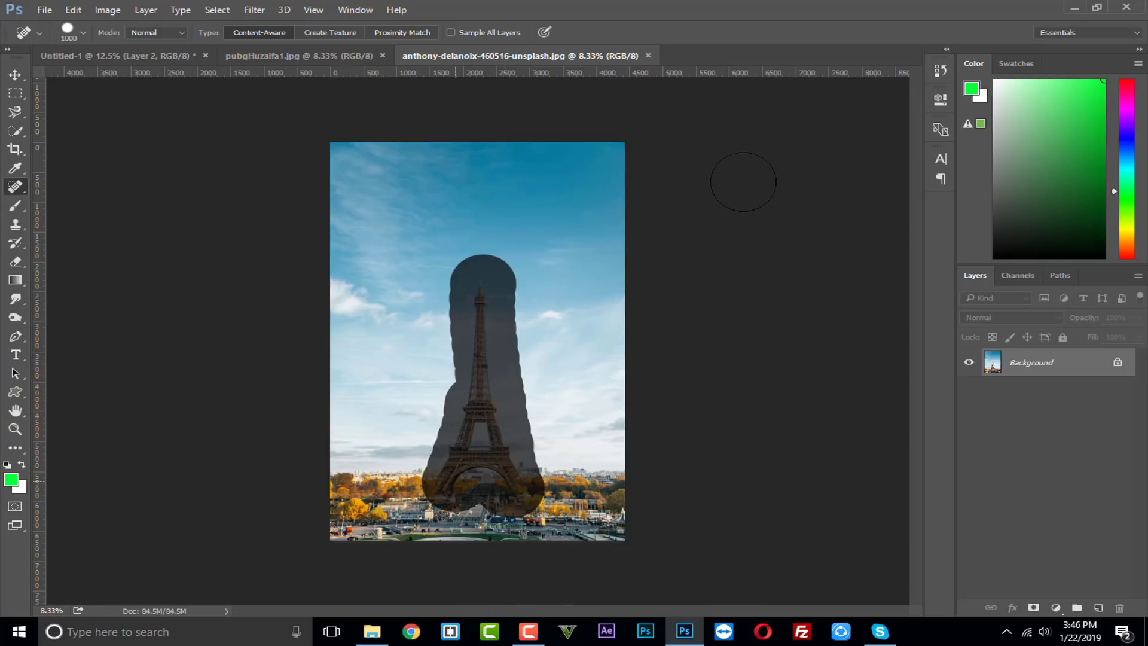
# - Place the finished PUBG poster document after the Eiffel Tower photo in the document order and return to the photo
pyautogui.click(285, 60)
pyautogui.moveTo(334, 62); pyautogui.dragTo(458, 57)
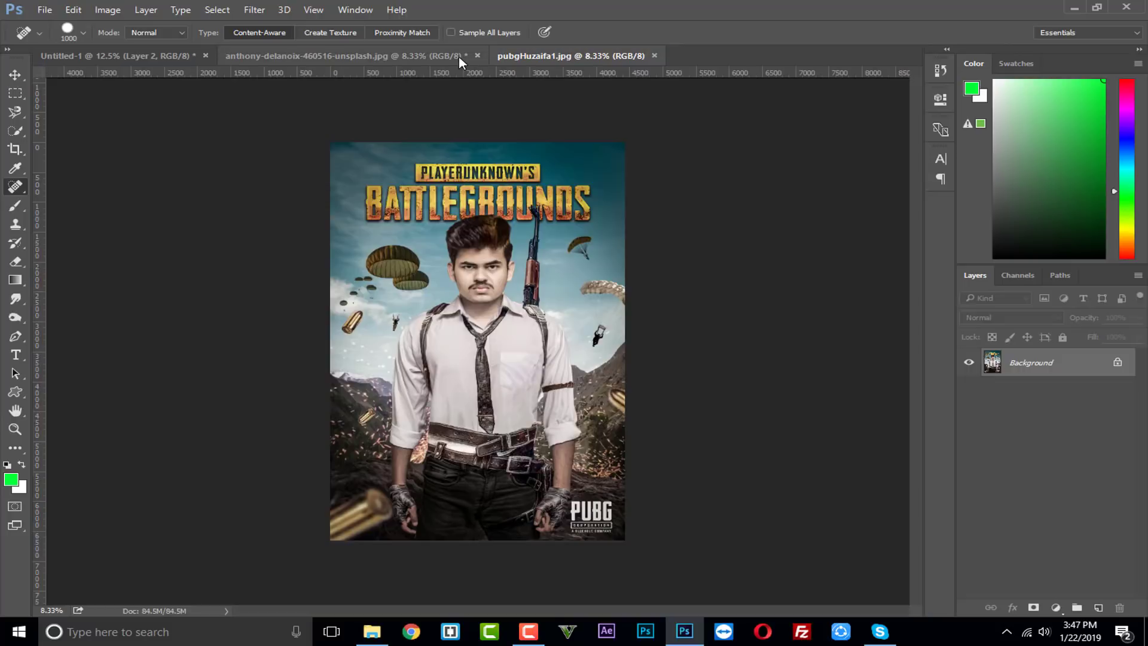
pyautogui.click(388, 50)
# - Move the cut-out man from the Untitled-1 document into the Eiffel Tower photo with the Move tool and position him at its base
pyautogui.click(171, 59)
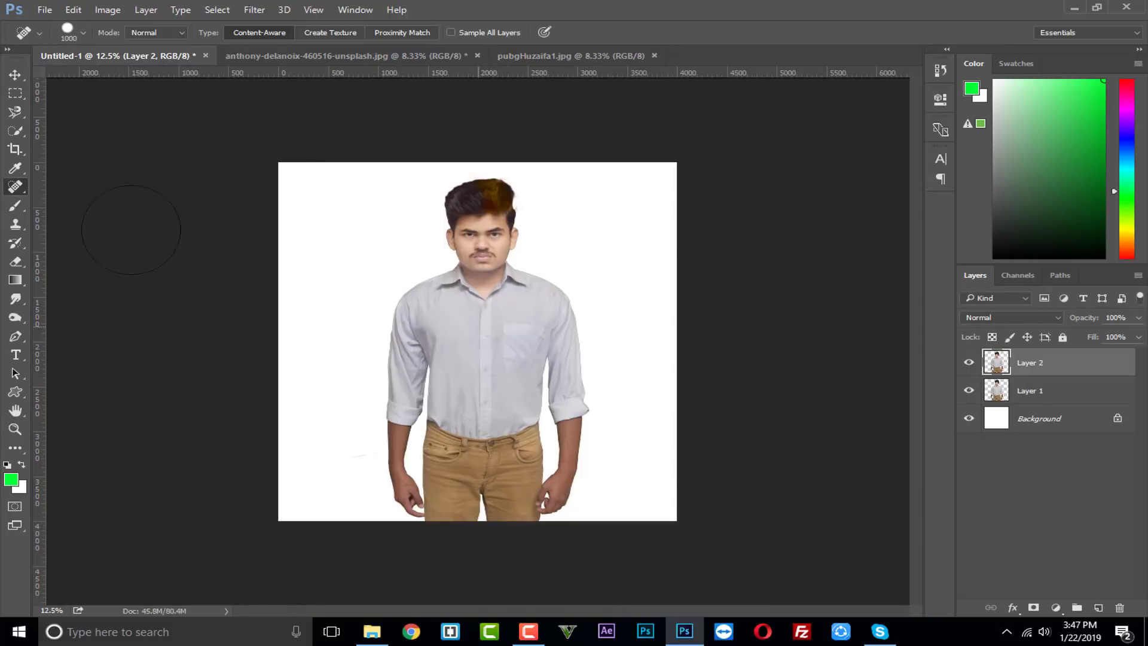
pyautogui.click(15, 74)
pyautogui.moveTo(425, 307); pyautogui.dragTo(410, 333)
pyautogui.moveTo(441, 376); pyautogui.dragTo(476, 440)
# - Enlarge the man with Free Transform, centre him in the photo, and compare the layout with the finished PUBG poster
pyautogui.hotkey('ctrl', 't')
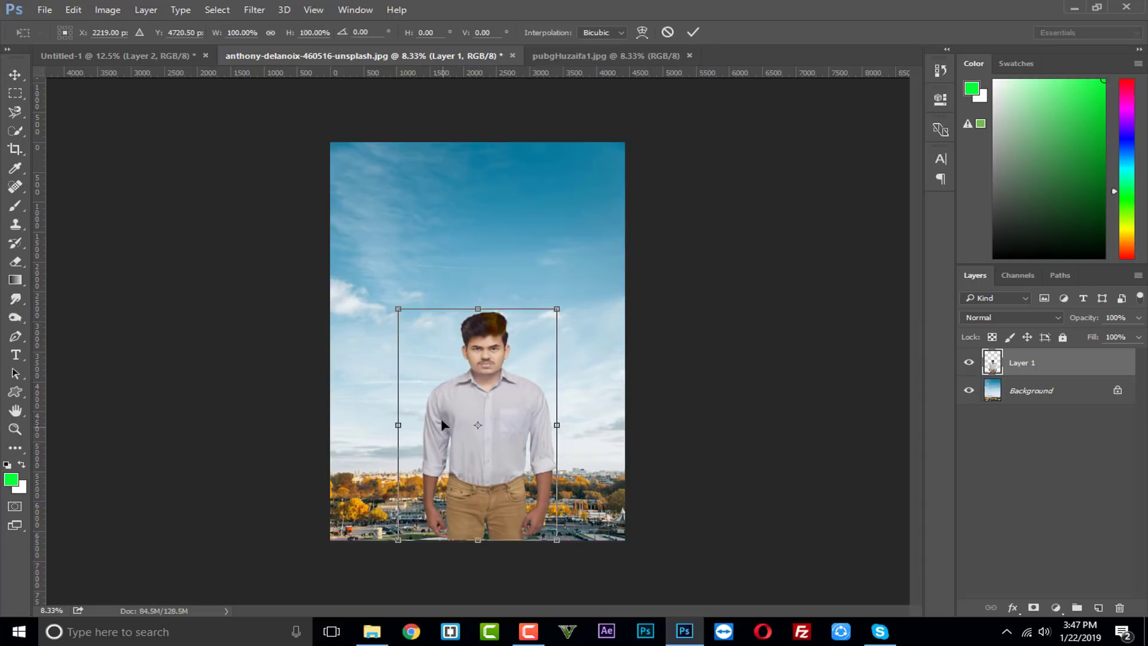
pyautogui.moveTo(397, 309); pyautogui.dragTo(346, 238)
pyautogui.moveTo(434, 334)
pyautogui.mouseDown()
pyautogui.moveTo(456, 334)
pyautogui.moveTo(449, 328)
pyautogui.mouseUp()
pyautogui.click(692, 32)
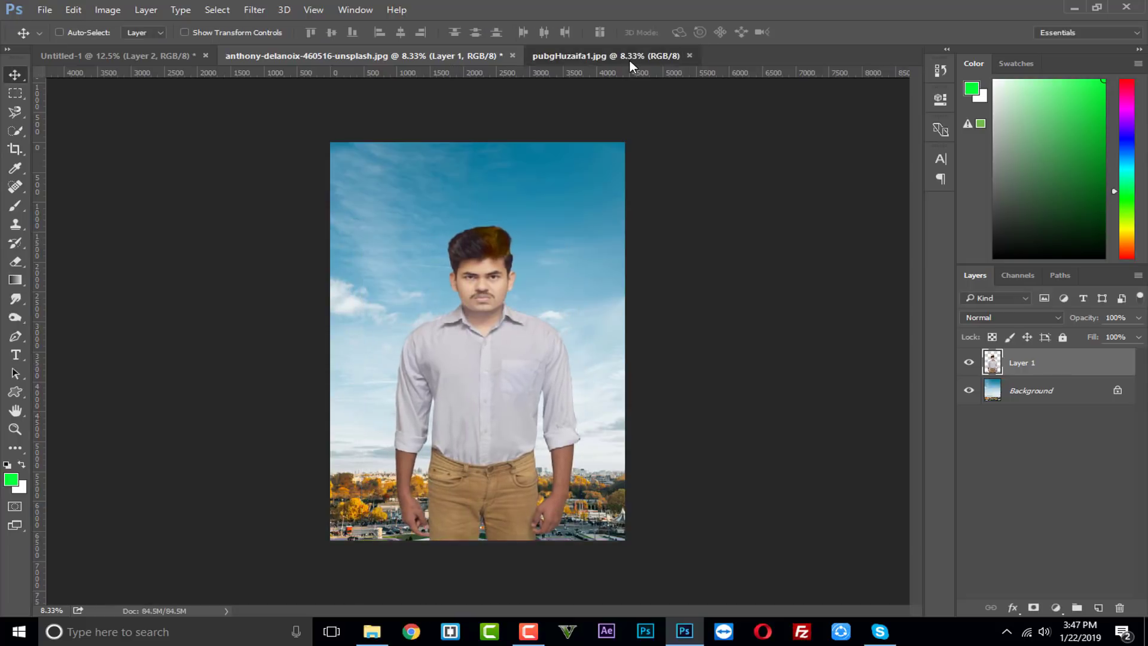
pyautogui.click(630, 56)
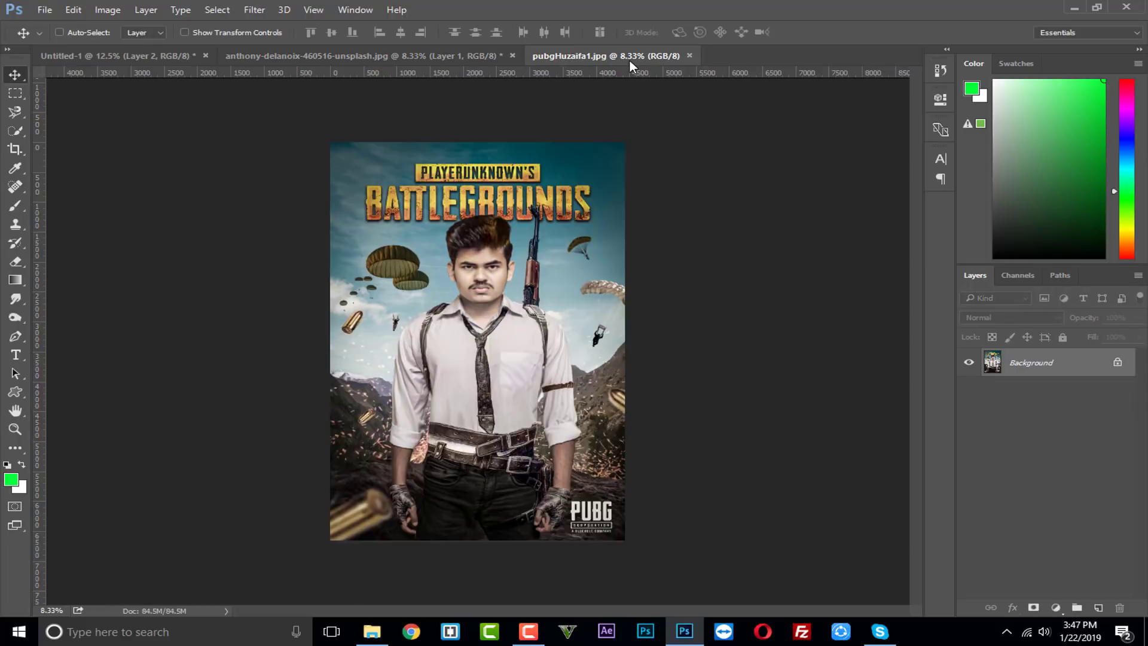
pyautogui.click(407, 60)
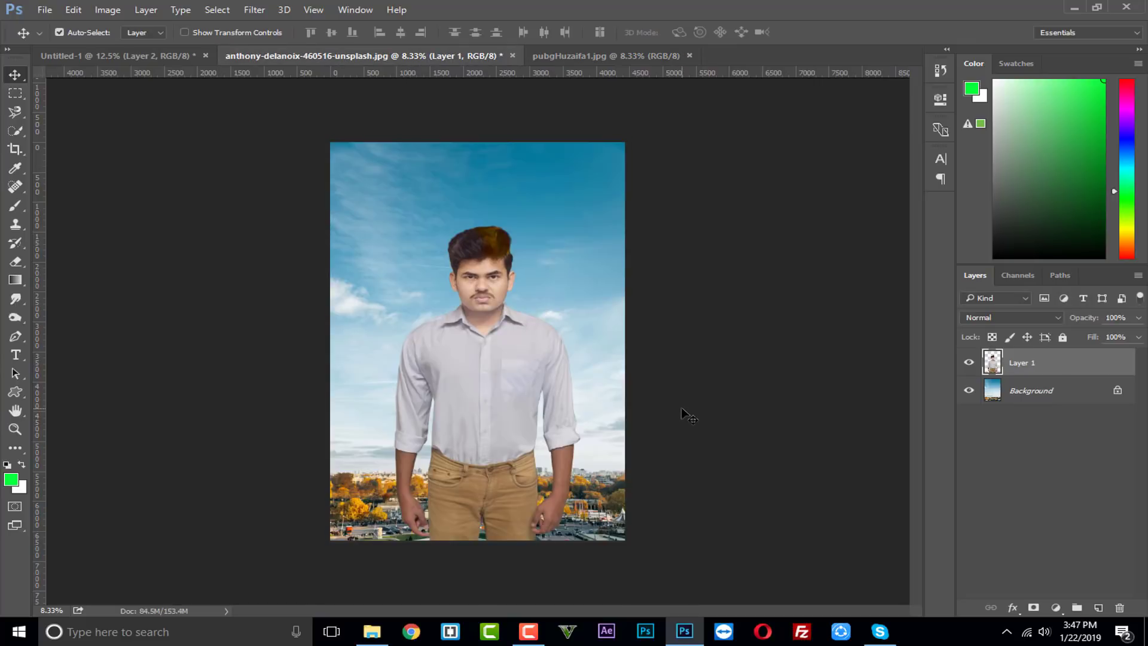
# - Select the man's tan trousers on Layer 1 with the Quick Selection tool, including the waistband and pocket area
pyautogui.hotkey('ctrl', '+')
pyautogui.hotkey('ctrl', '+')
pyautogui.moveTo(612, 359); pyautogui.dragTo(541, 233)
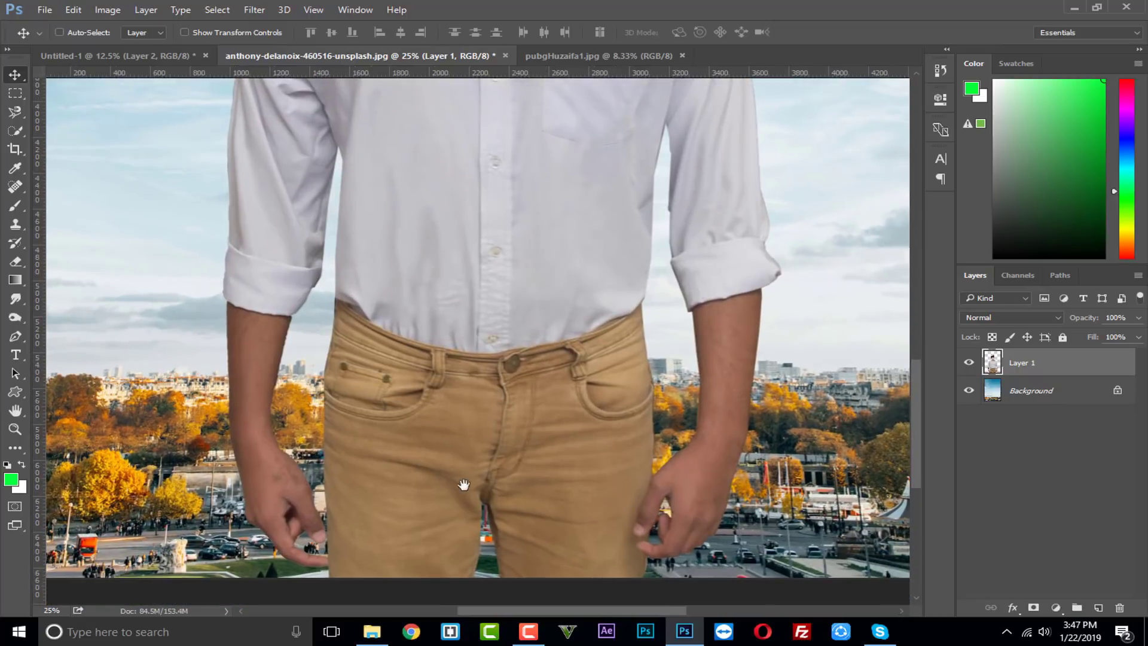
pyautogui.click(16, 130)
pyautogui.moveTo(359, 382)
pyautogui.mouseDown()
pyautogui.moveTo(391, 408)
pyautogui.moveTo(425, 506)
pyautogui.moveTo(573, 411)
pyautogui.moveTo(621, 343)
pyautogui.mouseUp()
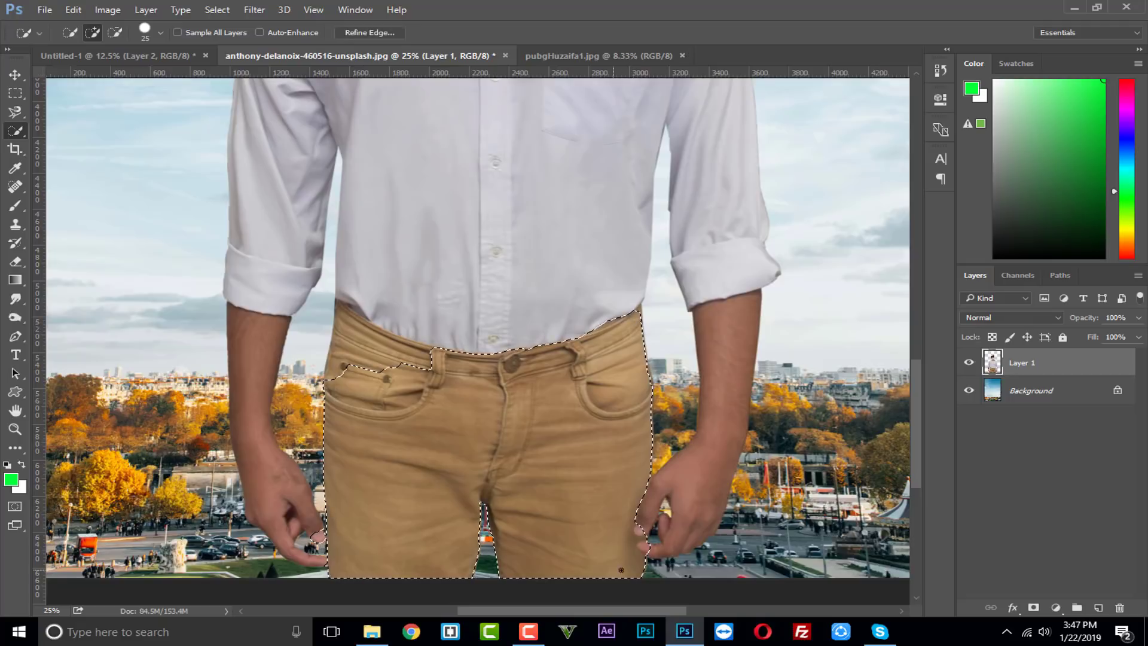
pyautogui.moveTo(418, 358)
pyautogui.mouseDown()
pyautogui.moveTo(299, 359)
pyautogui.moveTo(352, 319)
pyautogui.moveTo(318, 357)
pyautogui.mouseUp()
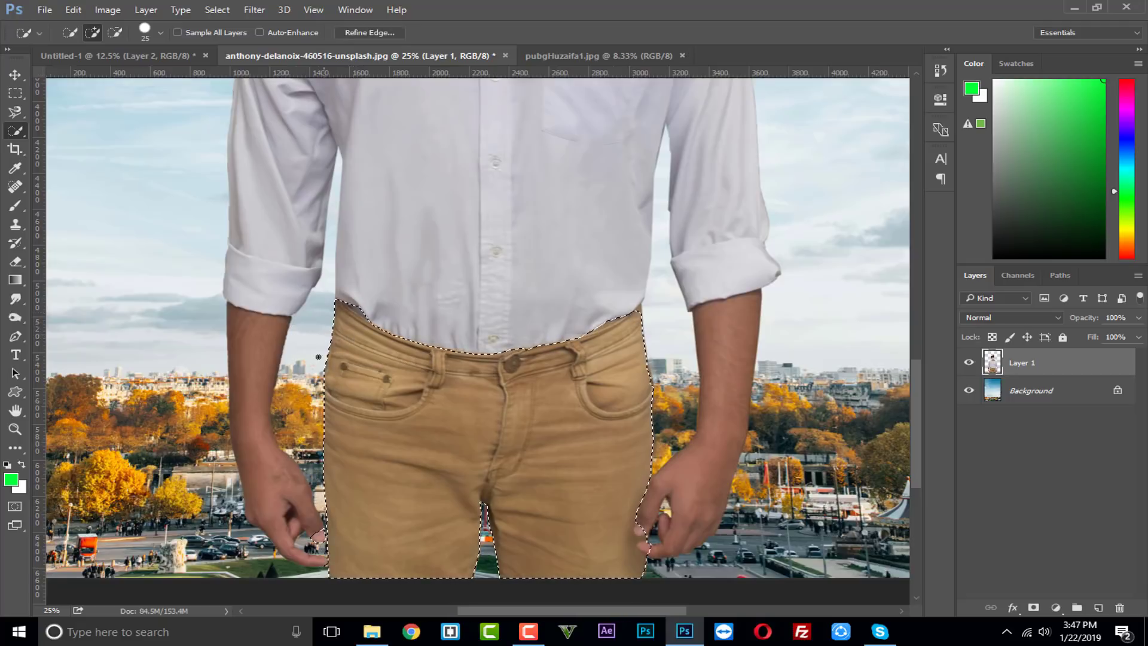
# - Refine the trouser selection around the fingers with the Polygonal Lasso tool
pyautogui.press('alt')
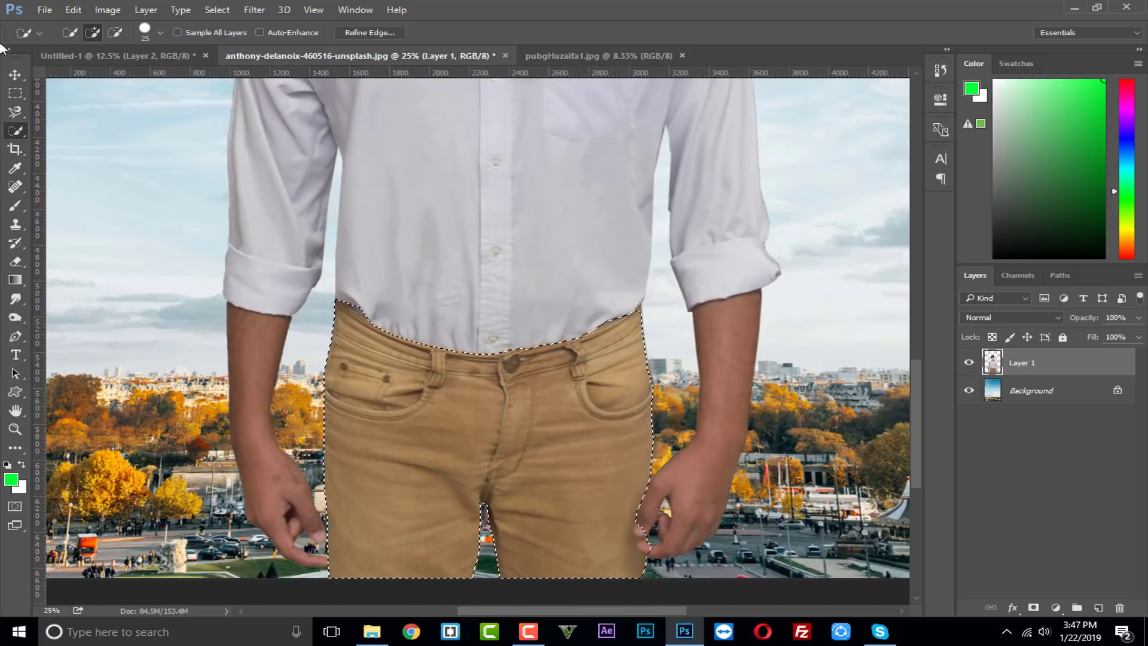
pyautogui.click(15, 112)
pyautogui.rightClick(16, 112)
pyautogui.click(60, 123)
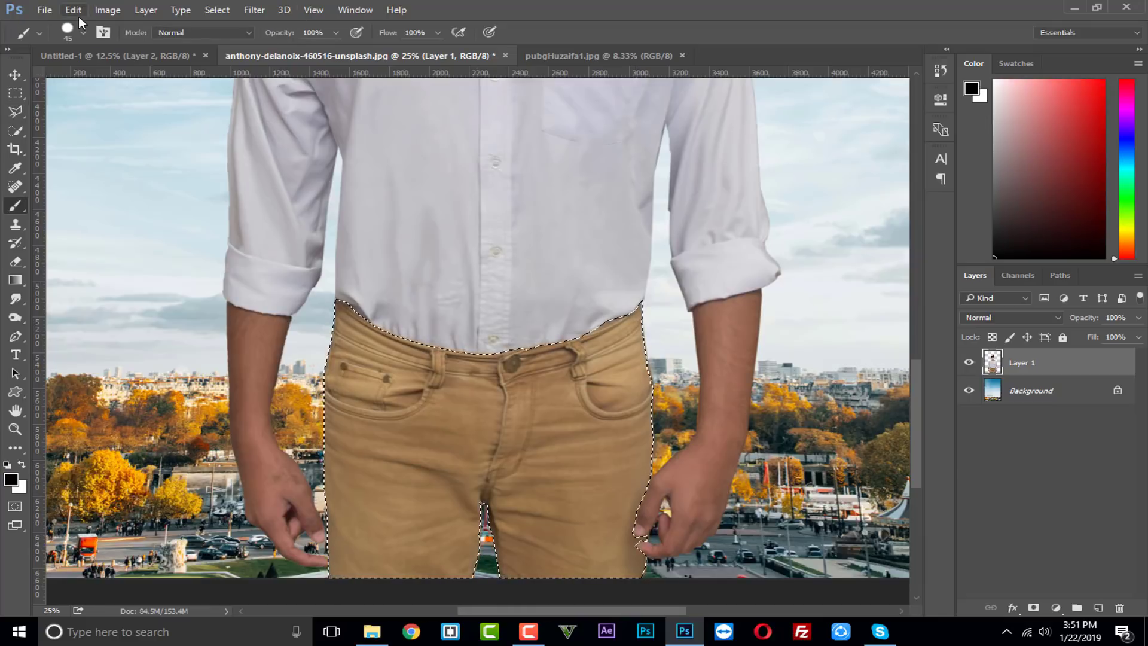
# - Desaturate the selected trousers to grey with a Hue/Saturation adjustment
pyautogui.click(107, 10)
pyautogui.moveTo(123, 47)
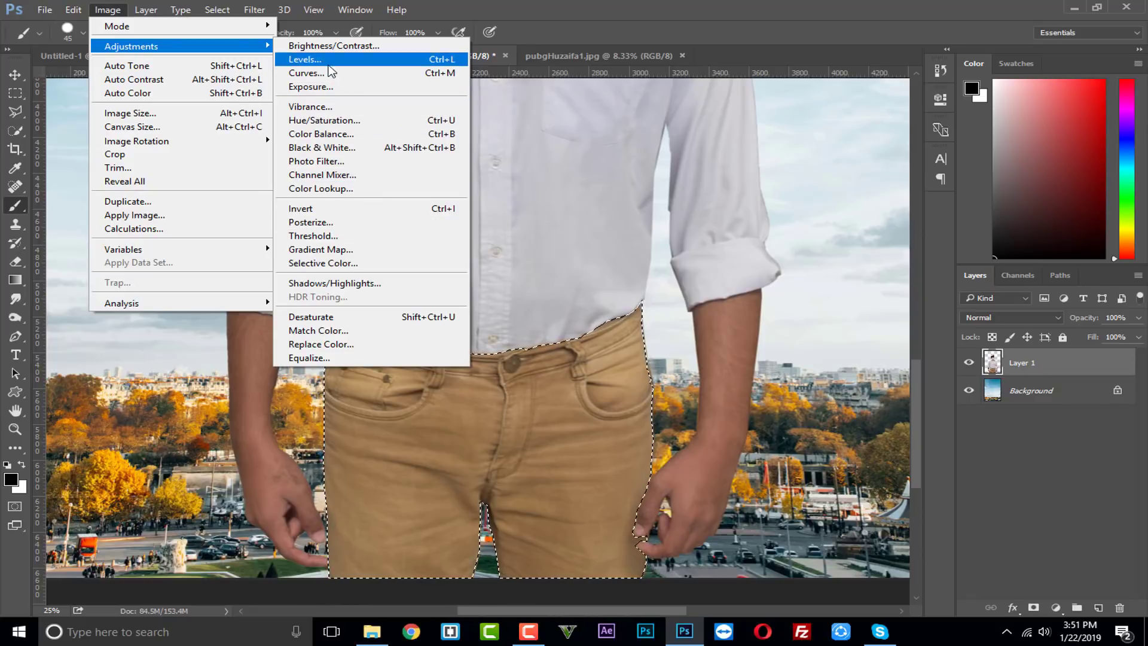
pyautogui.click(332, 120)
pyautogui.moveTo(842, 311); pyautogui.dragTo(759, 311)
pyautogui.click(1017, 210)
pyautogui.press('b')
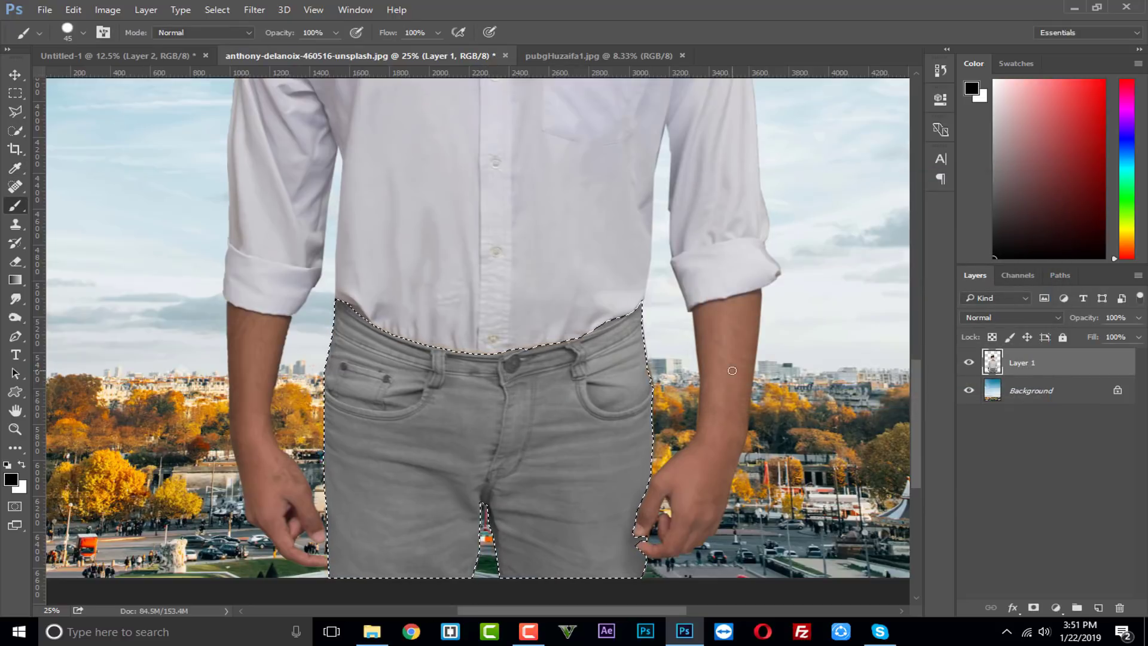
# - Start a Curves adjustment on the trousers and darken them with a curve point at input 141, output 38
pyautogui.click(107, 10)
pyautogui.moveTo(119, 48)
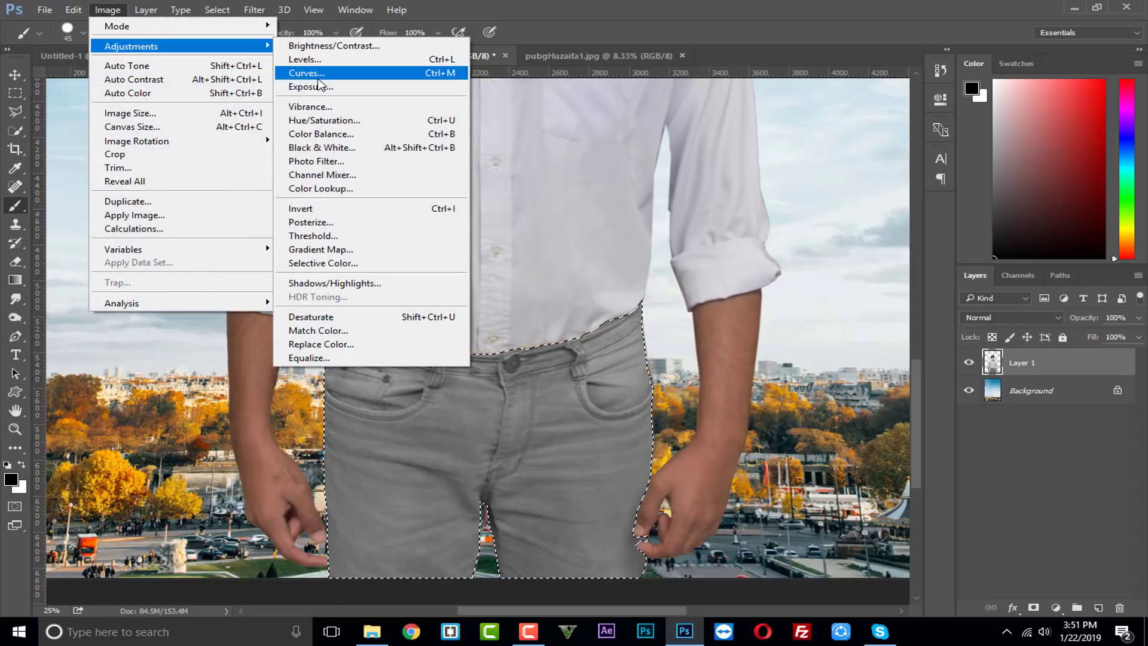
pyautogui.click(326, 73)
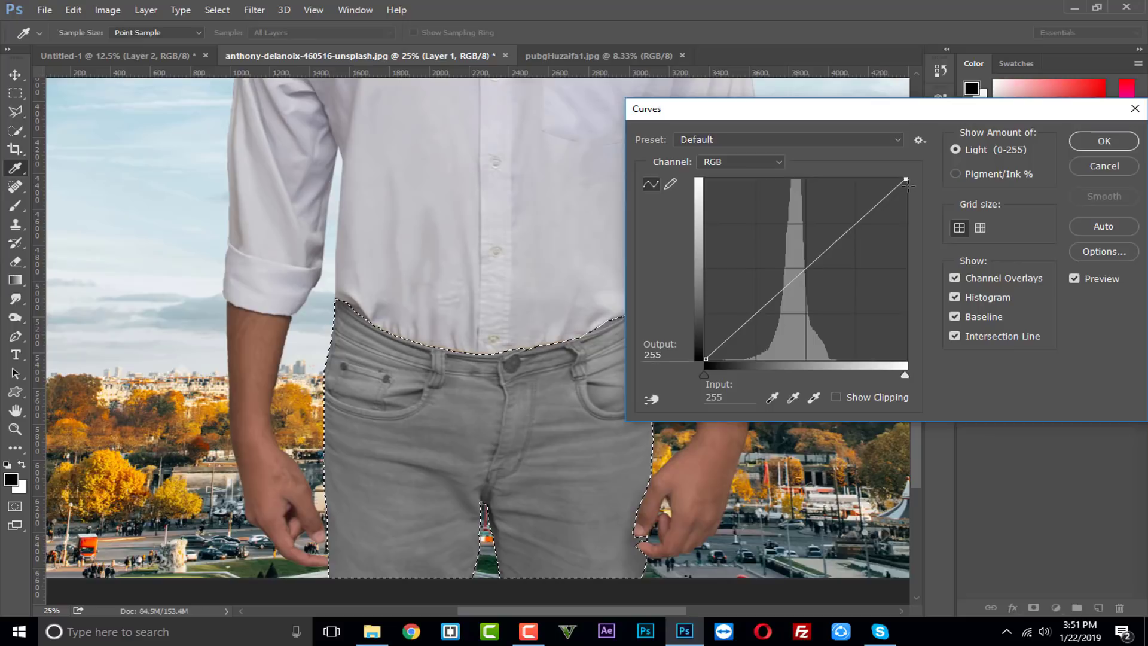
pyautogui.moveTo(907, 186); pyautogui.dragTo(904, 192)
pyautogui.click(792, 307)
pyautogui.moveTo(792, 308); pyautogui.dragTo(816, 332)
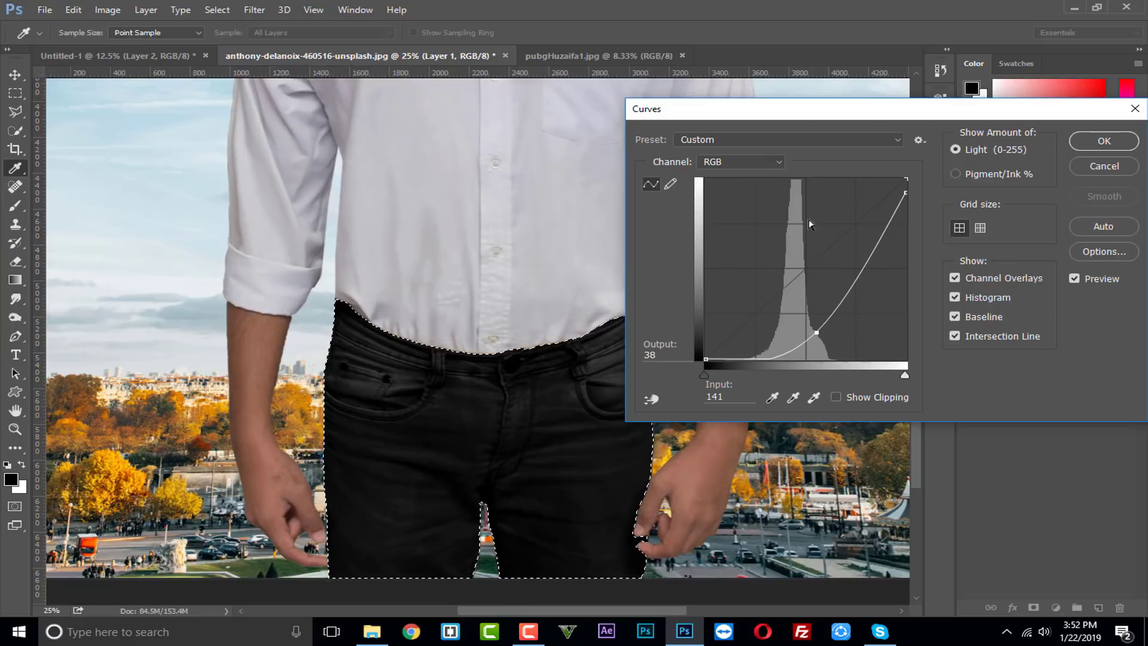
# - Reshape the trouser curve with a shadow point at input 107, output 26 and an upper point at input 182, output 114
pyautogui.moveTo(900, 191); pyautogui.dragTo(909, 159)
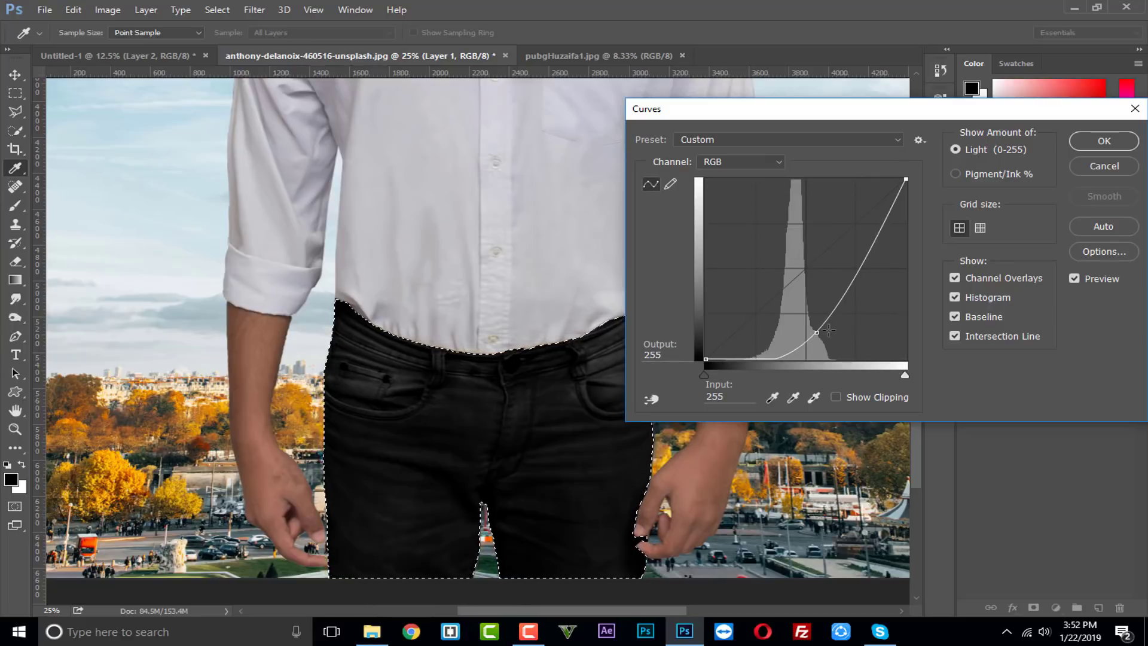
pyautogui.moveTo(828, 308); pyautogui.dragTo(842, 273)
pyautogui.moveTo(815, 332); pyautogui.dragTo(791, 340)
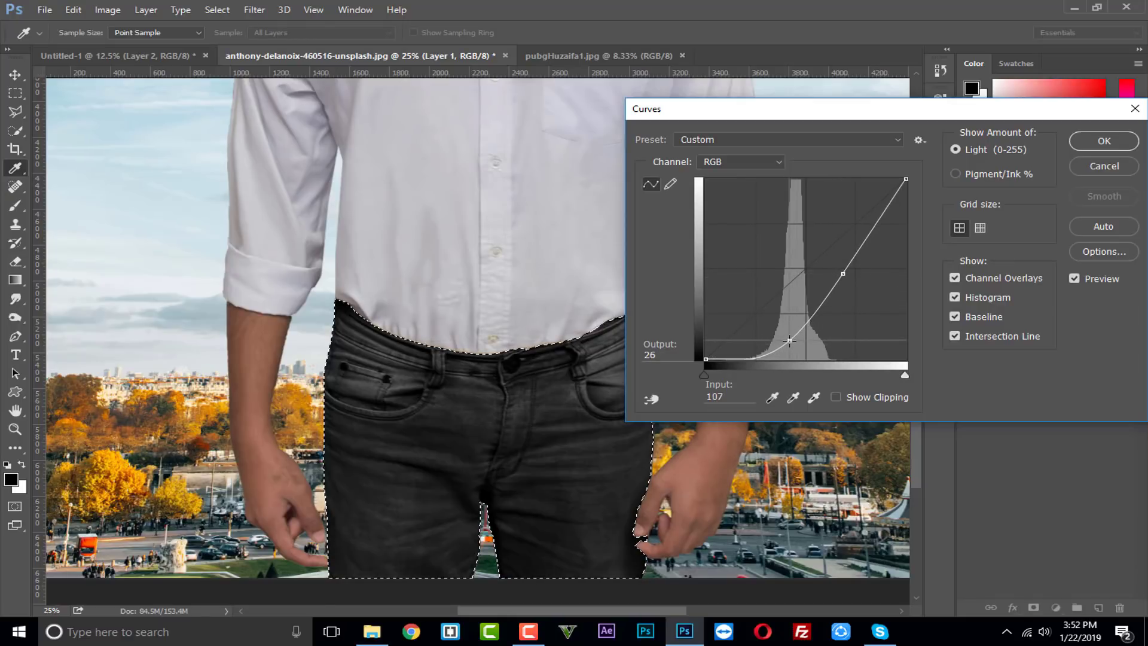
pyautogui.moveTo(848, 275); pyautogui.dragTo(848, 279)
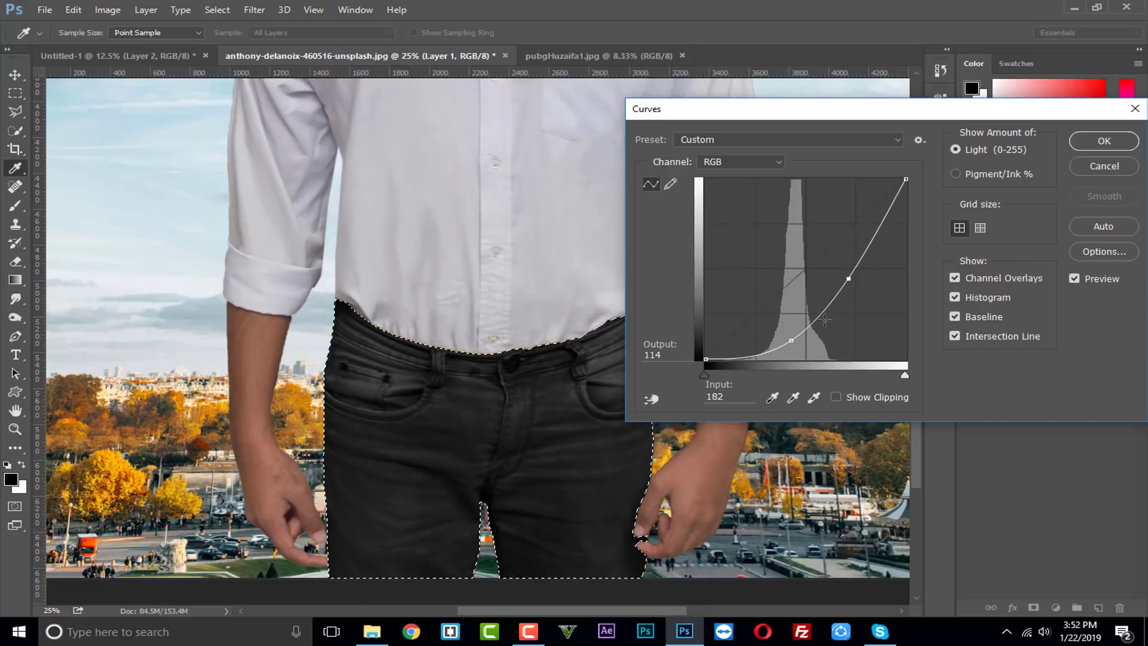
# - Lower the curve's white end to output 211, move the upper point to input 170, output 114, and apply the Curves adjustment
pyautogui.moveTo(906, 179); pyautogui.dragTo(914, 209)
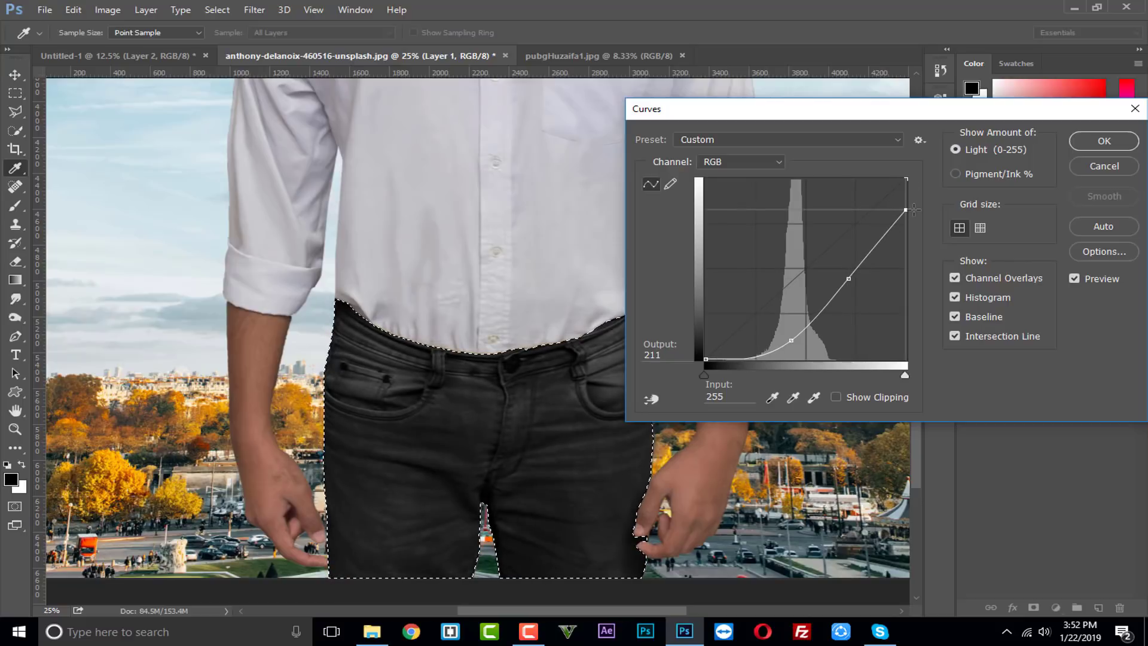
pyautogui.moveTo(803, 326)
pyautogui.mouseDown()
pyautogui.moveTo(811, 332)
pyautogui.moveTo(792, 344)
pyautogui.mouseUp()
pyautogui.moveTo(848, 279)
pyautogui.mouseDown()
pyautogui.moveTo(857, 284)
pyautogui.moveTo(839, 277)
pyautogui.mouseUp()
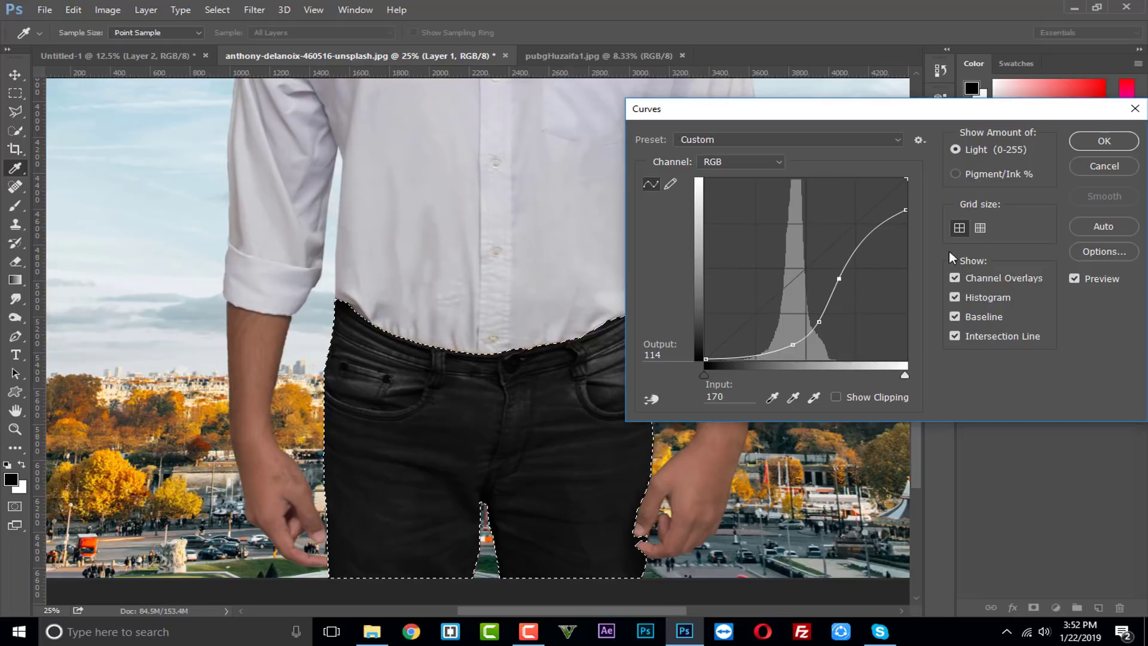
pyautogui.click(1087, 142)
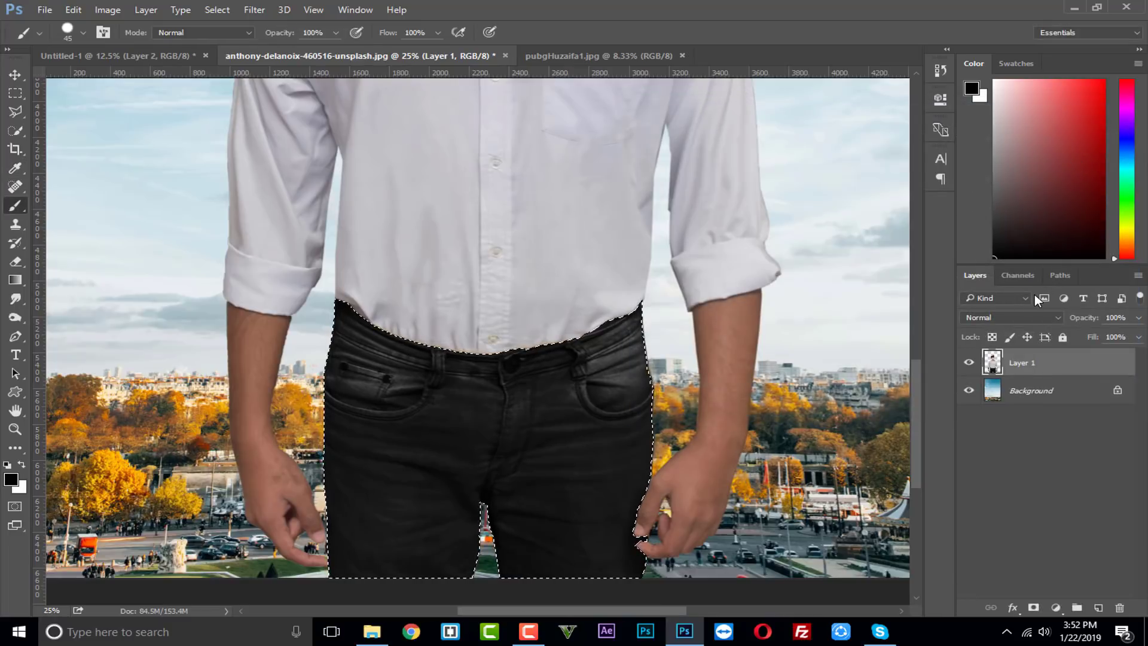
# - Clear the trouser selection and compare the whole composition with the finished PUBG poster
pyautogui.hotkey('ctrl', '-')
pyautogui.hotkey('ctrl', '-')
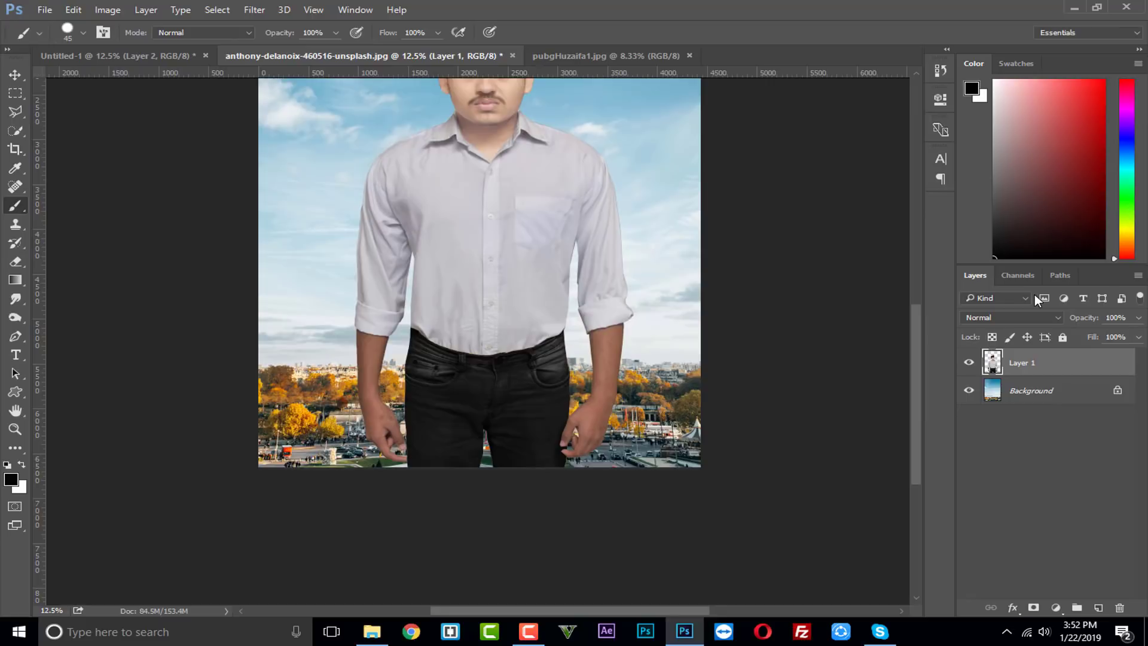
pyautogui.hotkey('ctrl', '-')
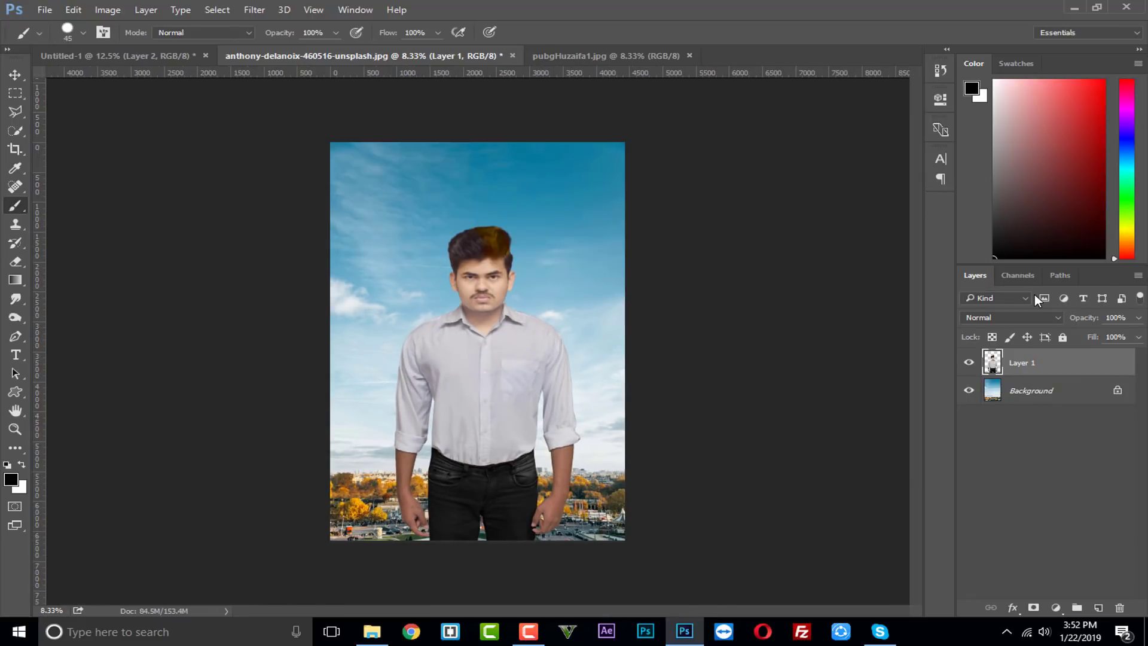
pyautogui.click(637, 58)
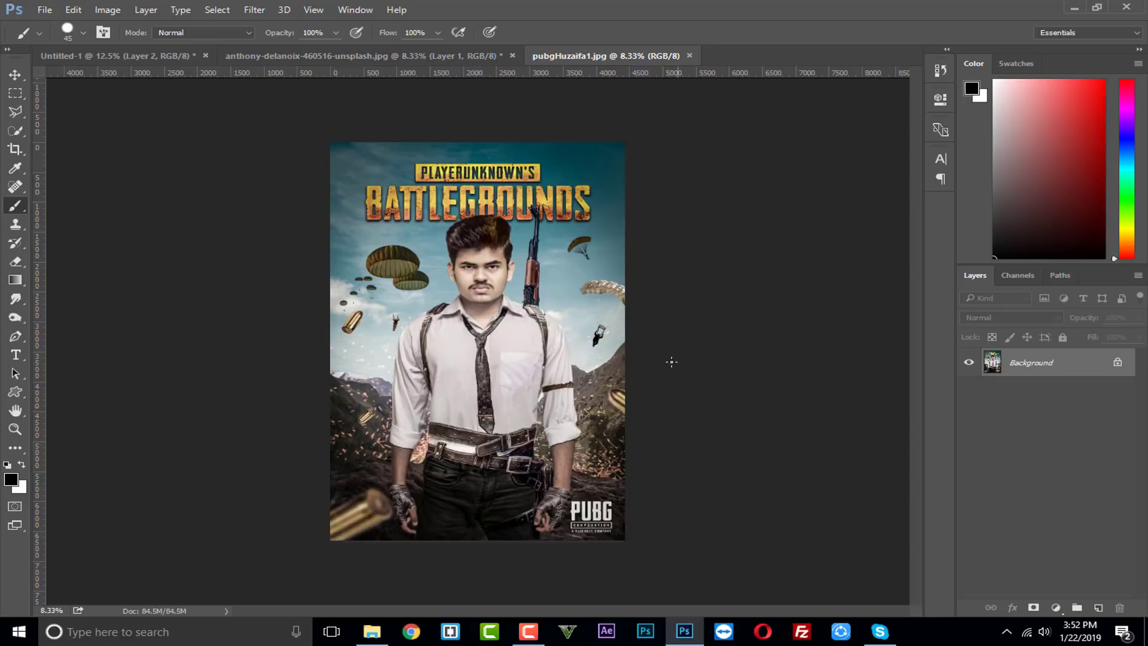
pyautogui.click(414, 55)
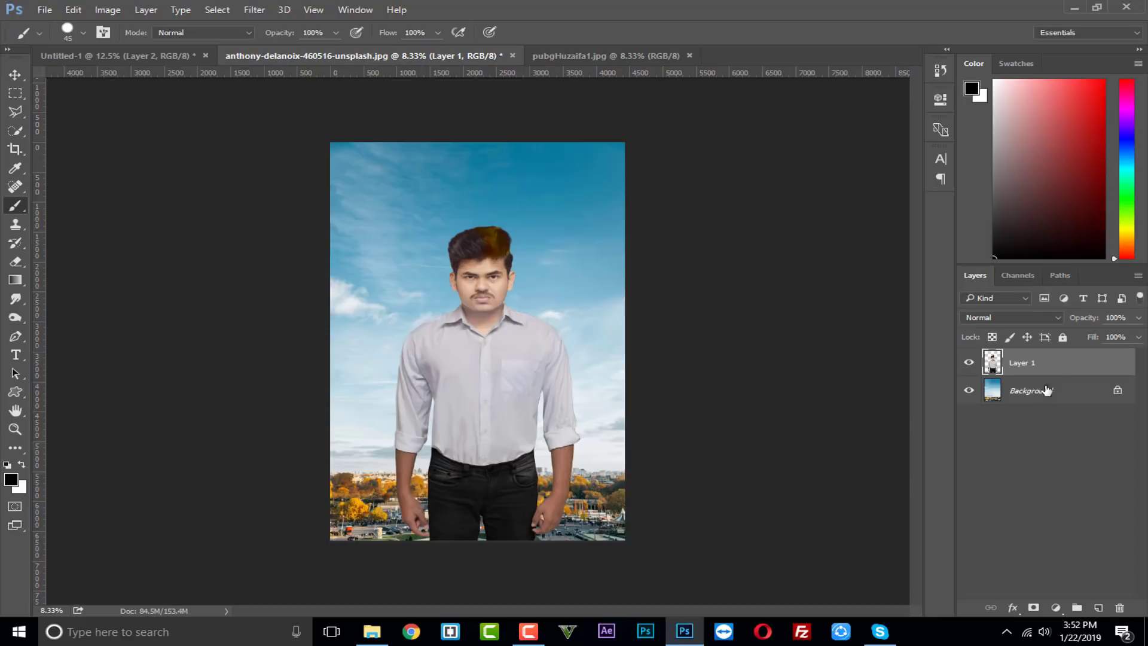
# - Open the sunset rocks photo, the mountain valley photo and the helmeted PUBG character image together from the PUBG folder
pyautogui.click(45, 10)
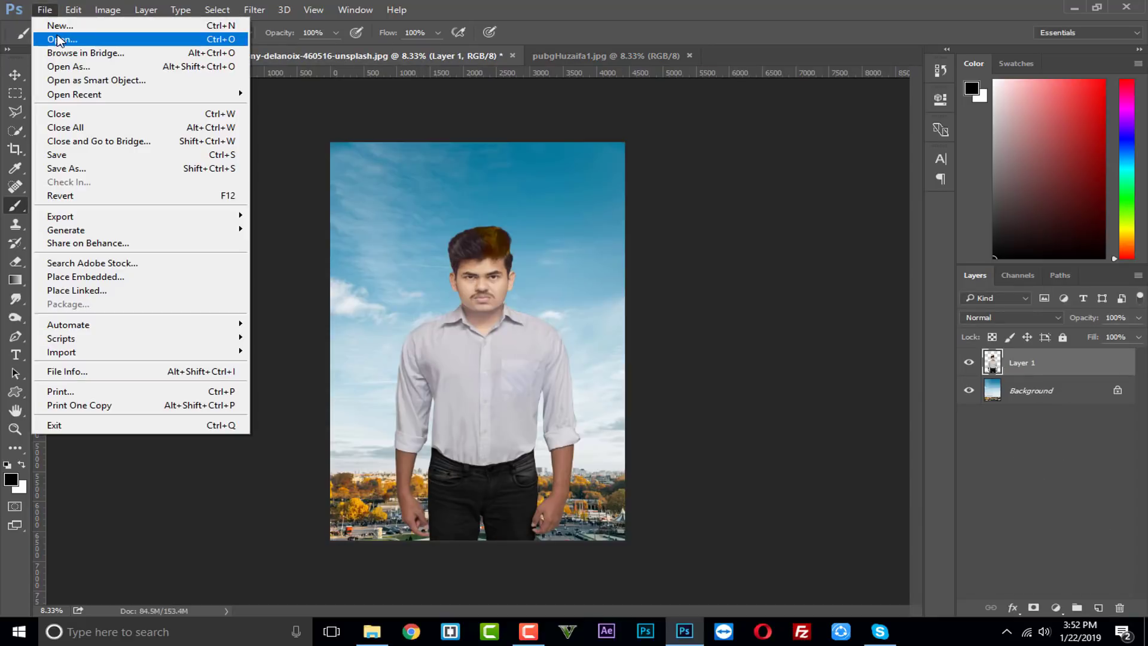
pyautogui.click(54, 36)
pyautogui.click(578, 123)
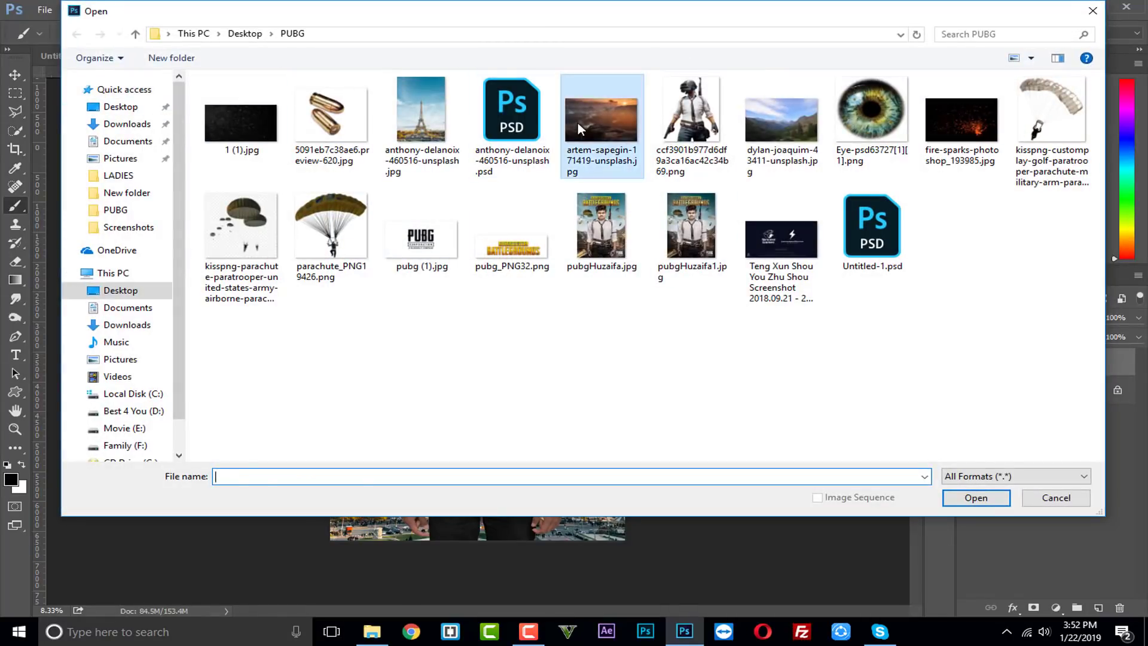
pyautogui.keyDown('ctrl'); pyautogui.click(745, 138); pyautogui.keyUp('ctrl')
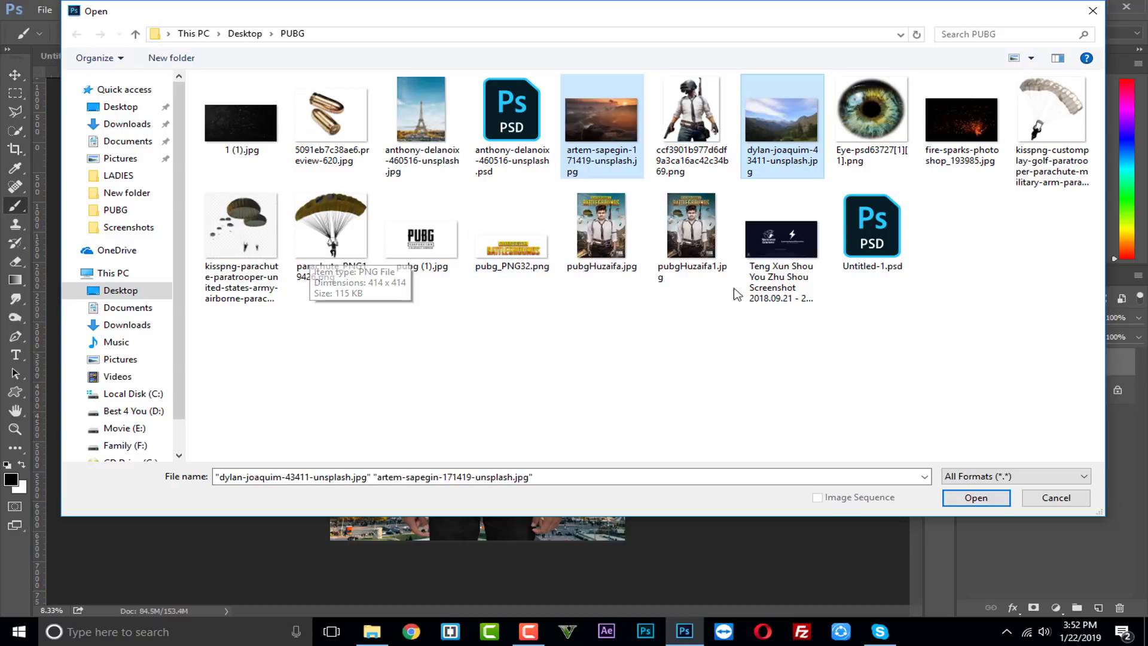
pyautogui.keyDown('ctrl'); pyautogui.click(691, 114); pyautogui.keyUp('ctrl')
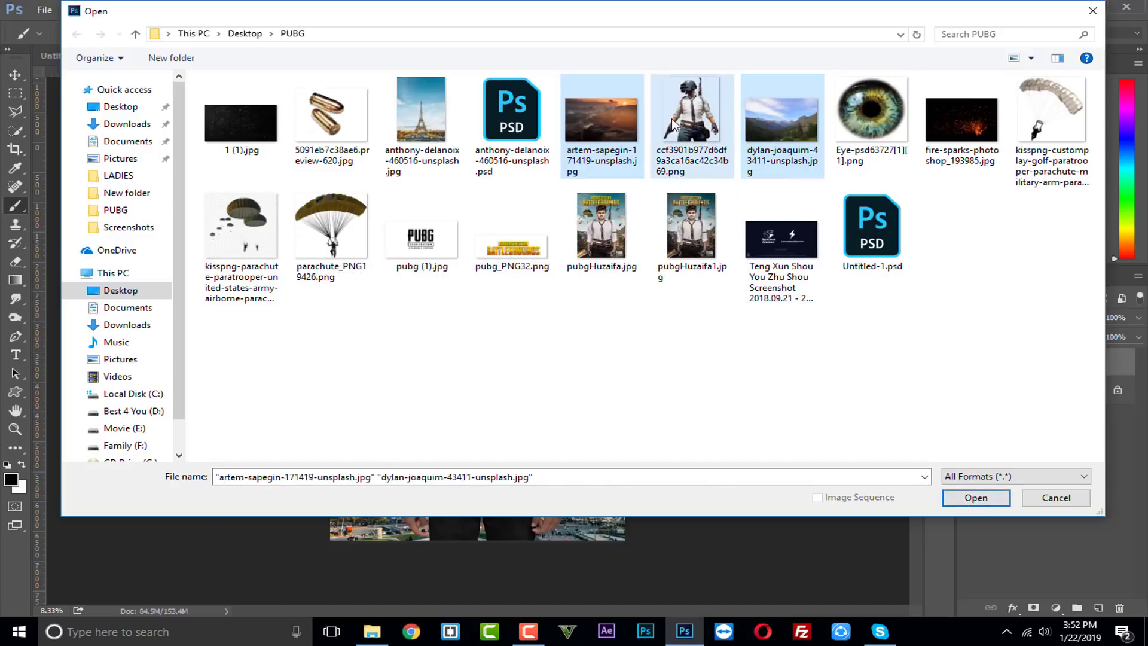
pyautogui.click(973, 498)
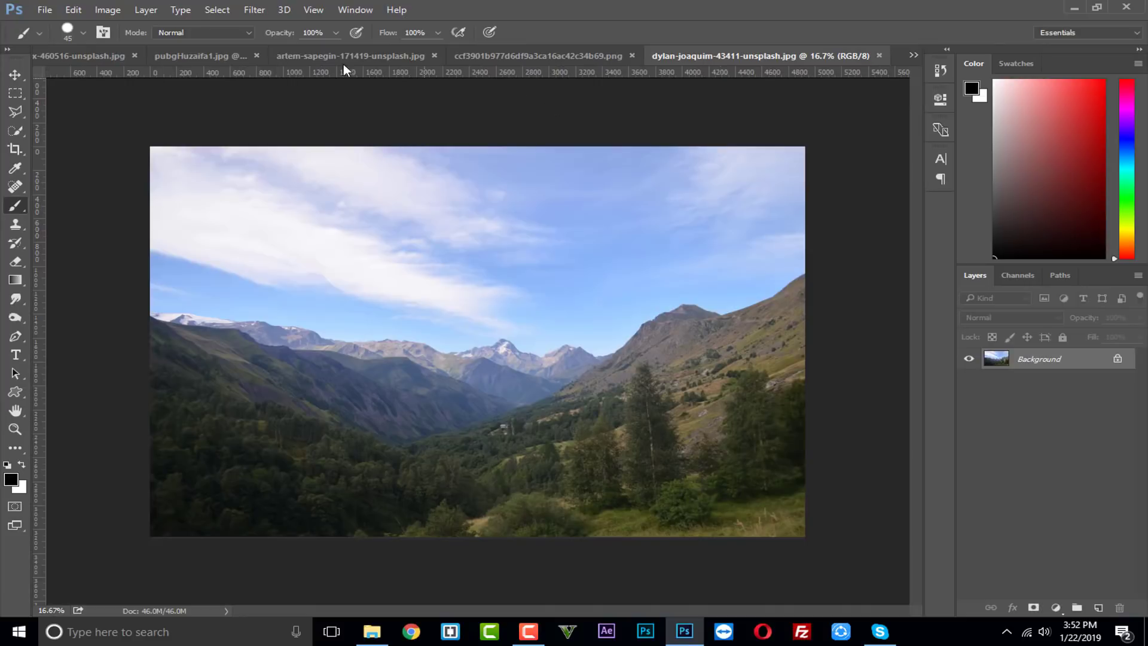
# - In the sunset rocks photo, Quick Select both foreground rocks and subtract the narrow gap between them from the selection
pyautogui.click(317, 56)
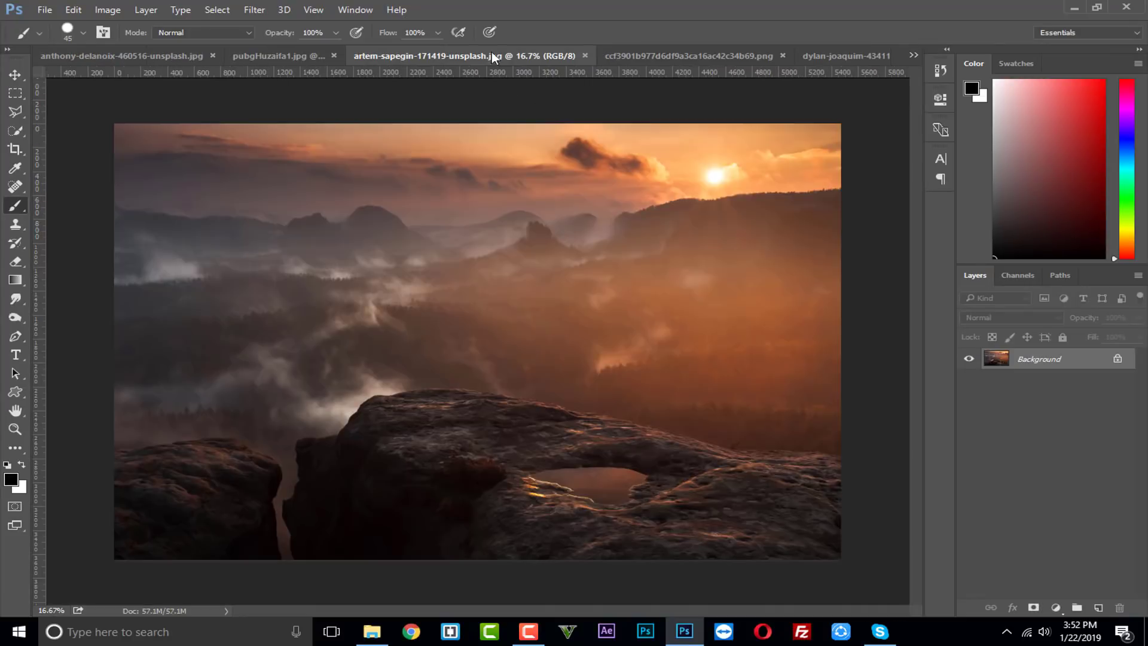
pyautogui.click(15, 129)
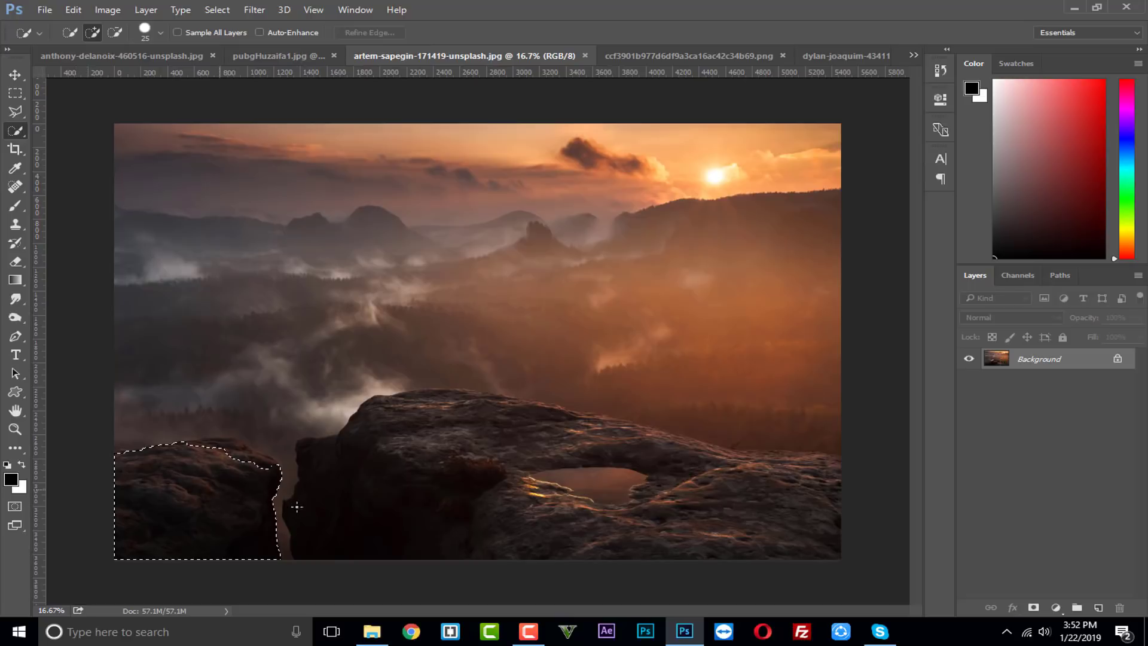
pyautogui.moveTo(529, 498)
pyautogui.mouseDown()
pyautogui.moveTo(813, 496)
pyautogui.moveTo(506, 416)
pyautogui.moveTo(514, 404)
pyautogui.moveTo(818, 455)
pyautogui.moveTo(785, 444)
pyautogui.mouseUp()
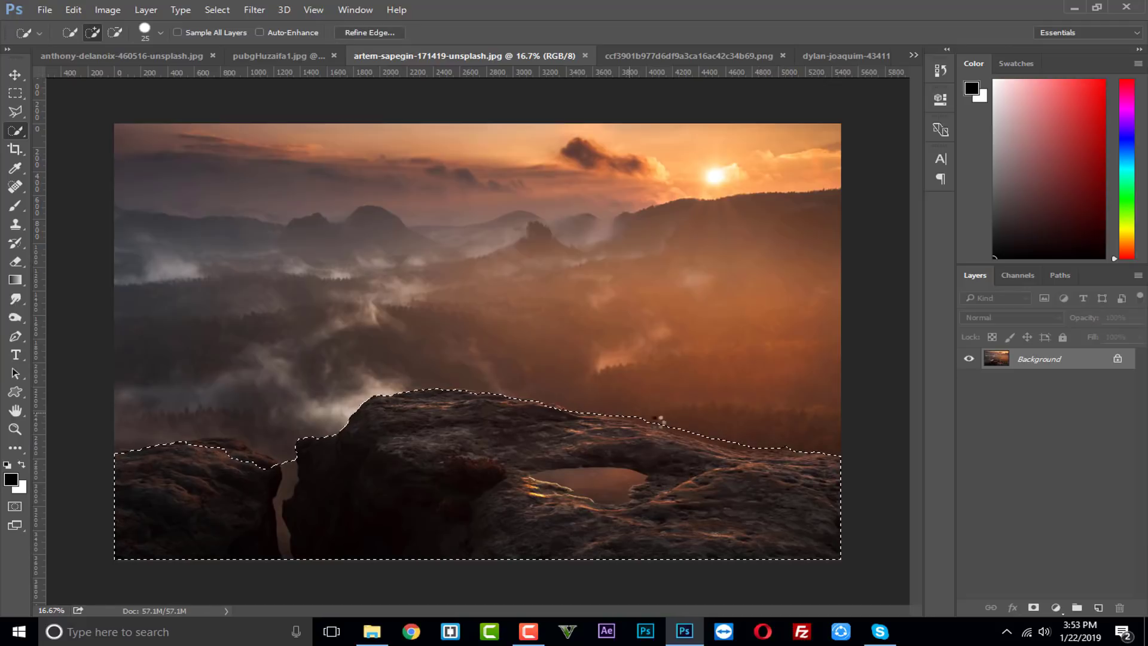
pyautogui.press('alt')
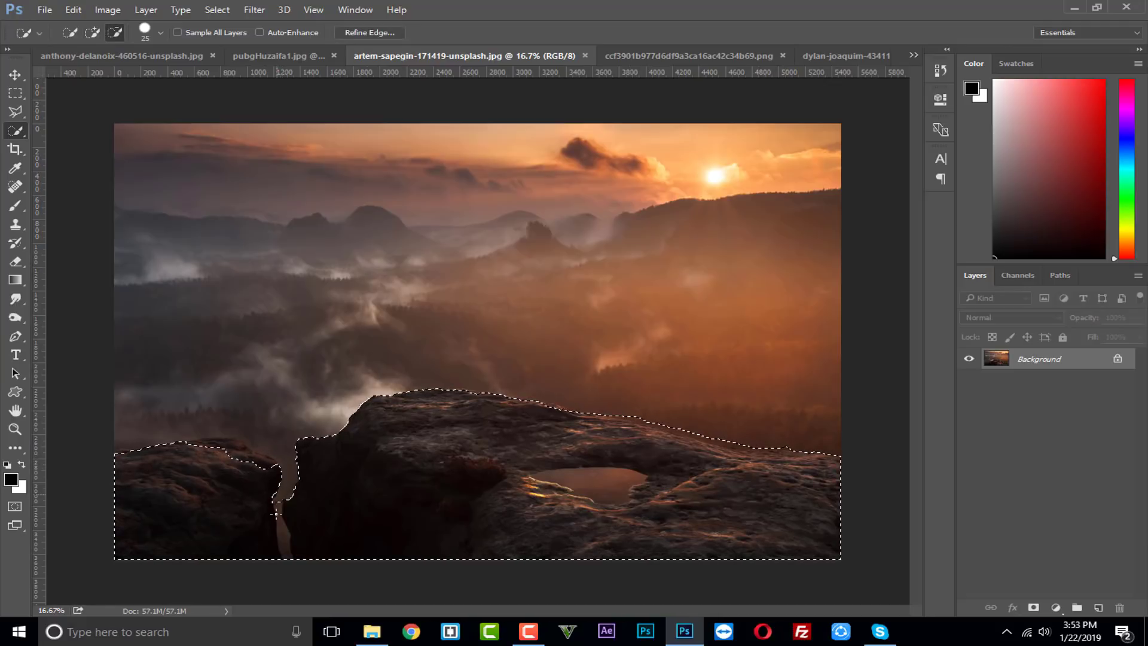
pyautogui.moveTo(287, 551); pyautogui.dragTo(278, 497)
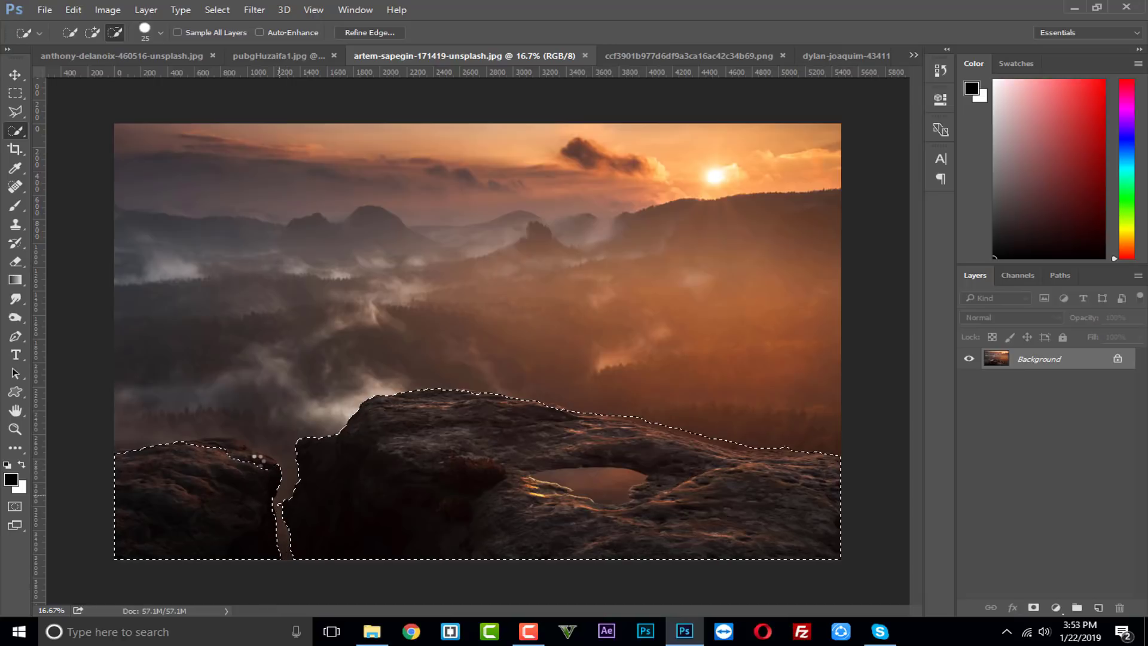
pyautogui.moveTo(258, 458); pyautogui.dragTo(221, 439)
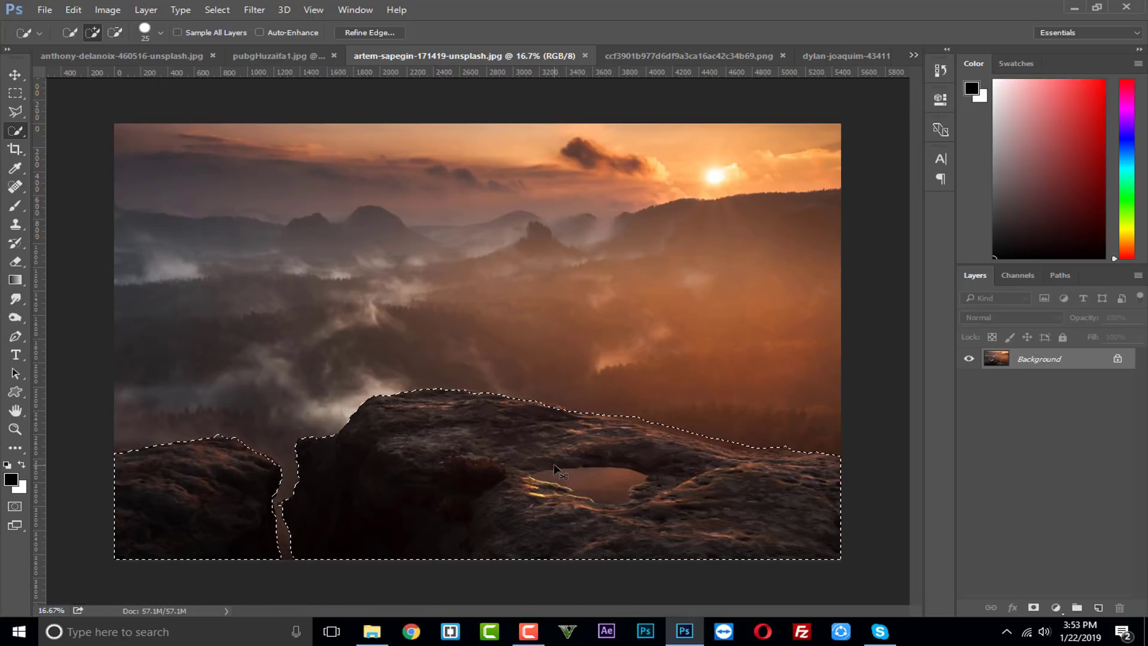
# - Copy the selected rocks to their own layer and bring it into the man's composition, across the lower part
pyautogui.hotkey('ctrl', 'j')
pyautogui.click(15, 74)
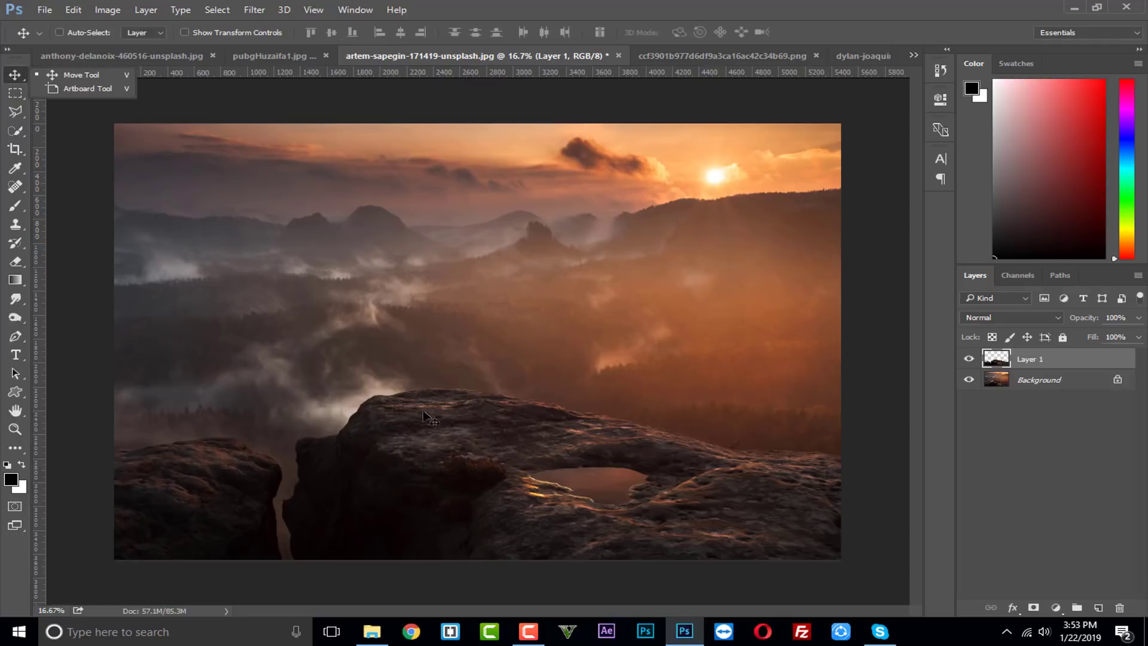
pyautogui.moveTo(422, 410)
pyautogui.mouseDown()
pyautogui.moveTo(340, 134)
pyautogui.moveTo(300, 55)
pyautogui.moveTo(409, 422)
pyautogui.mouseUp()
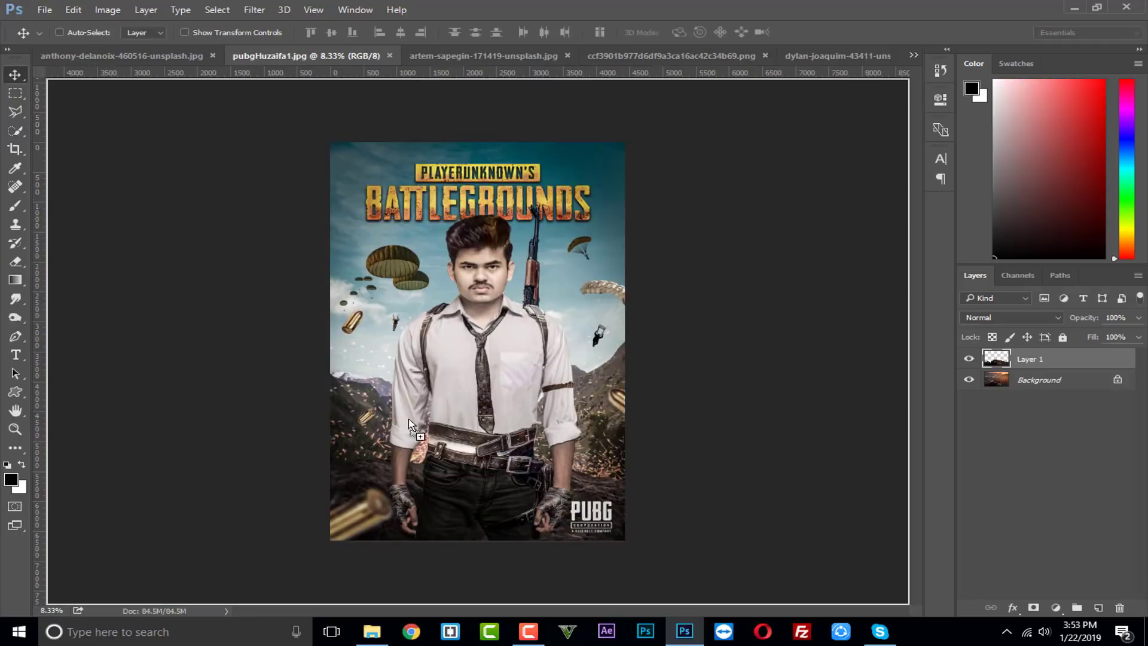
pyautogui.moveTo(172, 58); pyautogui.dragTo(443, 497)
# - Stretch the rock layer upward to 126.83% height, keeping its lower edge in place, and apply the transformation
pyautogui.hotkey('ctrl', 't')
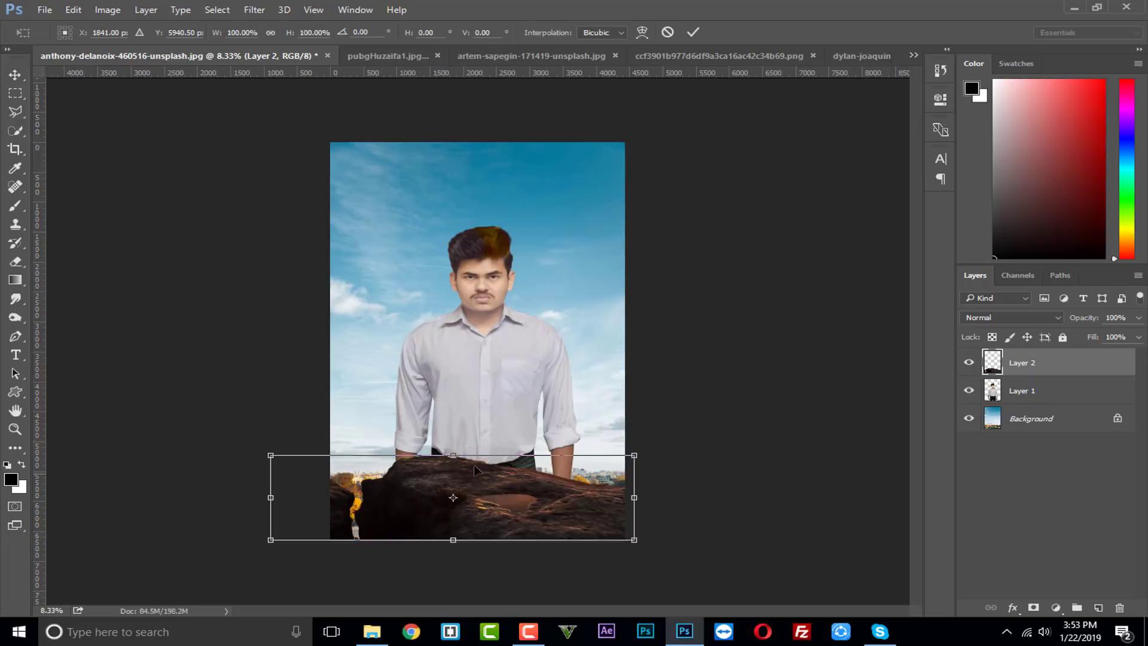
pyautogui.moveTo(459, 456); pyautogui.dragTo(459, 432)
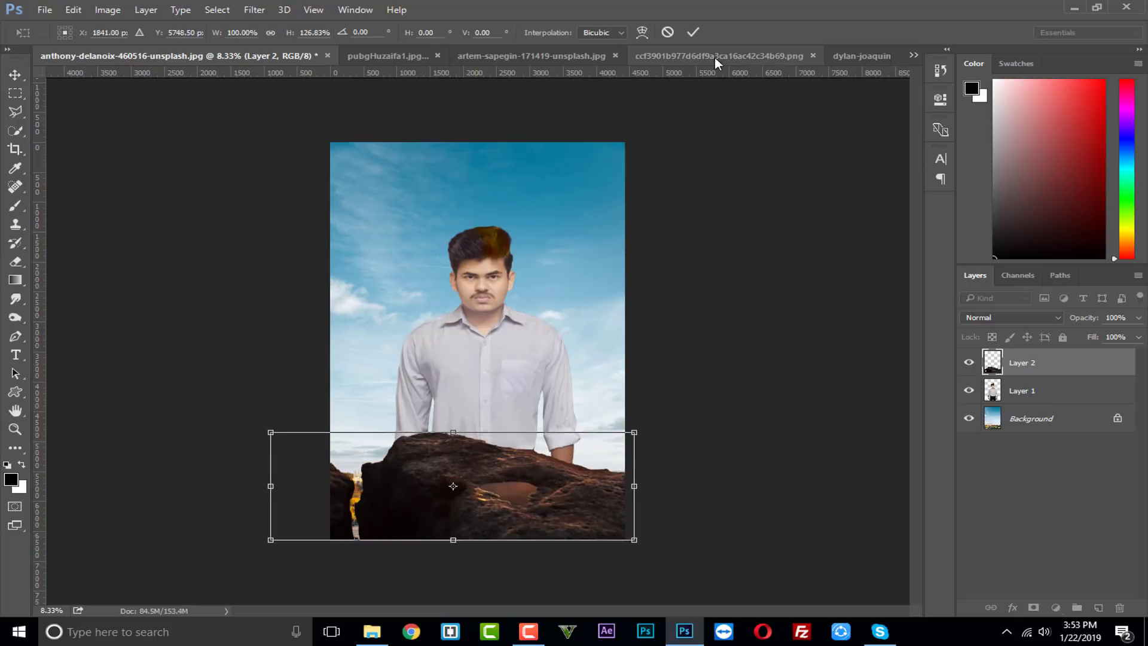
pyautogui.click(692, 32)
# - Outline the small rock left of the gap with the Polygonal Lasso, cut it from the rock layer and paste it as a separate layer
pyautogui.click(16, 111)
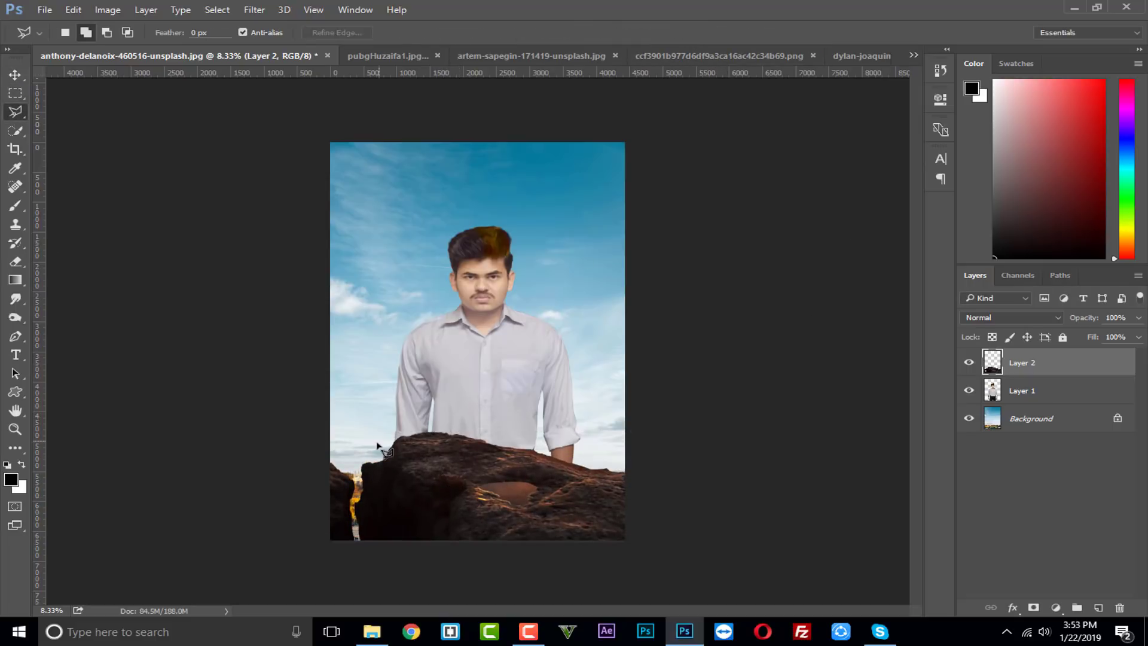
pyautogui.click(366, 441)
pyautogui.click(353, 468)
pyautogui.click(355, 497)
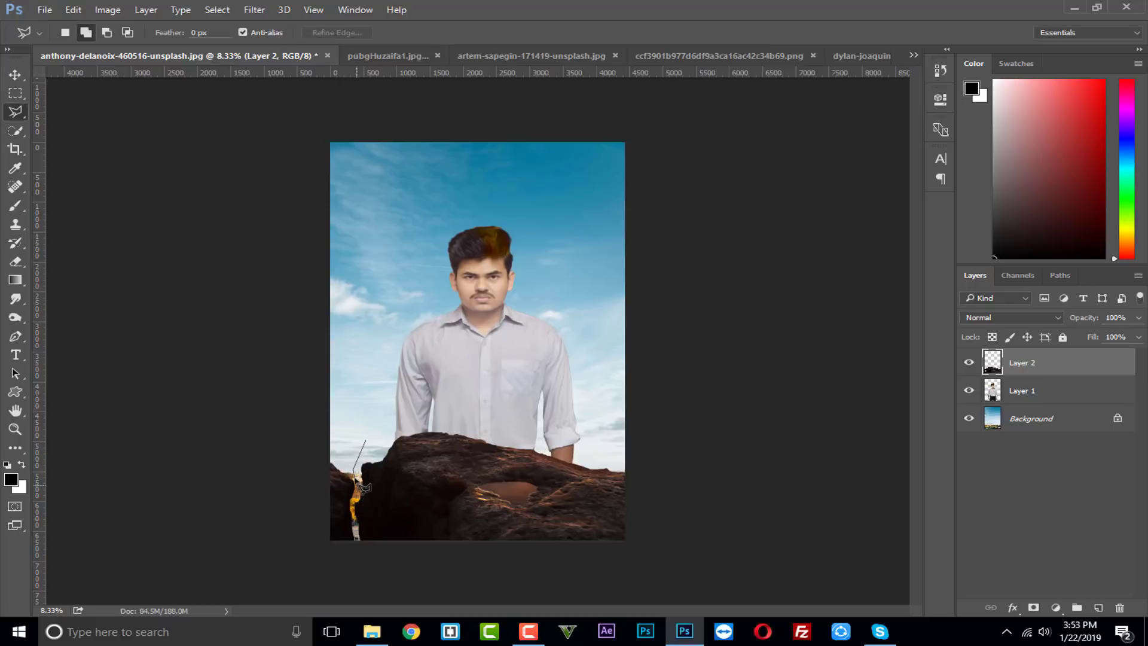
pyautogui.click(353, 515)
pyautogui.click(356, 538)
pyautogui.click(333, 569)
pyautogui.click(206, 588)
pyautogui.click(109, 501)
pyautogui.click(101, 339)
pyautogui.click(220, 243)
pyautogui.doubleClick(241, 241)
pyautogui.press('Delete')
pyautogui.hotkey('ctrl', 'd')
pyautogui.hotkey('ctrl', 'v')
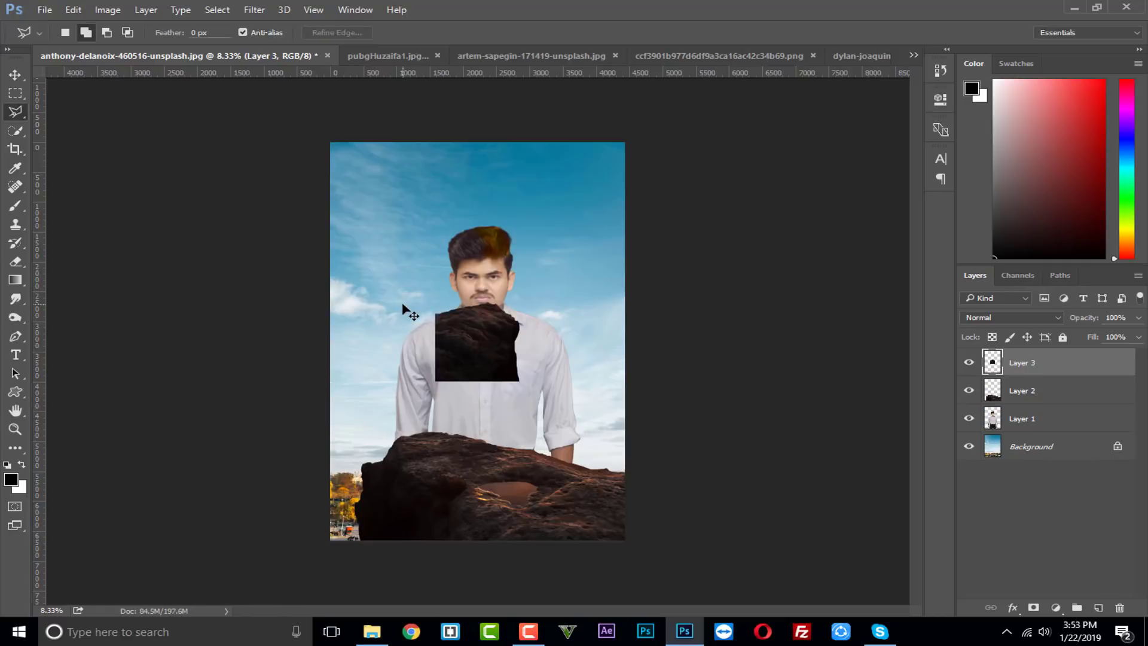
# - Enlarge the pasted rock to about 166%, fit it over the composition's lower-left corner and merge it with the rock layer
pyautogui.click(16, 75)
pyautogui.moveTo(455, 388); pyautogui.dragTo(400, 503)
pyautogui.hotkey('ctrl', 't')
pyautogui.moveTo(417, 460); pyautogui.dragTo(465, 413)
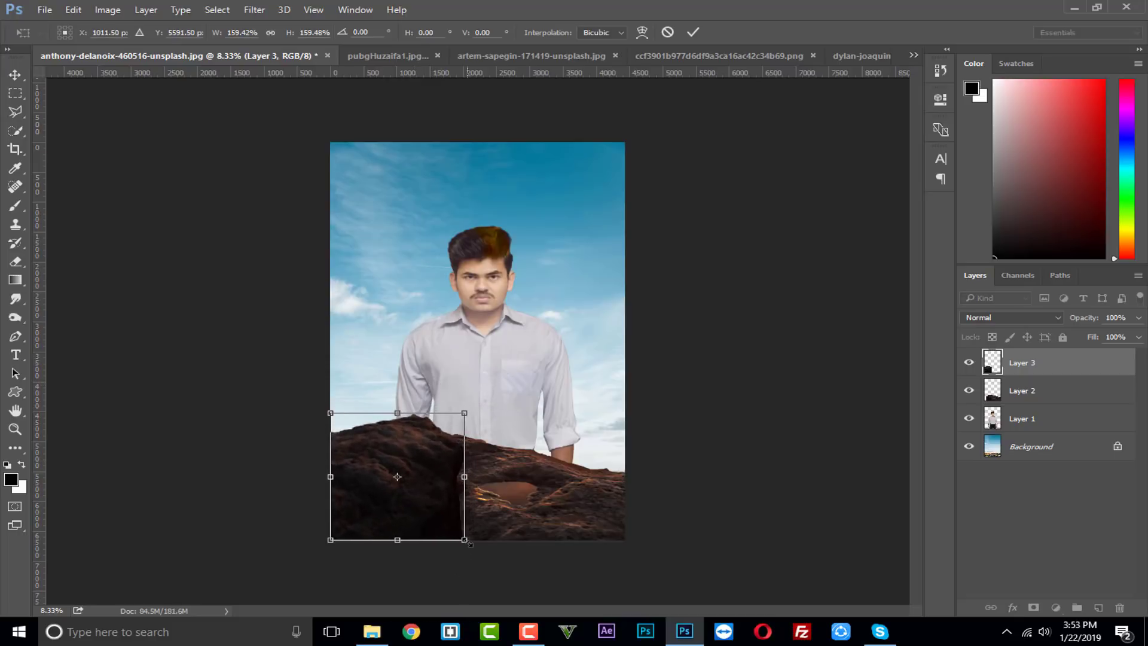
pyautogui.moveTo(470, 544); pyautogui.dragTo(274, 546)
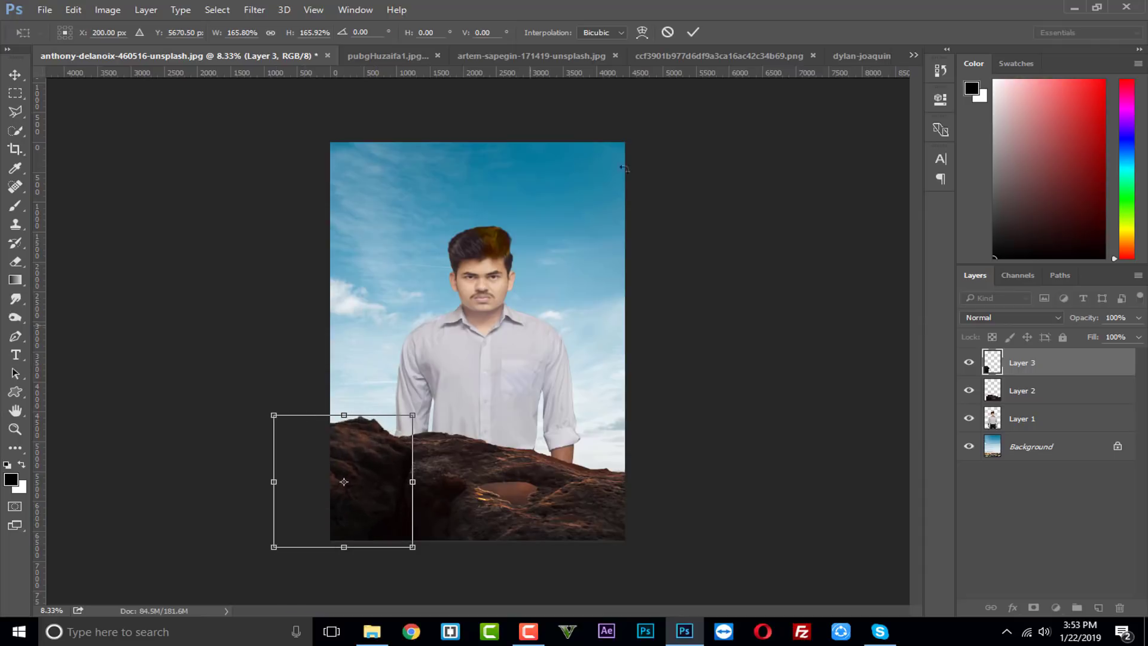
pyautogui.click(693, 32)
pyautogui.hotkey('ctrl', 'e')
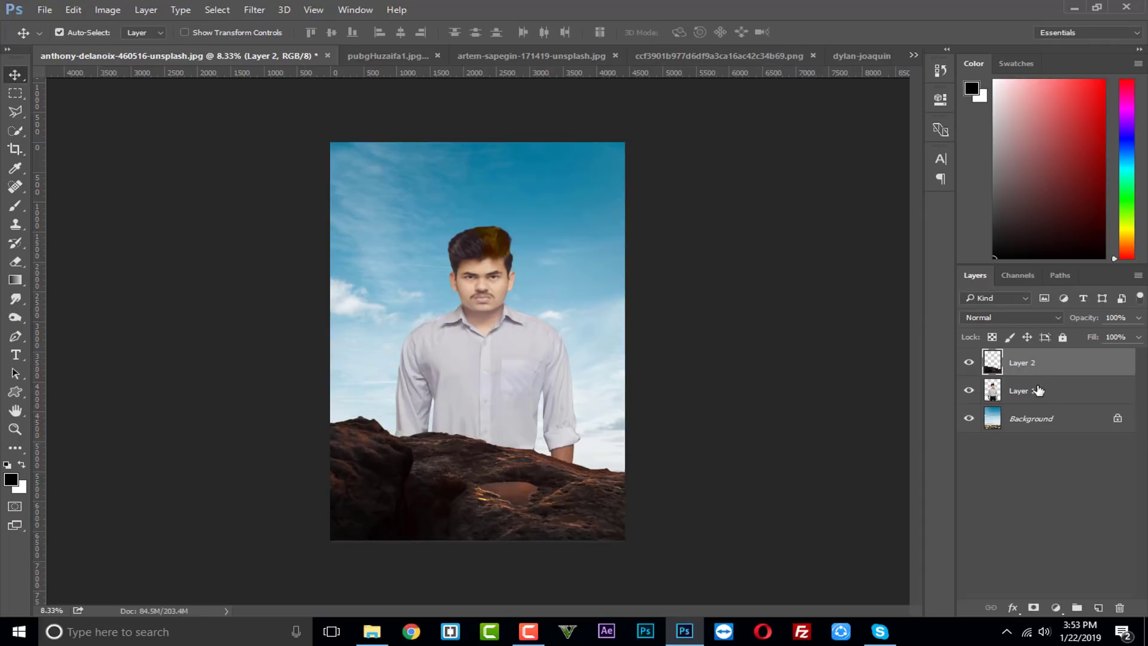
# - Place the merged rock layer behind the man and shift the rocks slightly to the right
pyautogui.moveTo(1037, 391); pyautogui.dragTo(1038, 404)
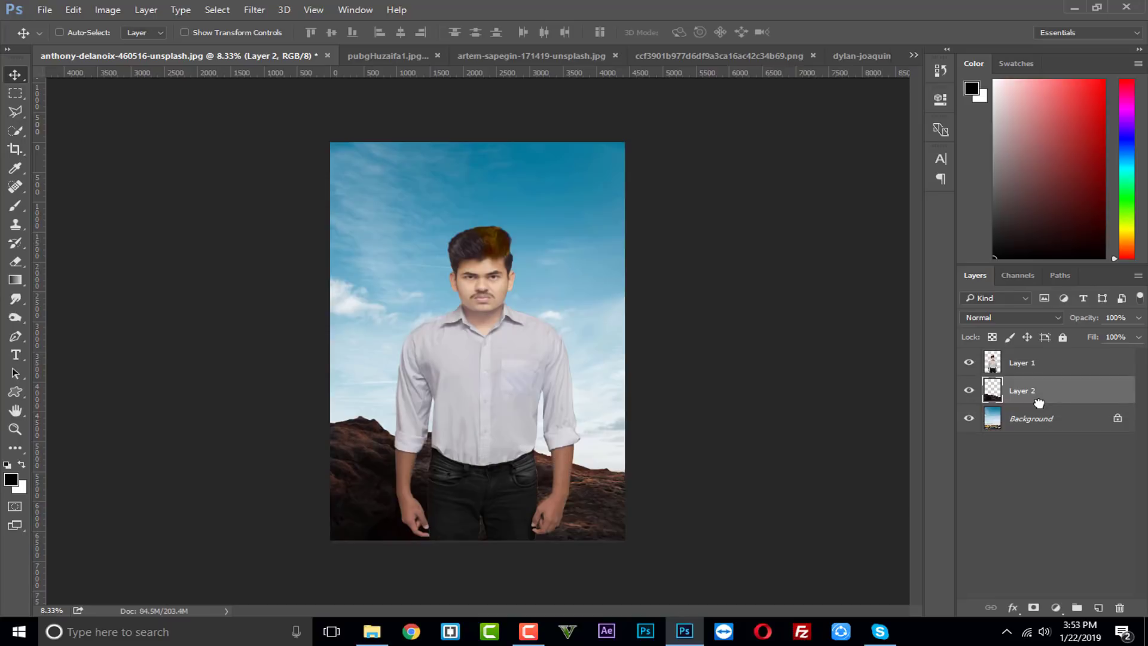
pyautogui.moveTo(616, 527); pyautogui.dragTo(626, 511)
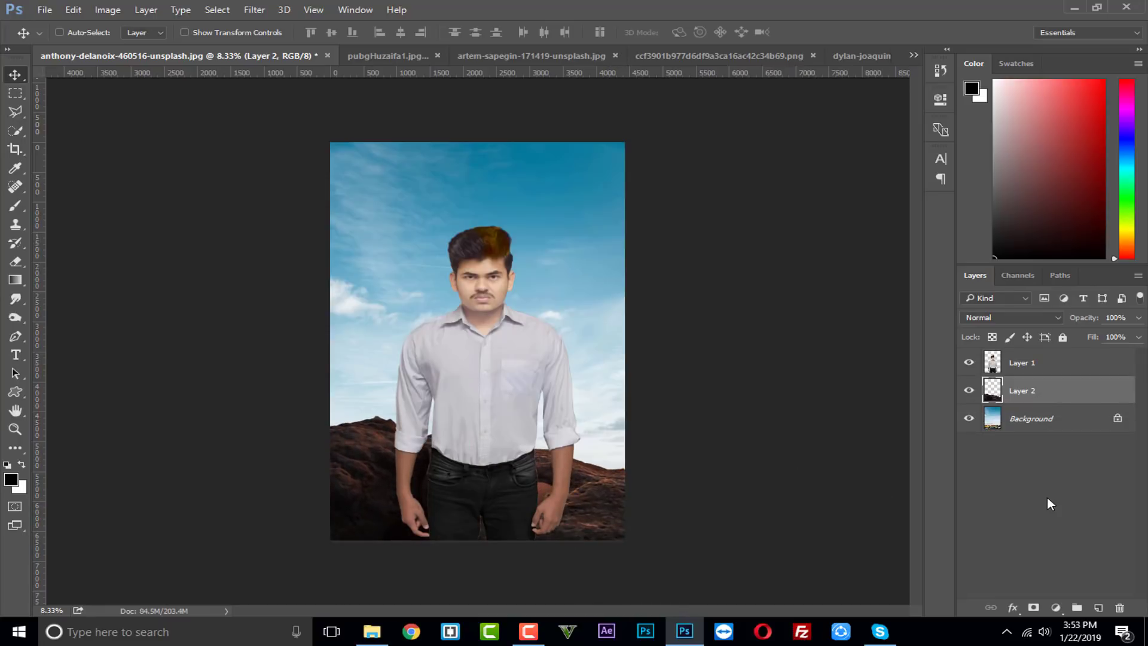
pyautogui.click(1046, 496)
# - Close the sunset rocks photo without saving its changes
pyautogui.click(691, 55)
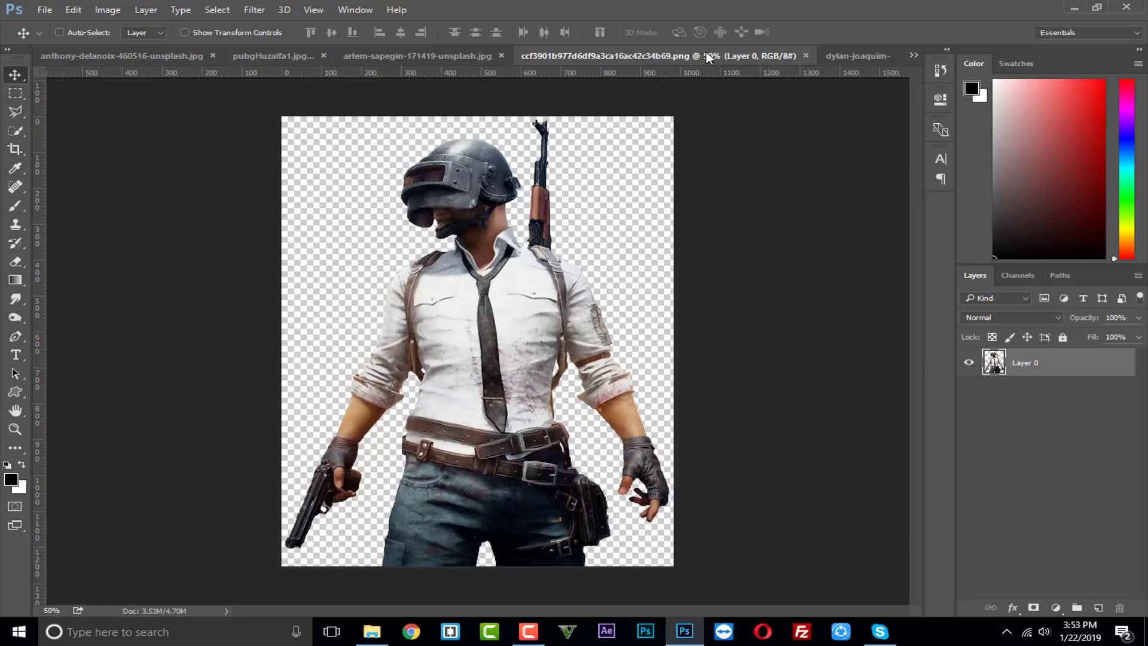
pyautogui.click(449, 51)
pyautogui.click(619, 55)
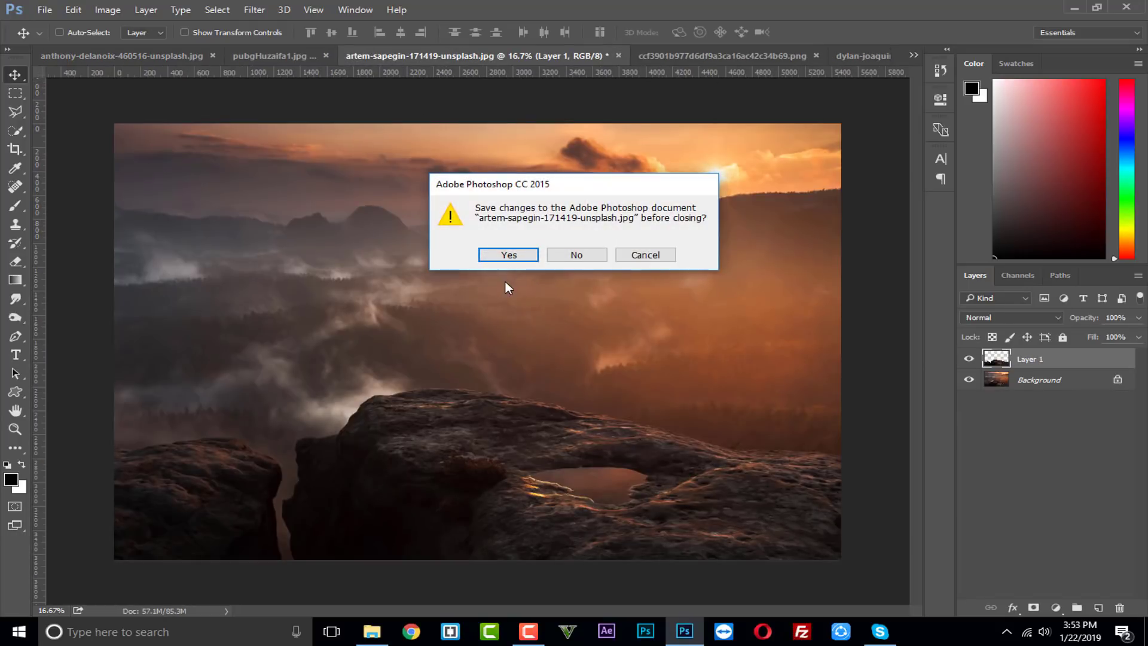
pyautogui.click(561, 256)
# - In the mountain valley photo, Quick Select all the land below the sky and copy it to a new layer
pyautogui.click(837, 54)
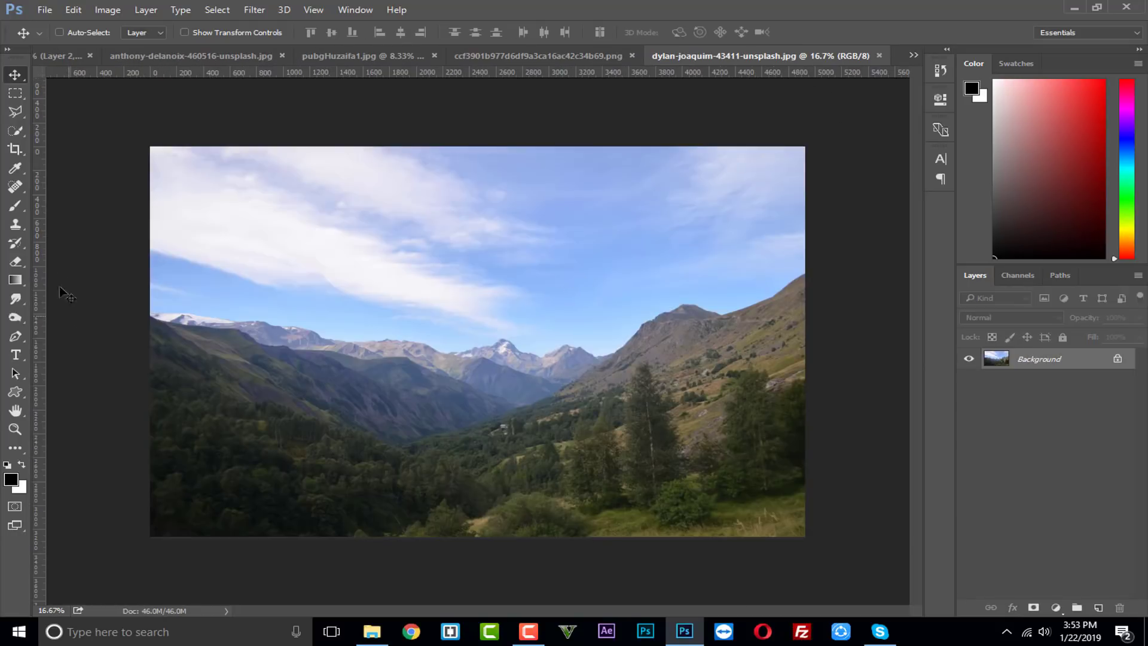
pyautogui.click(15, 130)
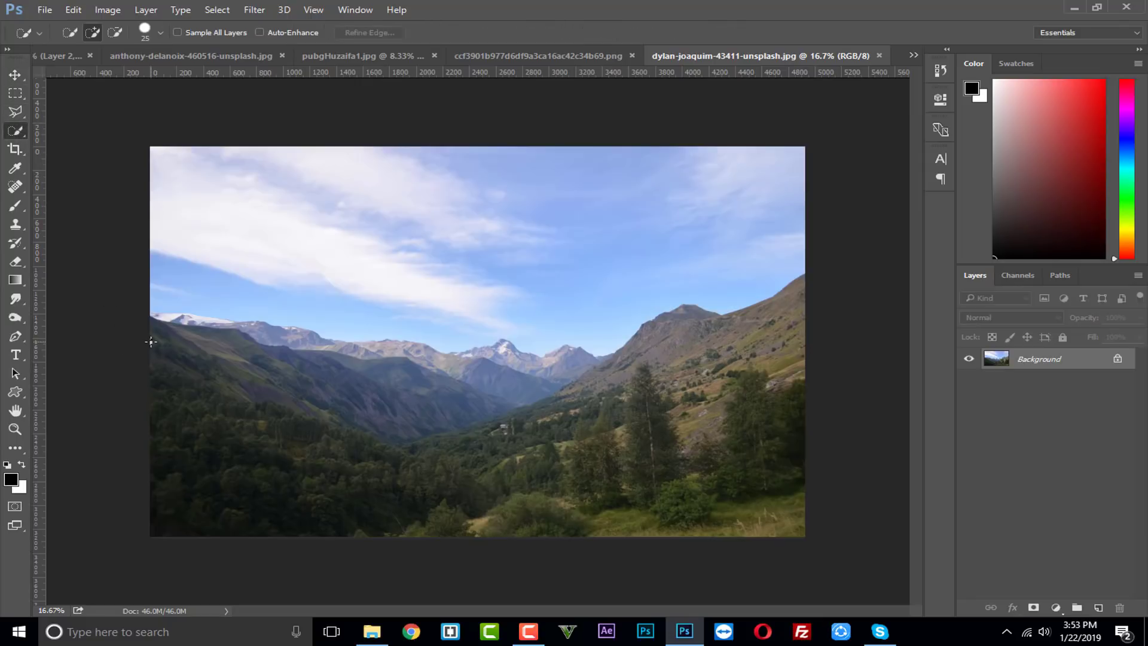
pyautogui.moveTo(270, 350)
pyautogui.mouseDown()
pyautogui.moveTo(575, 415)
pyautogui.moveTo(658, 360)
pyautogui.moveTo(801, 339)
pyautogui.mouseUp()
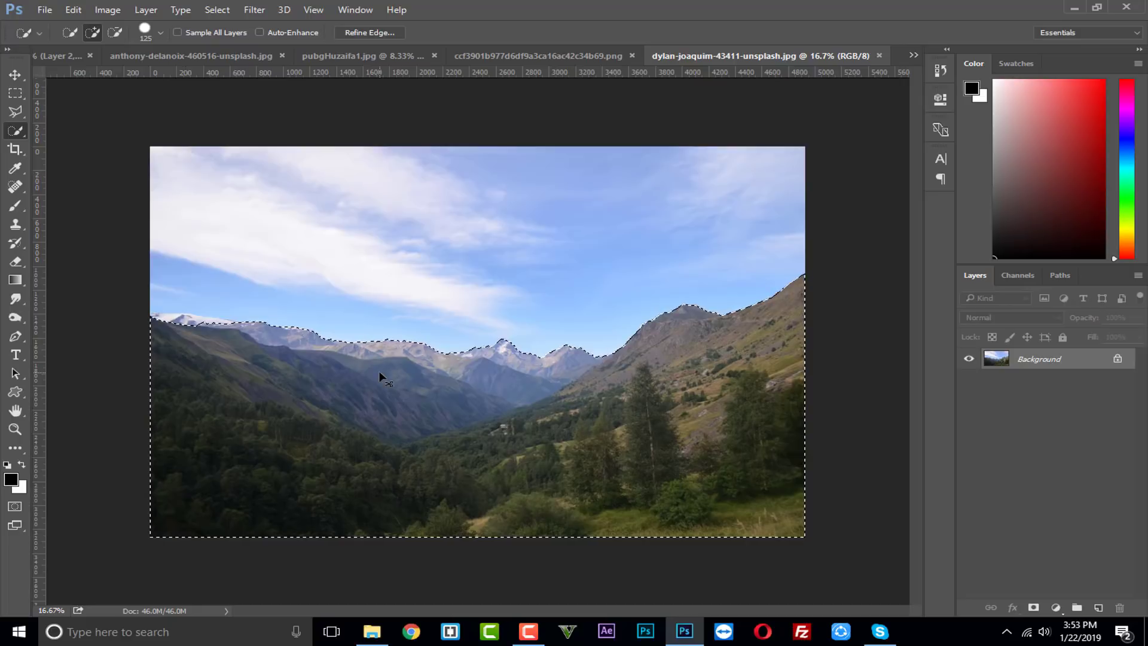
pyautogui.hotkey('ctrl', 'j')
# - Bring the mountain layer into the man's composition, lower it to the horizon and stack it behind the man and the rocks
pyautogui.click(15, 74)
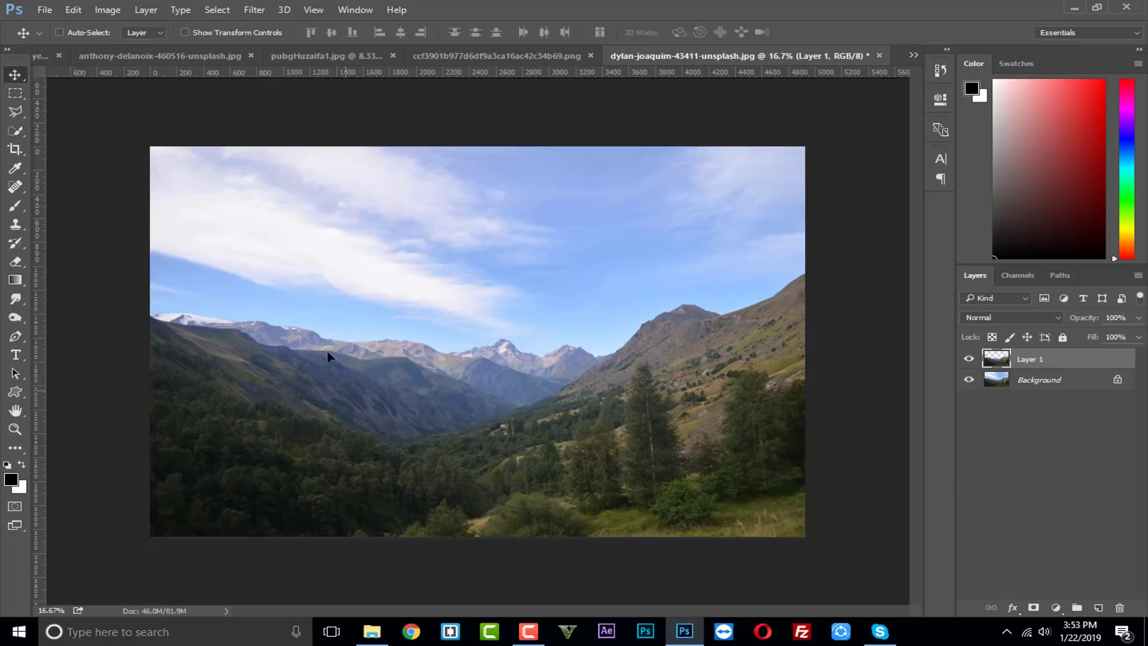
pyautogui.moveTo(328, 350); pyautogui.dragTo(428, 328)
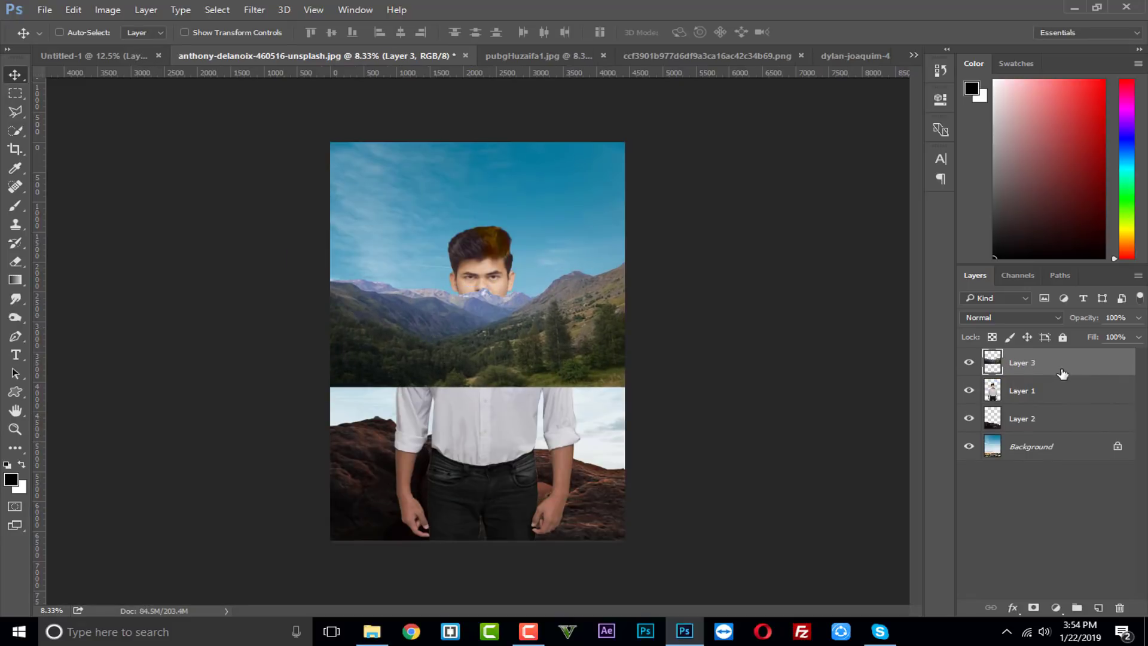
pyautogui.moveTo(1064, 368); pyautogui.dragTo(1064, 412)
pyautogui.moveTo(607, 345); pyautogui.dragTo(611, 432)
pyautogui.moveTo(1027, 395); pyautogui.dragTo(1028, 424)
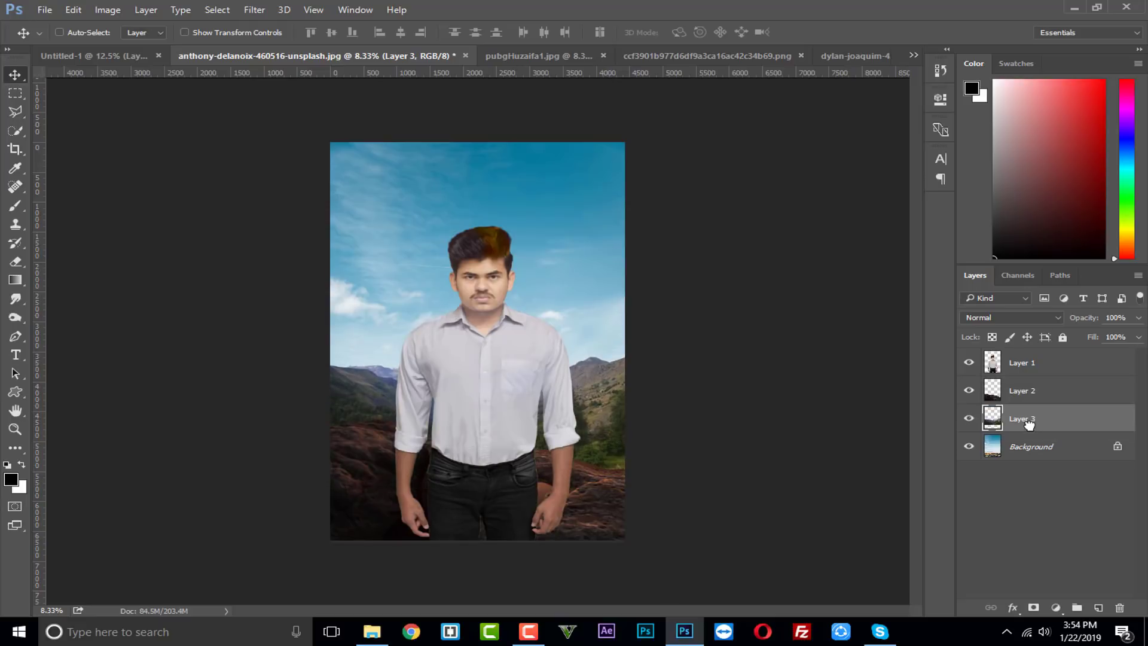
# - Scale the mountain layer to about 133.5%, reposition it behind the man's torso, apply the transformation and make the man's layer active
pyautogui.hotkey('ctrl', 't')
pyautogui.moveTo(323, 341); pyautogui.dragTo(212, 284)
pyautogui.moveTo(356, 368); pyautogui.dragTo(425, 396)
pyautogui.click(693, 32)
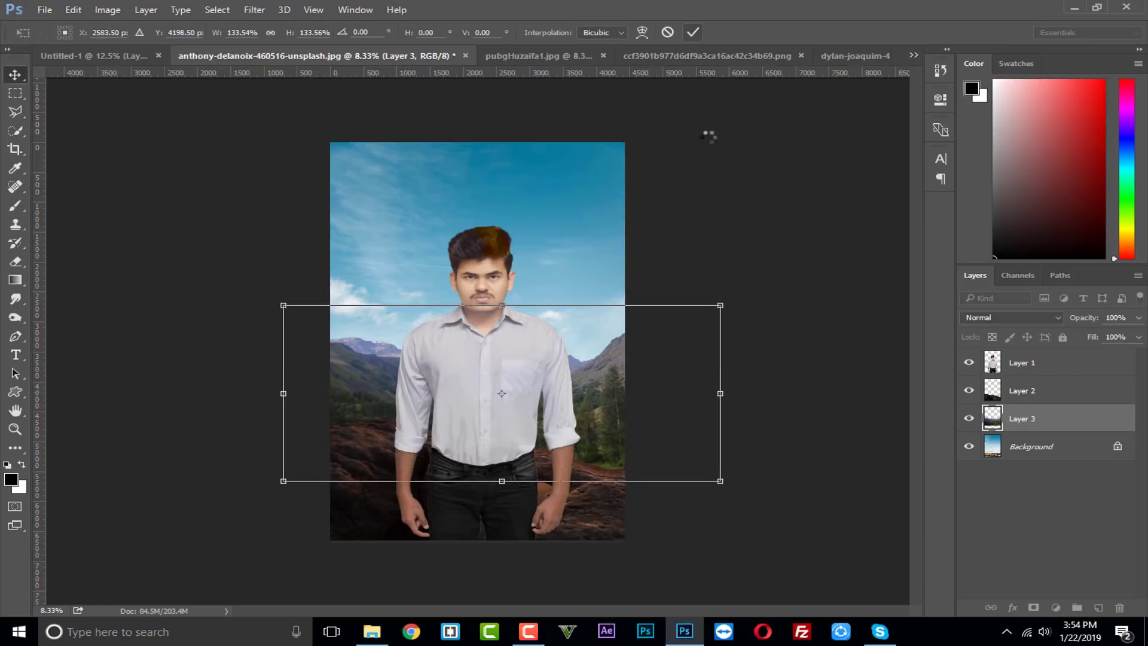
pyautogui.click(1018, 363)
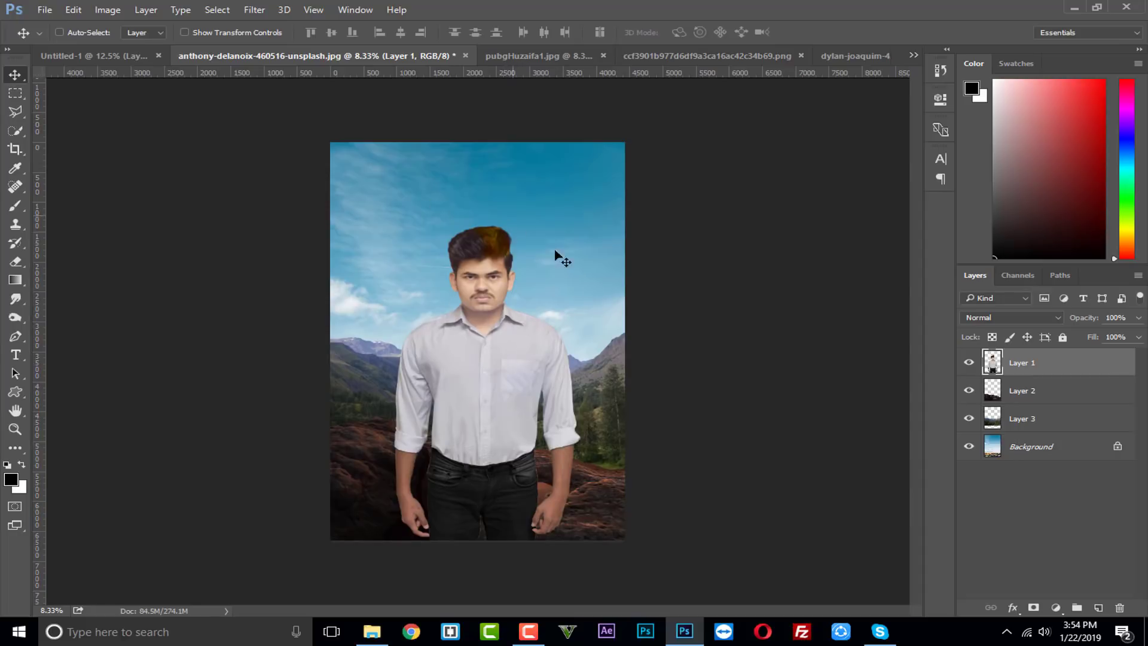
# - Select the leather glove on the helmeted character's empty hand with a 25 px Quick Selection brush, and return to the man's composition
pyautogui.click(554, 58)
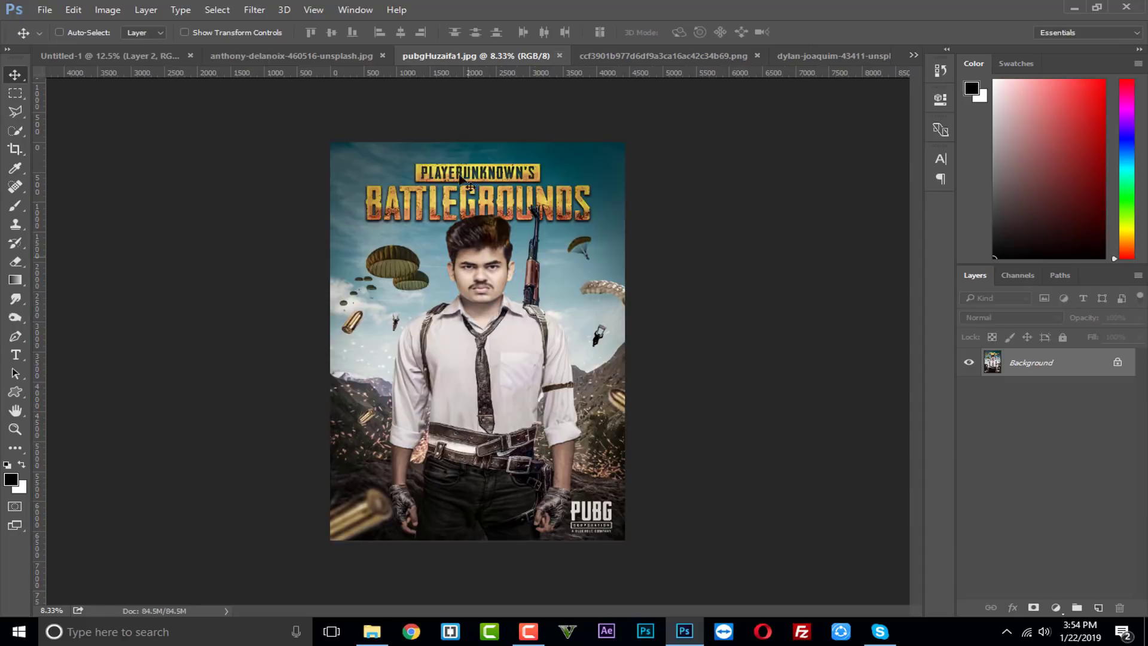
pyautogui.click(656, 57)
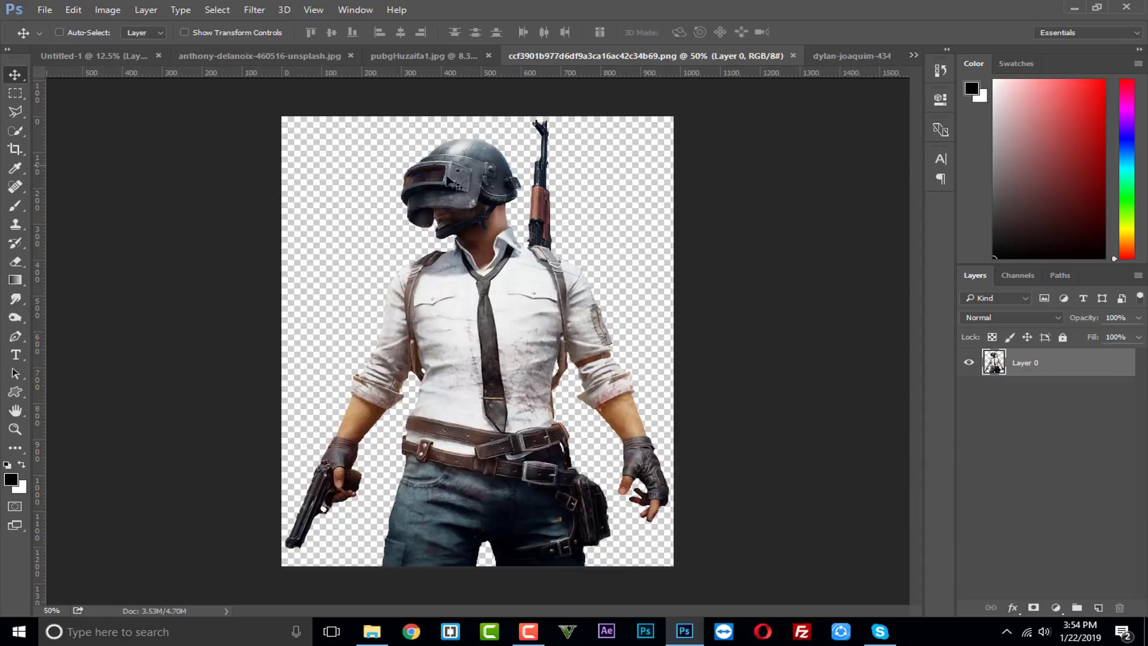
pyautogui.click(20, 137)
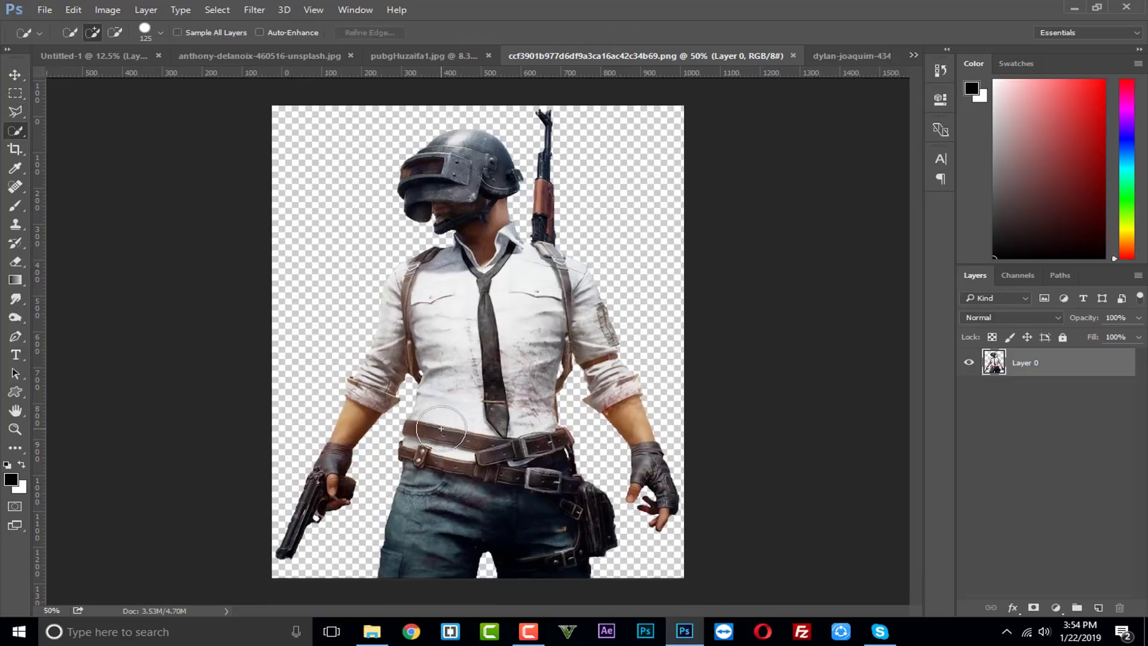
pyautogui.keyDown('alt'); pyautogui.scroll(3, 441, 428); pyautogui.keyUp('alt')
pyautogui.hscroll(5, 441, 428)
pyautogui.scroll(-2, 486, 387)
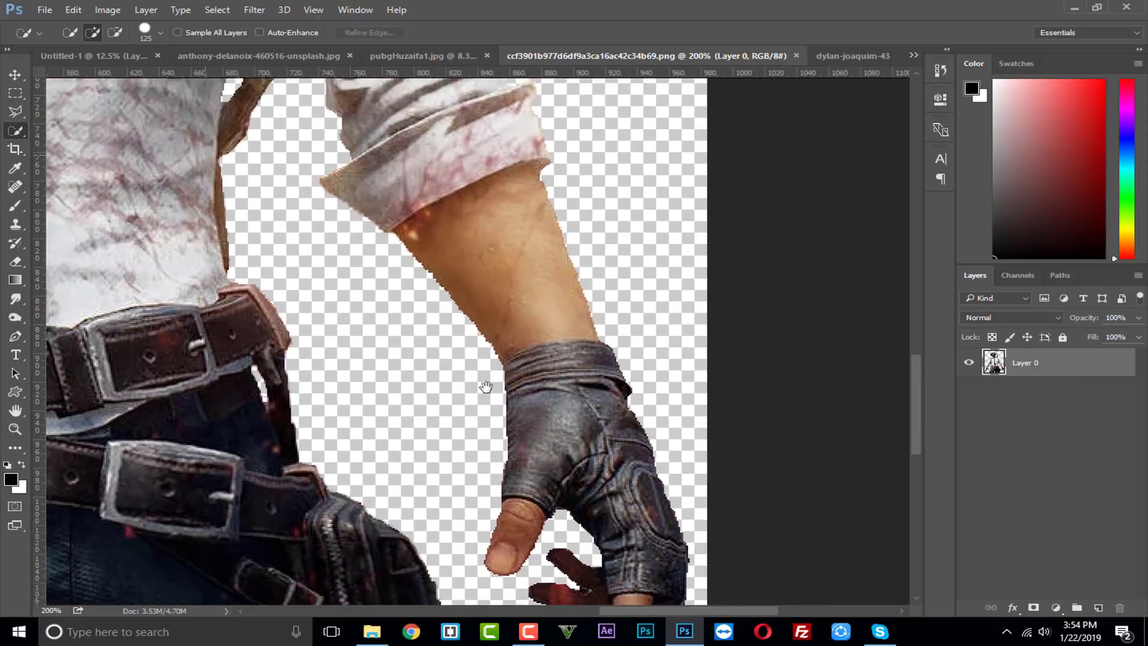
pyautogui.moveTo(485, 386); pyautogui.dragTo(402, 321)
pyautogui.press('[')
pyautogui.press('[')
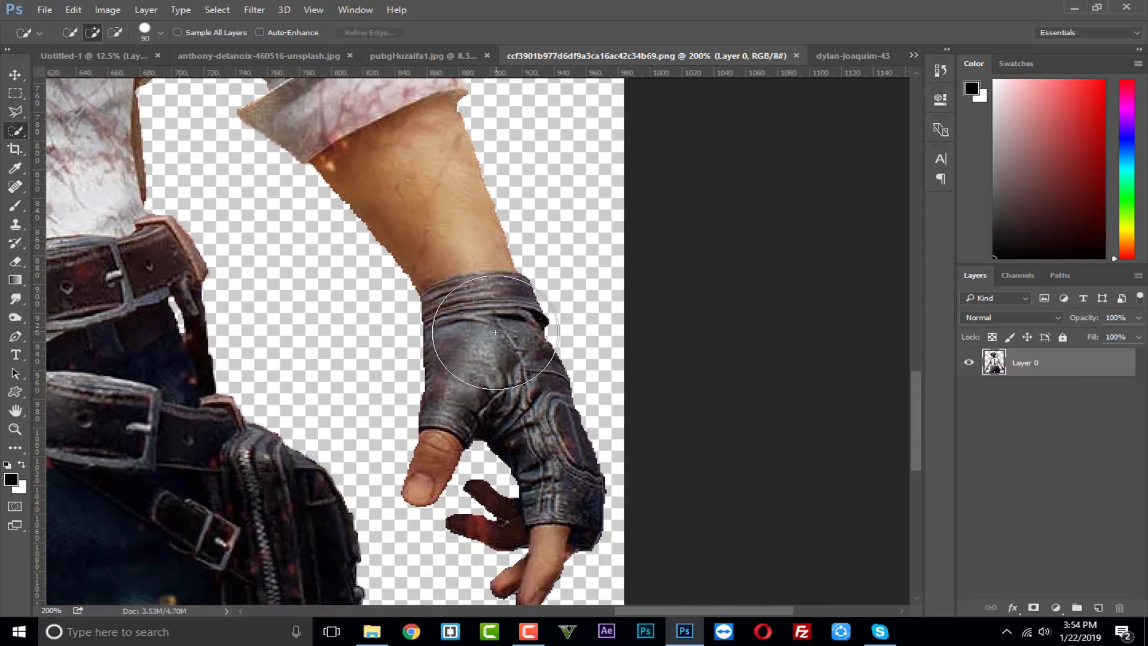
pyautogui.press('[')
pyautogui.press('[')
pyautogui.press('[')
pyautogui.press('[')
pyautogui.press('[')
pyautogui.press('[')
pyautogui.press('[')
pyautogui.press('[')
pyautogui.press('[')
pyautogui.moveTo(487, 321)
pyautogui.mouseDown()
pyautogui.moveTo(566, 502)
pyautogui.moveTo(578, 521)
pyautogui.mouseUp()
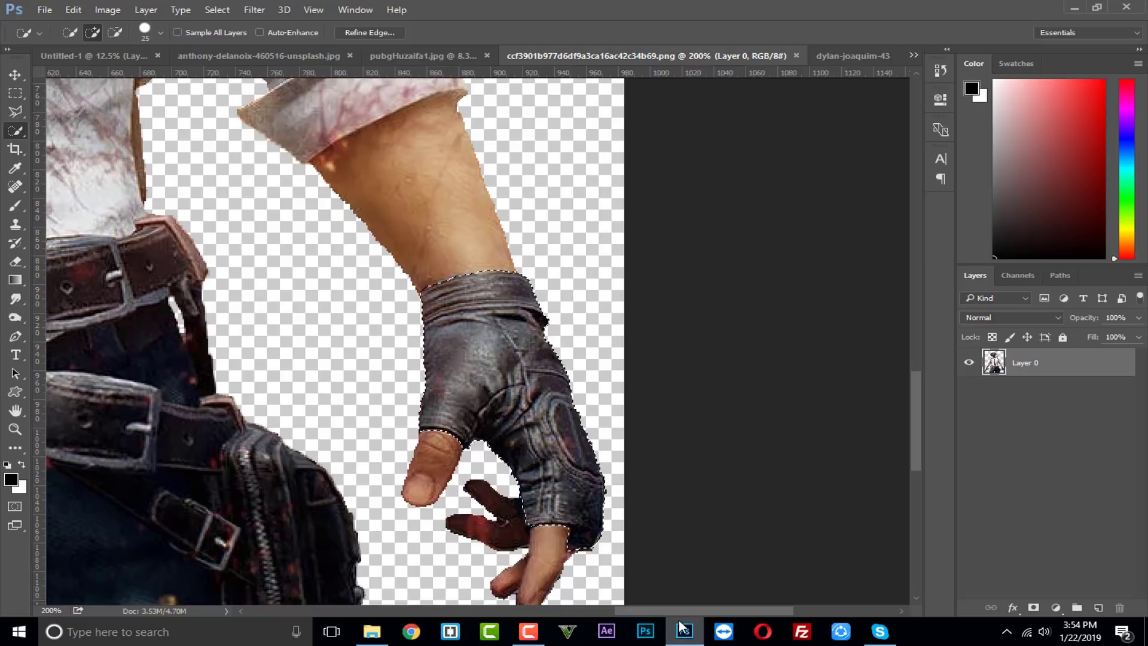
pyautogui.click(300, 54)
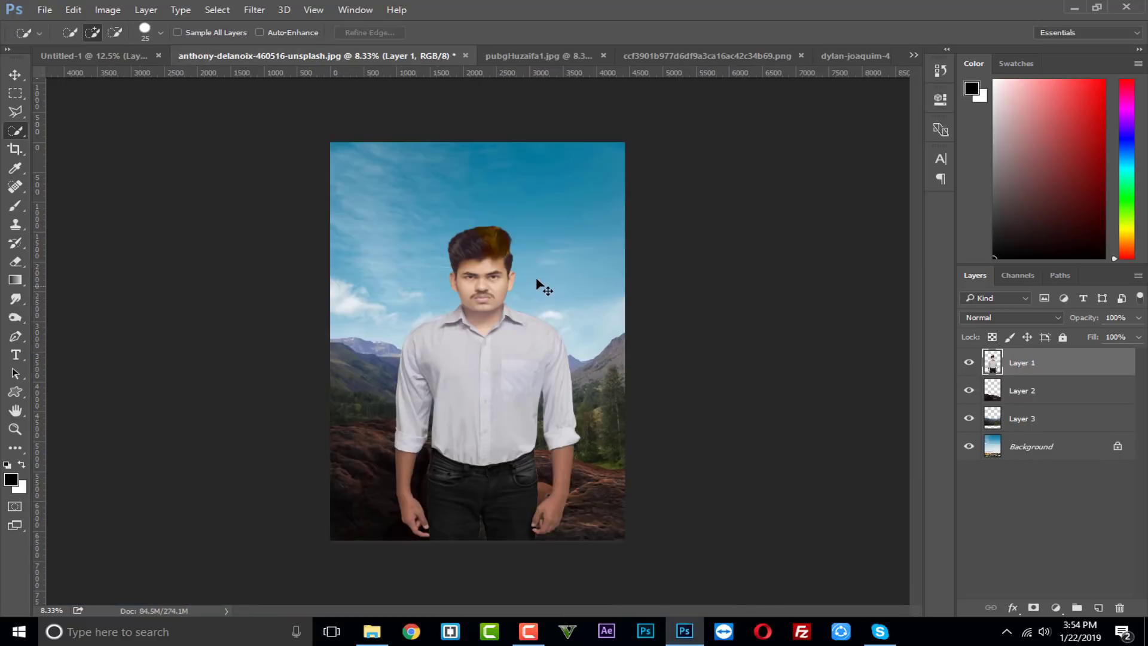
# - Paste the glove as a new layer, place it over the man's left hand and enlarge it to about 441%
pyautogui.hotkey('ctrl', 'v')
pyautogui.hotkey('ctrl', '+')
pyautogui.hotkey('ctrl', '+')
pyautogui.hotkey('ctrl', '+')
pyautogui.hotkey('ctrl', '+')
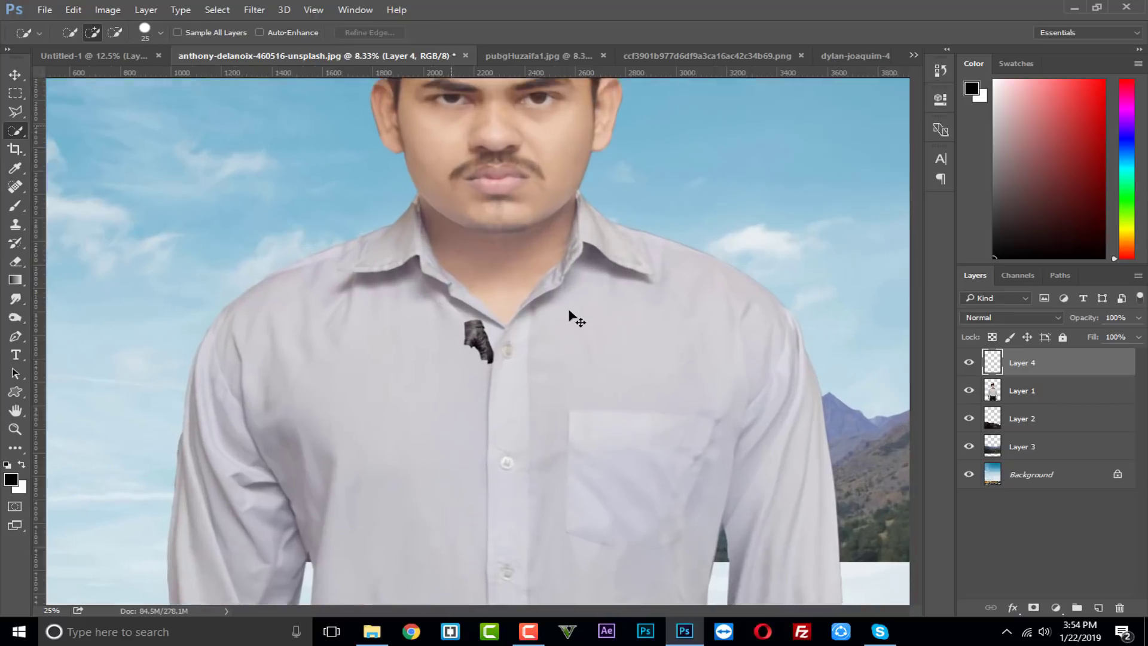
pyautogui.moveTo(563, 311); pyautogui.dragTo(403, 88)
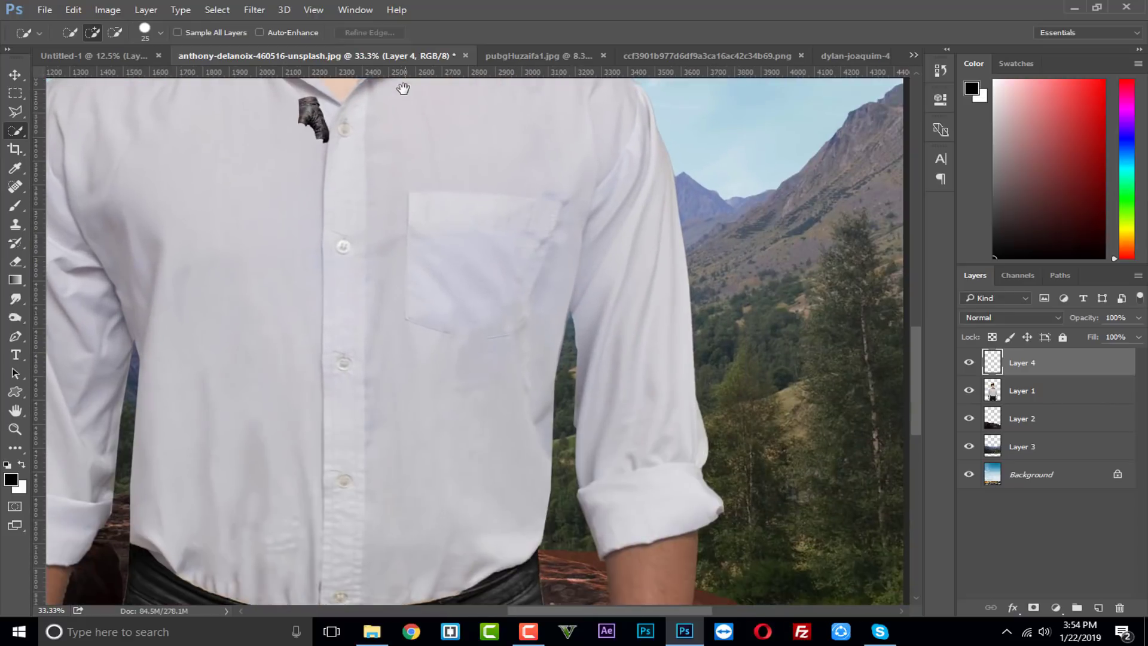
pyautogui.click(15, 74)
pyautogui.moveTo(385, 220); pyautogui.dragTo(456, 351)
pyautogui.hotkey('ctrl', 't')
pyautogui.moveTo(552, 431); pyautogui.dragTo(595, 433)
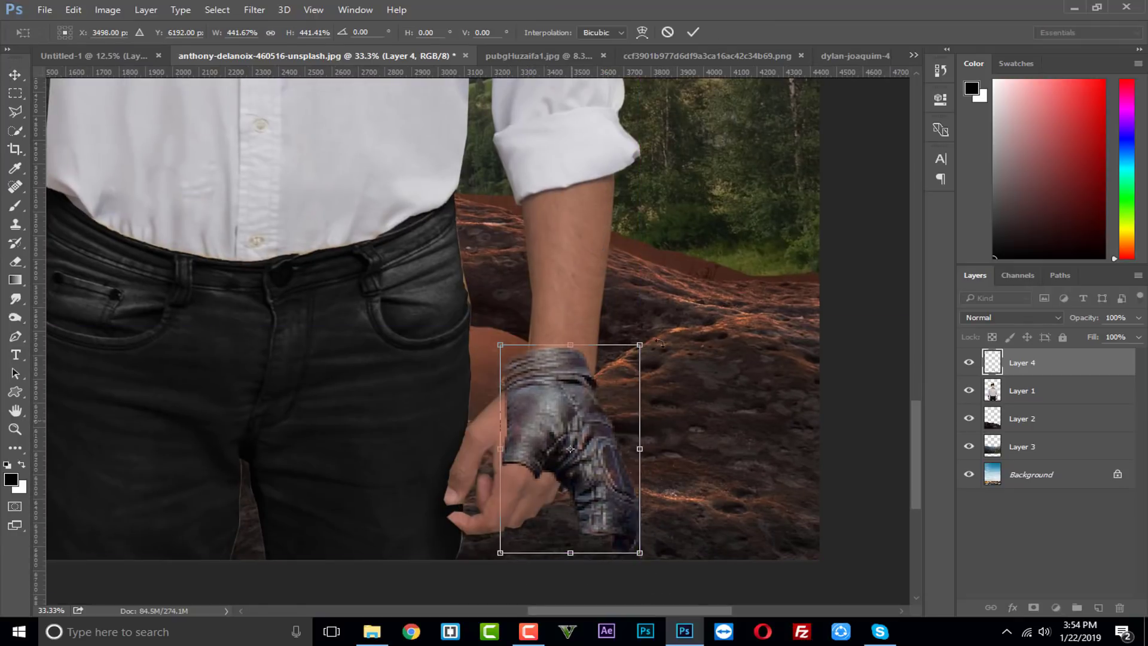
# - Rotate the glove about 32° to follow the man's left hand and shrink it to about 352%
pyautogui.moveTo(652, 356); pyautogui.dragTo(686, 415)
pyautogui.moveTo(604, 465); pyautogui.dragTo(565, 454)
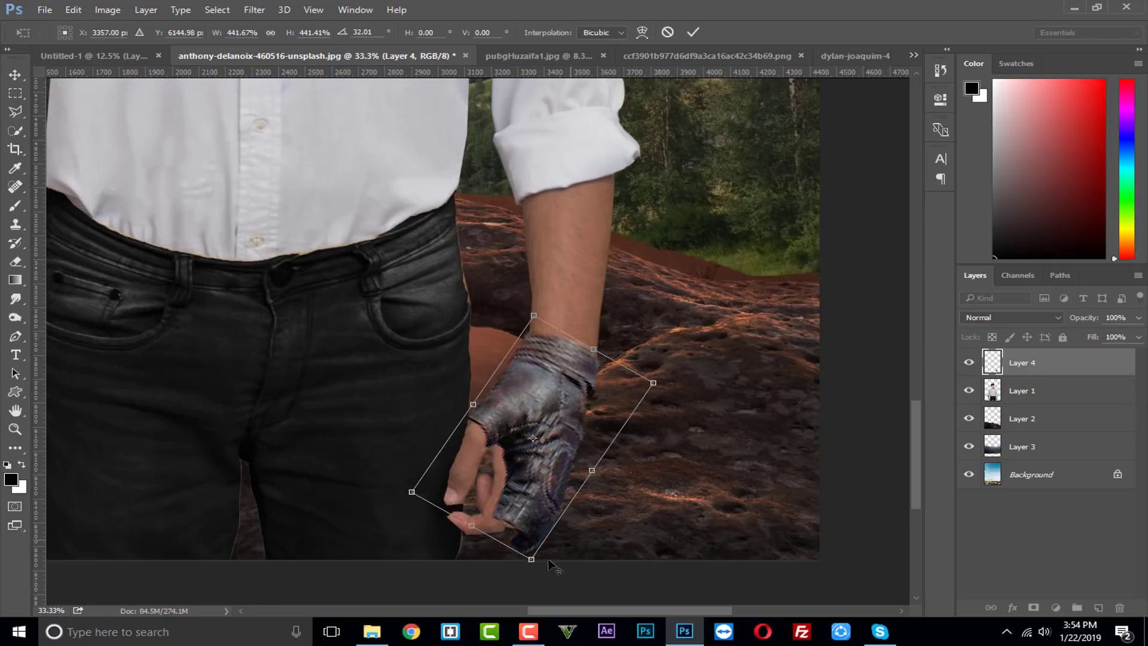
pyautogui.moveTo(529, 551); pyautogui.dragTo(517, 531)
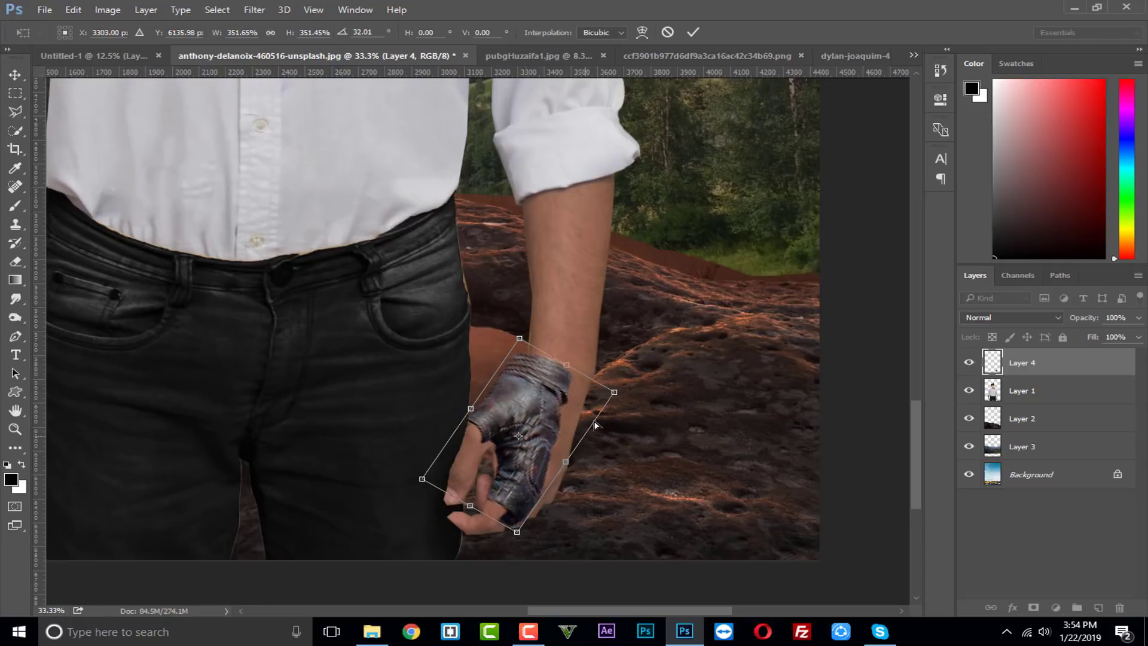
# - Distort the glove's corners to cover the full width of the left hand and wrist, and apply the transformation
pyautogui.moveTo(619, 390); pyautogui.dragTo(667, 410)
pyautogui.moveTo(518, 534); pyautogui.dragTo(533, 522)
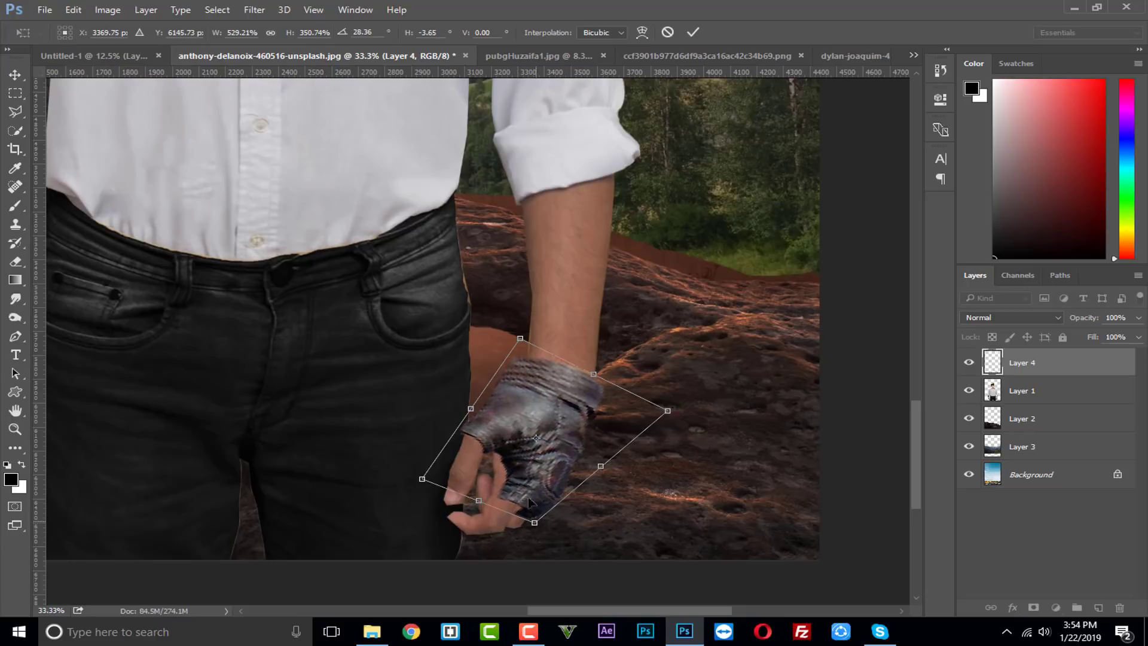
pyautogui.moveTo(527, 338); pyautogui.dragTo(535, 342)
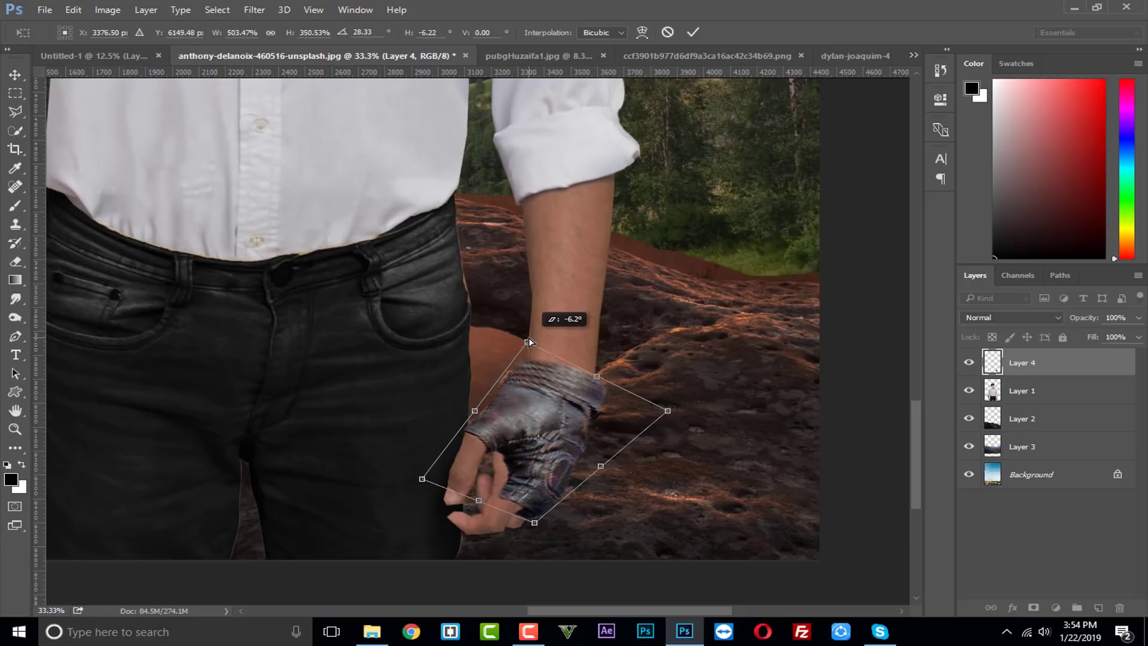
pyautogui.moveTo(422, 479); pyautogui.dragTo(419, 480)
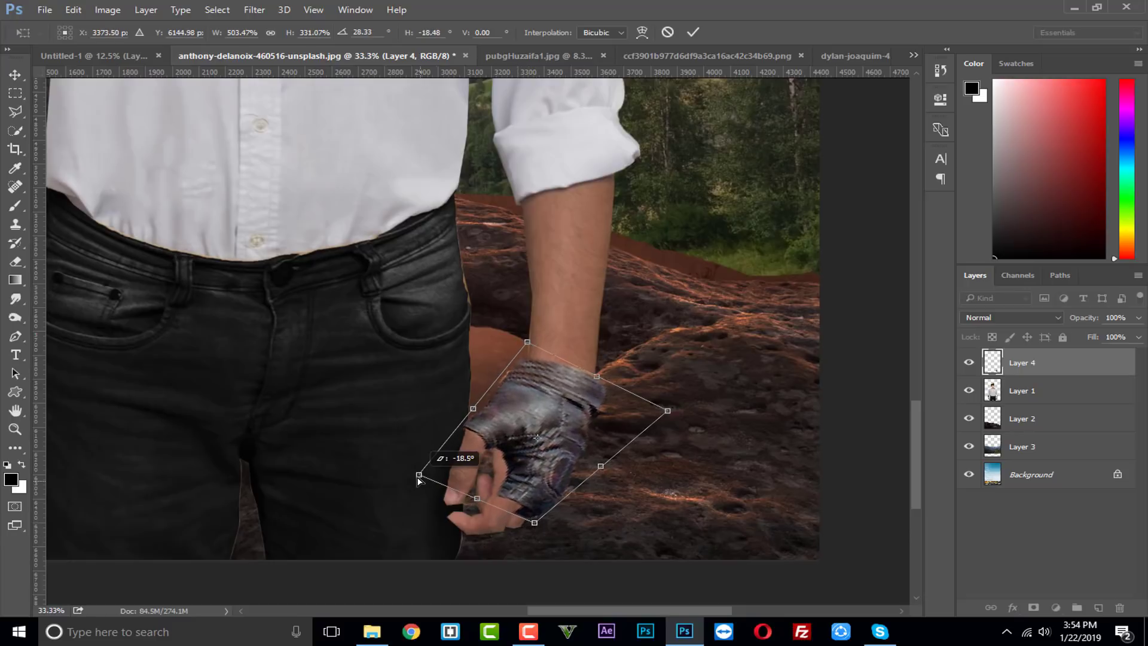
pyautogui.click(692, 32)
# - Stretch the glove's height to about 117% up the wrist and pull in its upper corner nearest the trousers
pyautogui.moveTo(554, 294); pyautogui.dragTo(596, 335)
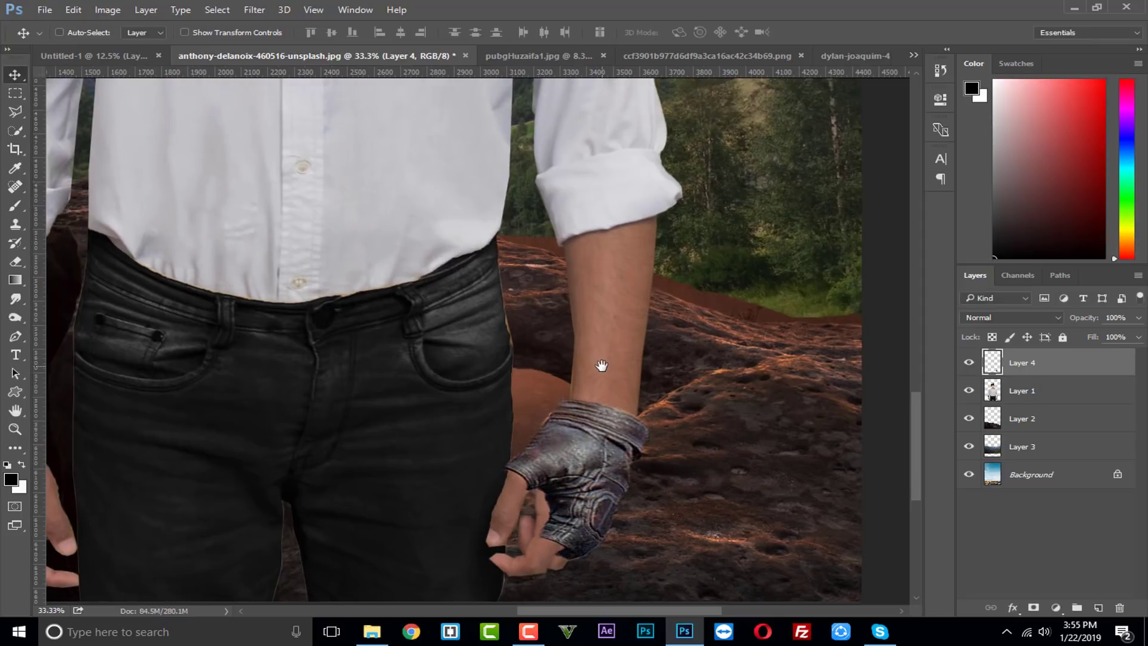
pyautogui.hotkey('ctrl', 't')
pyautogui.moveTo(576, 396); pyautogui.dragTo(577, 366)
pyautogui.moveTo(502, 366); pyautogui.dragTo(514, 374)
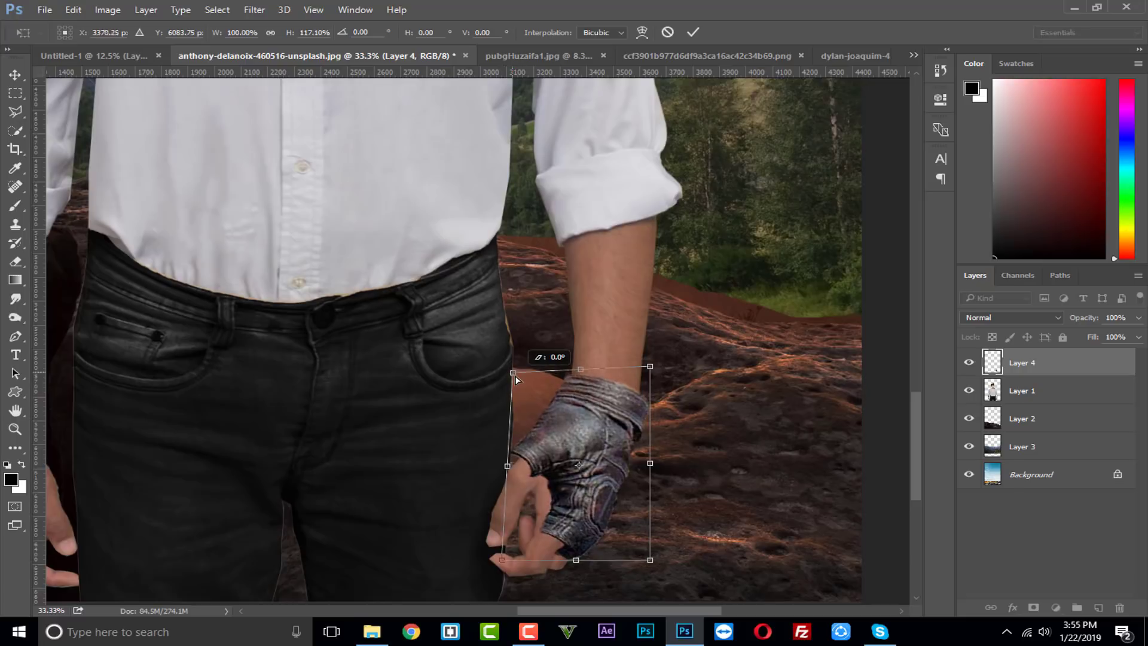
# - Warp the glove to follow the thumb, wrist and finger edges of the left hand, and apply the transformation
pyautogui.rightClick(572, 449)
pyautogui.click(616, 313)
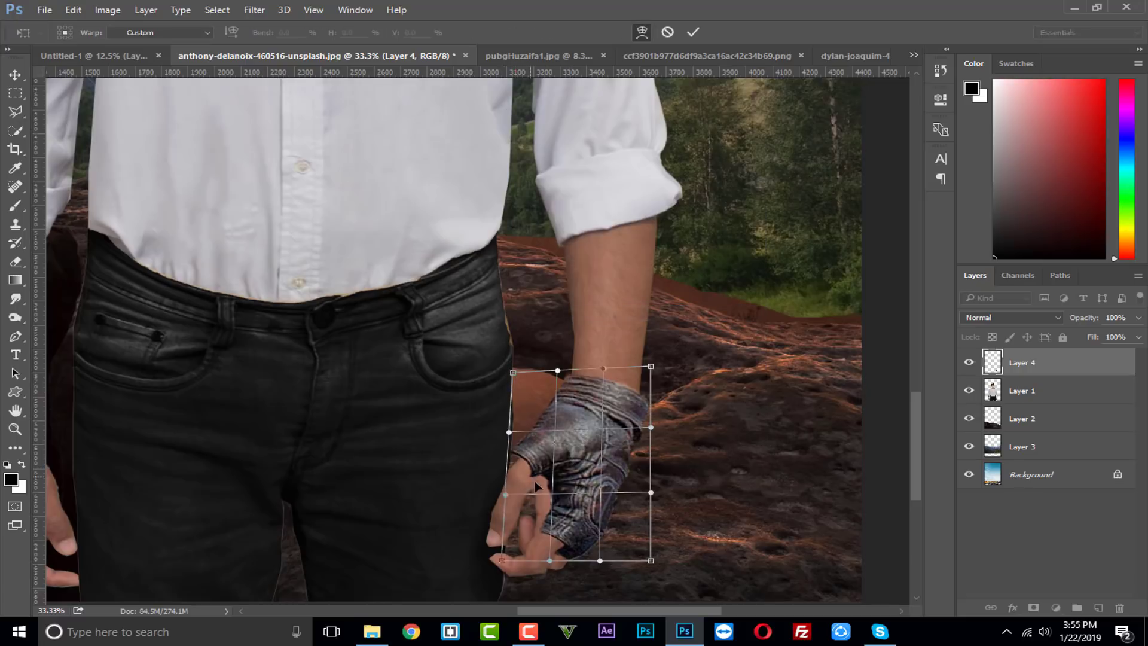
pyautogui.moveTo(541, 482); pyautogui.dragTo(535, 494)
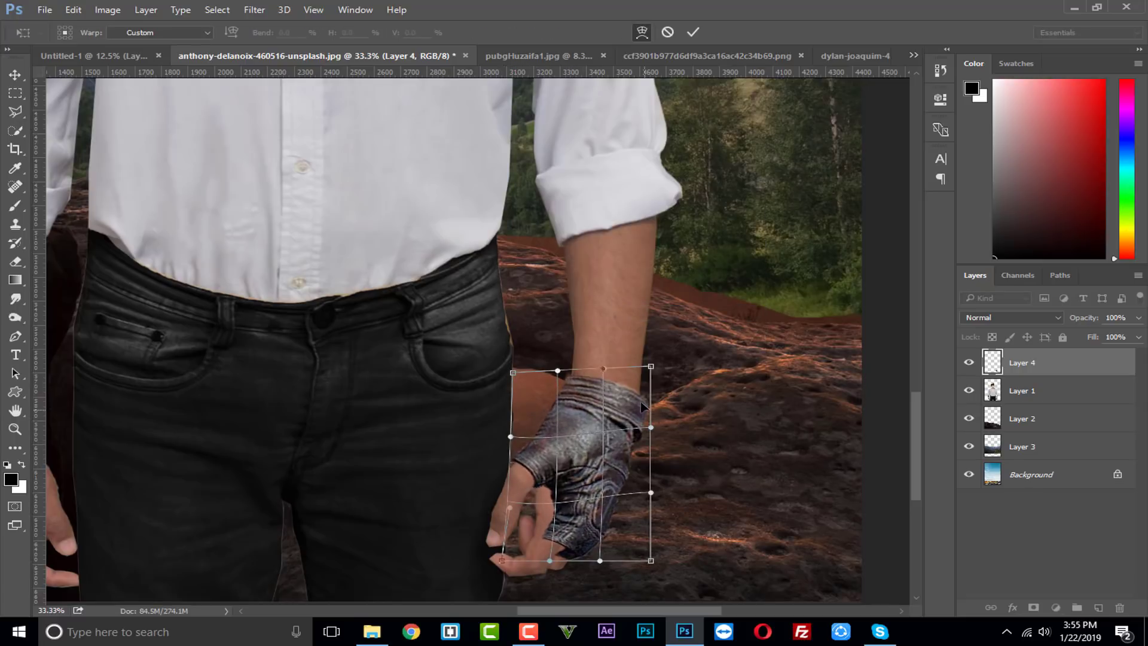
pyautogui.moveTo(640, 401); pyautogui.dragTo(642, 406)
pyautogui.moveTo(562, 557); pyautogui.dragTo(522, 537)
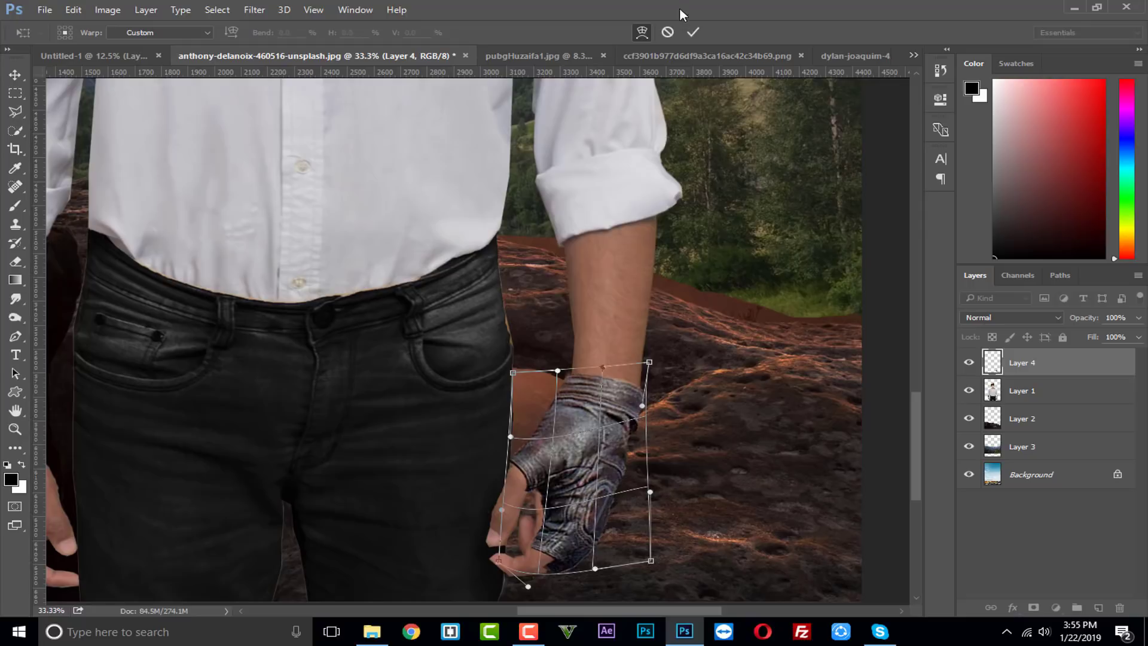
pyautogui.click(692, 32)
pyautogui.hotkey('ctrl', '-')
pyautogui.hotkey('ctrl', '-')
pyautogui.hotkey('ctrl', '-')
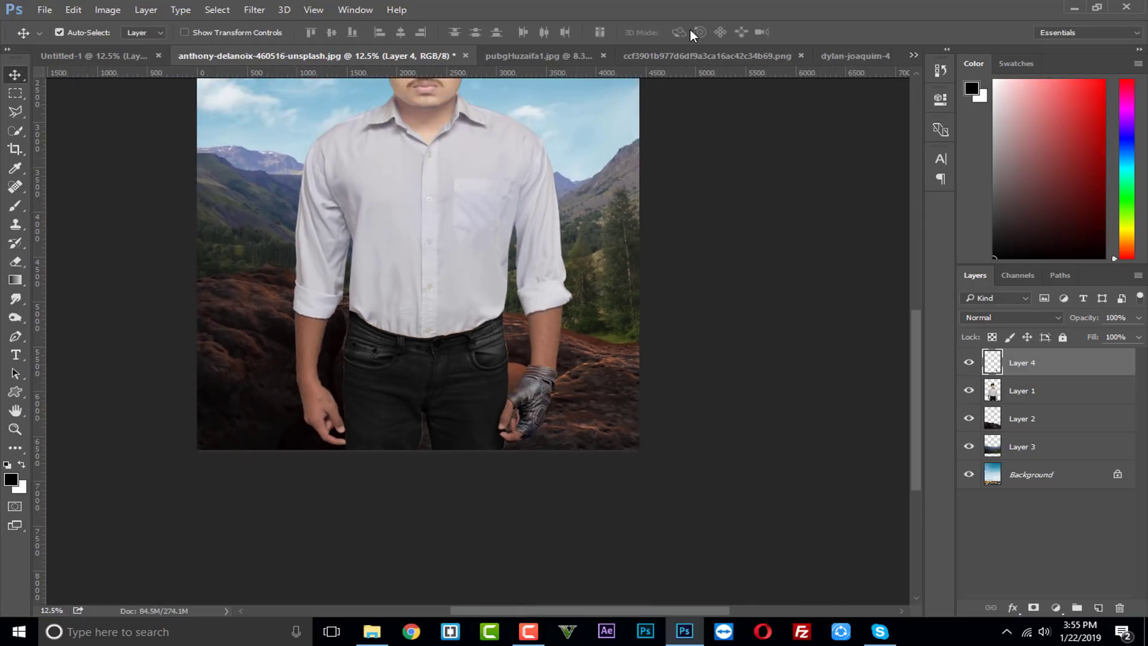
pyautogui.hotkey('ctrl', 'j')
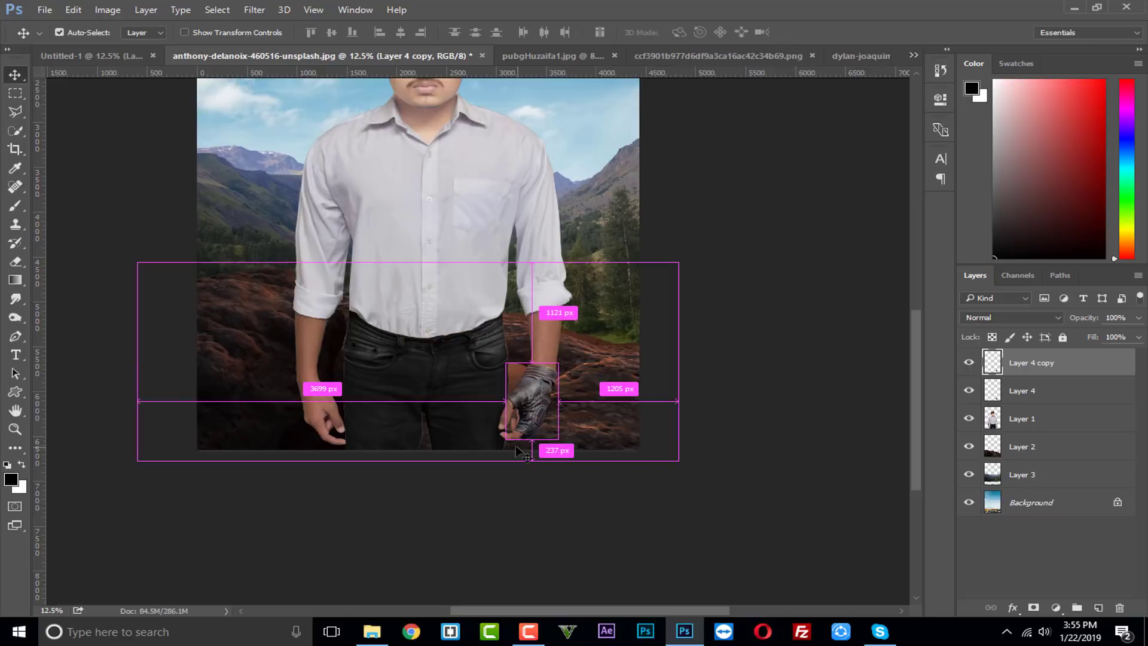
pyautogui.hotkey('ctrl', 't')
pyautogui.rightClick(525, 412)
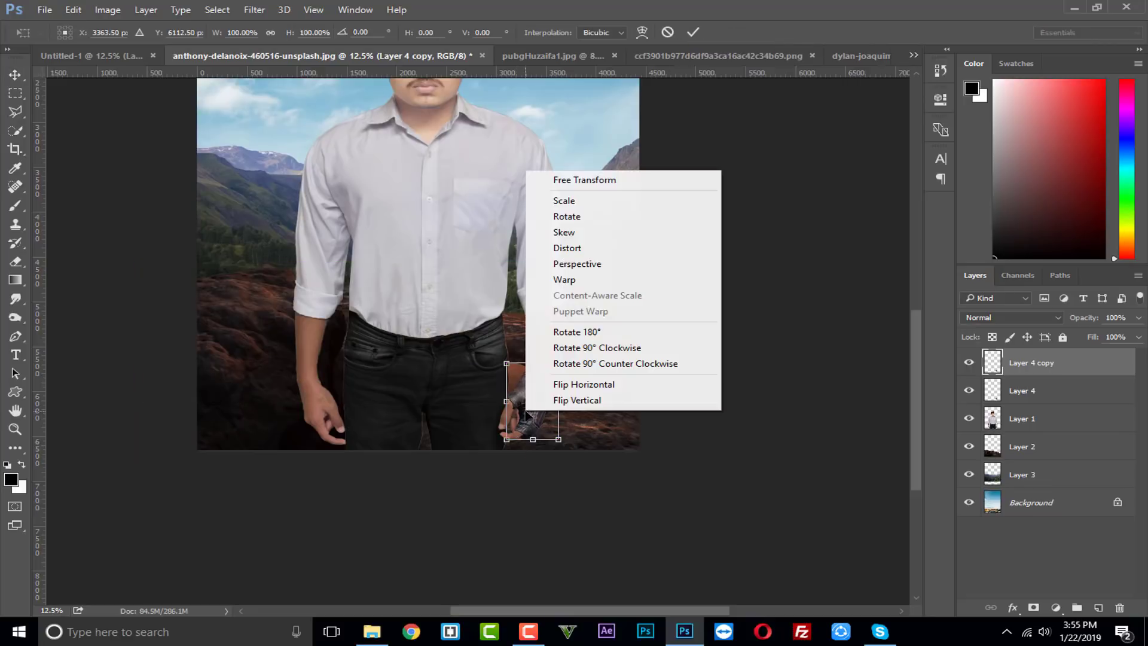
pyautogui.click(575, 384)
pyautogui.moveTo(543, 430); pyautogui.dragTo(318, 430)
pyautogui.moveTo(283, 366); pyautogui.dragTo(292, 377)
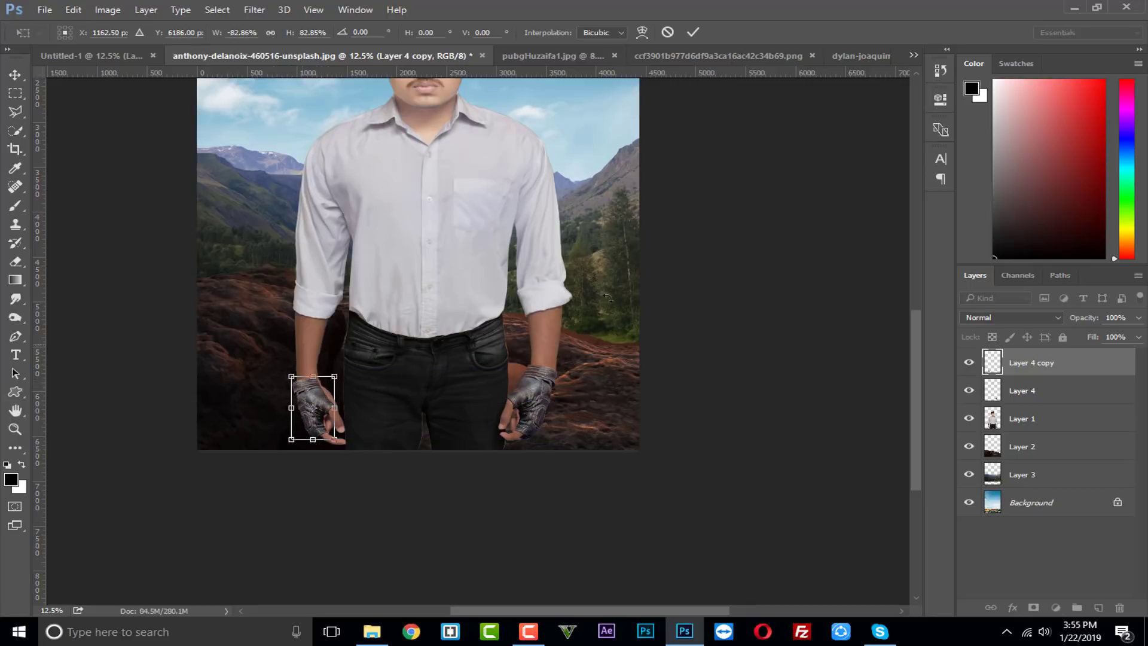
pyautogui.click(668, 32)
pyautogui.press('Delete')
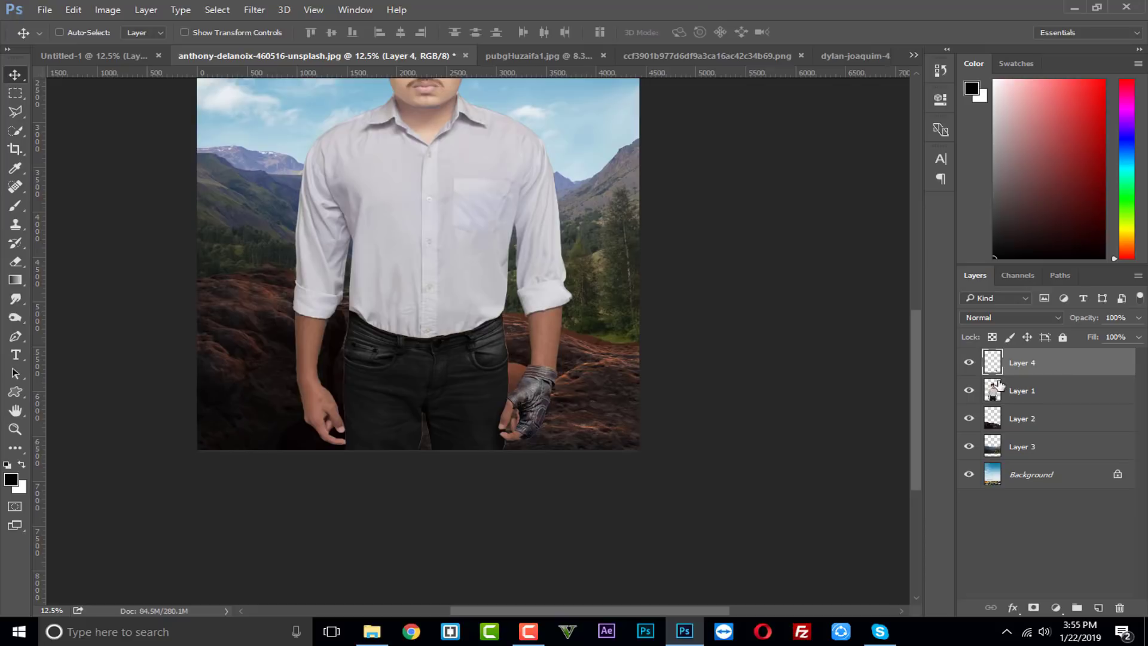
# - Duplicate the fitted glove layer under the name Layer 4 copy
pyautogui.rightClick(1003, 359)
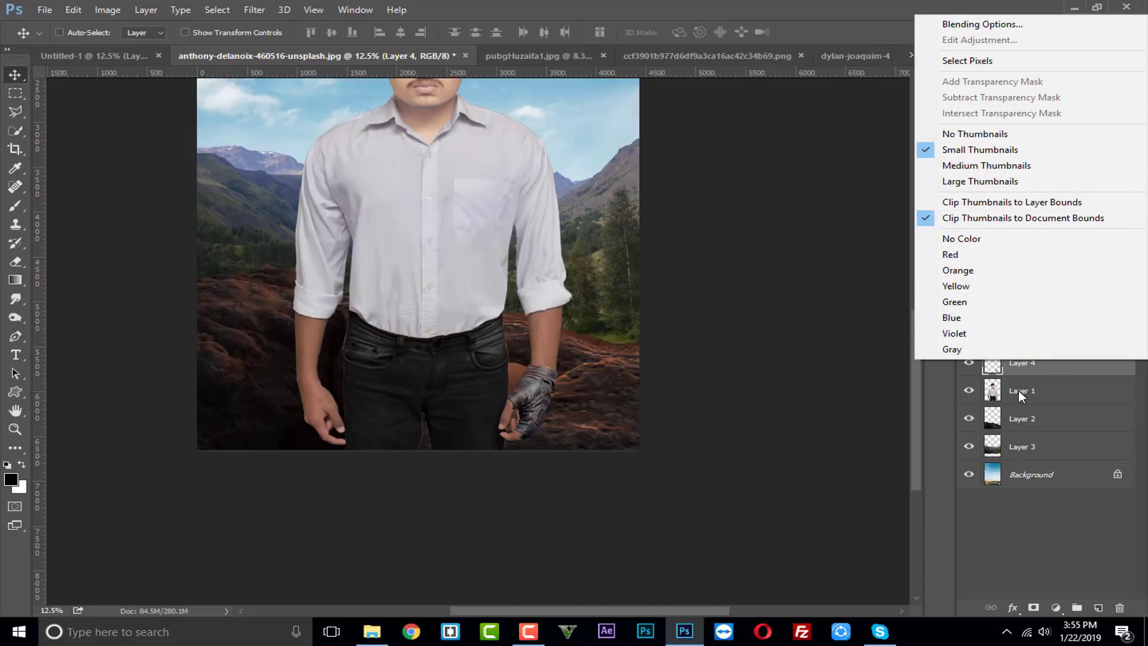
pyautogui.rightClick(1082, 372)
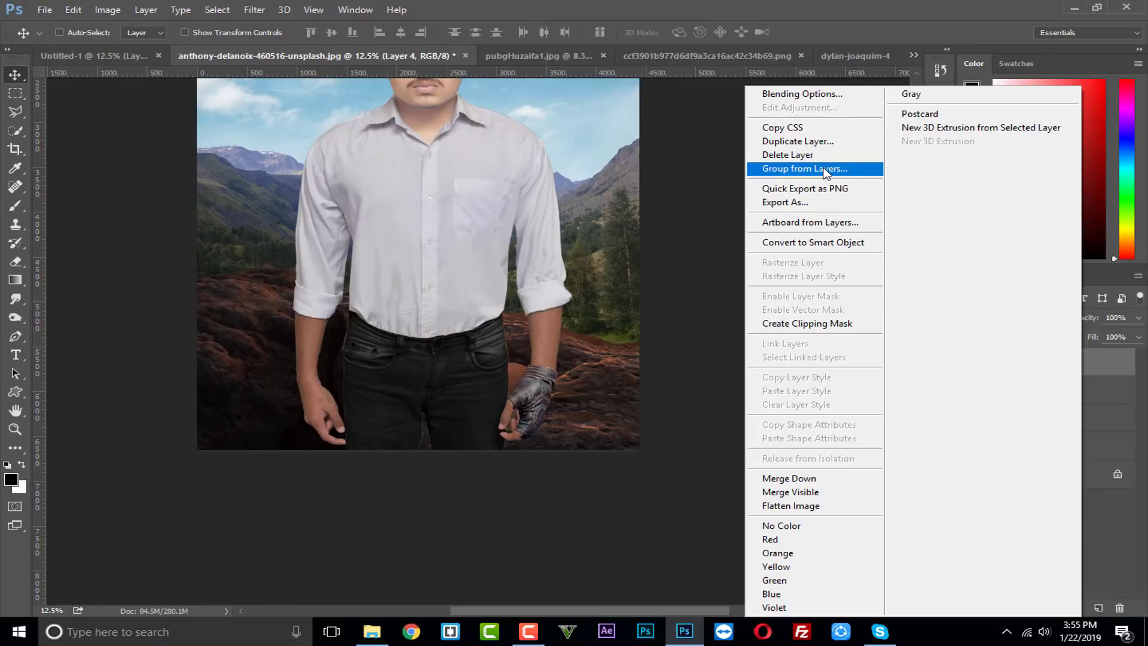
pyautogui.click(820, 141)
pyautogui.click(709, 195)
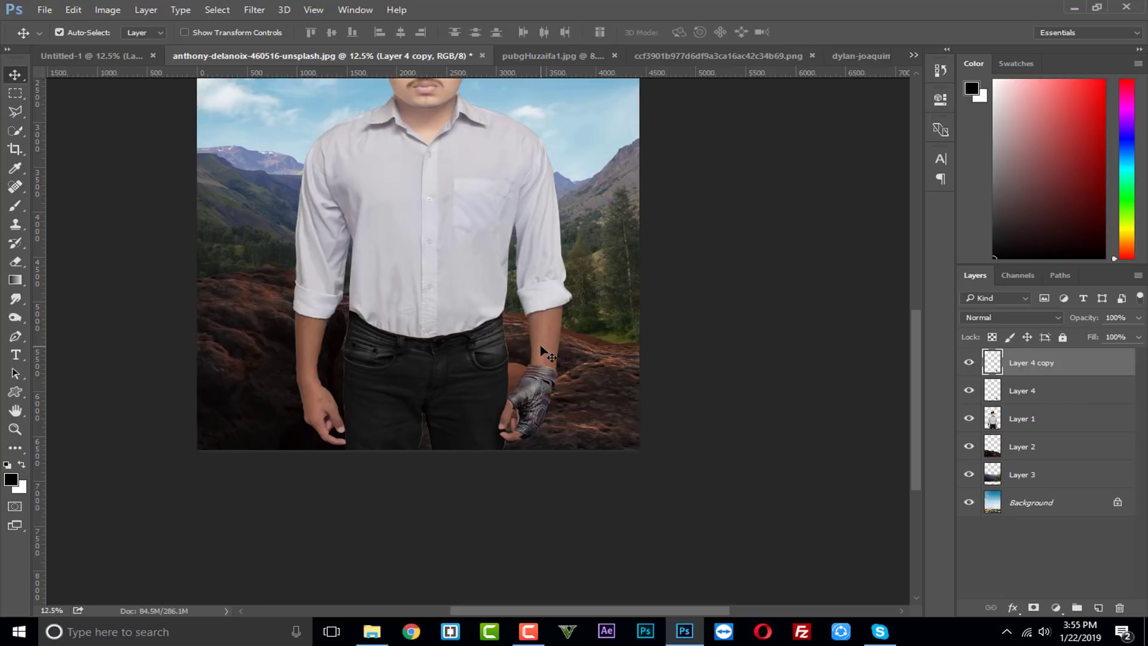
# - Flip the copied glove horizontally and place it over the man's bare right hand
pyautogui.hotkey('ctrl', 't')
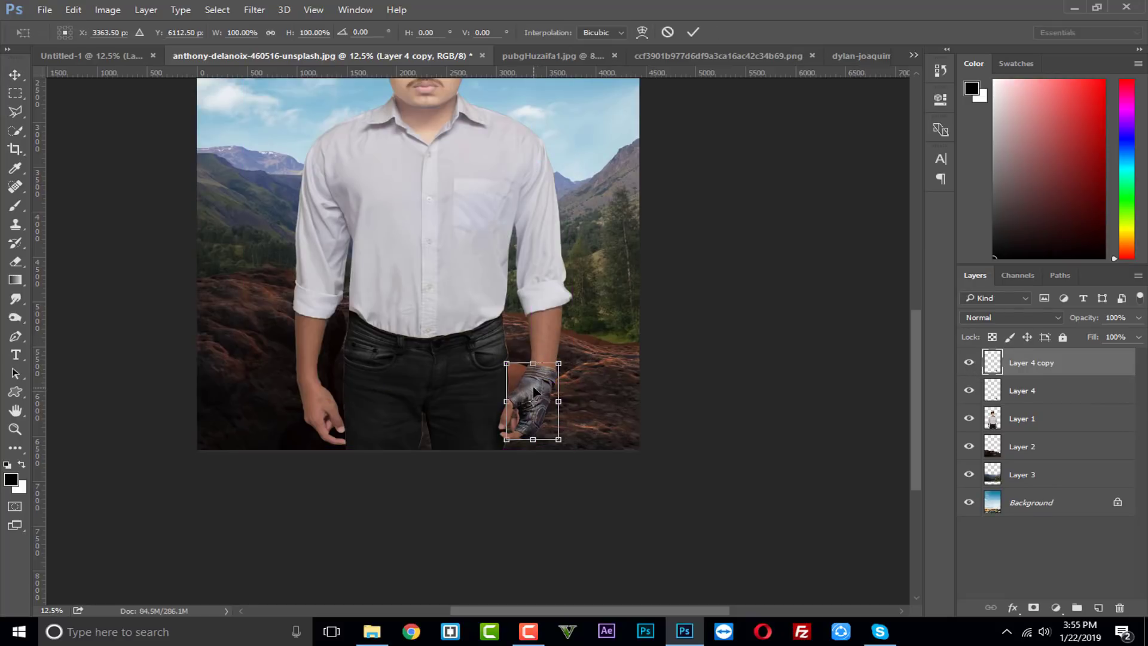
pyautogui.rightClick(533, 392)
pyautogui.click(541, 360)
pyautogui.moveTo(524, 429); pyautogui.dragTo(625, 205)
# - Warp the copied glove to fit the right hand's wrist, thumb and finger edges, and apply the transformation
pyautogui.hotkey('ctrl', '+')
pyautogui.hotkey('ctrl', '+')
pyautogui.hotkey('ctrl', '+')
pyautogui.hotkey('ctrl', '+')
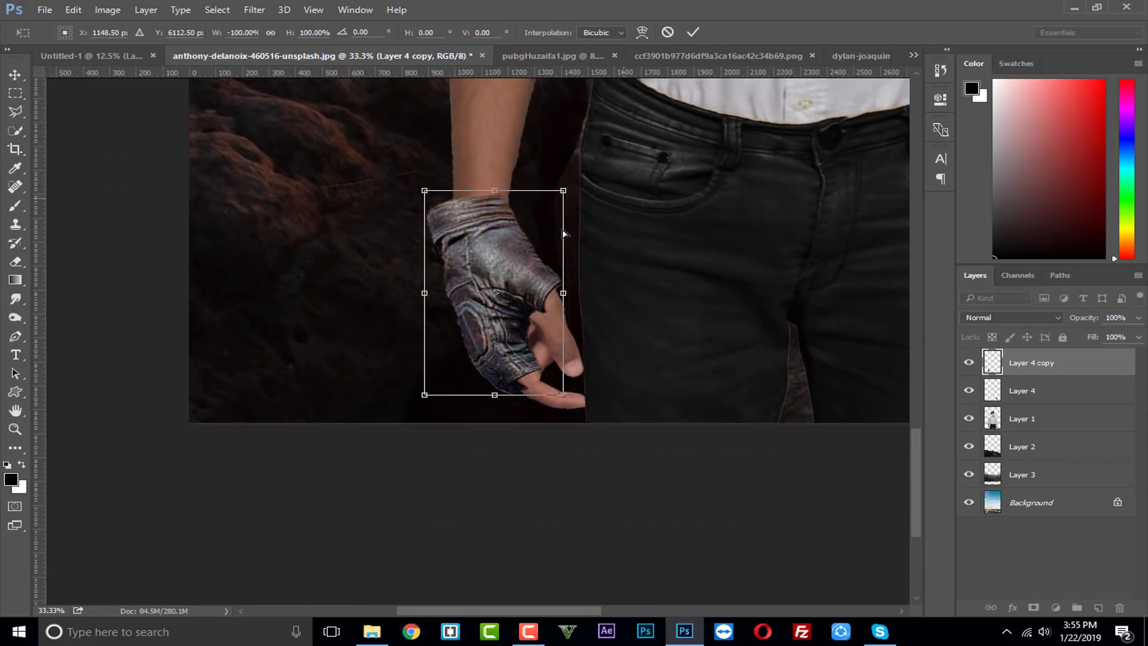
pyautogui.rightClick(503, 264)
pyautogui.click(547, 373)
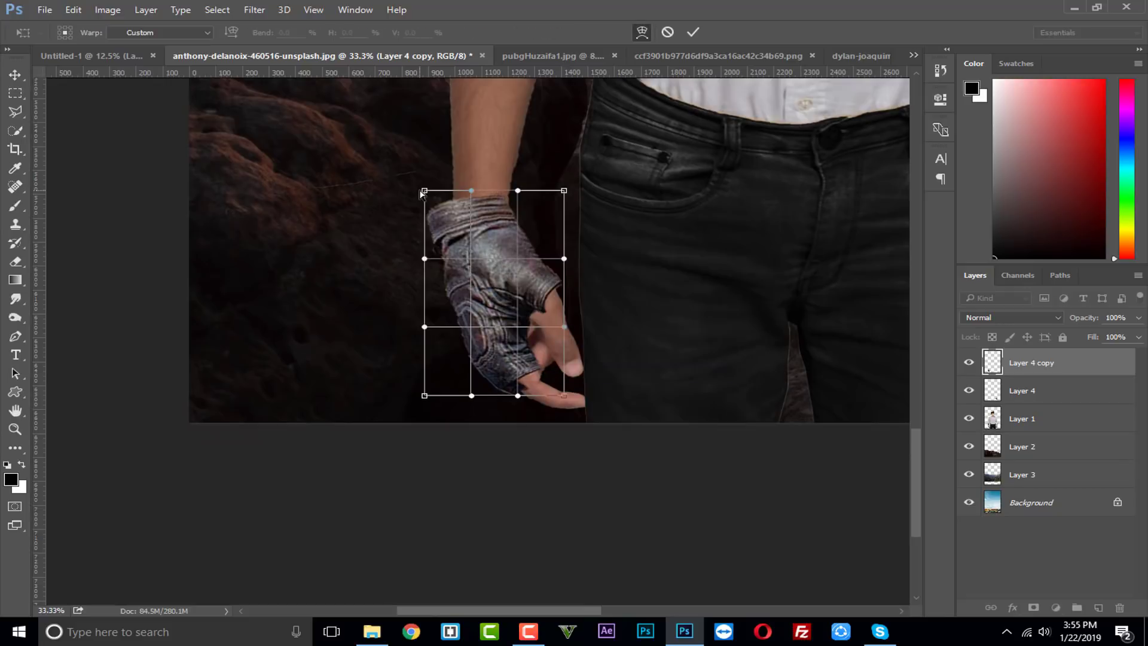
pyautogui.moveTo(420, 191); pyautogui.dragTo(452, 189)
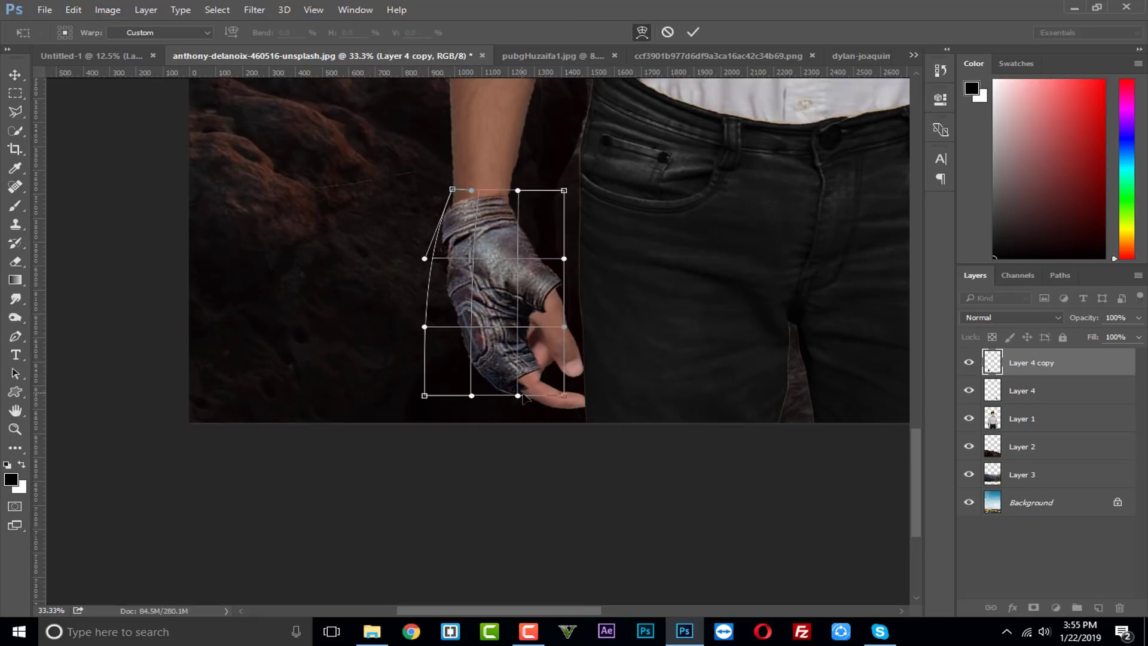
pyautogui.moveTo(518, 395); pyautogui.dragTo(499, 368)
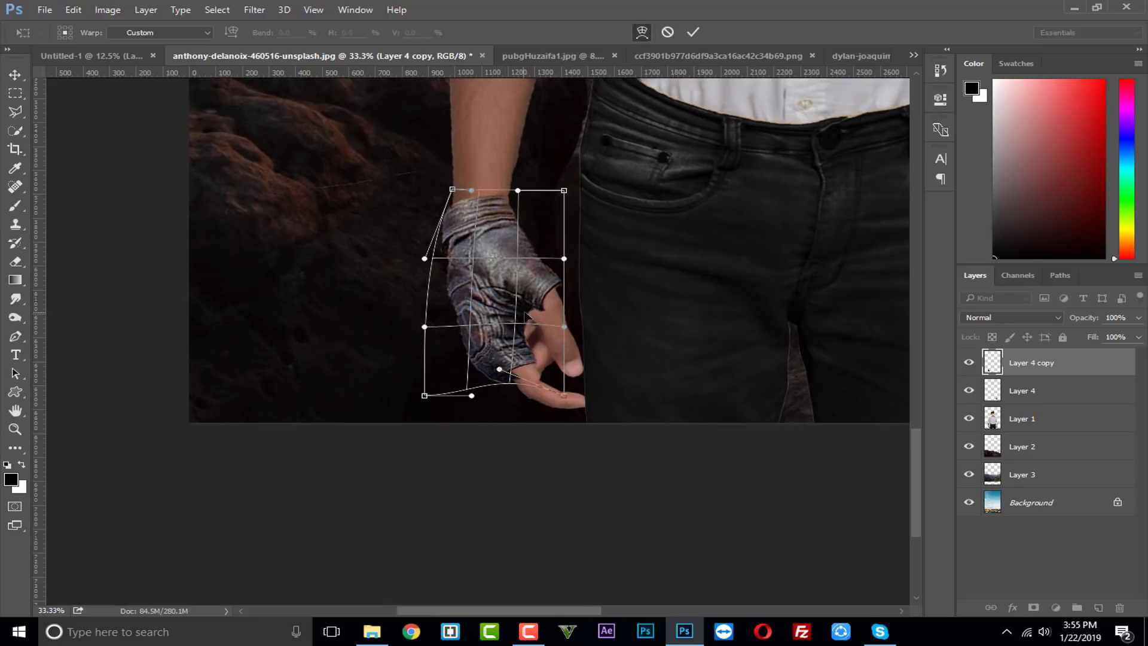
pyautogui.moveTo(525, 315); pyautogui.dragTo(544, 287)
pyautogui.moveTo(568, 228); pyautogui.dragTo(556, 250)
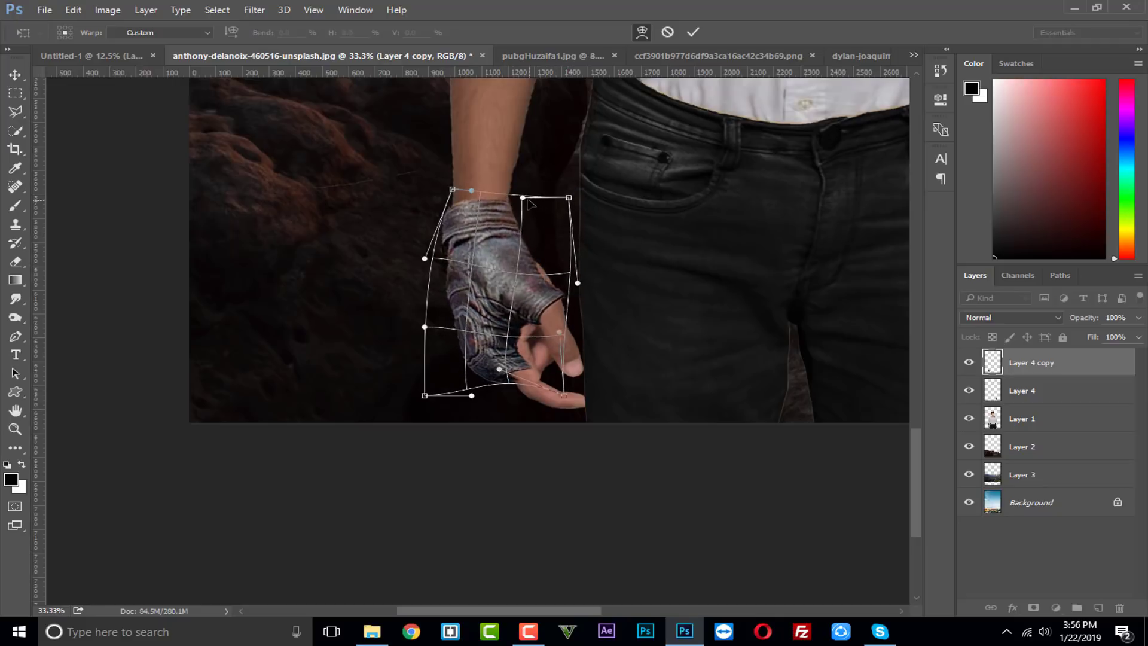
pyautogui.moveTo(522, 198); pyautogui.dragTo(536, 167)
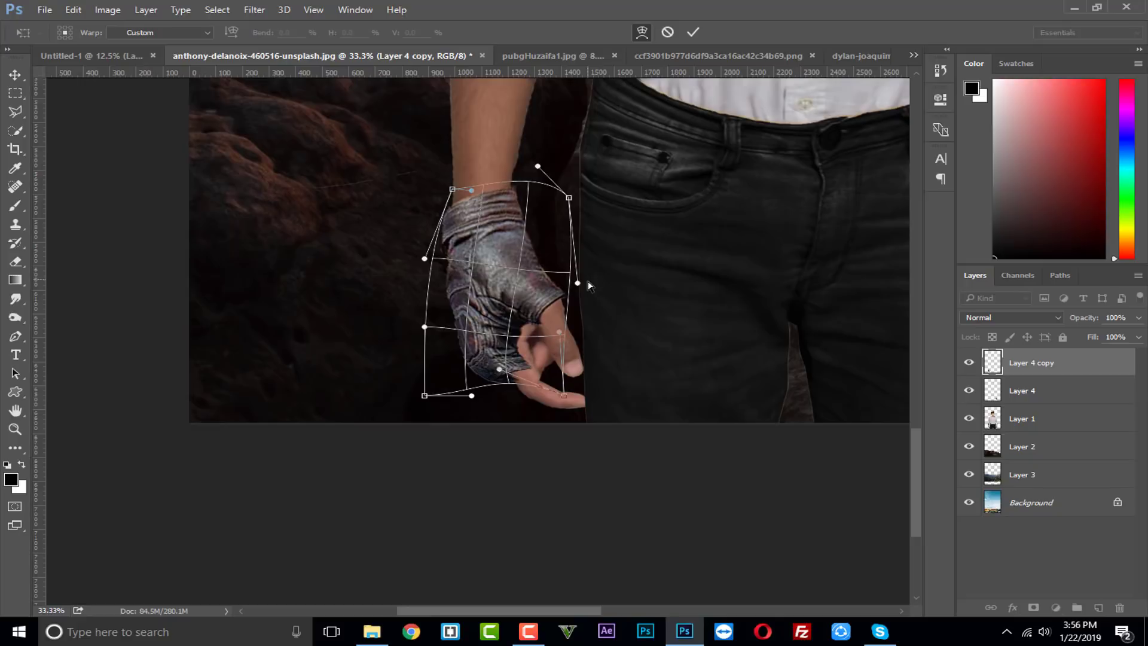
pyautogui.moveTo(577, 282); pyautogui.dragTo(522, 282)
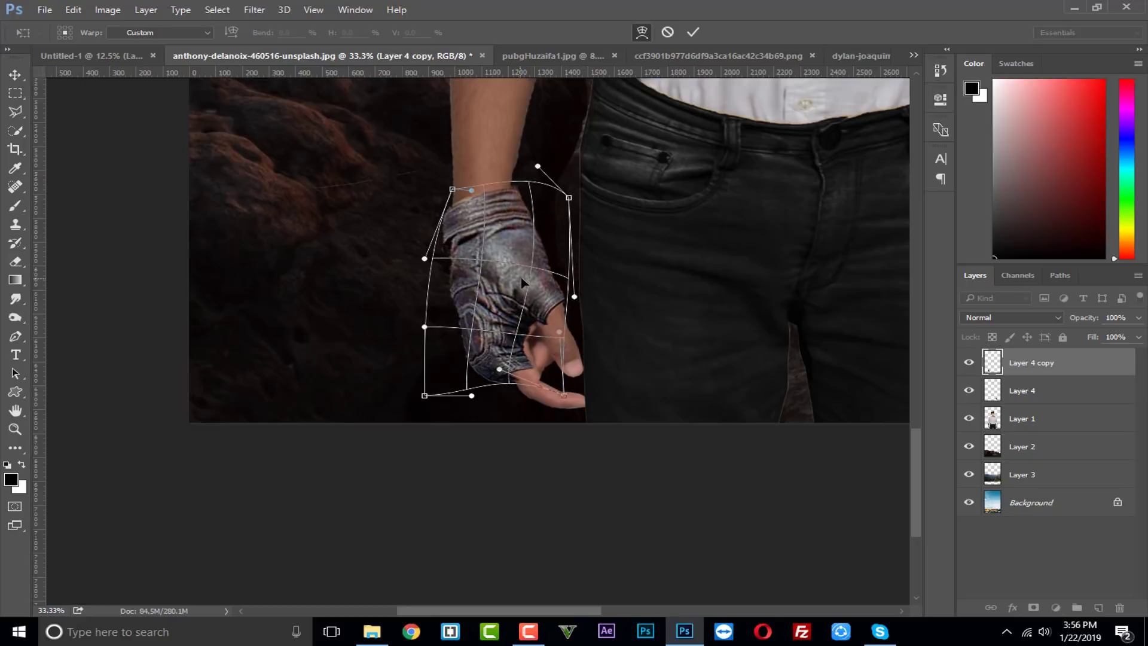
pyautogui.click(689, 32)
# - Select the PUBG character's black tie with the Quick Selection tool
pyautogui.hotkey('ctrl', '-')
pyautogui.hotkey('ctrl', '-')
pyautogui.hotkey('ctrl', '-')
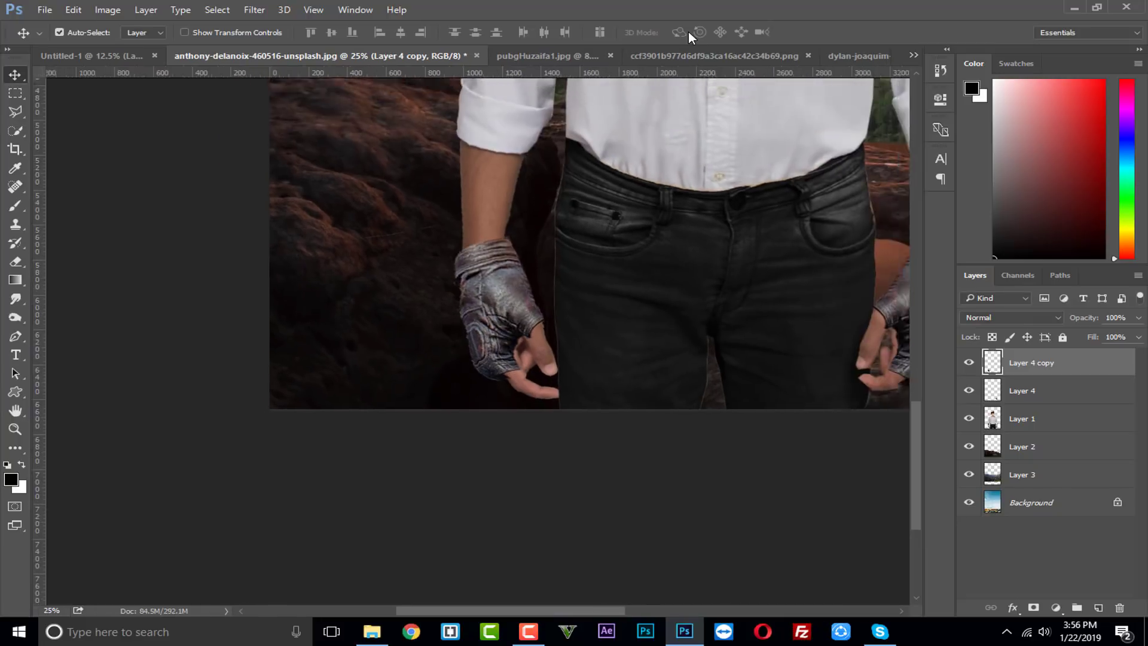
pyautogui.hotkey('ctrl', '-')
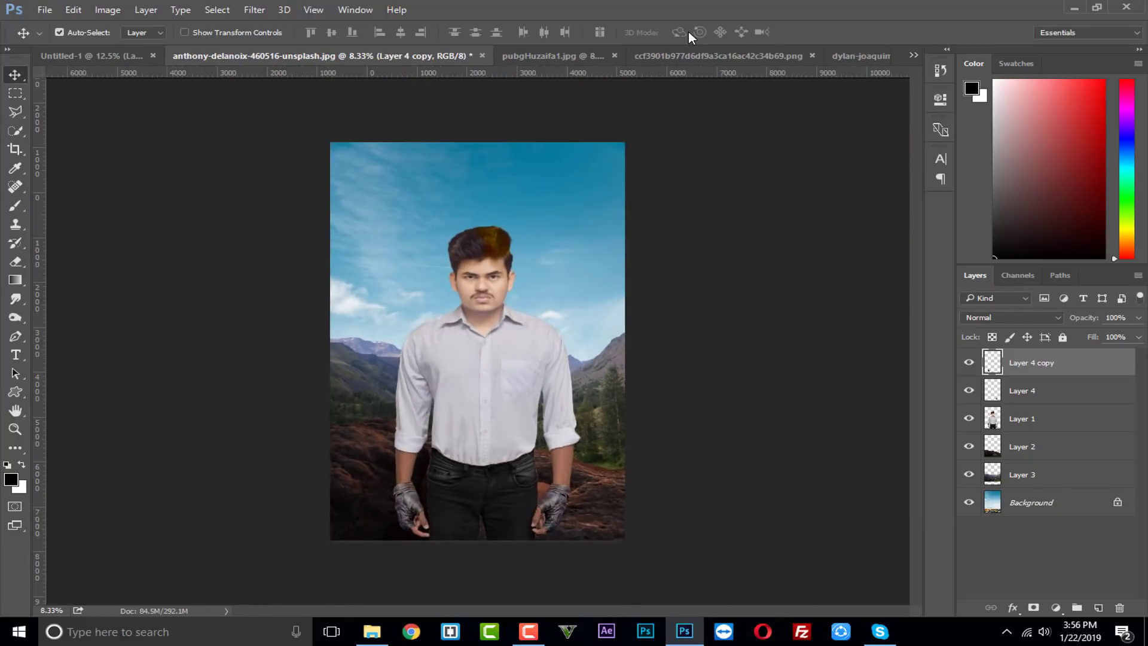
pyautogui.hotkey('ctrl', '+')
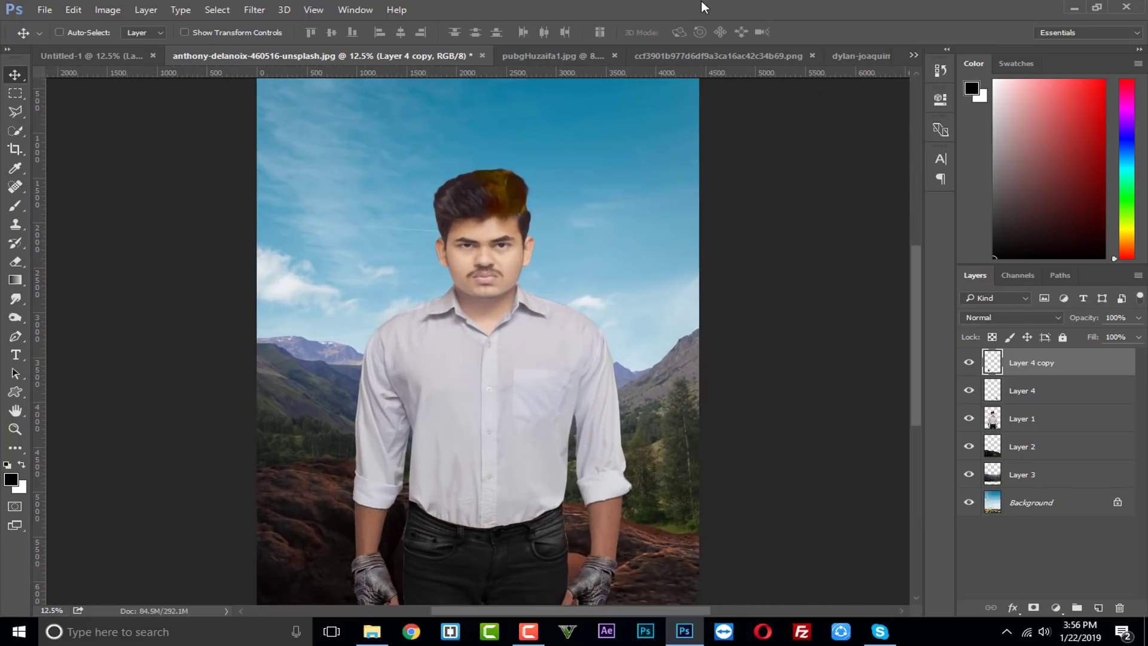
pyautogui.click(578, 60)
pyautogui.click(579, 63)
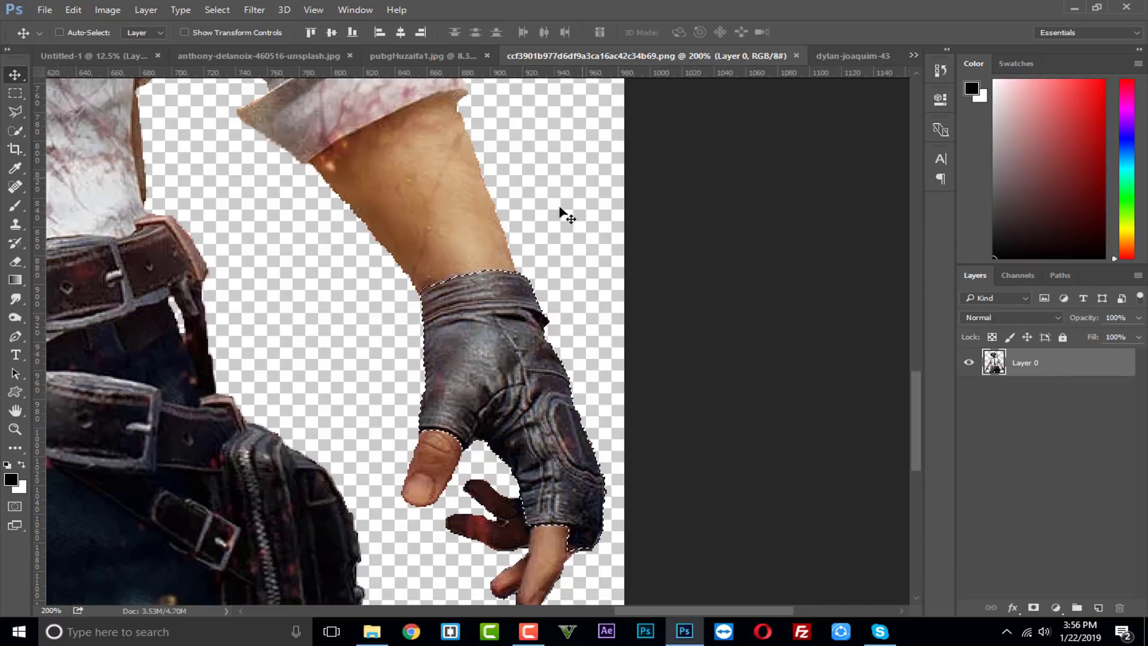
pyautogui.moveTo(559, 213); pyautogui.dragTo(576, 176)
pyautogui.hotkey('ctrl', '-')
pyautogui.hotkey('ctrl', '-')
pyautogui.hotkey('ctrl', '-')
pyautogui.hotkey('ctrl', '-')
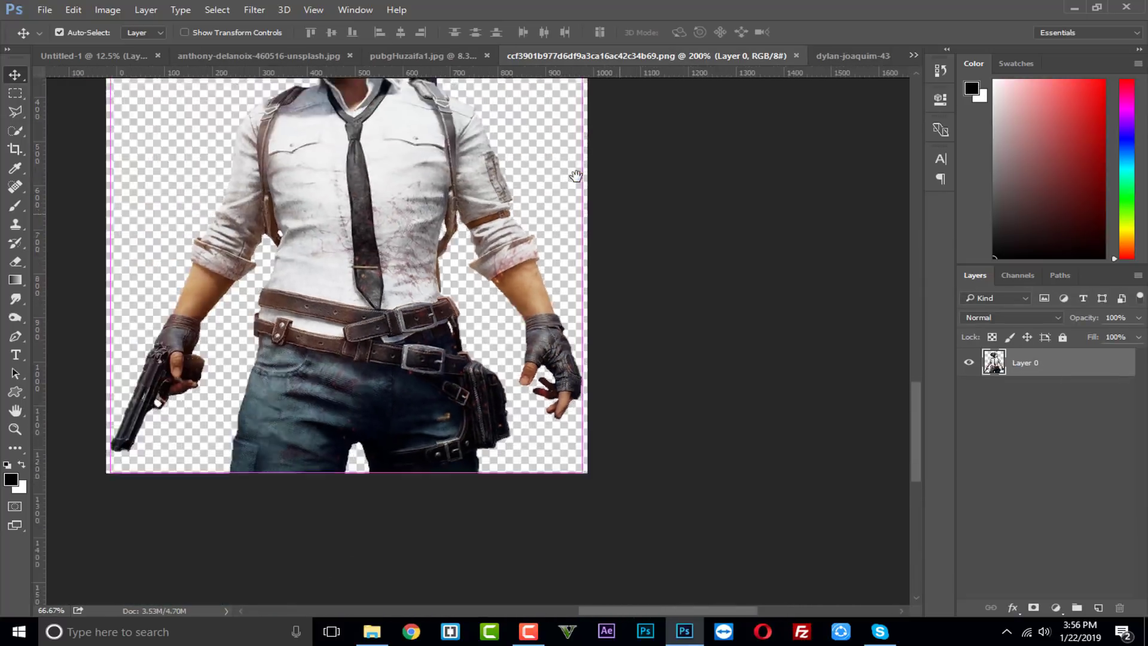
pyautogui.hotkey('ctrl', '+')
pyautogui.hotkey('ctrl', '+')
pyautogui.hotkey('ctrl', '+')
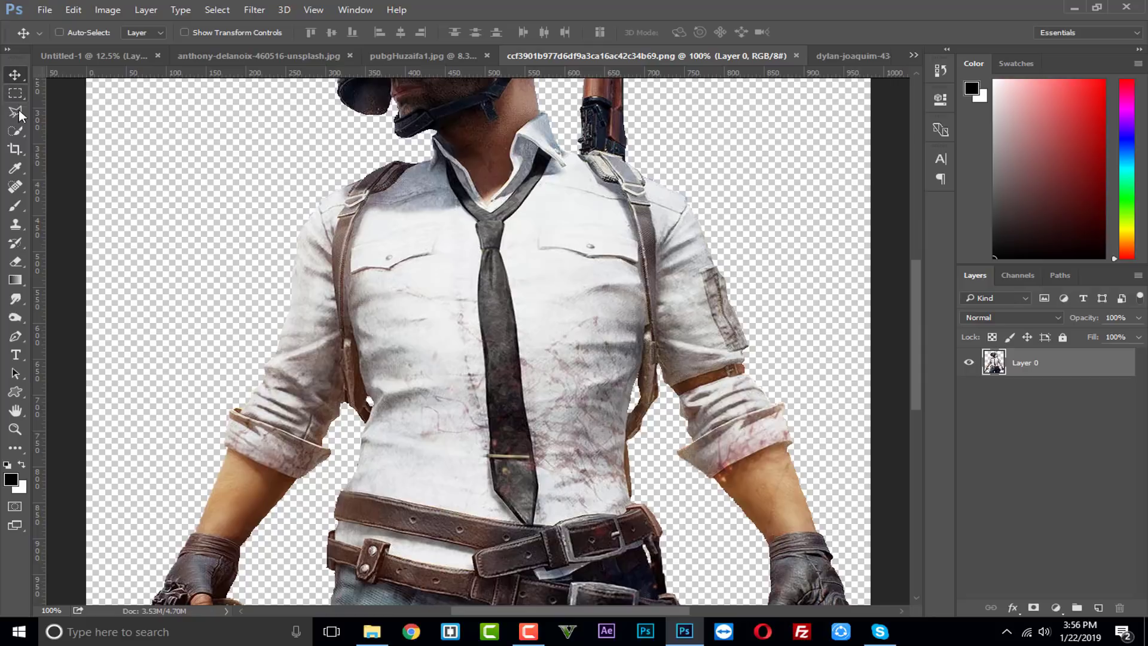
pyautogui.click(15, 130)
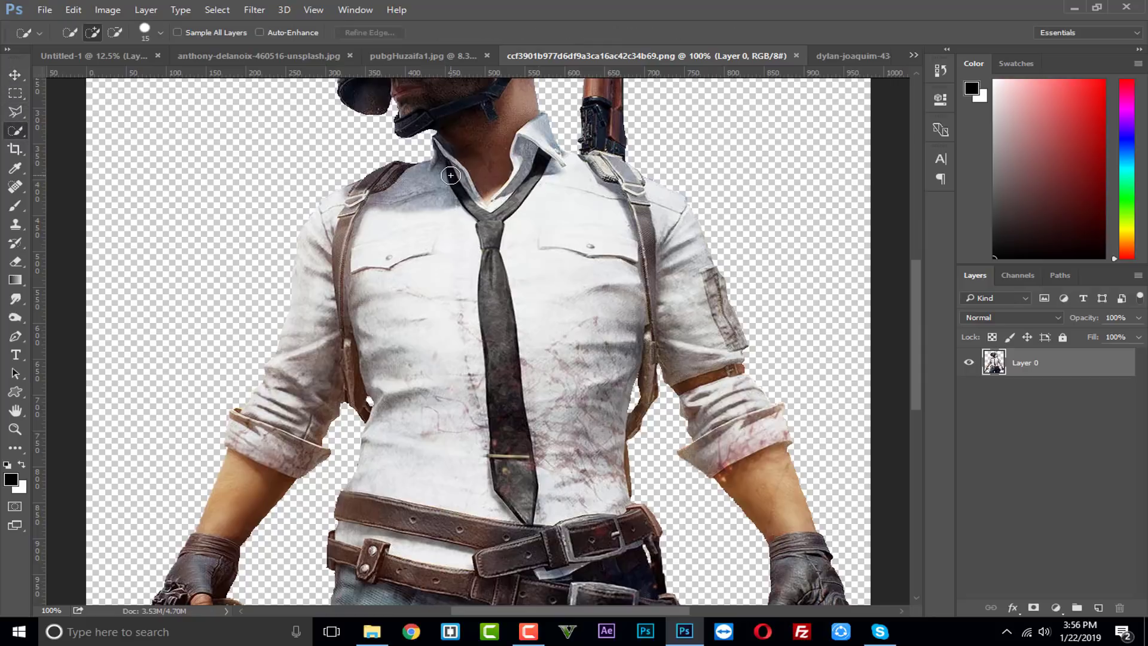
pyautogui.moveTo(452, 178)
pyautogui.mouseDown()
pyautogui.moveTo(505, 211)
pyautogui.moveTo(538, 163)
pyautogui.moveTo(493, 347)
pyautogui.moveTo(520, 510)
pyautogui.mouseUp()
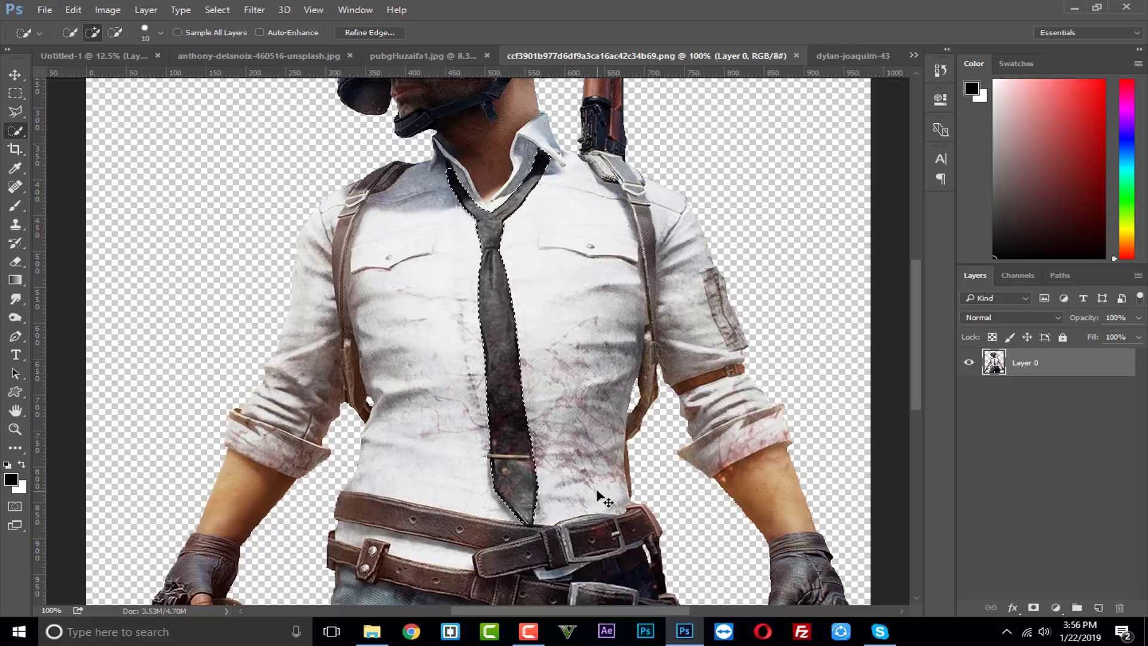
# - Copy the selected tie into the poster as a new layer, then scale and position it over the man's shirt front
pyautogui.moveTo(406, 59); pyautogui.dragTo(216, 51)
pyautogui.click(463, 51)
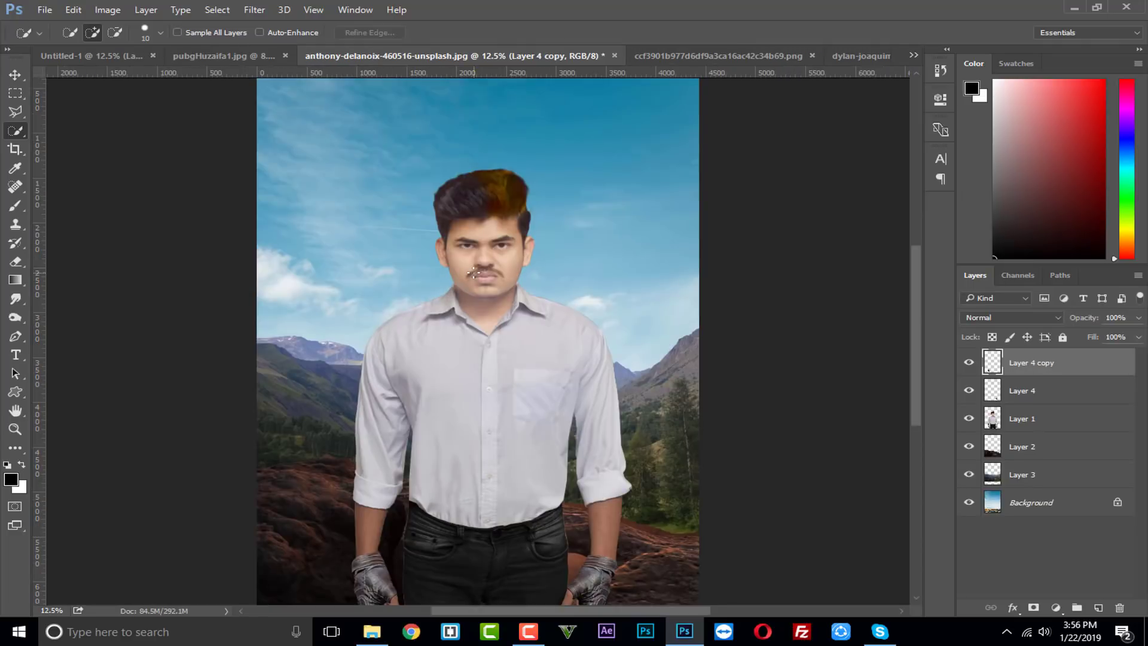
pyautogui.hotkey('ctrl', 't')
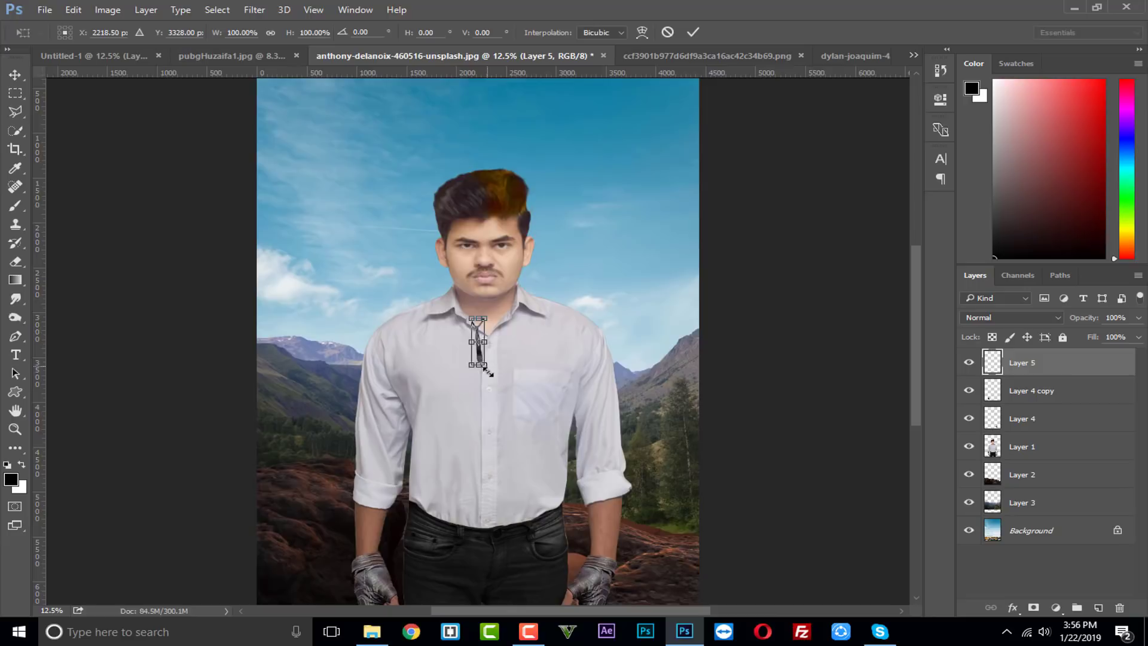
pyautogui.moveTo(488, 371); pyautogui.dragTo(519, 526)
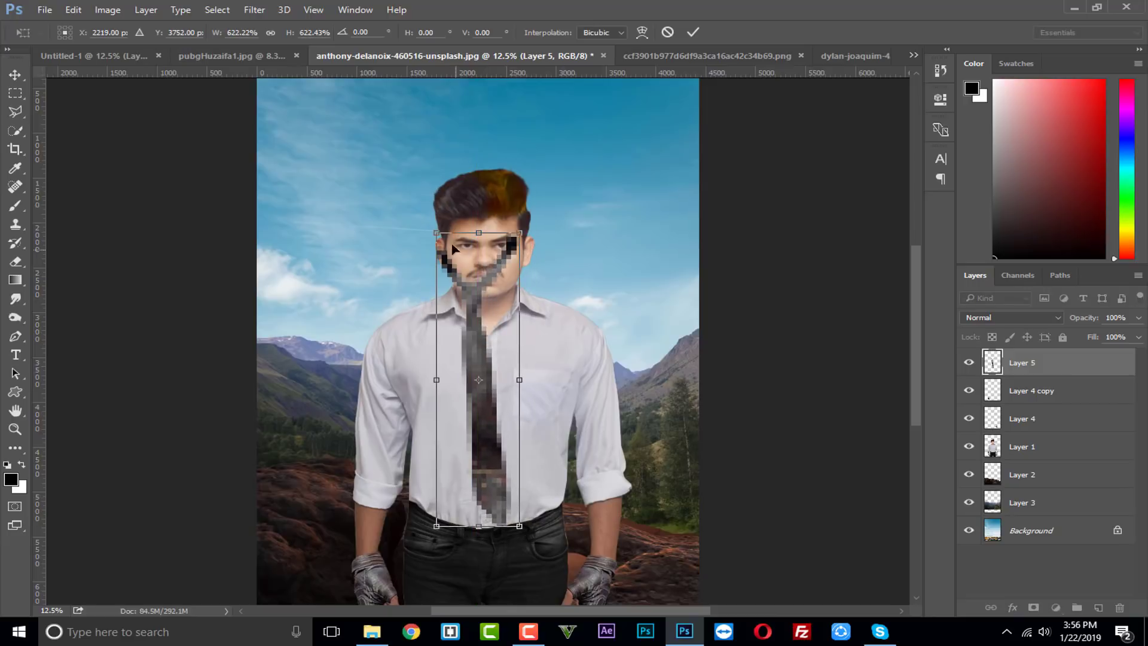
pyautogui.moveTo(438, 229); pyautogui.dragTo(478, 280)
pyautogui.moveTo(486, 322); pyautogui.dragTo(504, 413)
pyautogui.moveTo(520, 517); pyautogui.dragTo(512, 480)
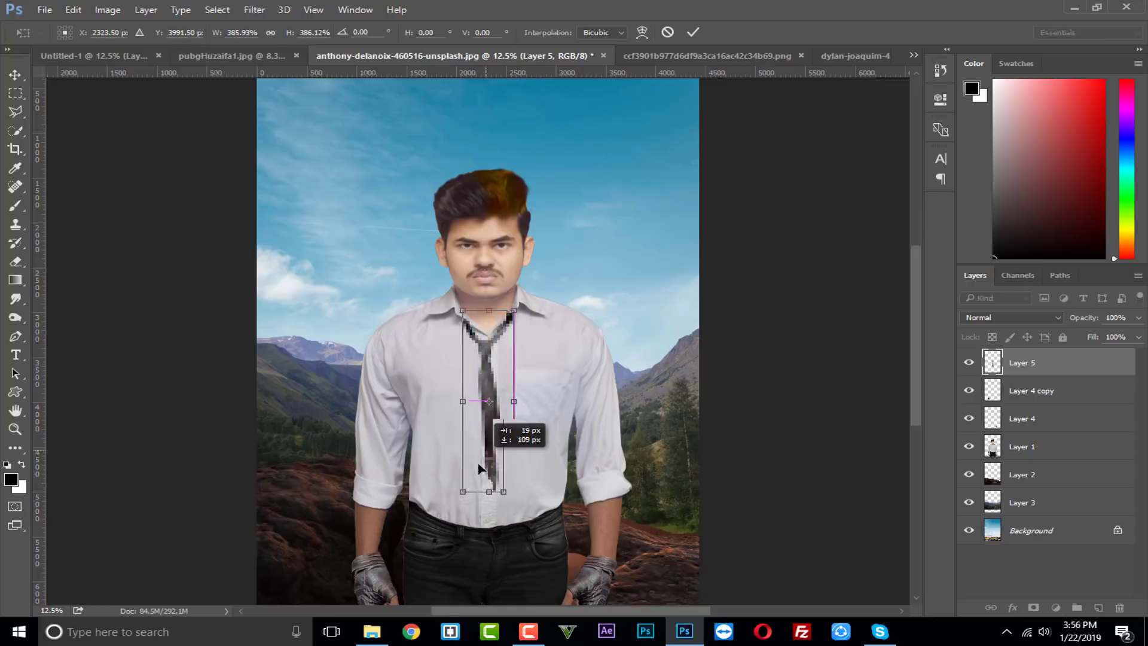
pyautogui.moveTo(496, 431); pyautogui.dragTo(487, 441)
# - Distort the tie's upper corners outward so its loop follows the man's shirt collar, and apply the transformation
pyautogui.moveTo(505, 315); pyautogui.dragTo(530, 304)
pyautogui.moveTo(454, 316); pyautogui.dragTo(452, 300)
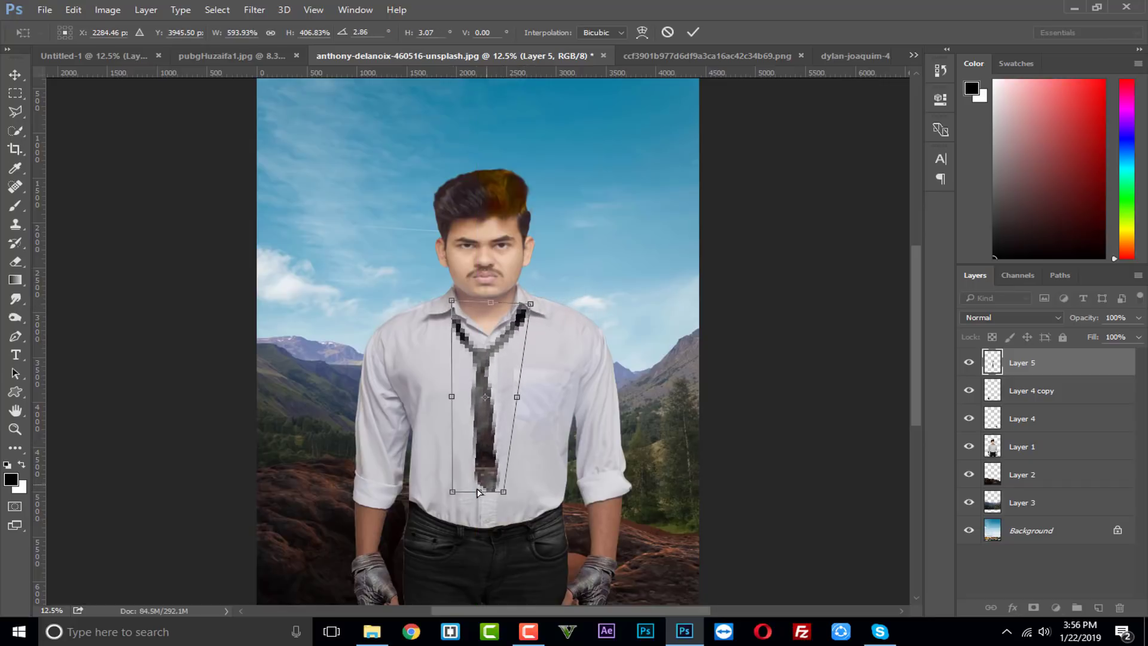
pyautogui.moveTo(483, 424); pyautogui.dragTo(488, 412)
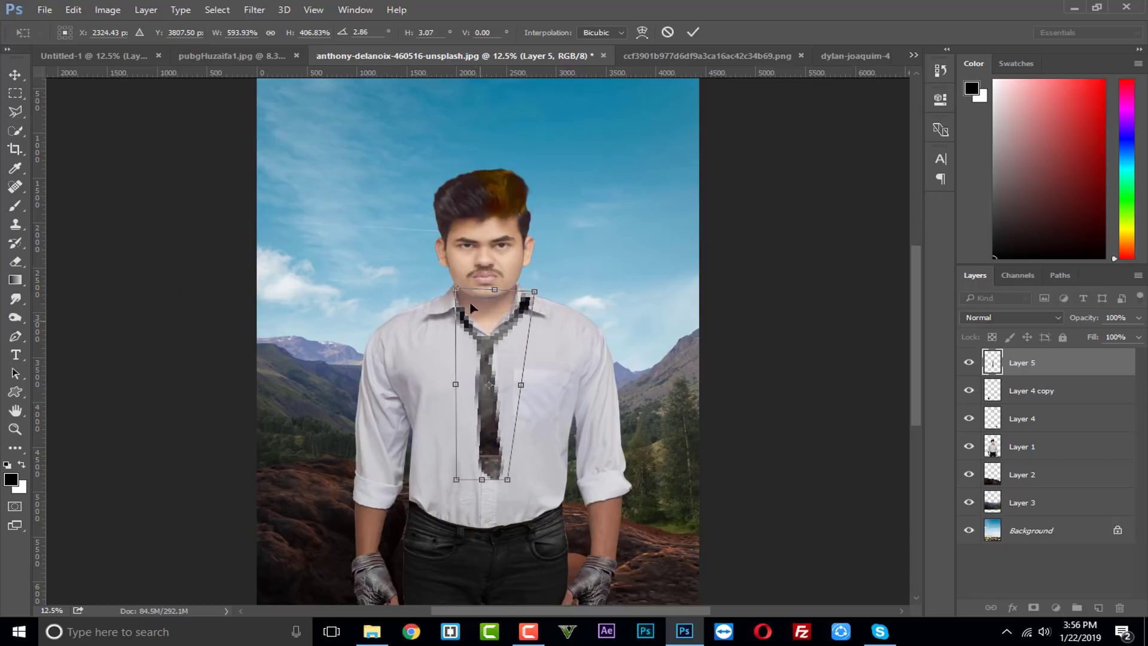
pyautogui.moveTo(457, 289); pyautogui.dragTo(453, 298)
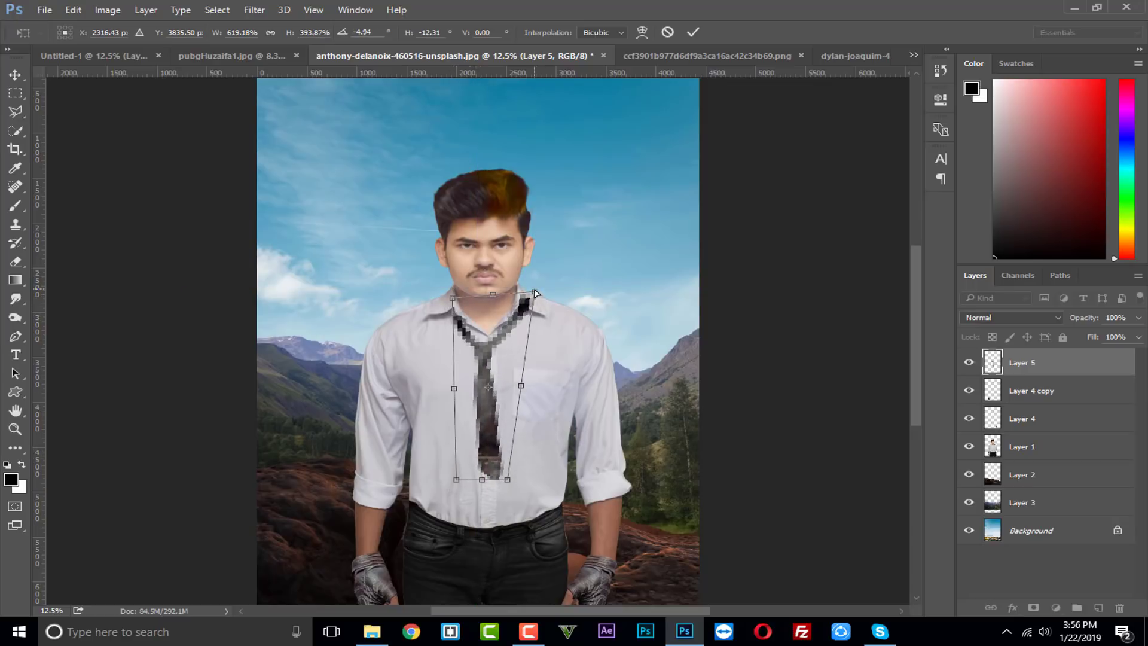
pyautogui.moveTo(535, 293); pyautogui.dragTo(534, 299)
pyautogui.click(693, 32)
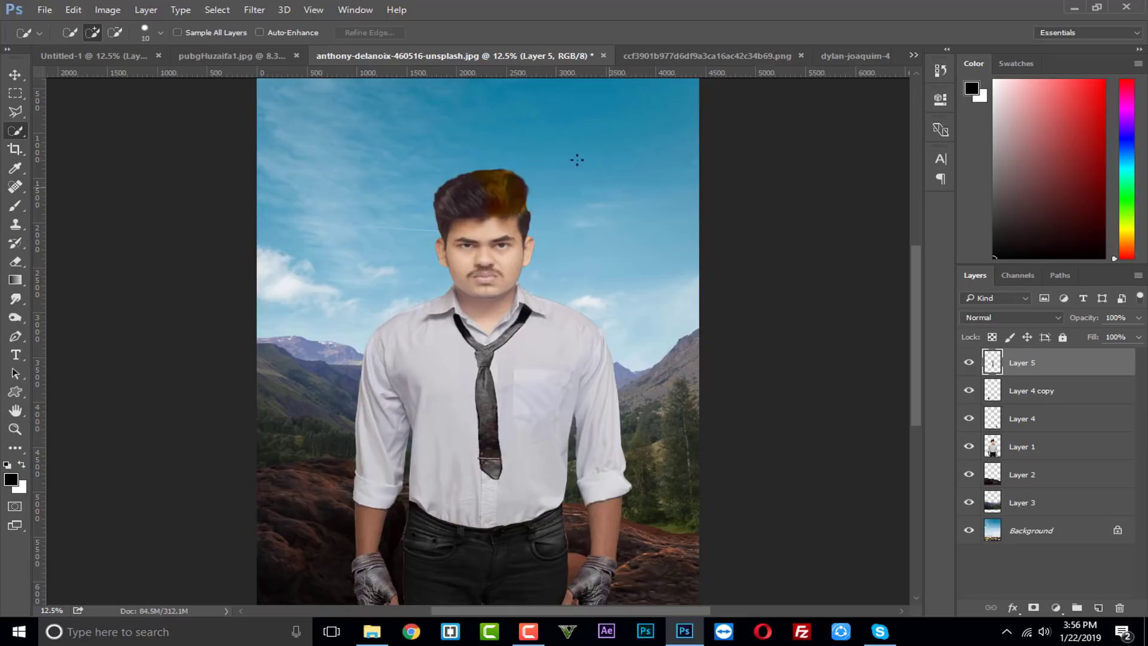
# - Try to select the PUBG character's belts and hip pouch with the Quick Selection tool, and clear the selection
pyautogui.click(669, 54)
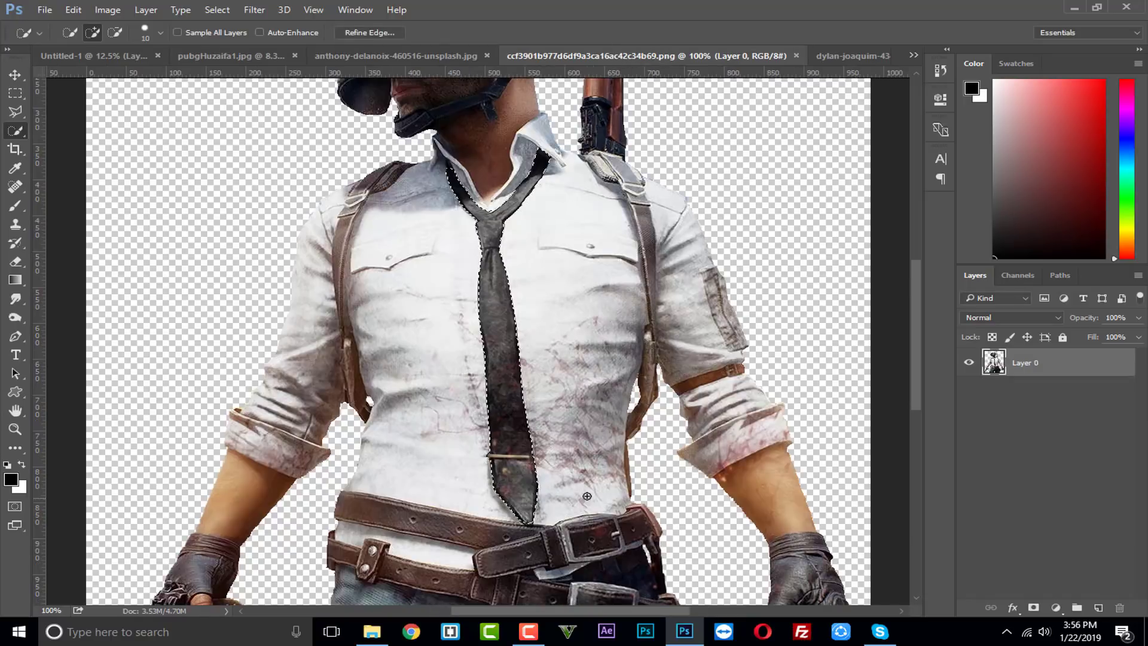
pyautogui.moveTo(584, 422); pyautogui.dragTo(580, 262)
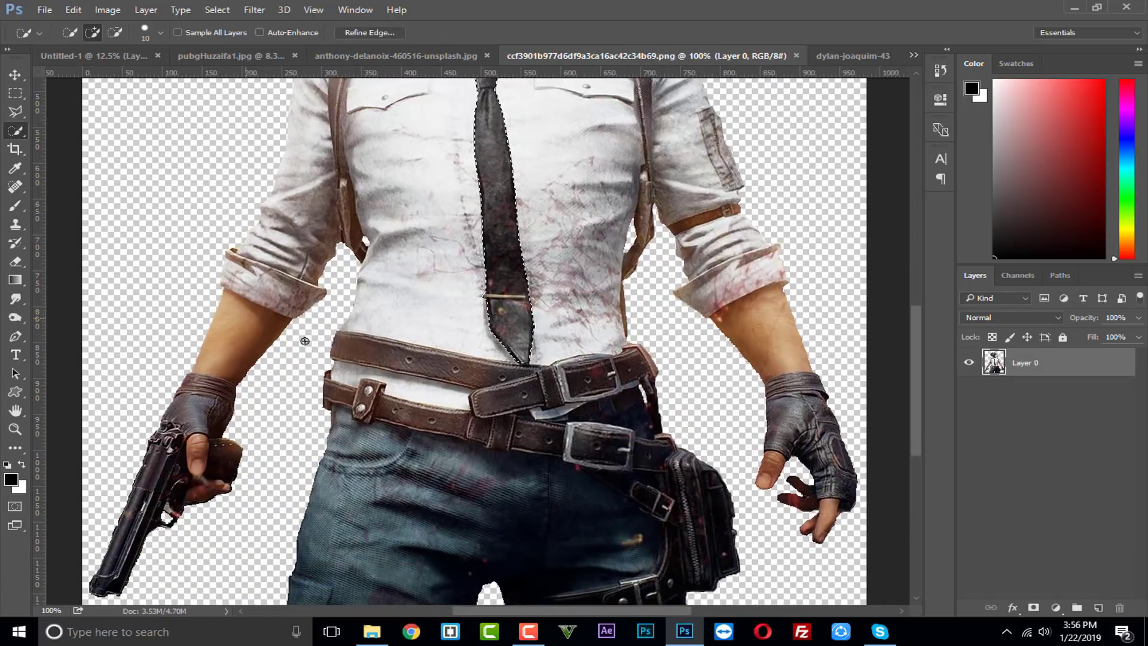
pyautogui.moveTo(312, 341); pyautogui.dragTo(449, 356)
pyautogui.hotkey('ctrl', 'd')
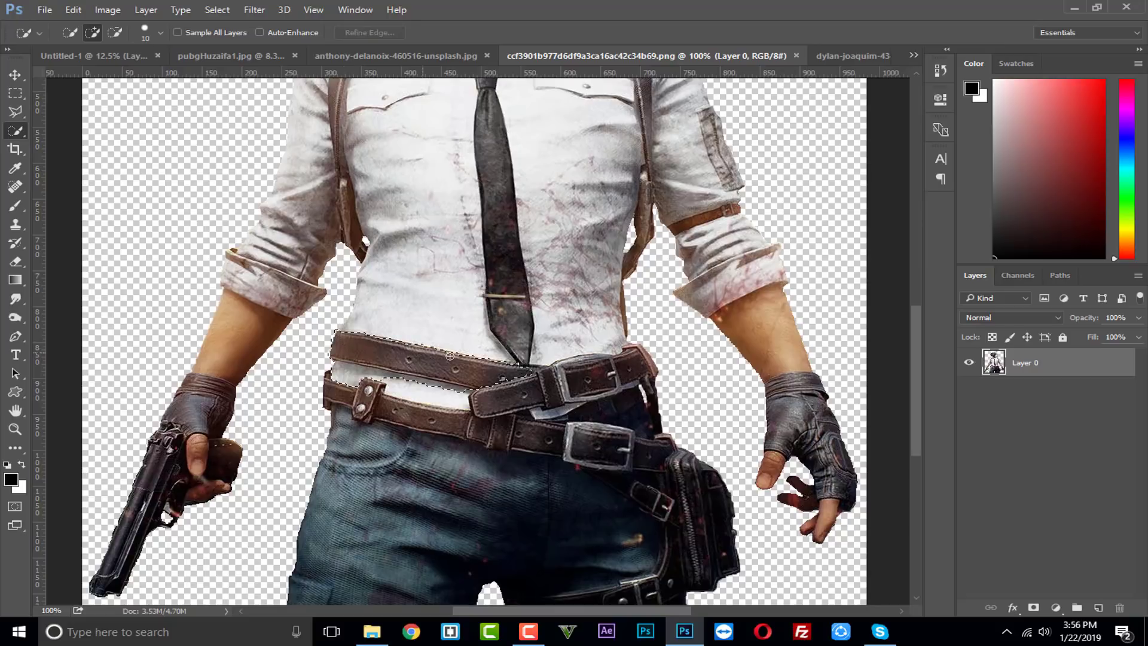
pyautogui.moveTo(571, 380)
pyautogui.mouseDown()
pyautogui.moveTo(650, 364)
pyautogui.moveTo(659, 417)
pyautogui.mouseUp()
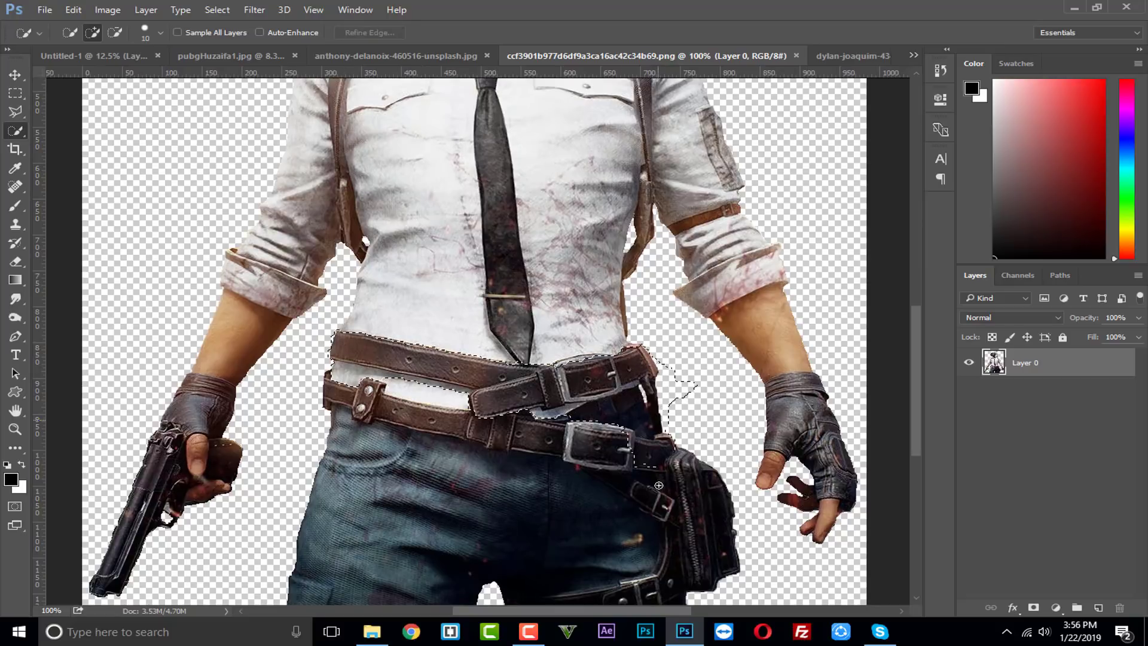
pyautogui.moveTo(709, 560); pyautogui.dragTo(693, 586)
pyautogui.moveTo(664, 537); pyautogui.dragTo(609, 466)
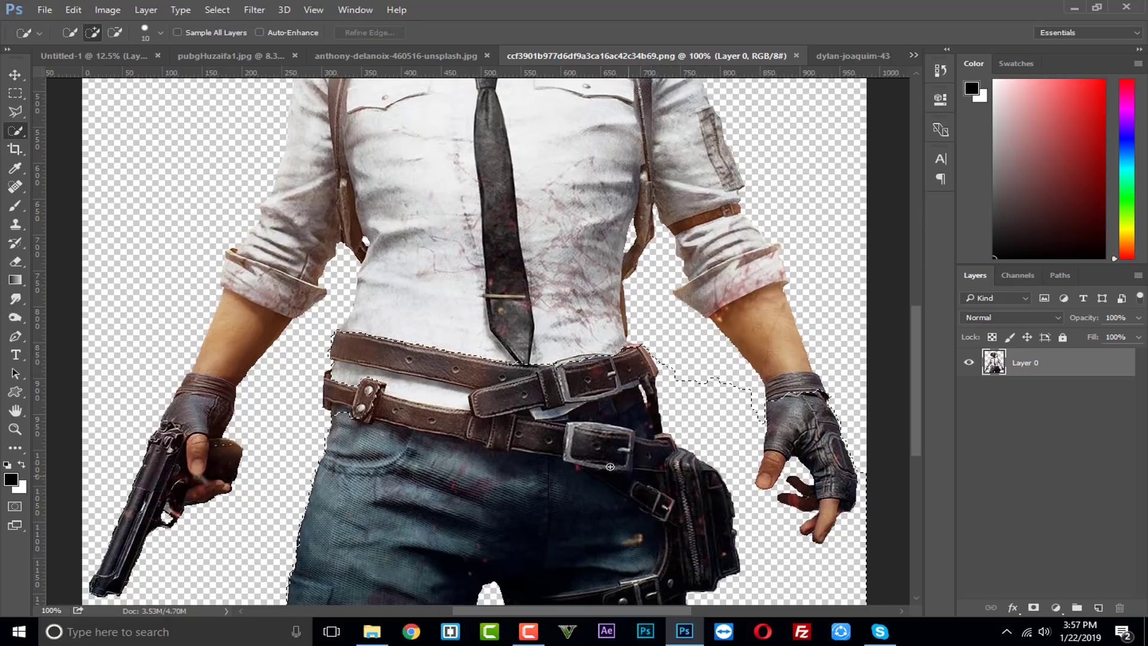
pyautogui.hotkey('ctrl', 'd')
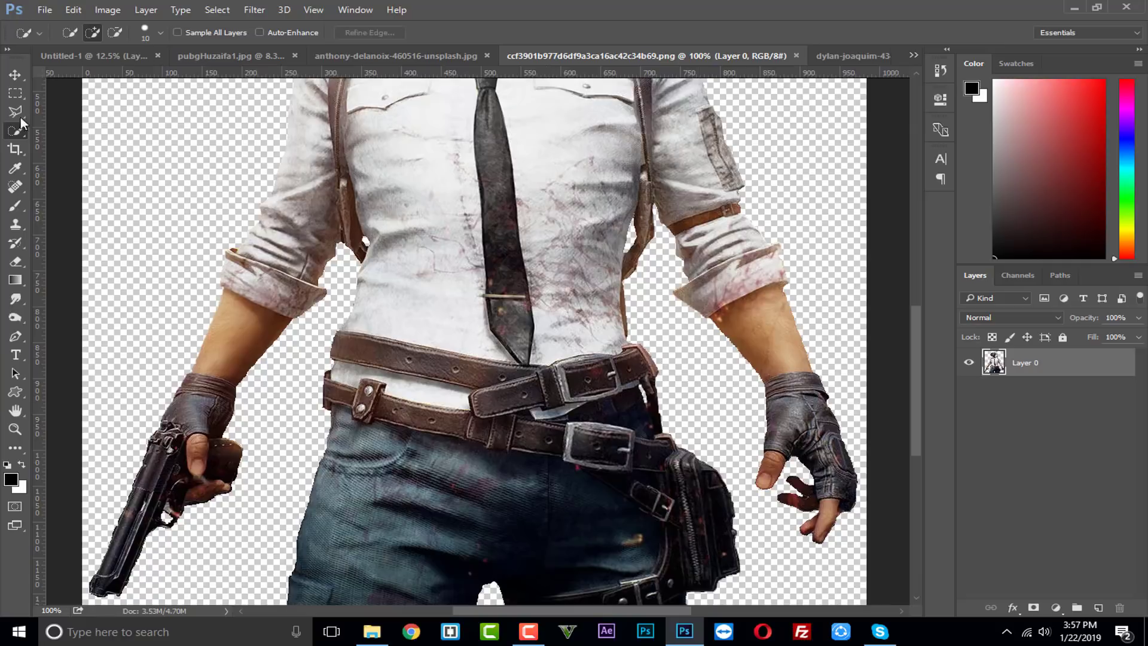
# - Outline the PUBG character's two belts, hip pouch and leg strap with the Polygonal Lasso tool and close the selection
pyautogui.click(19, 114)
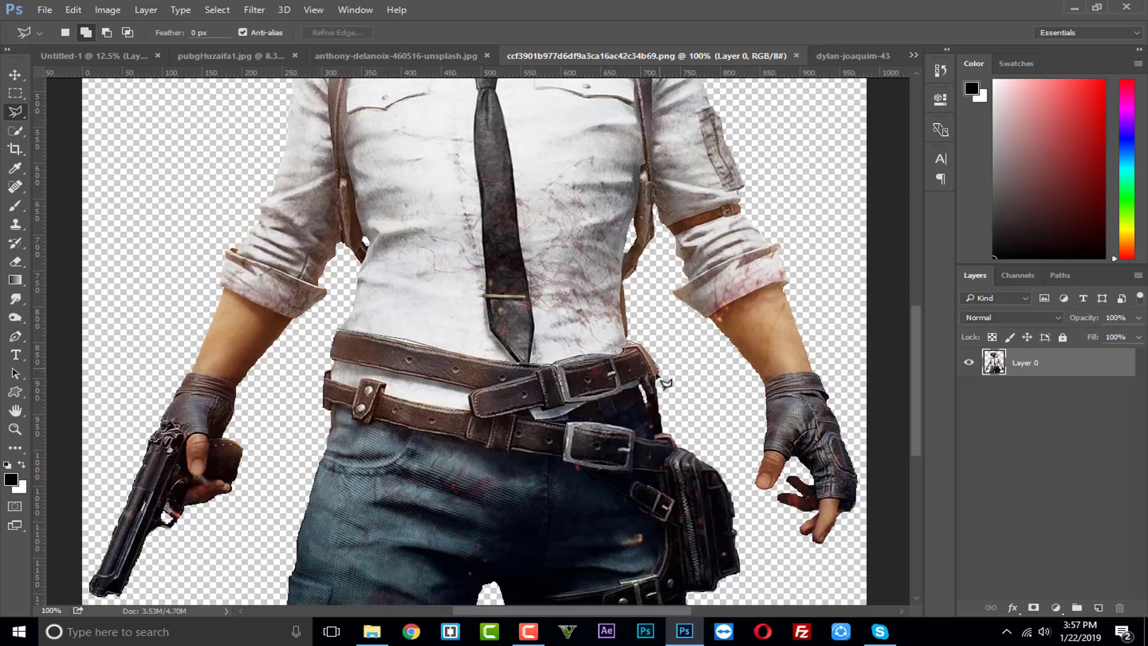
pyautogui.click(762, 511)
pyautogui.click(763, 568)
pyautogui.click(803, 604)
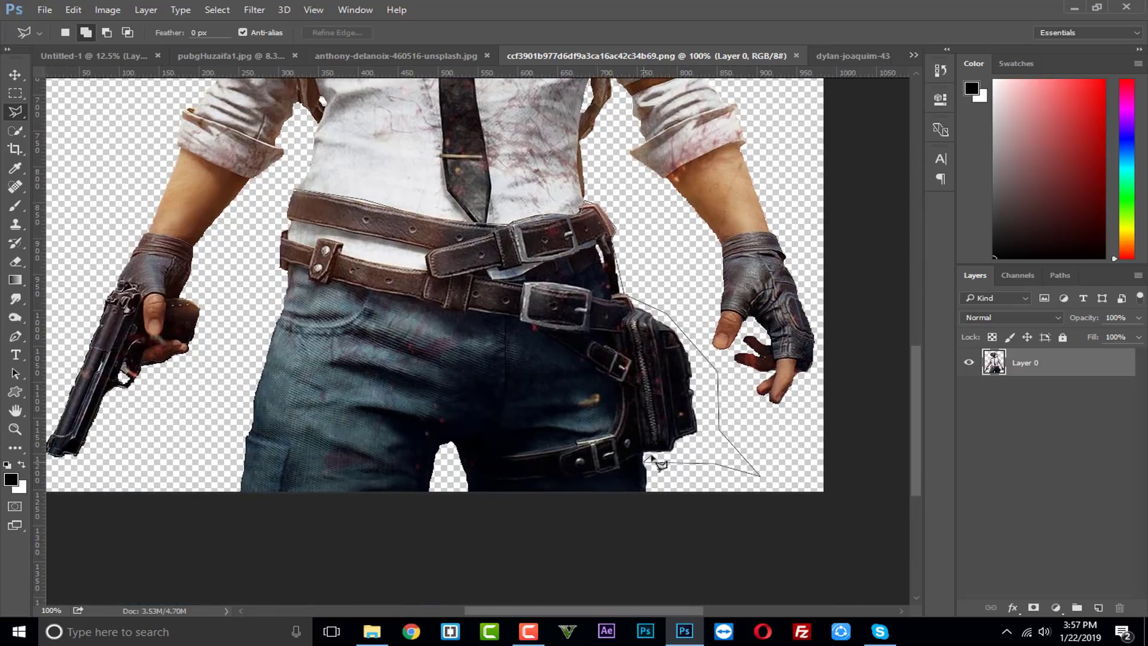
pyautogui.click(601, 476)
pyautogui.click(614, 472)
pyautogui.click(453, 478)
pyautogui.click(452, 459)
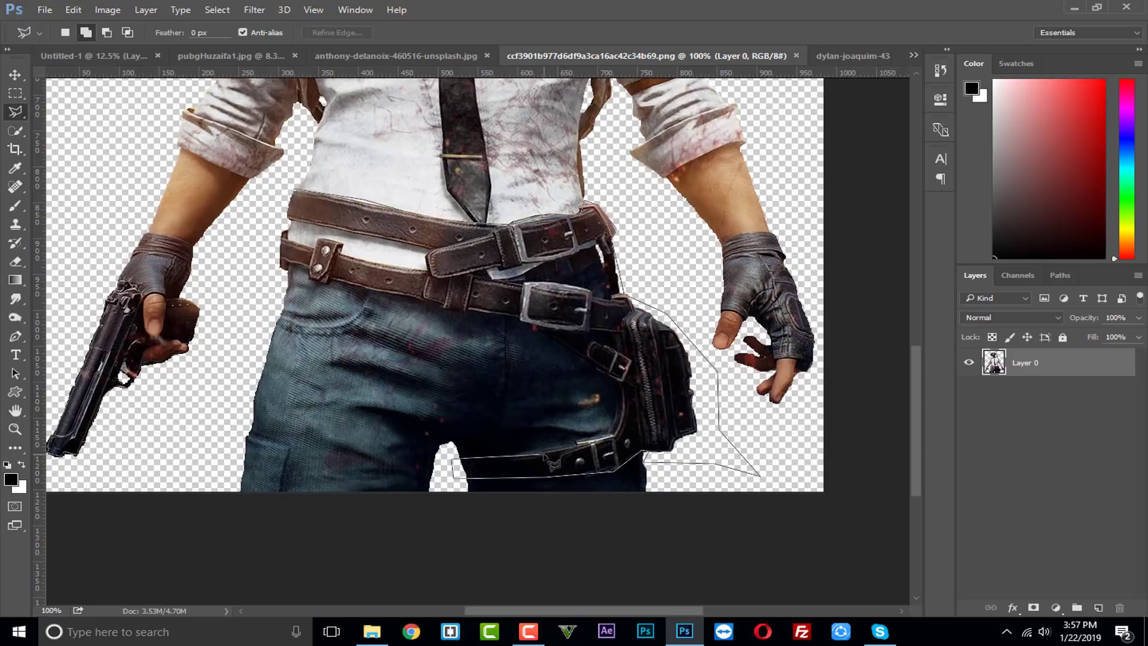
pyautogui.click(610, 434)
pyautogui.click(620, 388)
pyautogui.click(624, 368)
pyautogui.click(532, 326)
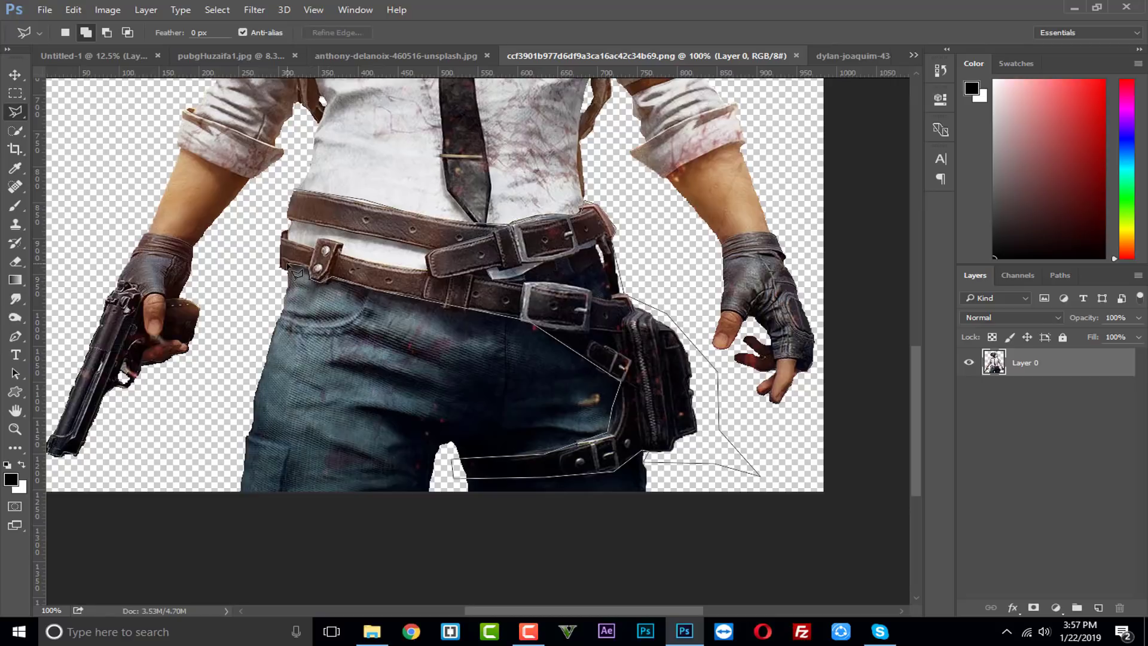
pyautogui.click(263, 210)
pyautogui.doubleClick(272, 196)
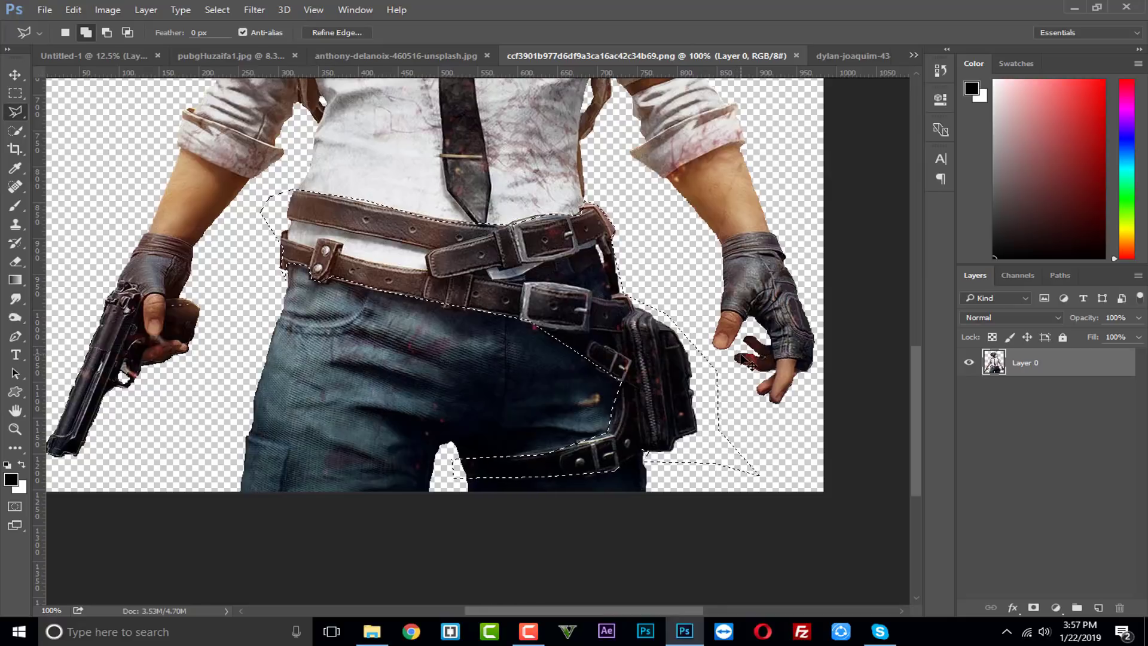
# - Paste the belts and pouch into the poster, enlarge them to fit the man's waist and hip, and apply the transformation
pyautogui.click(375, 54)
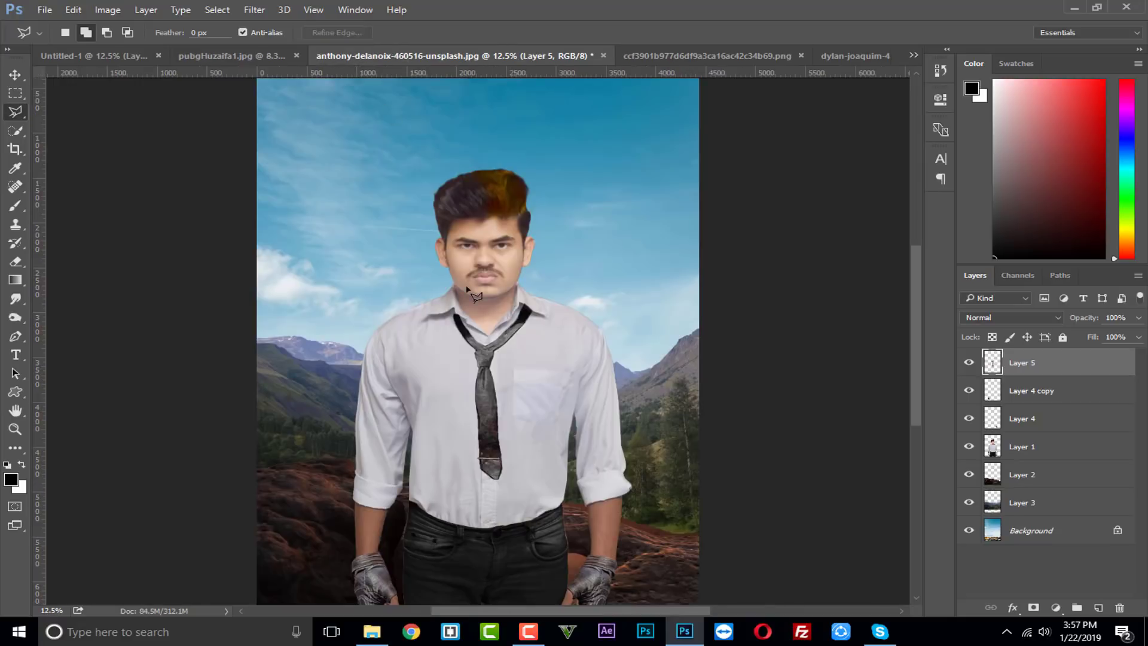
pyautogui.hotkey('ctrl', 'v')
pyautogui.scroll(-2, 546, 333)
pyautogui.hotkey('ctrl', 't')
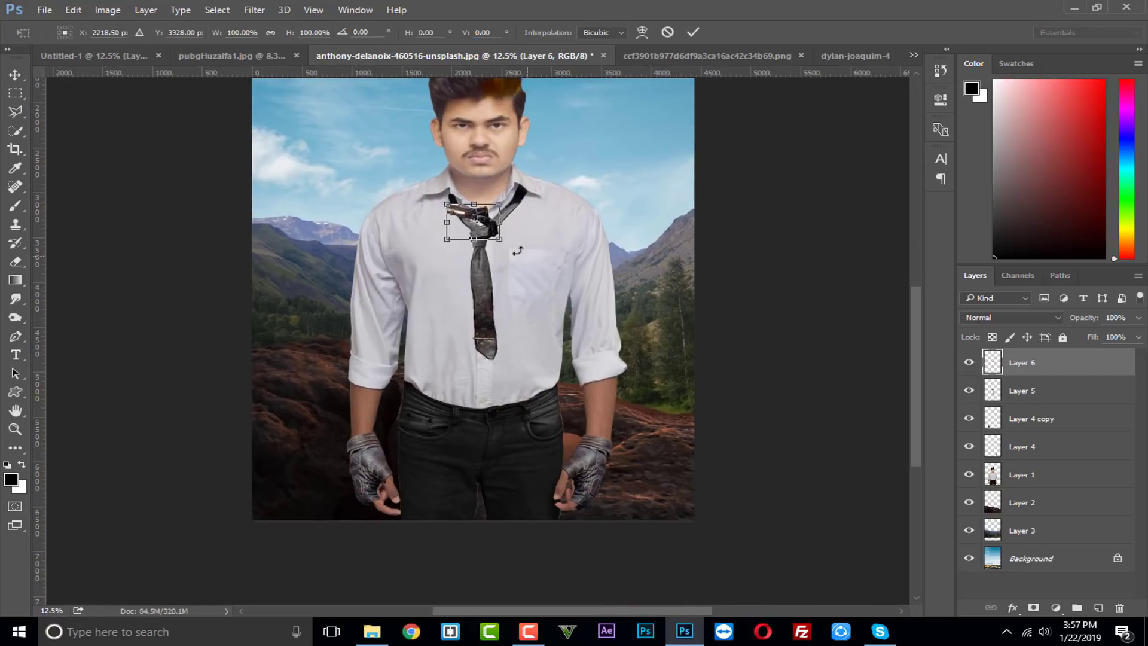
pyautogui.moveTo(525, 253); pyautogui.dragTo(532, 451)
pyautogui.moveTo(425, 377); pyautogui.dragTo(398, 359)
pyautogui.moveTo(587, 359); pyautogui.dragTo(618, 338)
pyautogui.click(693, 33)
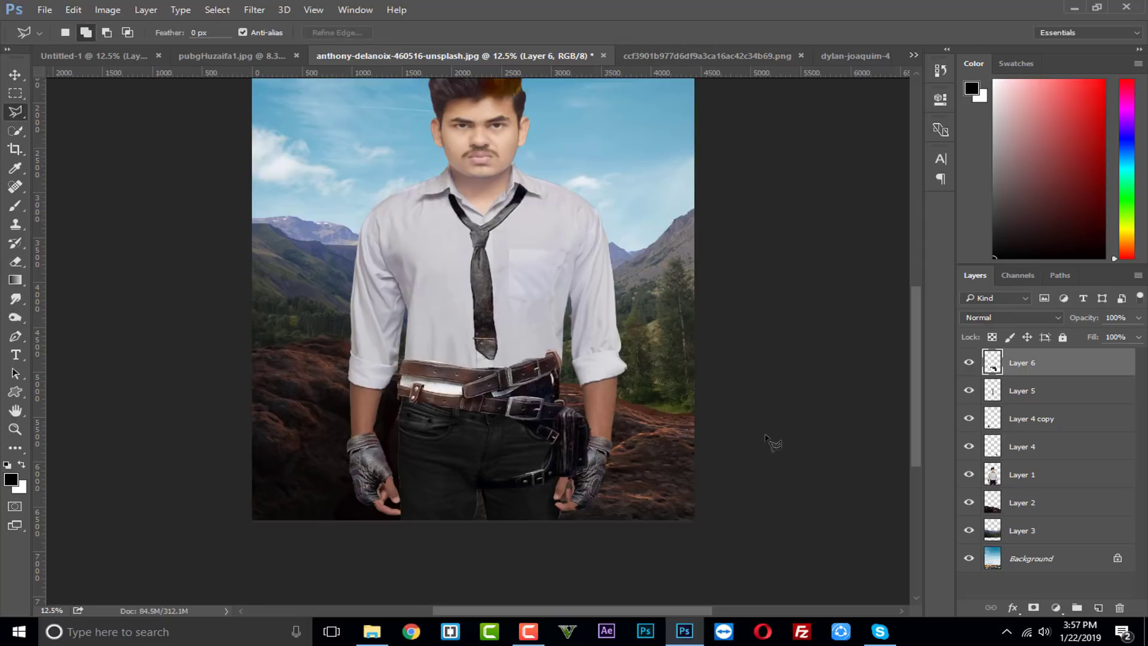
# - Warp the belts and pouch to follow the man's waist, hips and thigh edges, and apply the transformation
pyautogui.moveTo(724, 471); pyautogui.dragTo(717, 405)
pyautogui.scroll(3, 716, 405)
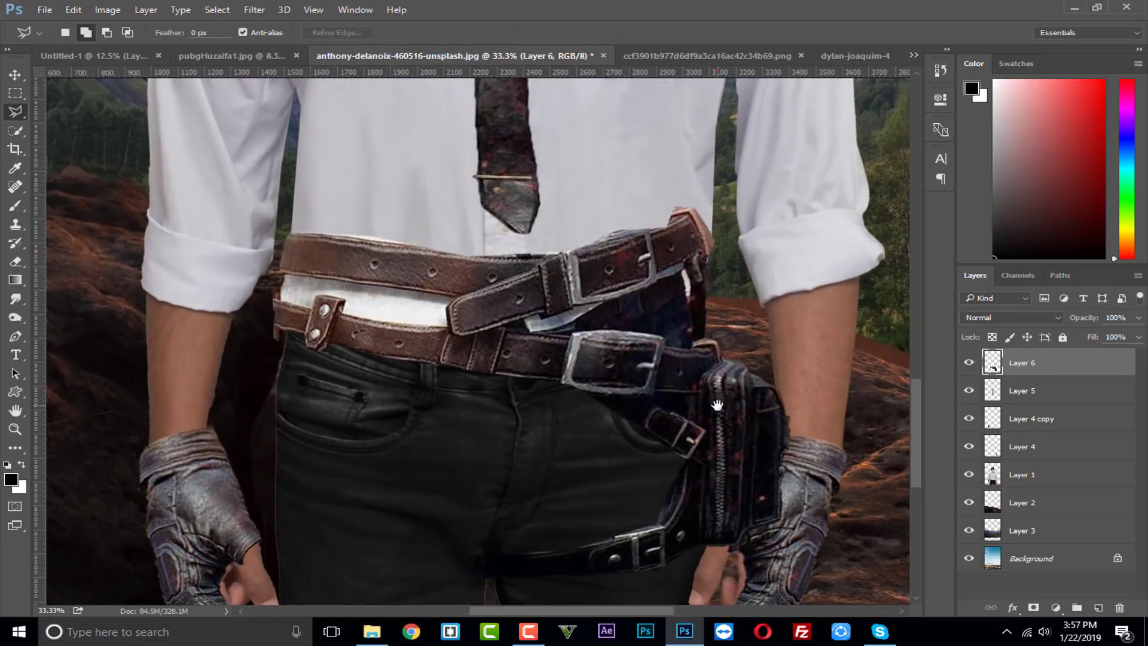
pyautogui.hotkey('ctrl', 't')
pyautogui.rightClick(607, 412)
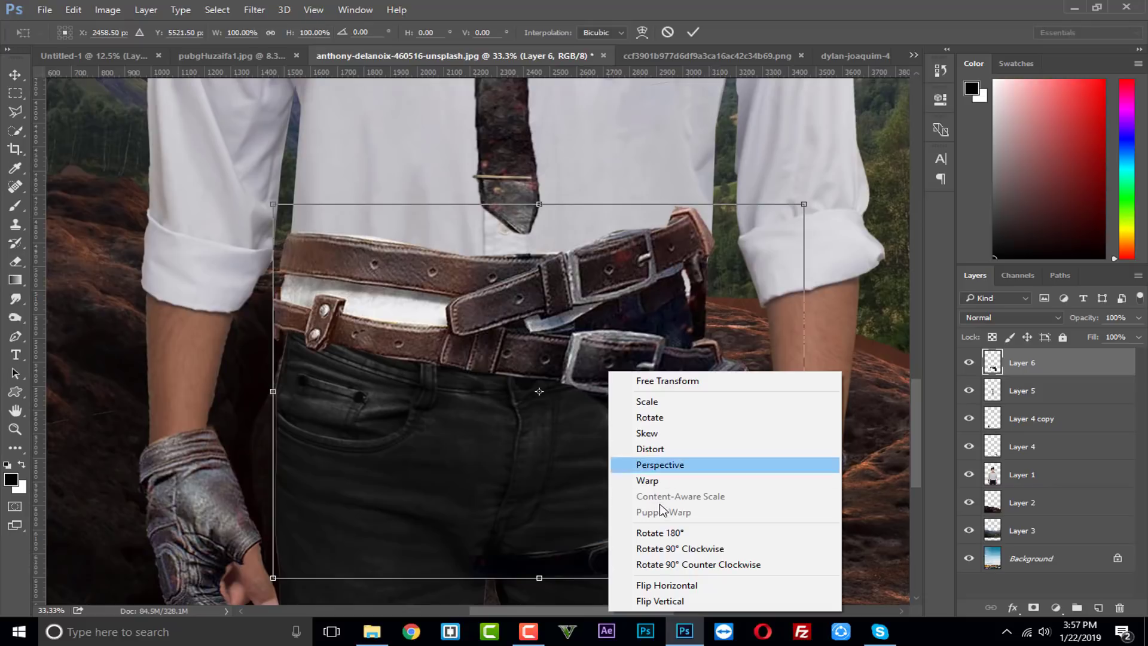
pyautogui.click(654, 478)
pyautogui.moveTo(693, 226); pyautogui.dragTo(717, 242)
pyautogui.moveTo(285, 353); pyautogui.dragTo(302, 346)
pyautogui.scroll(-3, 681, 457)
pyautogui.moveTo(681, 457); pyautogui.dragTo(708, 439)
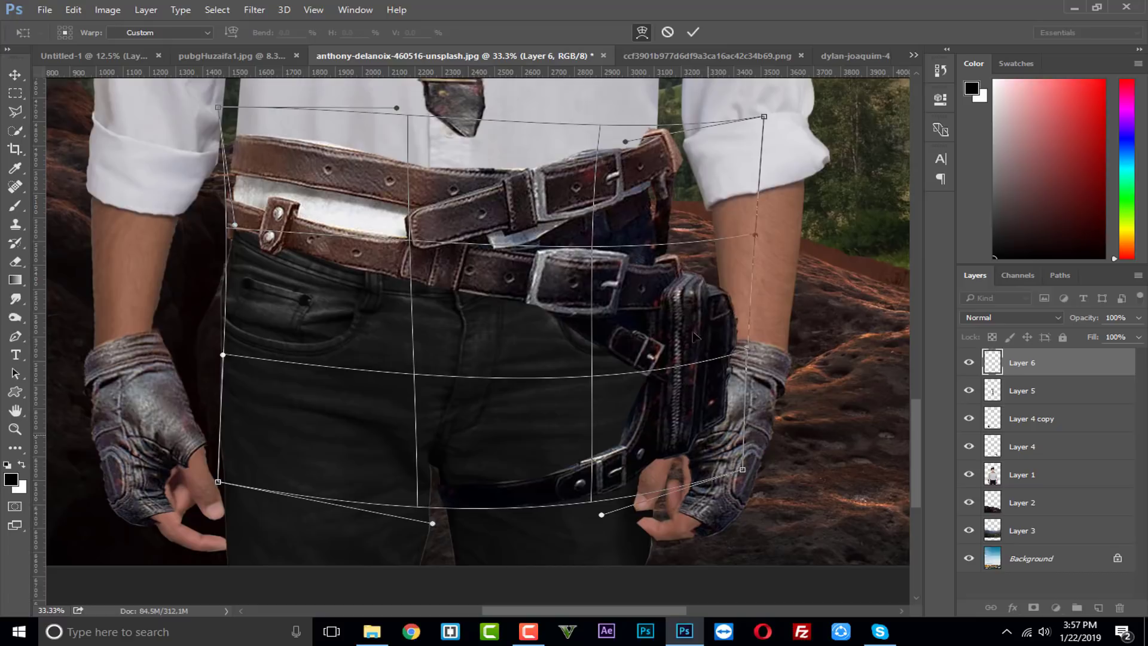
pyautogui.click(701, 26)
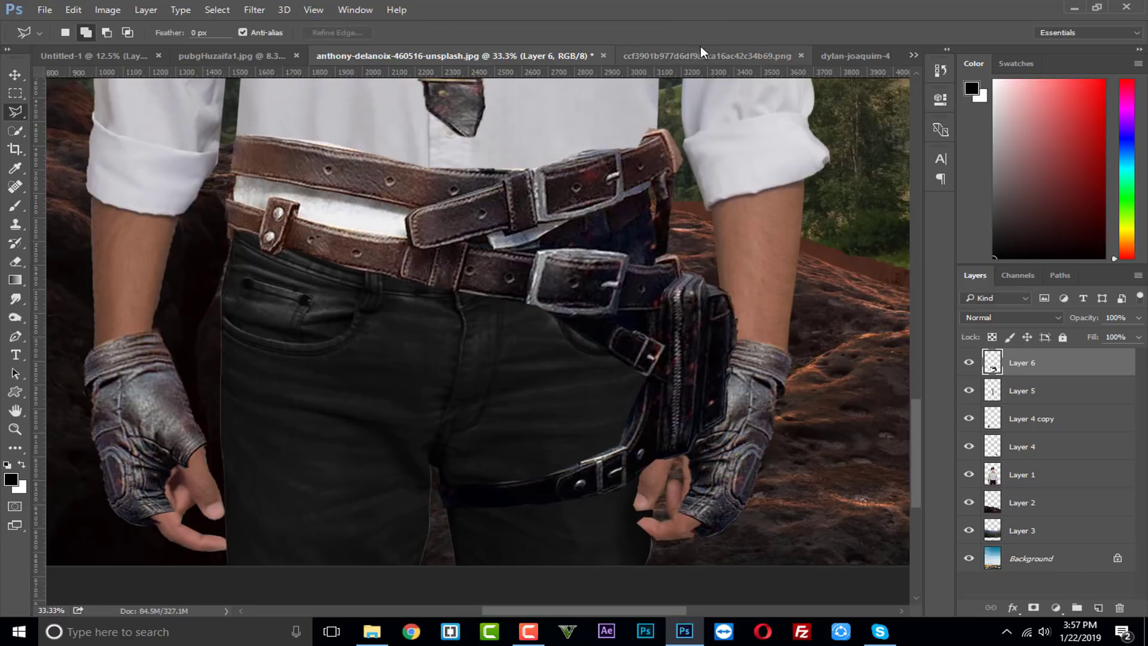
# - Stretch the tie to about 107% height so it reaches the upper belt, widen its neck loop at the collar, and apply the transformation
pyautogui.moveTo(699, 240); pyautogui.dragTo(660, 368)
pyautogui.click(1073, 392)
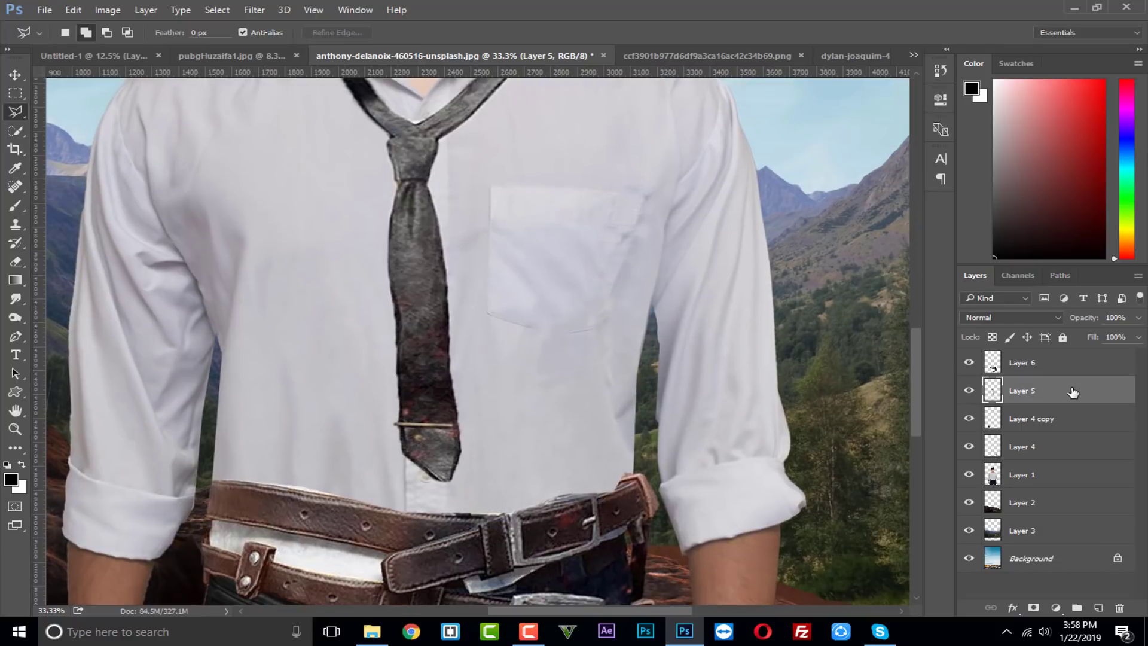
pyautogui.hotkey('ctrl', 't')
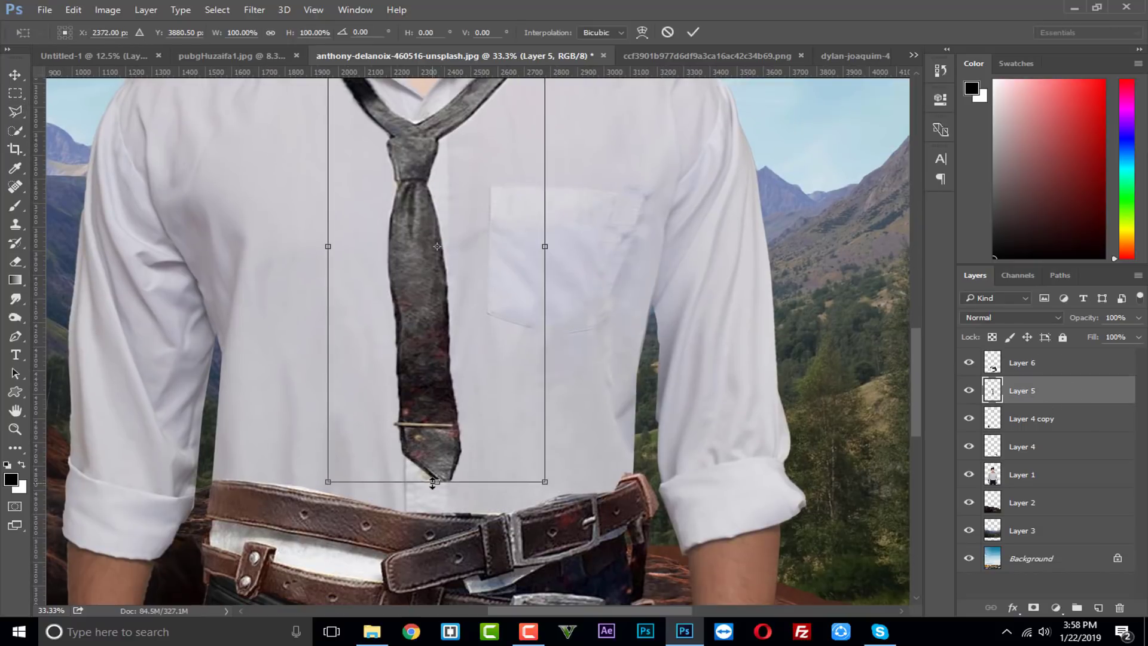
pyautogui.moveTo(432, 482); pyautogui.dragTo(454, 517)
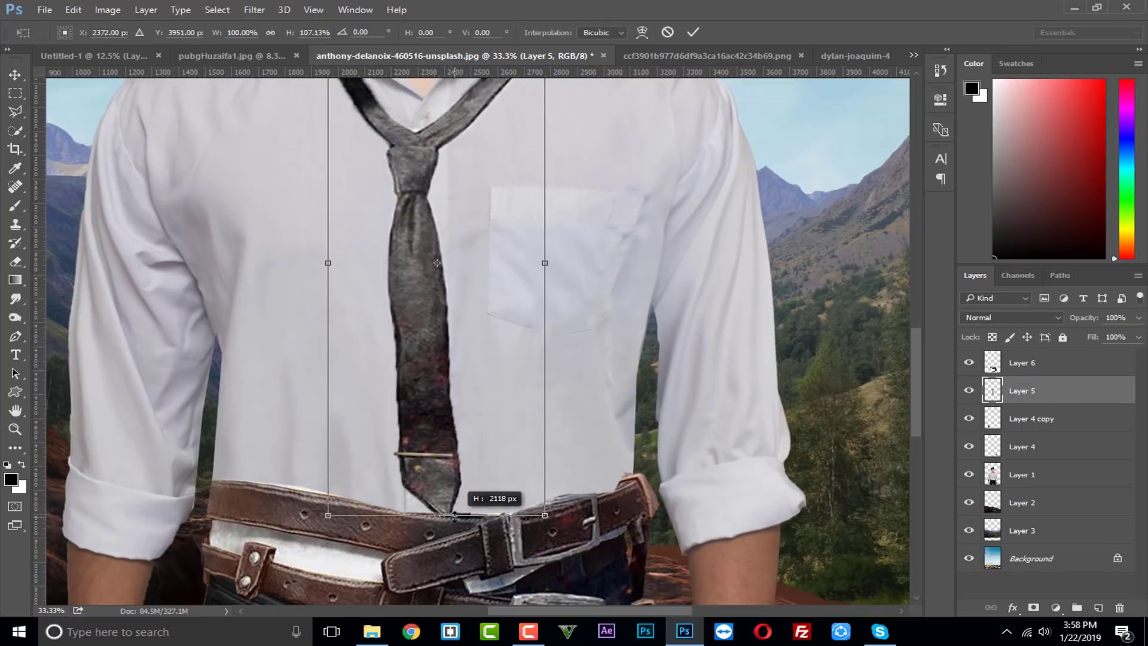
pyautogui.moveTo(495, 338); pyautogui.dragTo(544, 475)
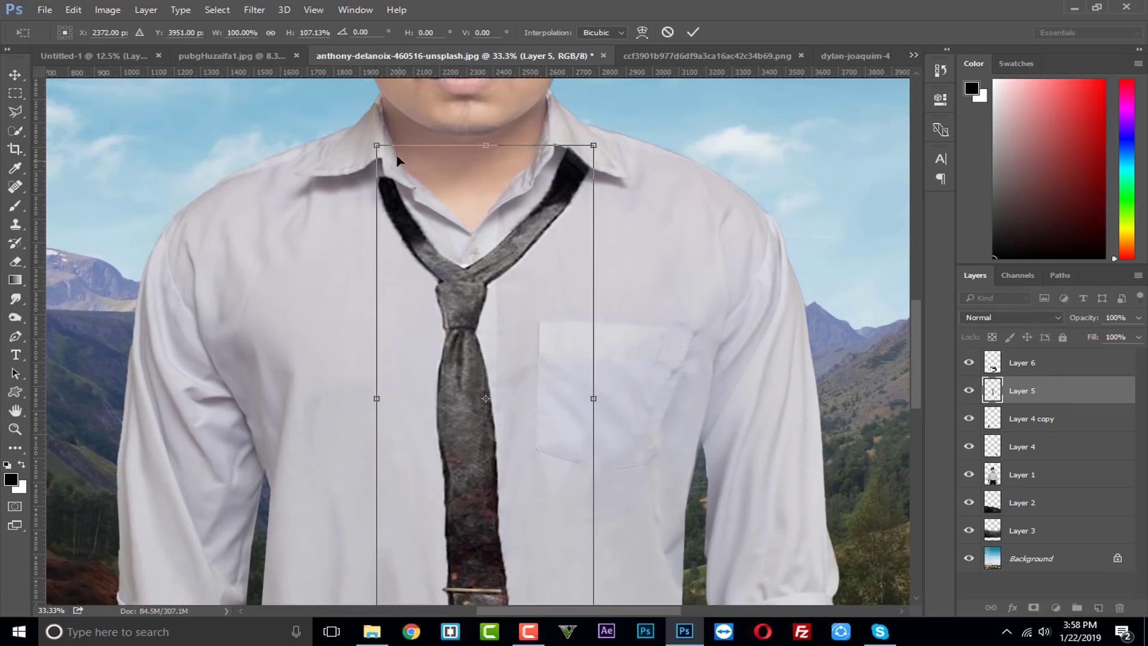
pyautogui.moveTo(381, 150); pyautogui.dragTo(361, 130)
pyautogui.click(697, 34)
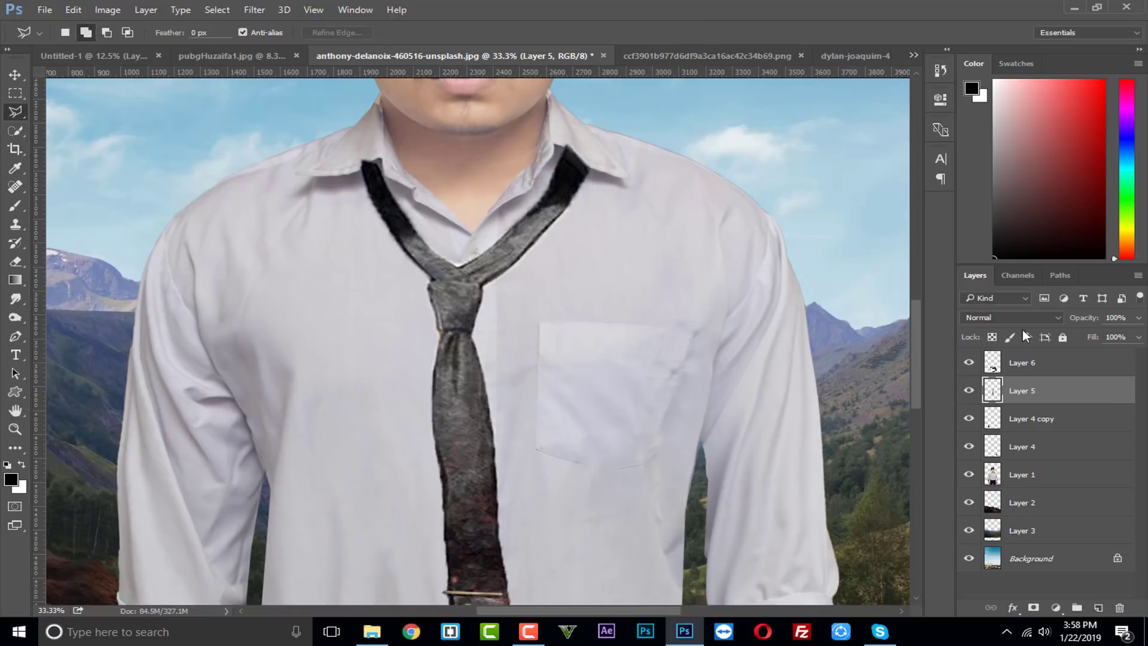
# - Lower the tie layer's opacity to 73%, erase the tie ends that overlap the shirt collar, and restore full opacity
pyautogui.click(1139, 317)
pyautogui.moveTo(1117, 334); pyautogui.dragTo(1109, 335)
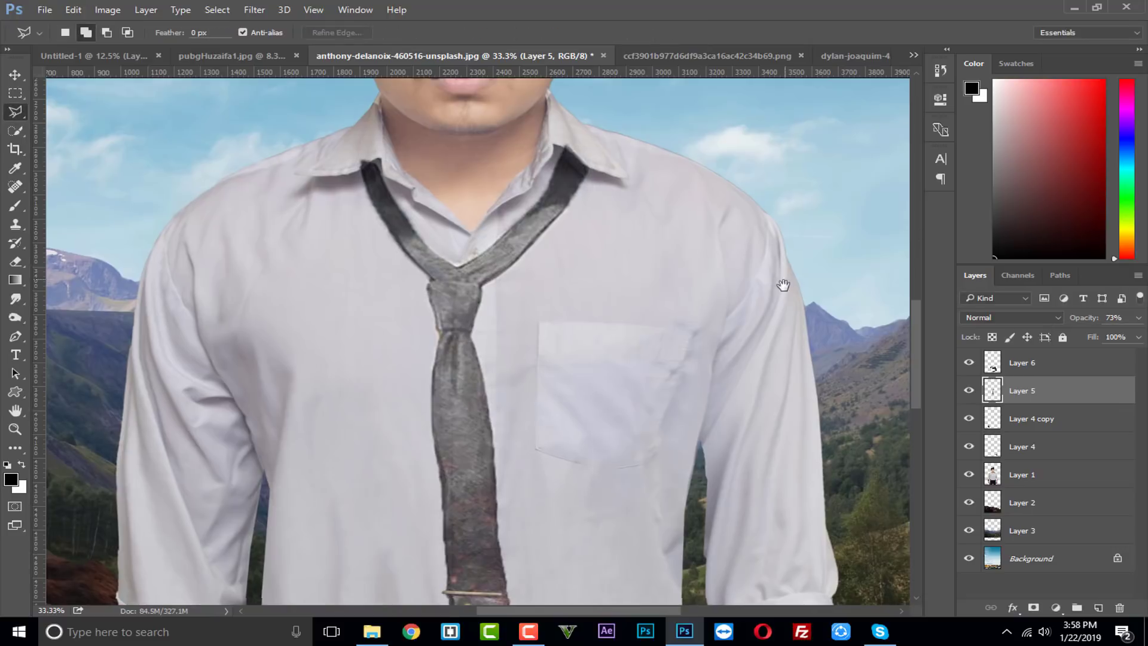
pyautogui.moveTo(781, 287)
pyautogui.mouseDown()
pyautogui.moveTo(734, 435)
pyautogui.moveTo(734, 501)
pyautogui.mouseUp()
pyautogui.press('e')
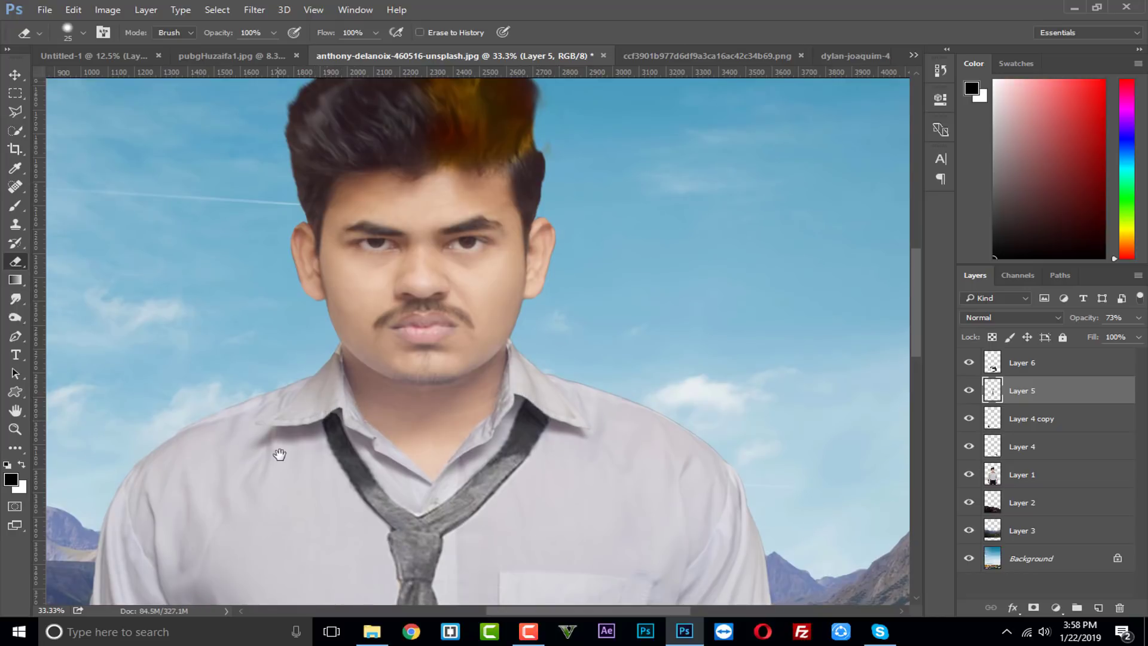
pyautogui.moveTo(279, 454); pyautogui.dragTo(295, 274)
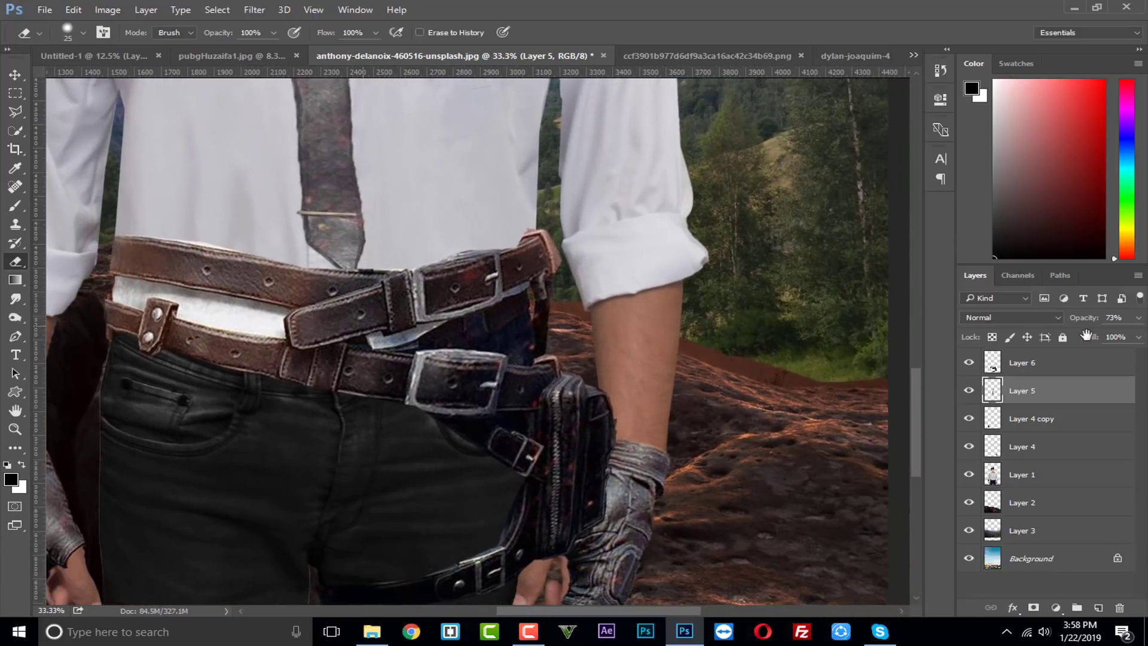
# - Reduce the opacity of the belts and pouch layer to 64% to see the arm and hand beneath it
pyautogui.click(1052, 363)
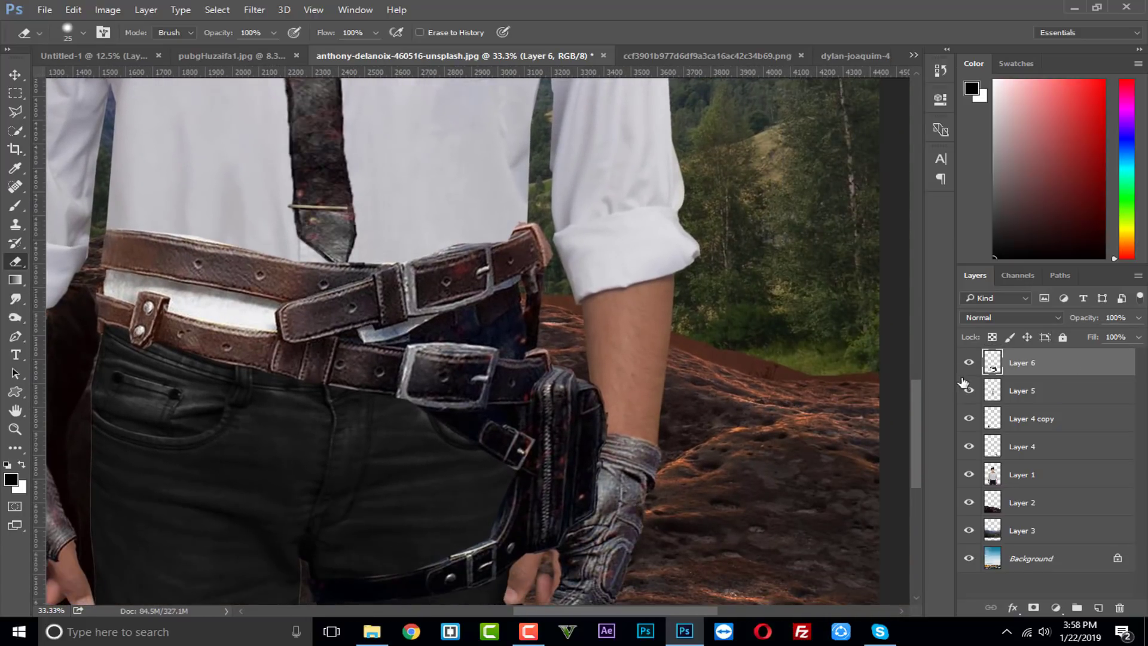
pyautogui.click(968, 363)
pyautogui.click(968, 362)
pyautogui.click(1138, 318)
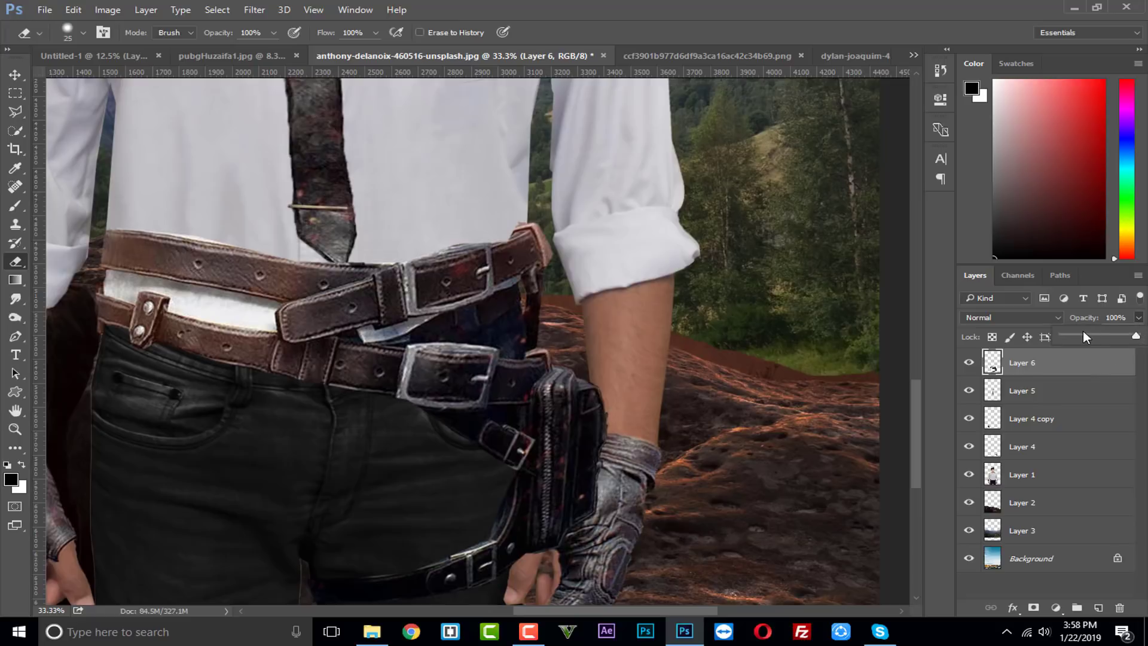
pyautogui.click(1111, 336)
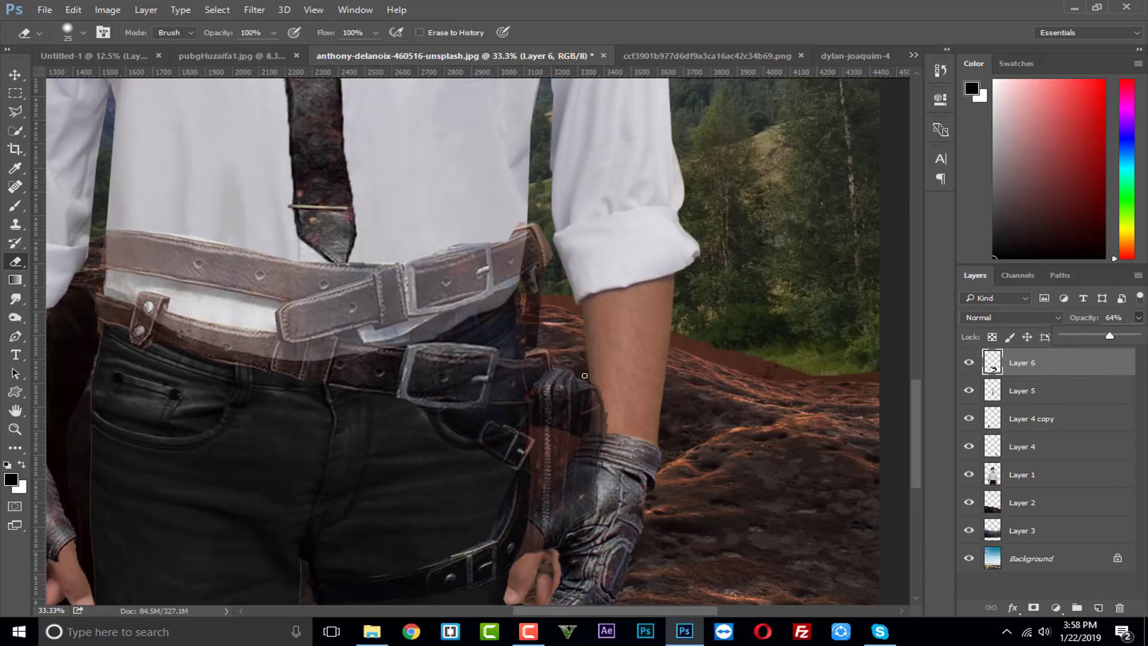
# - Erase the parts of the hip pouch that cover the man's forearm, glove and hand, enlarging the eraser as needed
pyautogui.press(']')
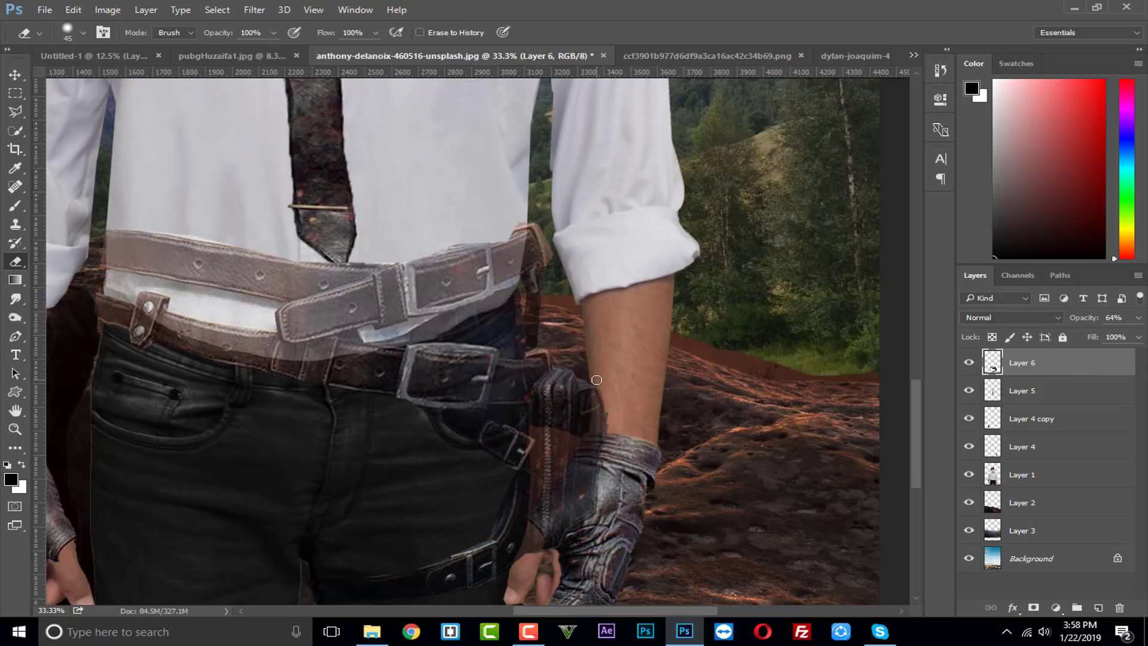
pyautogui.moveTo(597, 400); pyautogui.dragTo(598, 438)
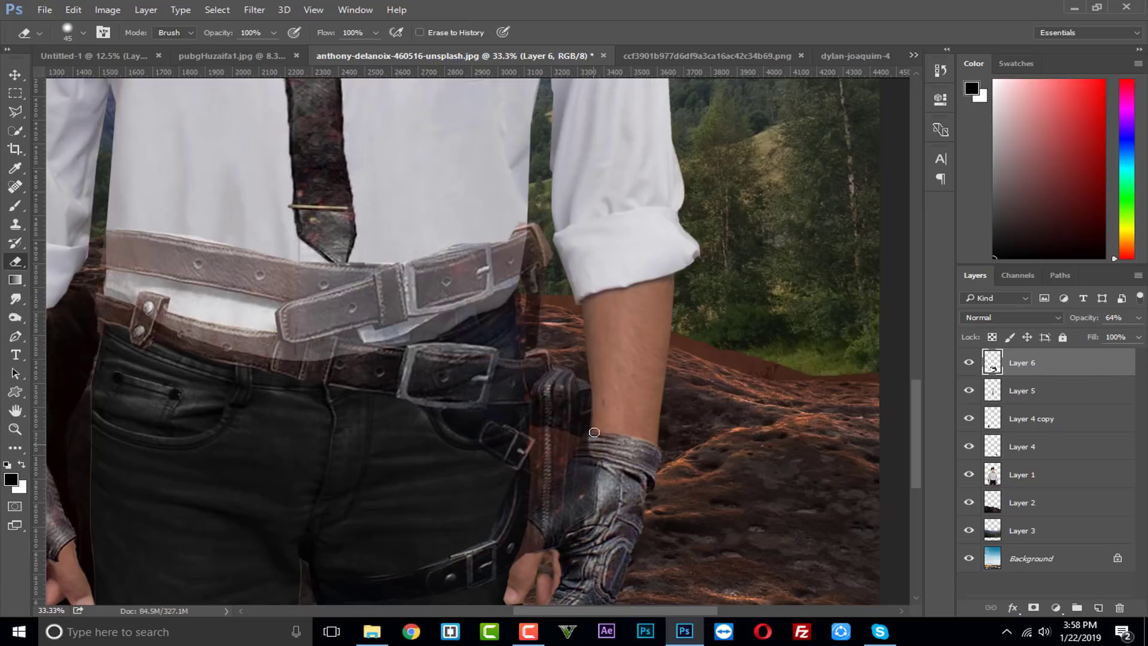
pyautogui.moveTo(539, 505)
pyautogui.mouseDown()
pyautogui.moveTo(567, 498)
pyautogui.moveTo(590, 379)
pyautogui.moveTo(589, 443)
pyautogui.moveTo(562, 506)
pyautogui.mouseUp()
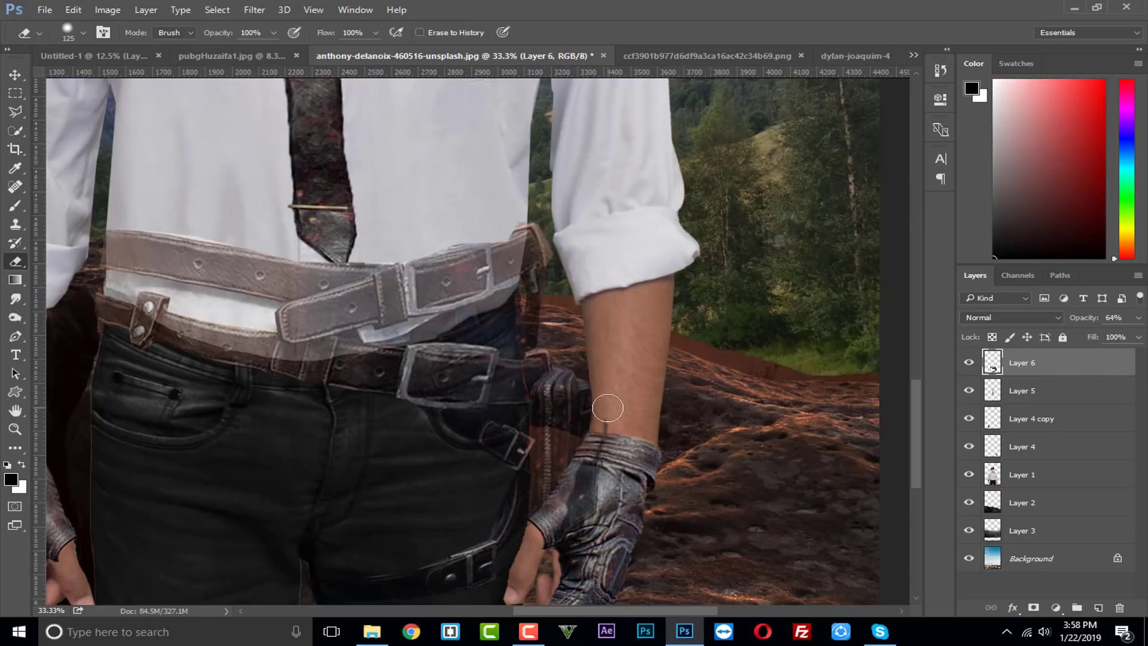
pyautogui.hscroll(-5, 325, 356)
pyautogui.press(']')
pyautogui.press(']')
pyautogui.press(']')
pyautogui.press(']')
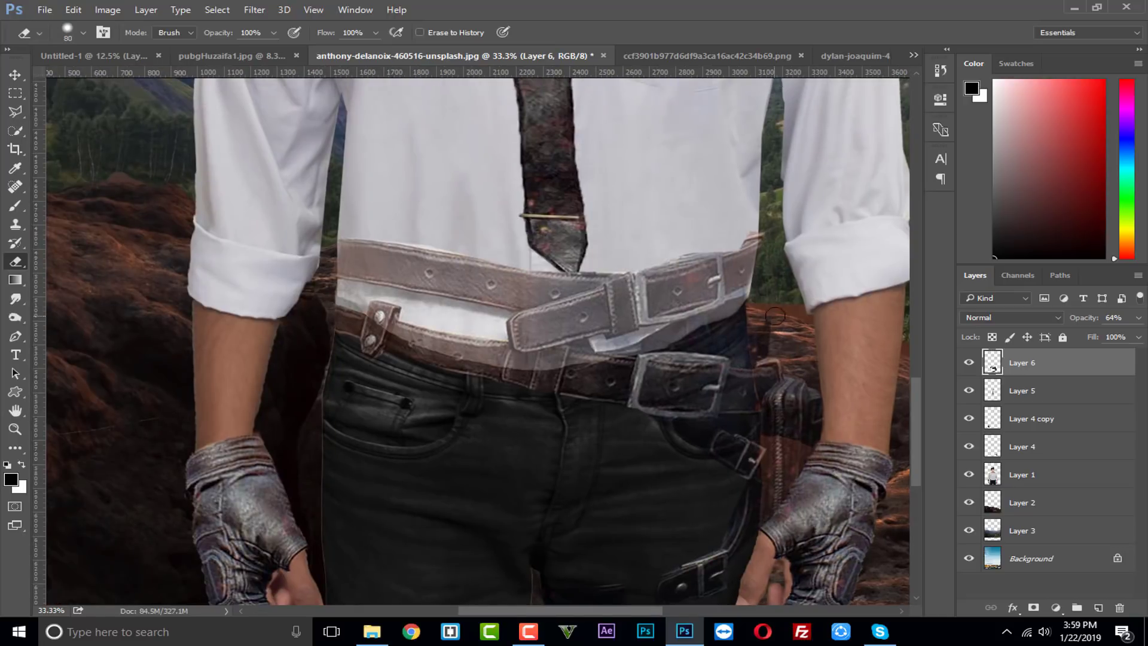
# - Step back in the history to before the last erasures at the belt ends, and restore the belts layer's opacity to 100%
pyautogui.click(1138, 317)
pyautogui.moveTo(1127, 338); pyautogui.dragTo(1136, 337)
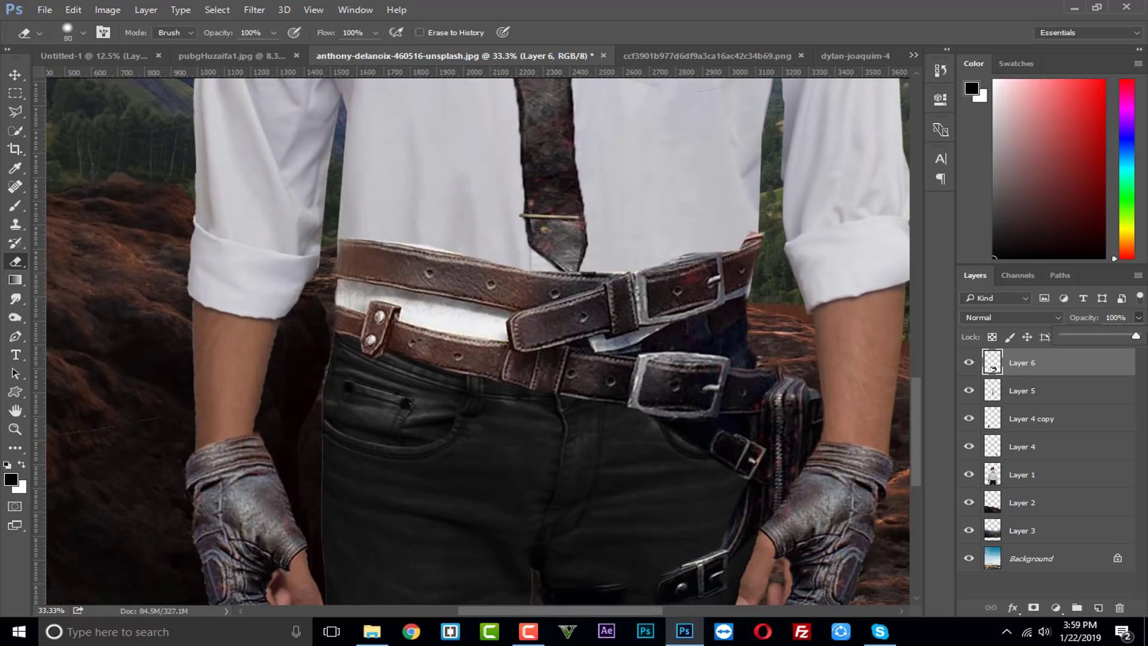
pyautogui.press('Escape')
pyautogui.click(940, 70)
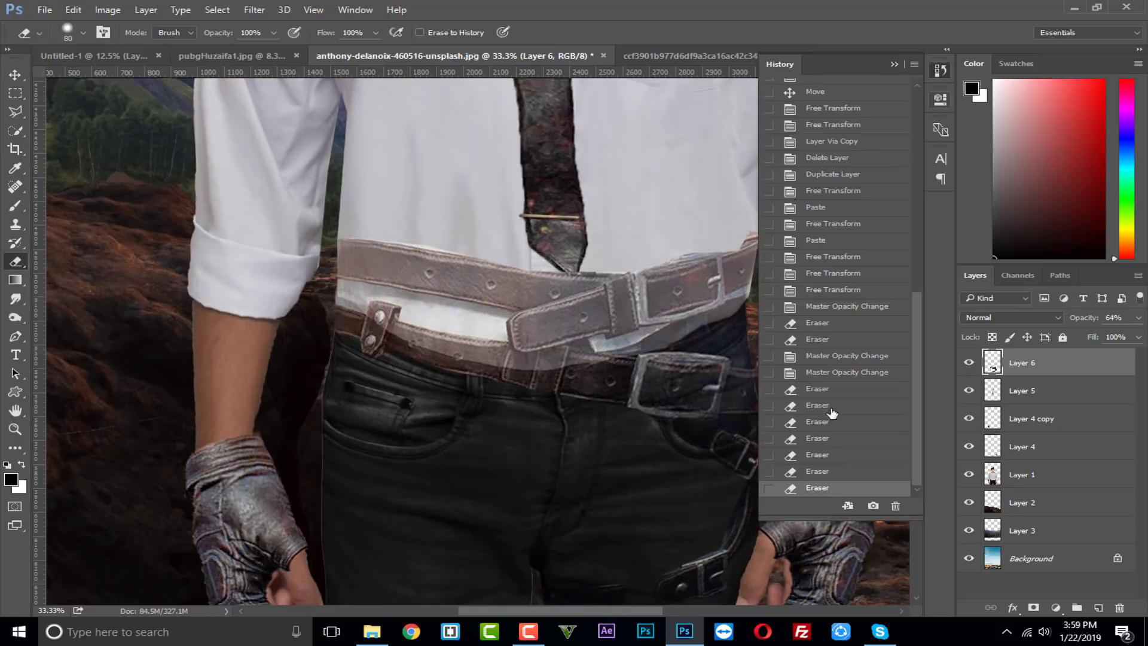
pyautogui.click(820, 455)
pyautogui.click(894, 63)
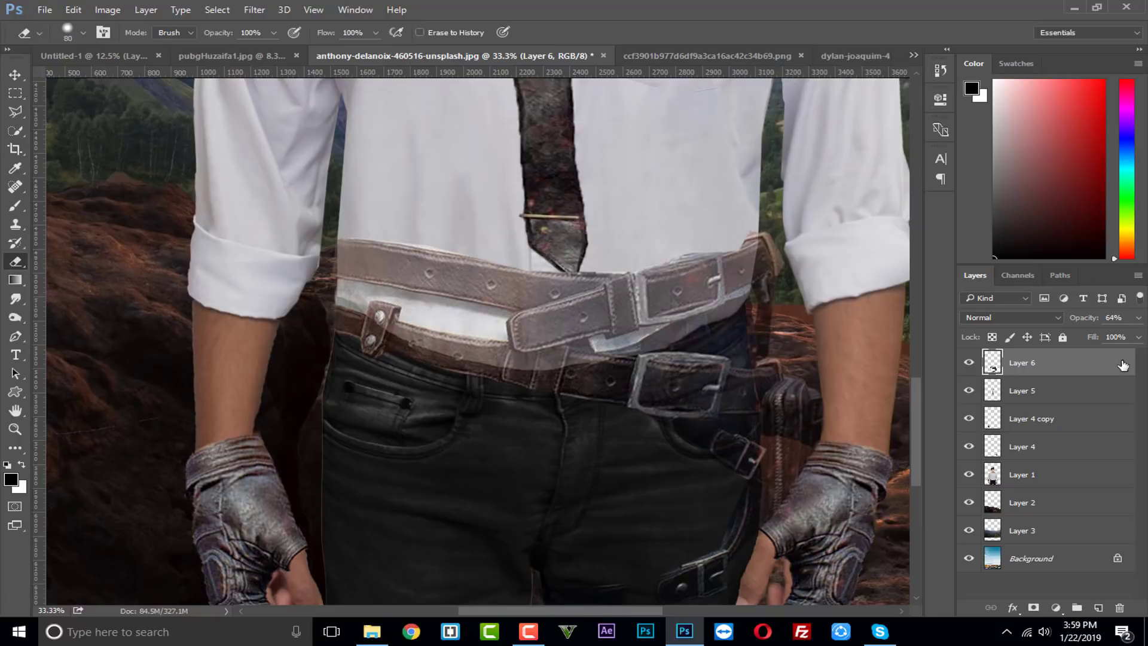
pyautogui.click(1138, 319)
pyautogui.moveTo(1134, 341); pyautogui.dragTo(1136, 336)
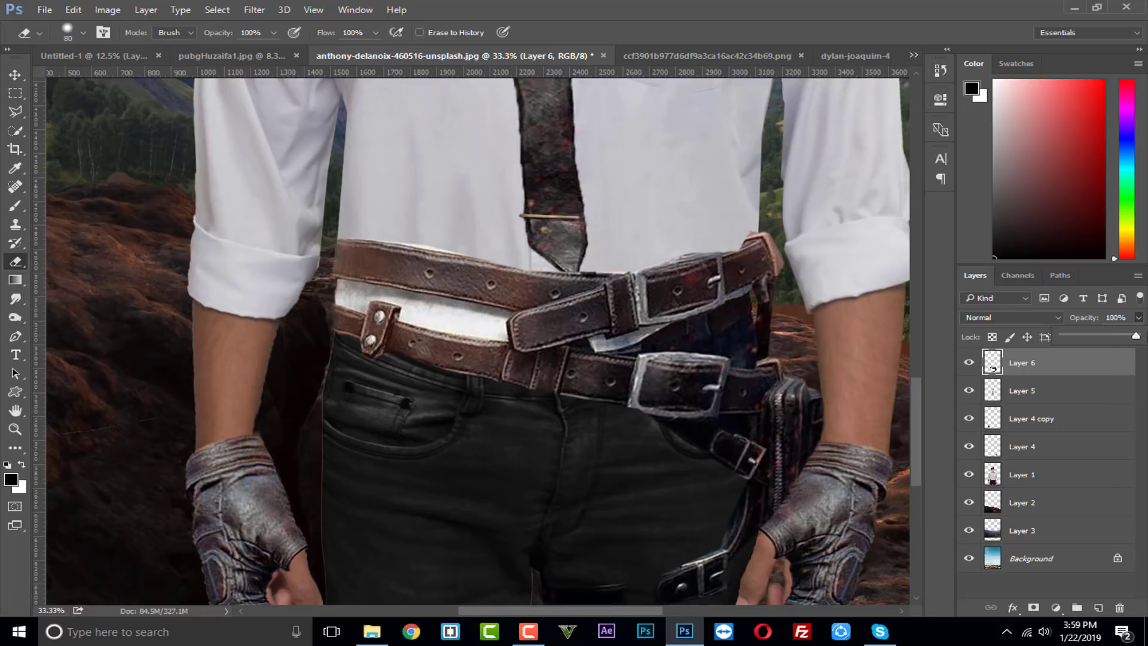
# - Select the PUBG character's backpack strap over his right shoulder and side with the Quick Selection tool, subtracting the excess shirt areas
pyautogui.hotkey('ctrl', '-')
pyautogui.hotkey('ctrl', '-')
pyautogui.hotkey('ctrl', '-')
pyautogui.hotkey('ctrl', '-')
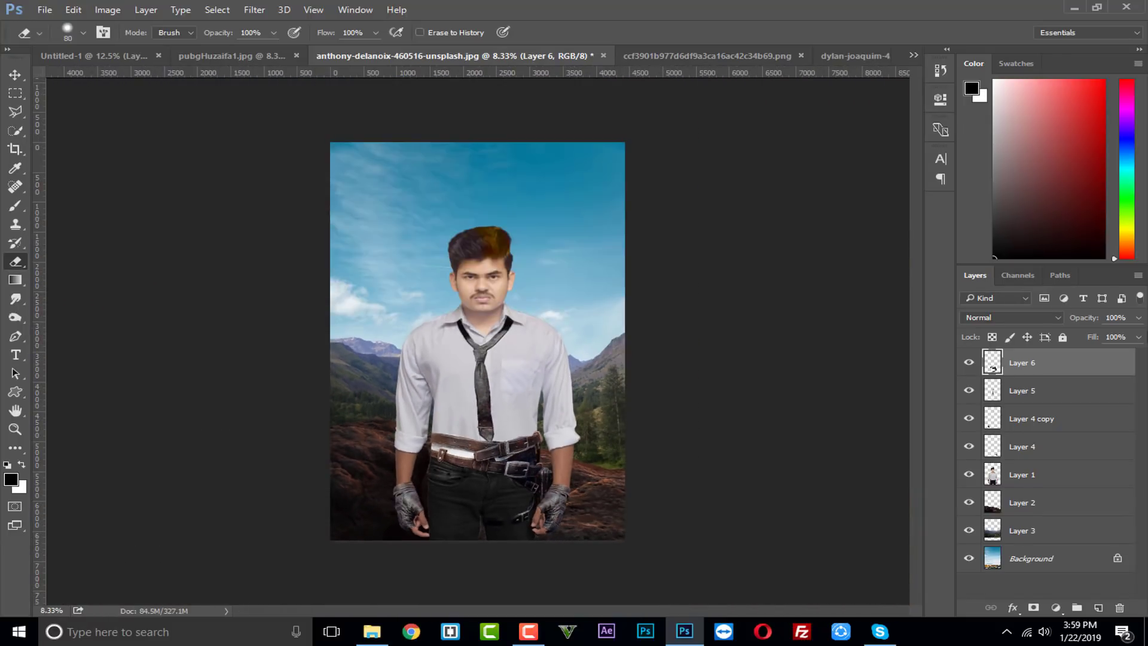
pyautogui.hotkey('ctrl', '+')
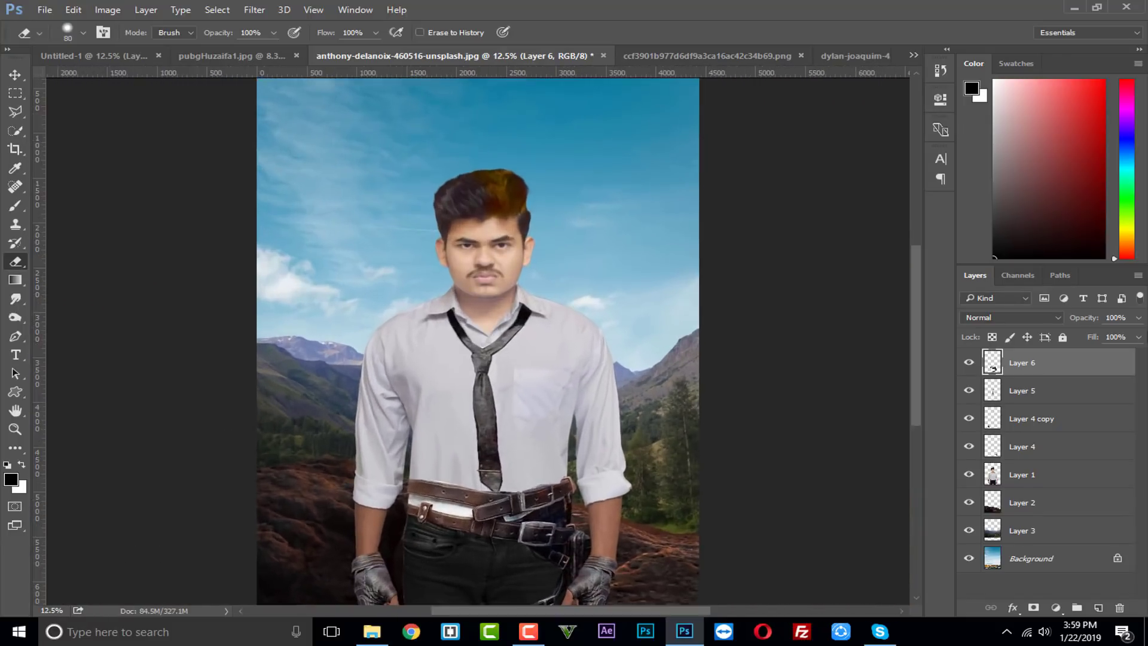
pyautogui.click(707, 55)
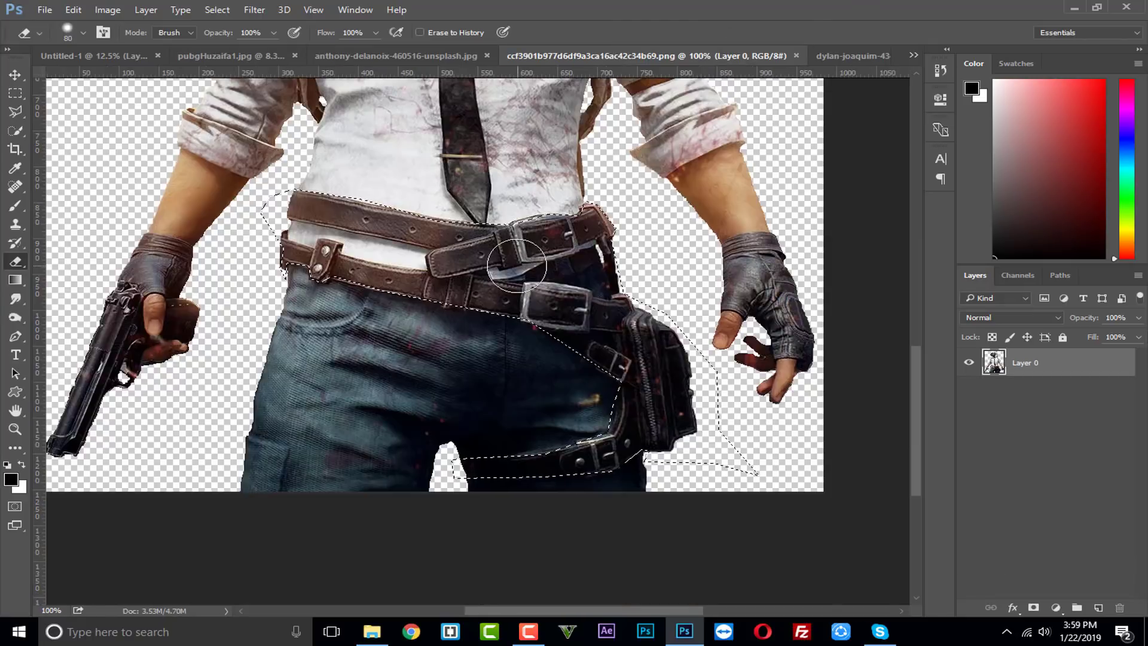
pyautogui.scroll(5, 519, 328)
pyautogui.scroll(2, 519, 327)
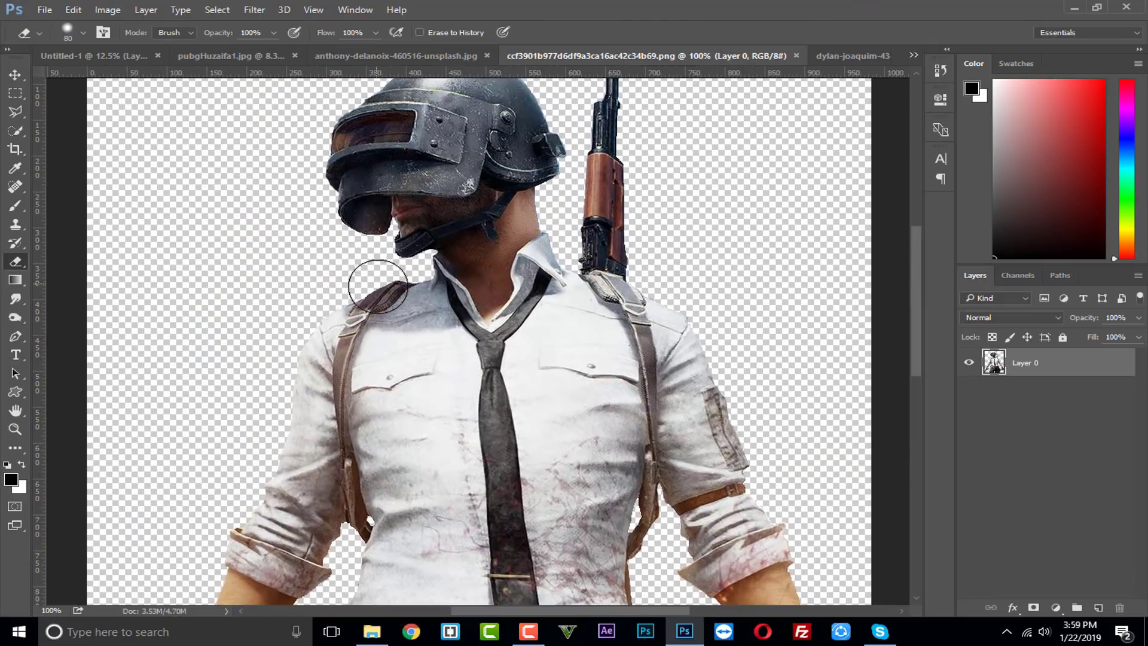
pyautogui.click(9, 132)
pyautogui.moveTo(389, 292); pyautogui.dragTo(370, 310)
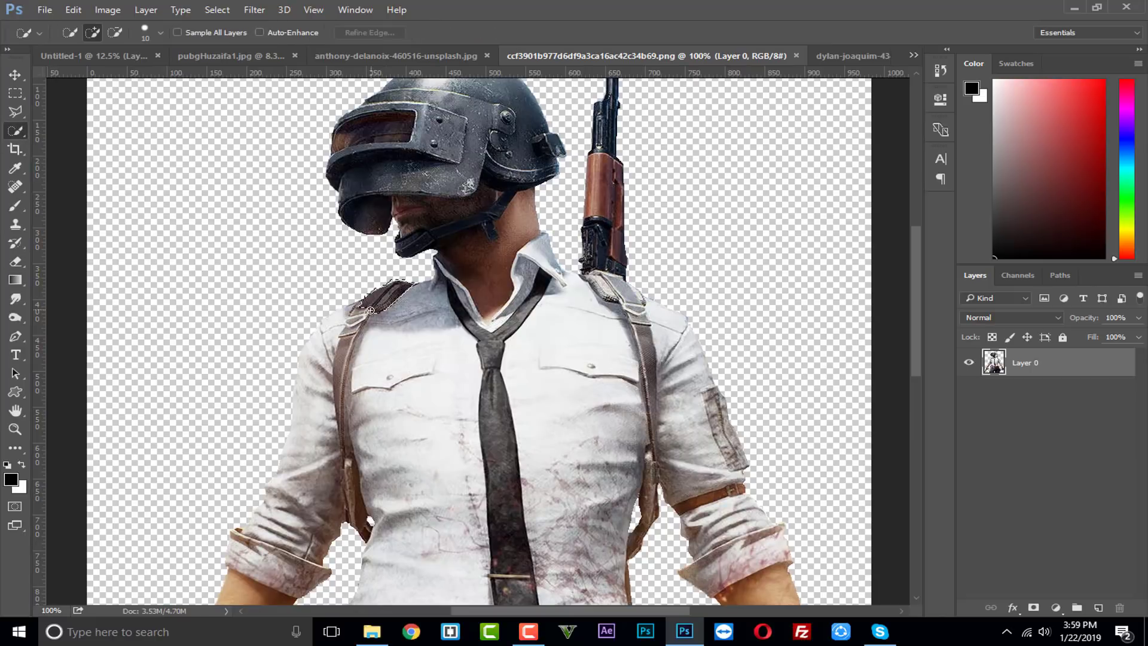
pyautogui.moveTo(342, 391); pyautogui.dragTo(351, 519)
pyautogui.press('alt')
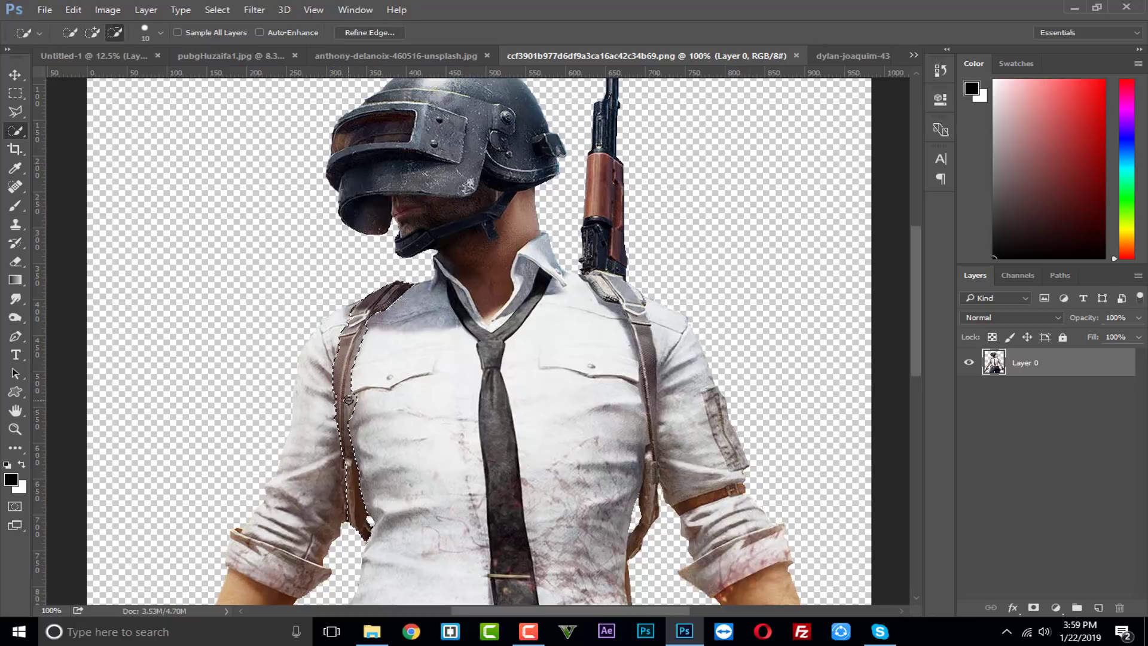
pyautogui.press('alt')
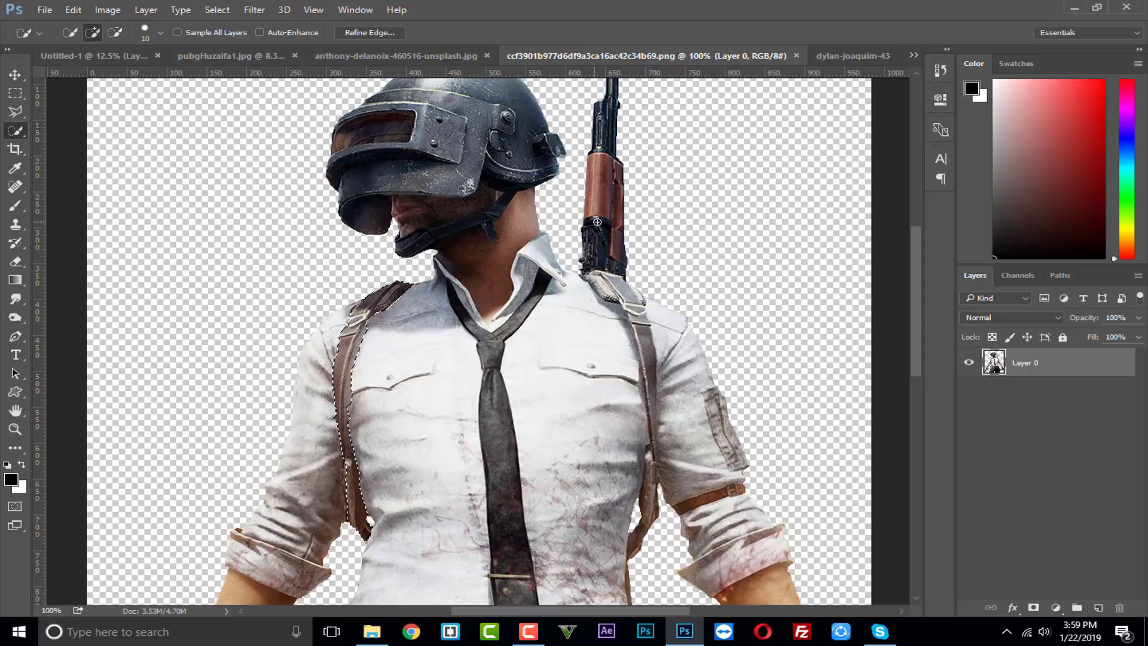
pyautogui.moveTo(612, 160); pyautogui.dragTo(614, 178)
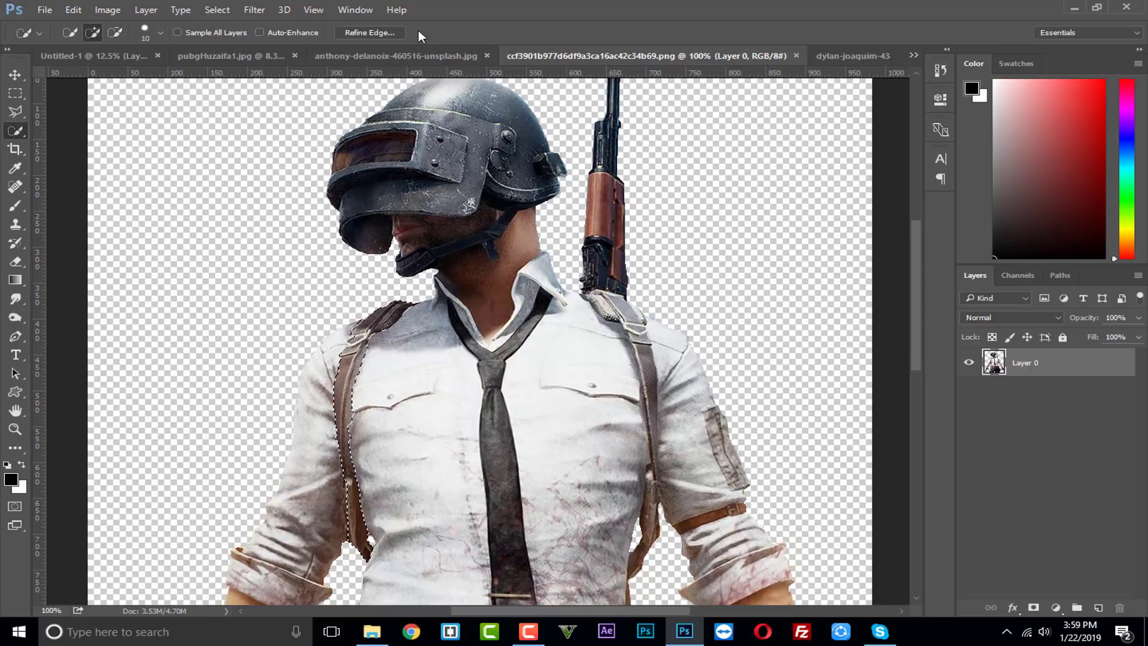
# - Paste the backpack strap into the poster, enlarge it to about the length of the man's torso, and apply the transformation
pyautogui.click(389, 56)
pyautogui.moveTo(628, 362); pyautogui.dragTo(604, 374)
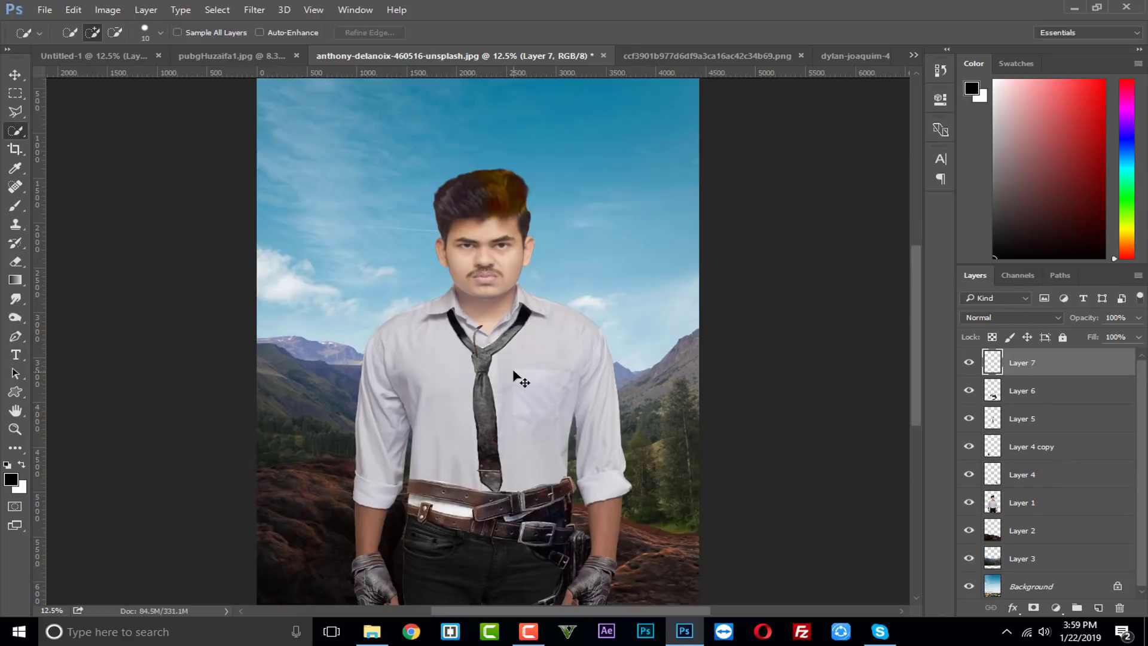
pyautogui.hotkey('ctrl', 't')
pyautogui.moveTo(472, 355); pyautogui.dragTo(392, 491)
pyautogui.click(693, 33)
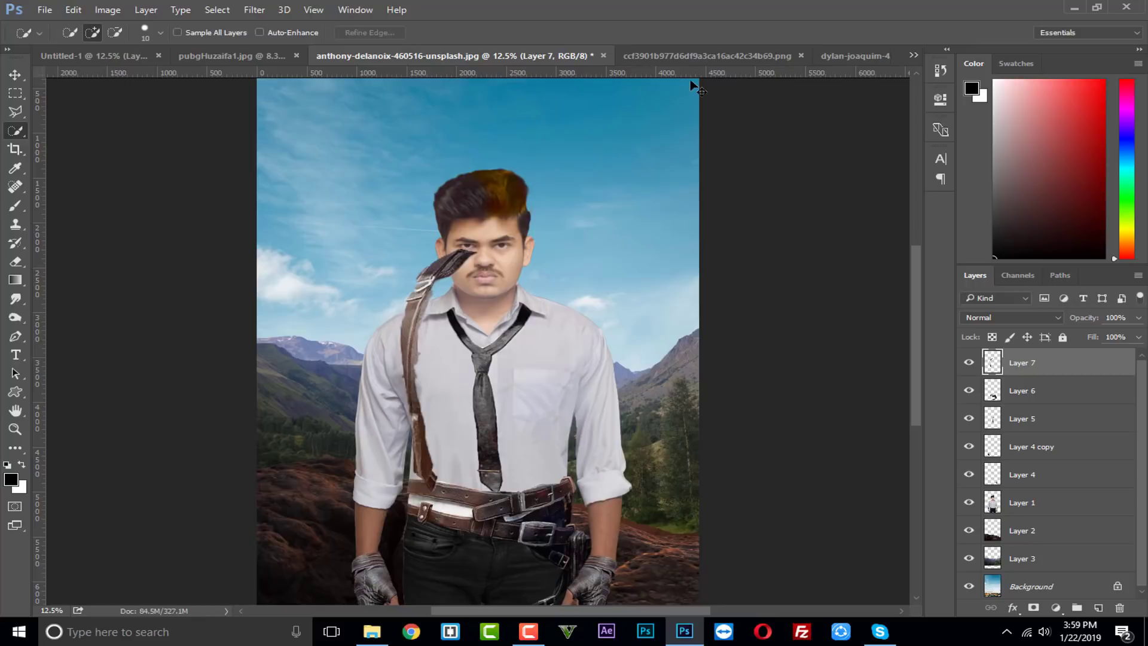
# - Try to scale down and skew the strap along the man's right shoulder and side, and undo the transformation
pyautogui.moveTo(390, 246); pyautogui.dragTo(405, 315)
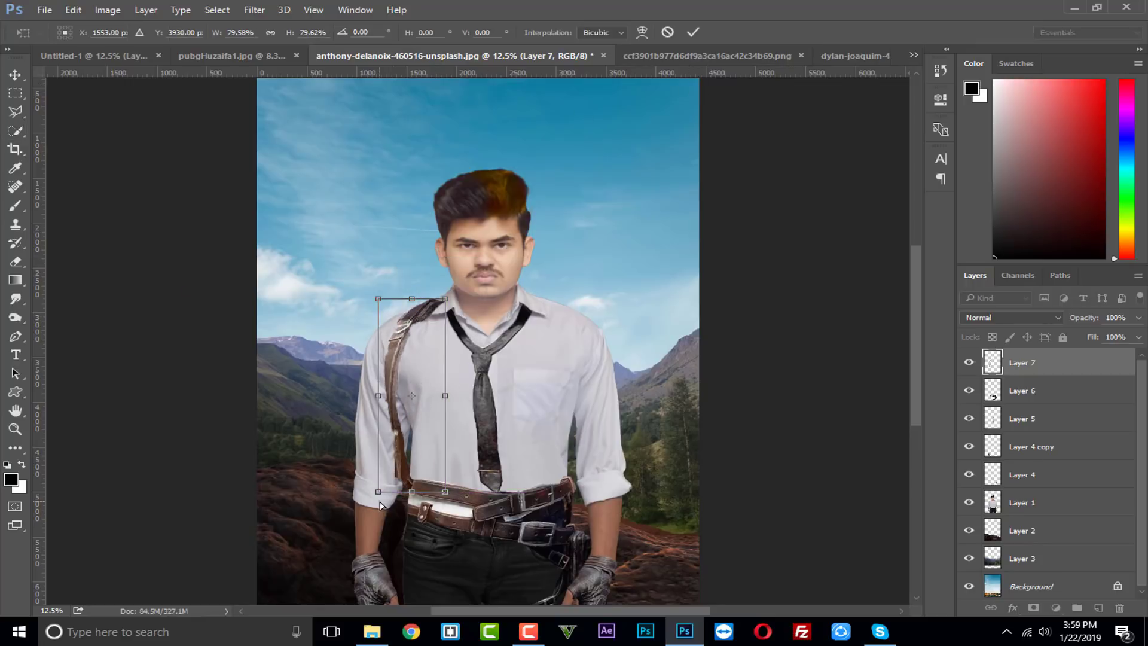
pyautogui.moveTo(378, 493); pyautogui.dragTo(387, 483)
pyautogui.moveTo(446, 299); pyautogui.dragTo(429, 306)
pyautogui.moveTo(383, 394); pyautogui.dragTo(371, 398)
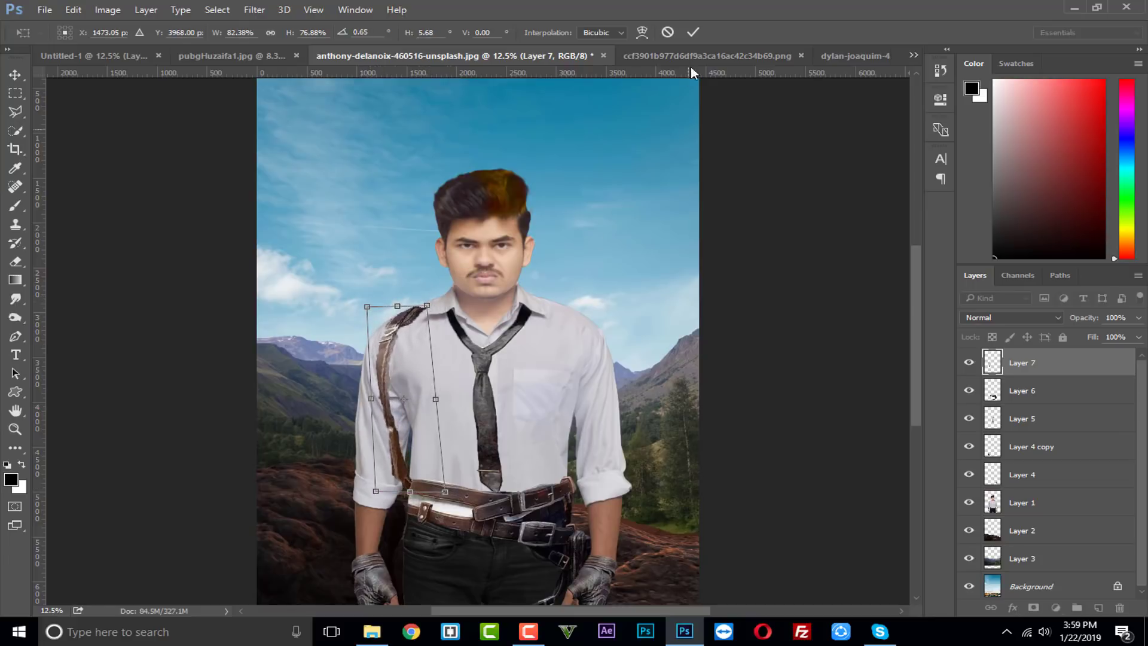
pyautogui.click(692, 32)
pyautogui.press('w')
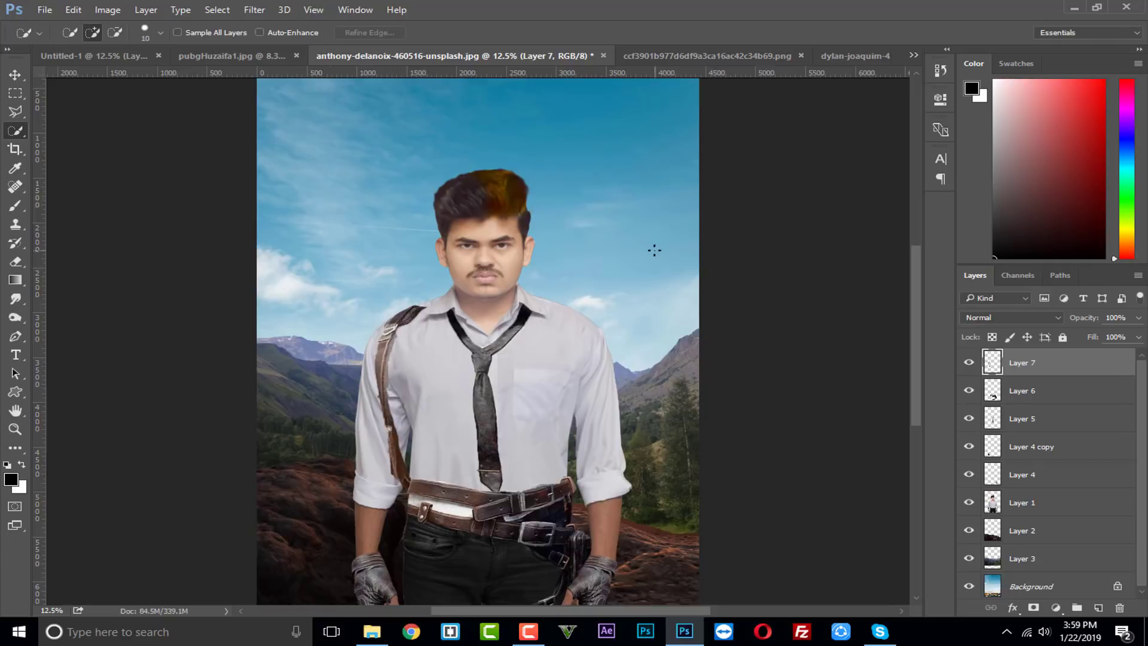
pyautogui.hotkey('ctrl', 'z')
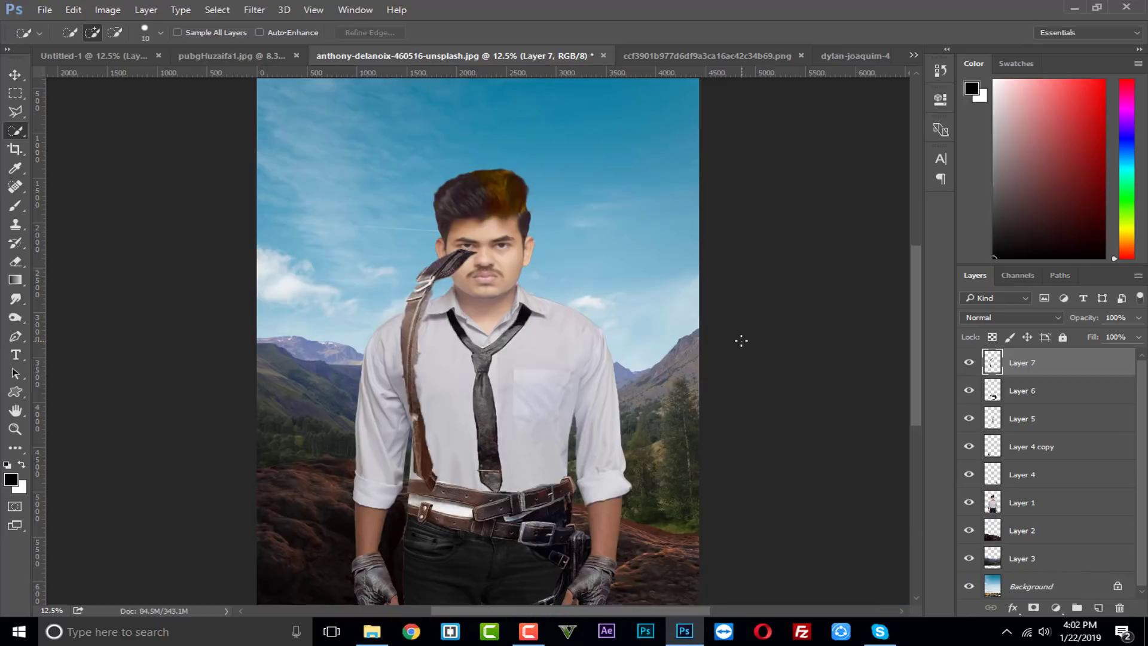
# - Place the backpack strap over the man's right shoulder, tilting it about -7.5° and scaling it to about 88%, reshape its upper corners and apply
pyautogui.press('v')
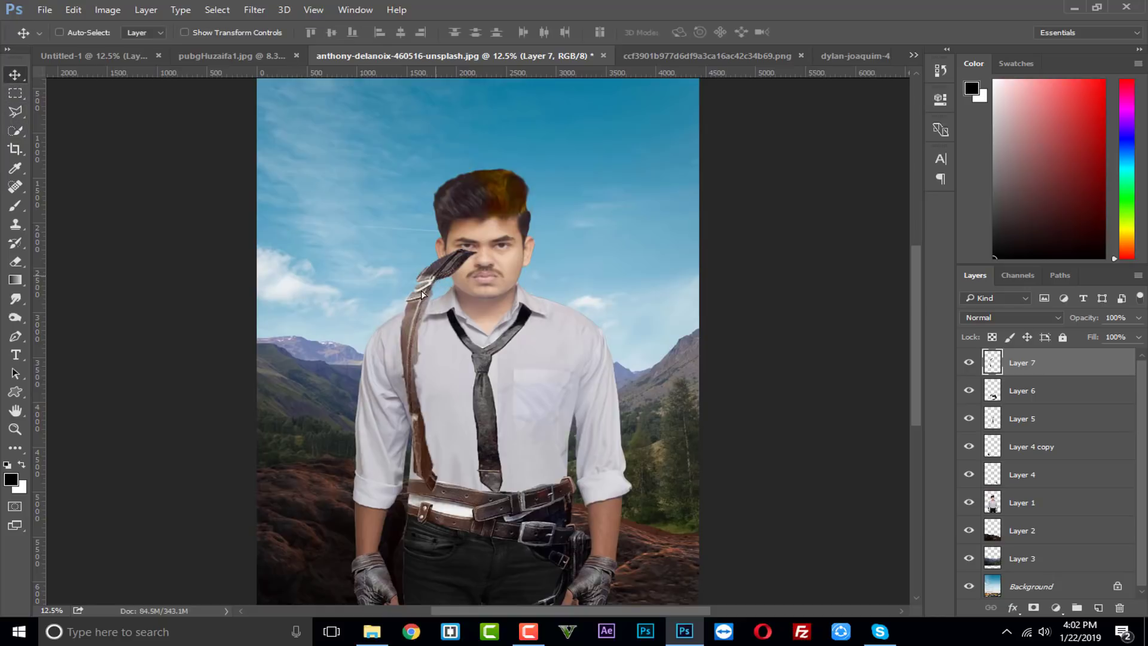
pyautogui.moveTo(421, 292); pyautogui.dragTo(410, 326)
pyautogui.hotkey('ctrl', 't')
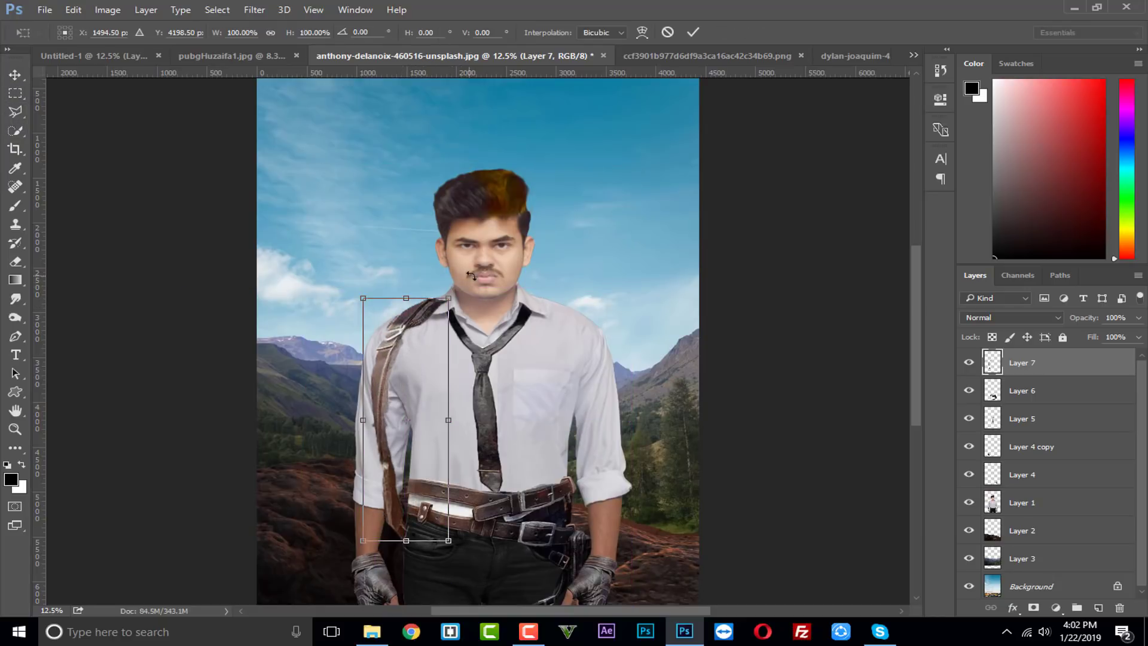
pyautogui.moveTo(471, 275); pyautogui.dragTo(453, 268)
pyautogui.moveTo(346, 305); pyautogui.dragTo(409, 341)
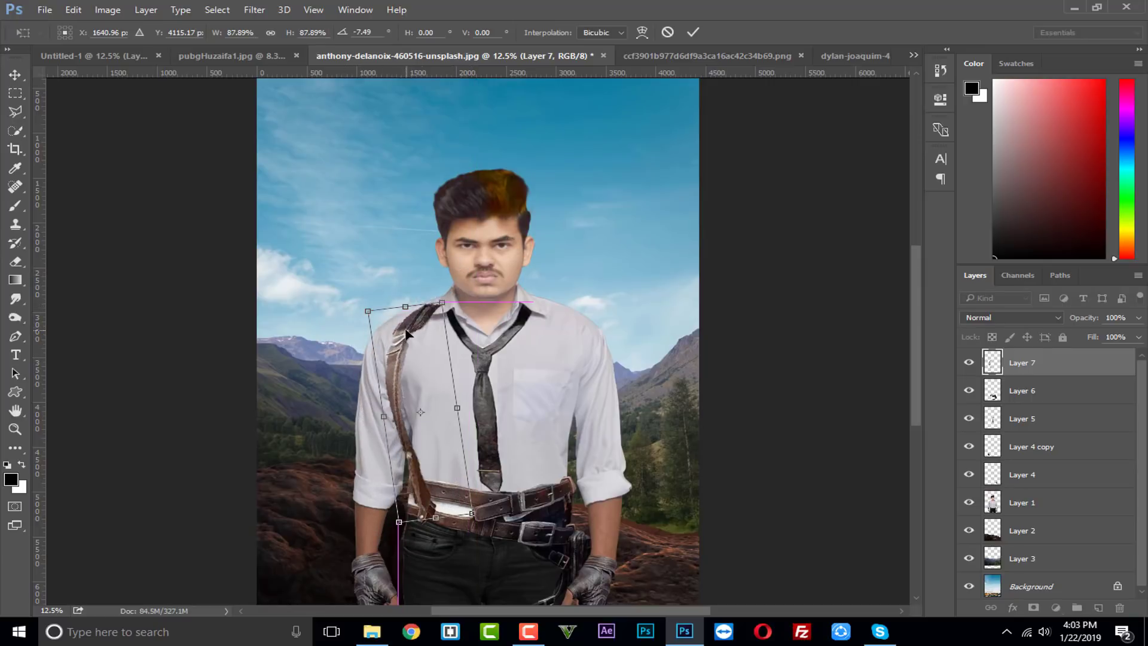
pyautogui.moveTo(405, 526); pyautogui.dragTo(419, 514)
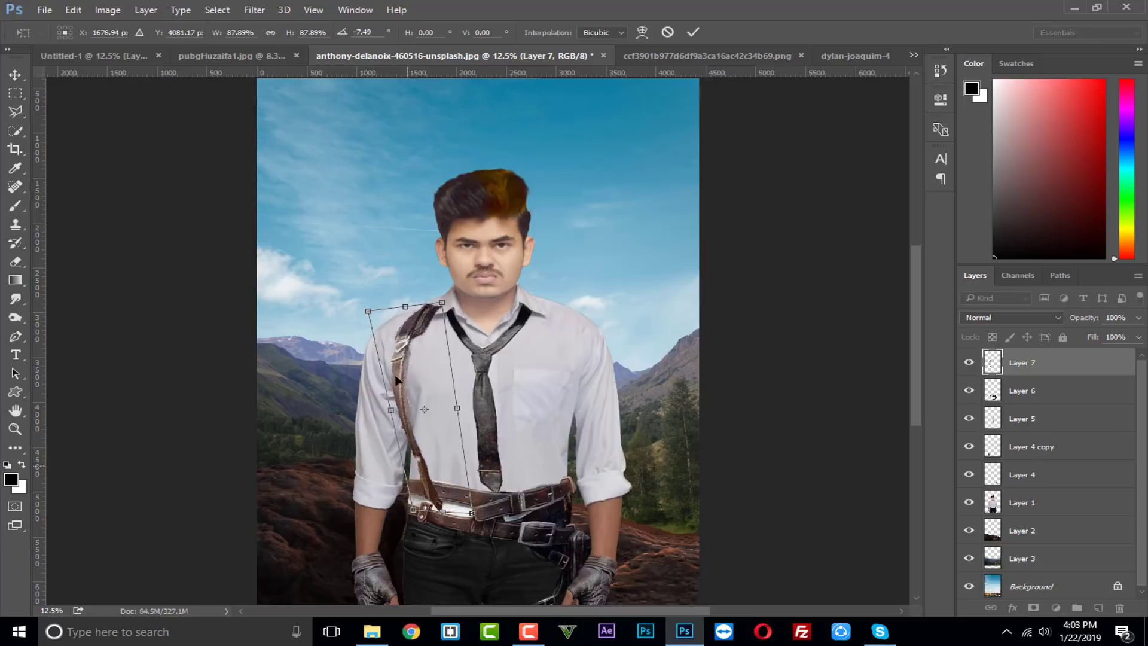
pyautogui.moveTo(368, 312); pyautogui.dragTo(347, 304)
pyautogui.moveTo(443, 306); pyautogui.dragTo(427, 302)
pyautogui.click(693, 31)
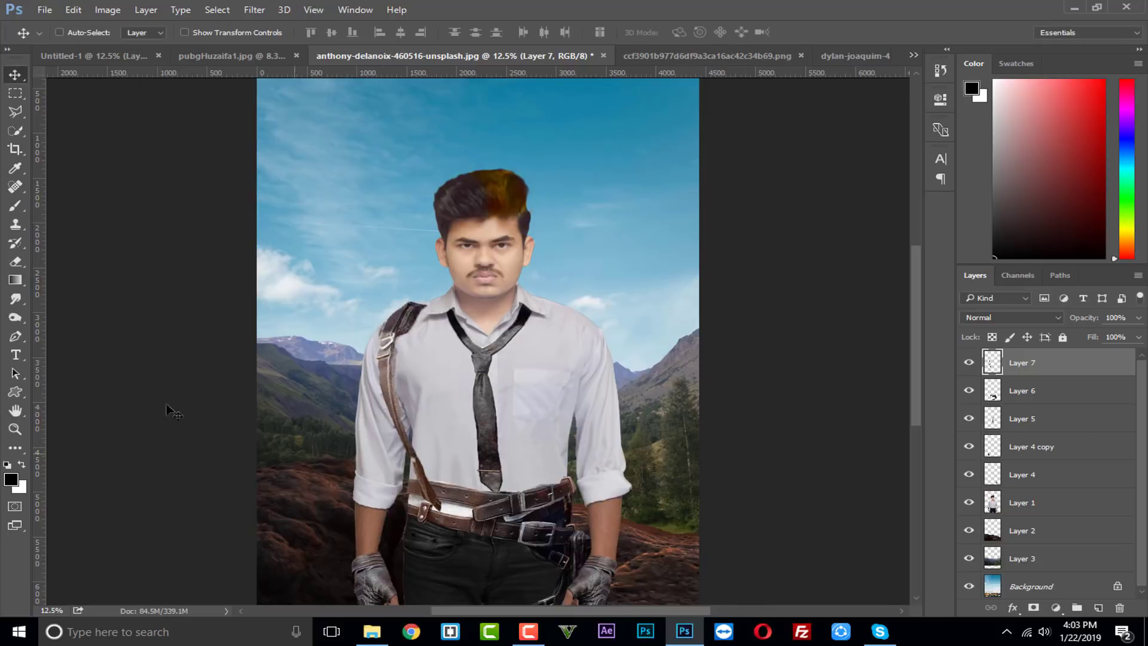
# - Erase the strap's lower end above the belts and shift the strap slightly inward on the man's right shoulder
pyautogui.click(16, 261)
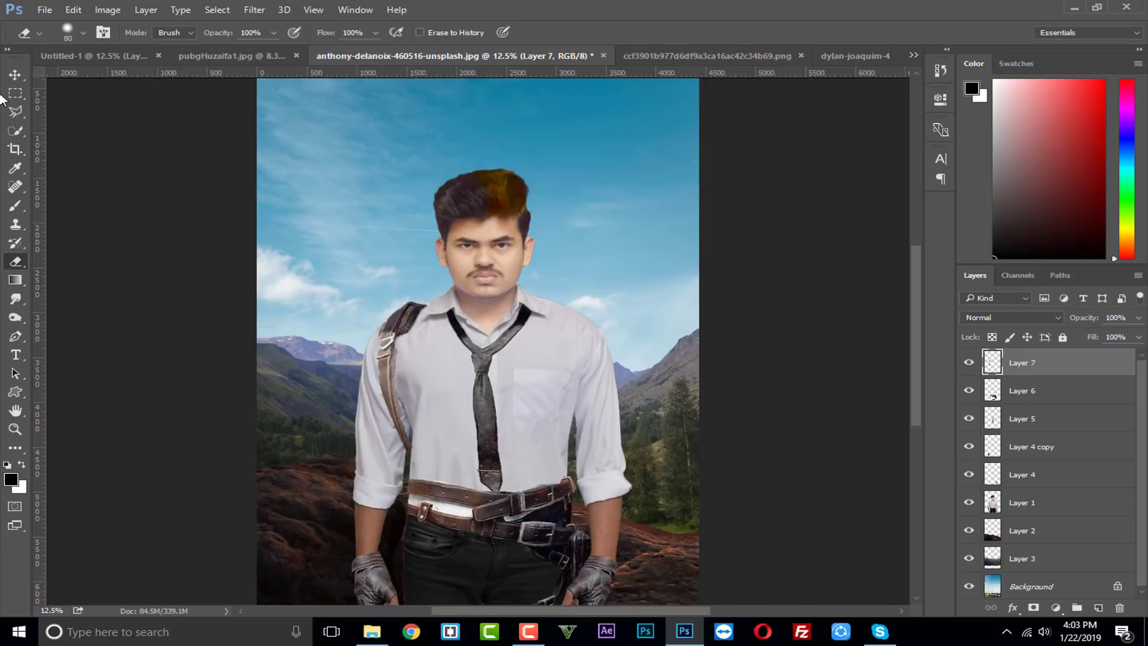
pyautogui.press('v')
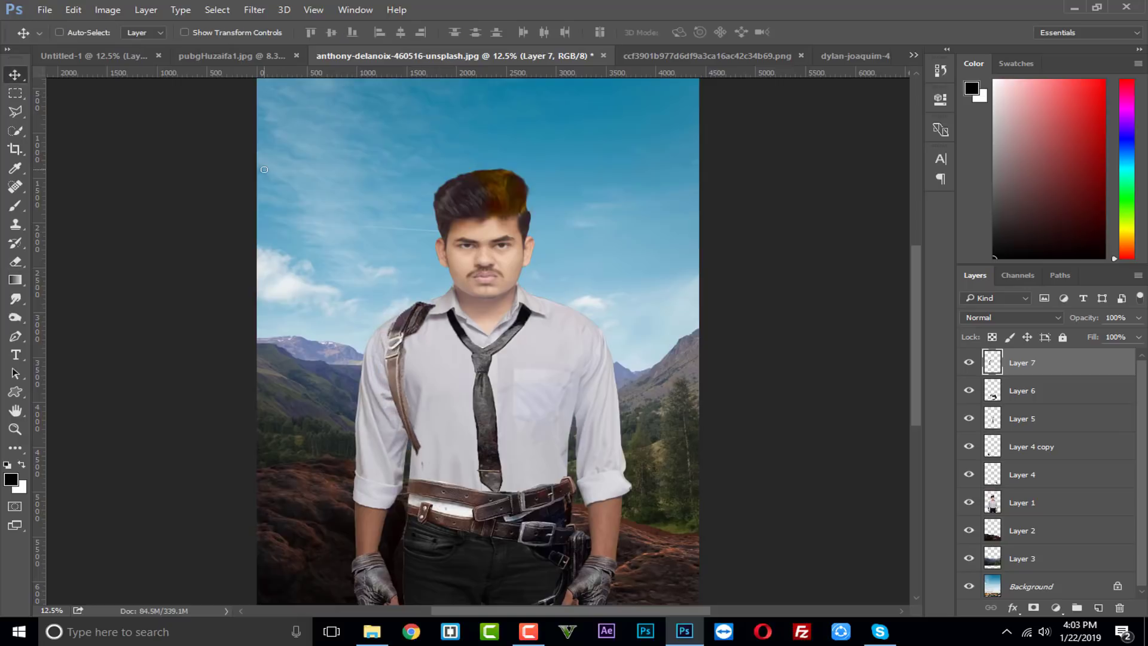
pyautogui.hotkey('ctrl', '+')
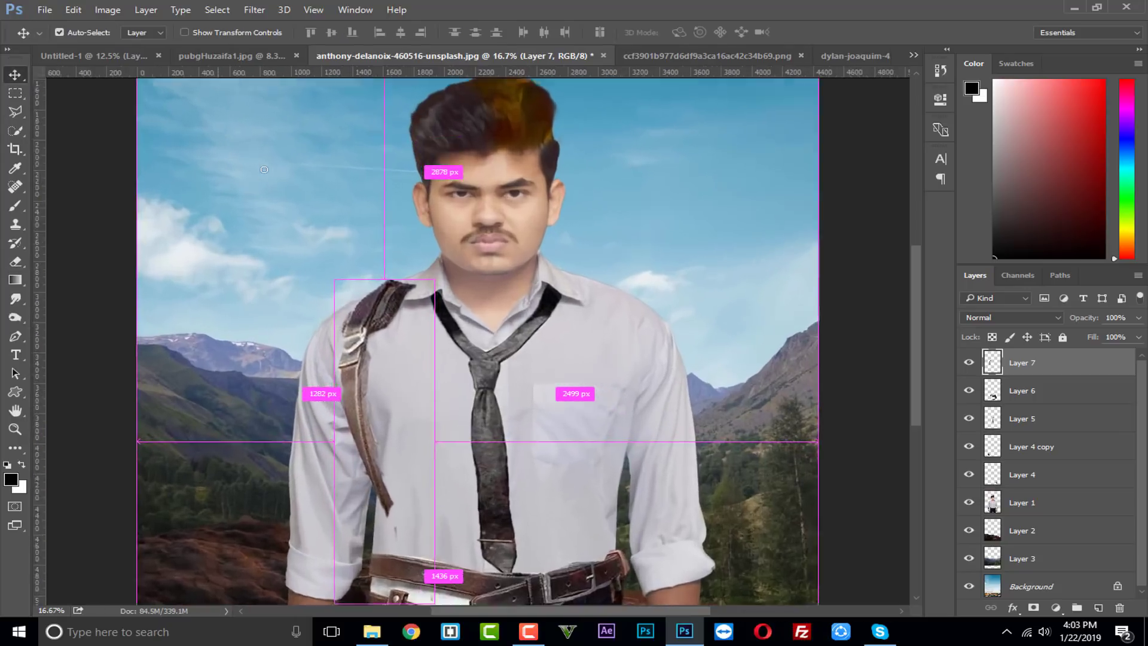
# - Try to bend the upper end of the strap toward the shirt collar with a transformation
pyautogui.hotkey('ctrl', 't')
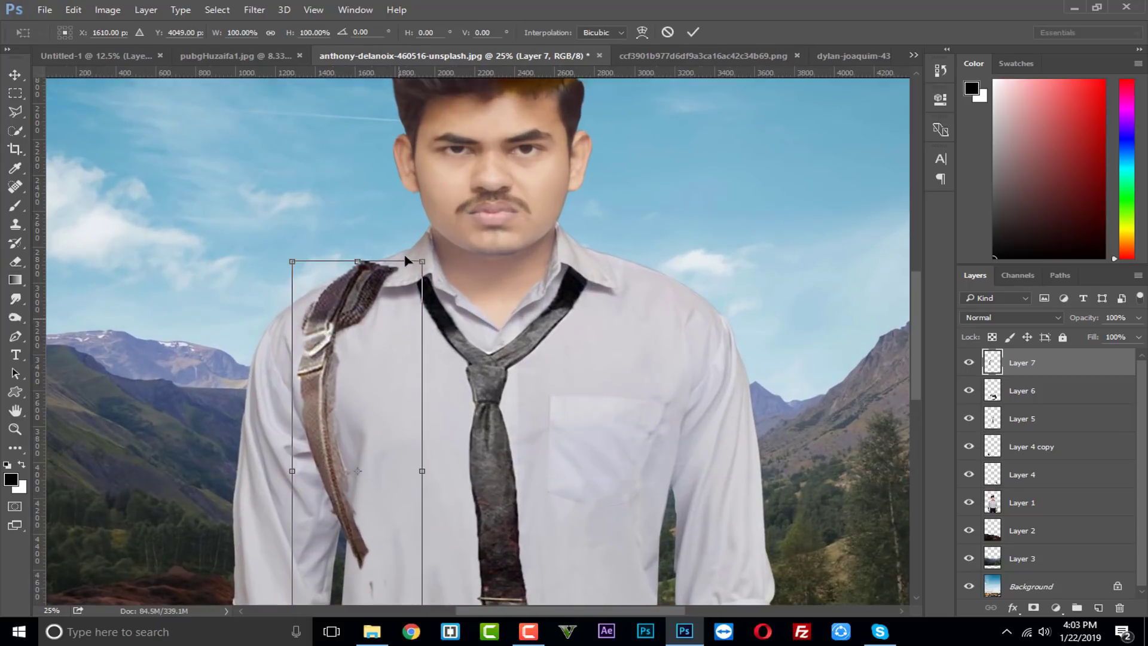
pyautogui.rightClick(357, 297)
pyautogui.click(412, 402)
pyautogui.moveTo(359, 287); pyautogui.dragTo(430, 276)
pyautogui.click(693, 32)
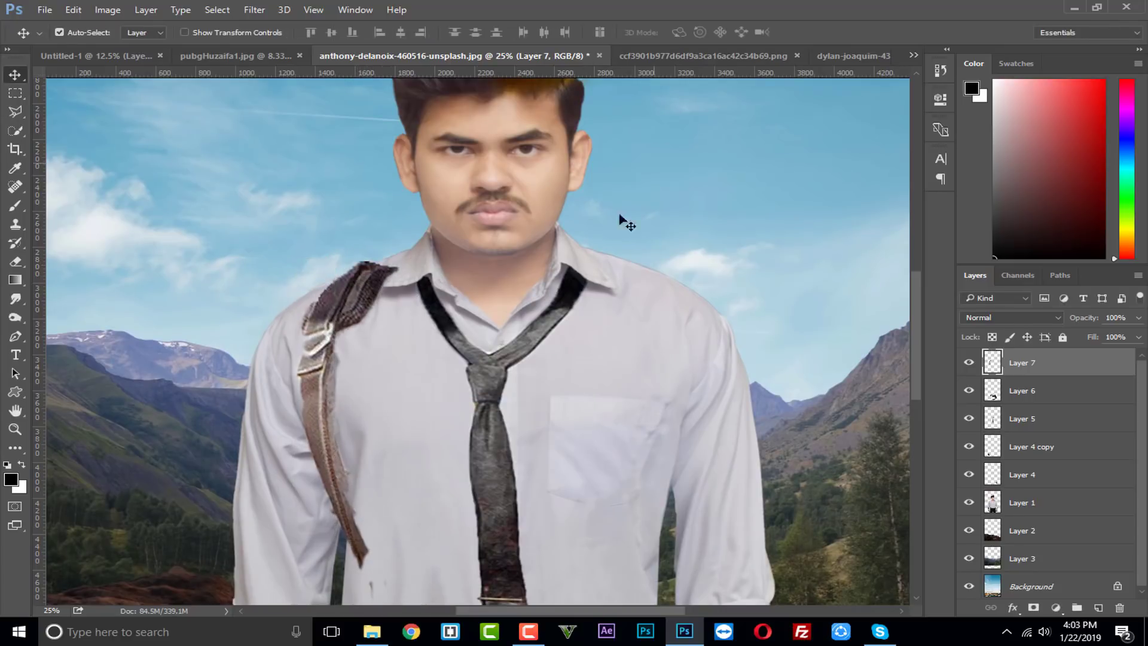
# - Distort the strap's upper corners to follow the man's right shoulder, reposition the strap and apply the transformation
pyautogui.hotkey('ctrl', 't')
pyautogui.moveTo(423, 261); pyautogui.dragTo(393, 265)
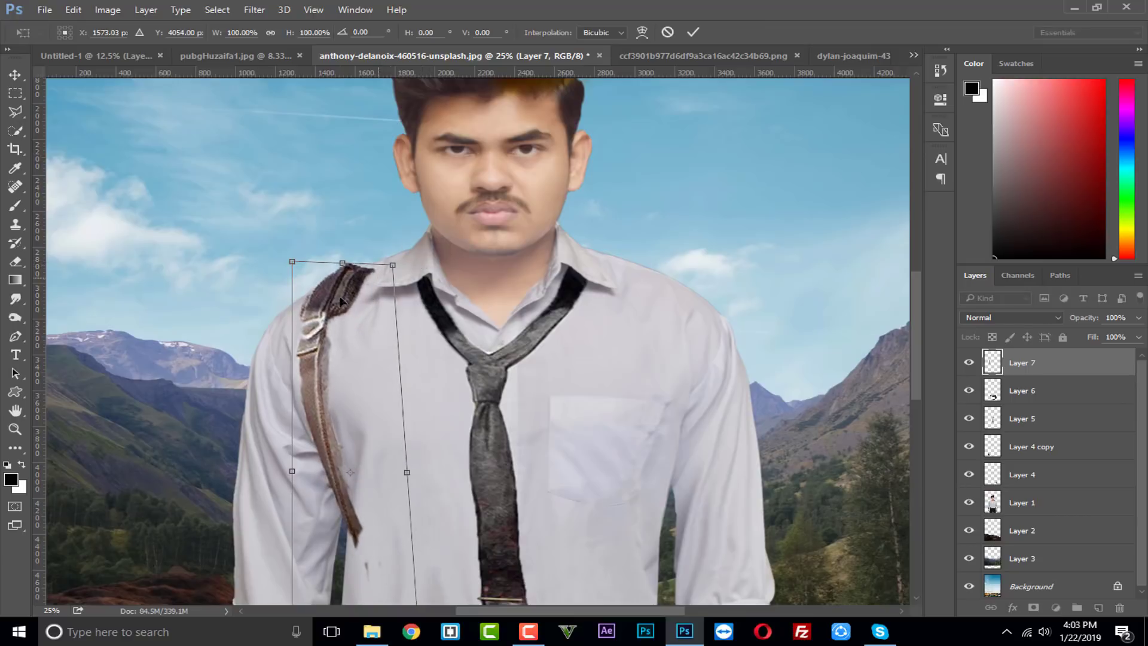
pyautogui.moveTo(288, 265); pyautogui.dragTo(276, 278)
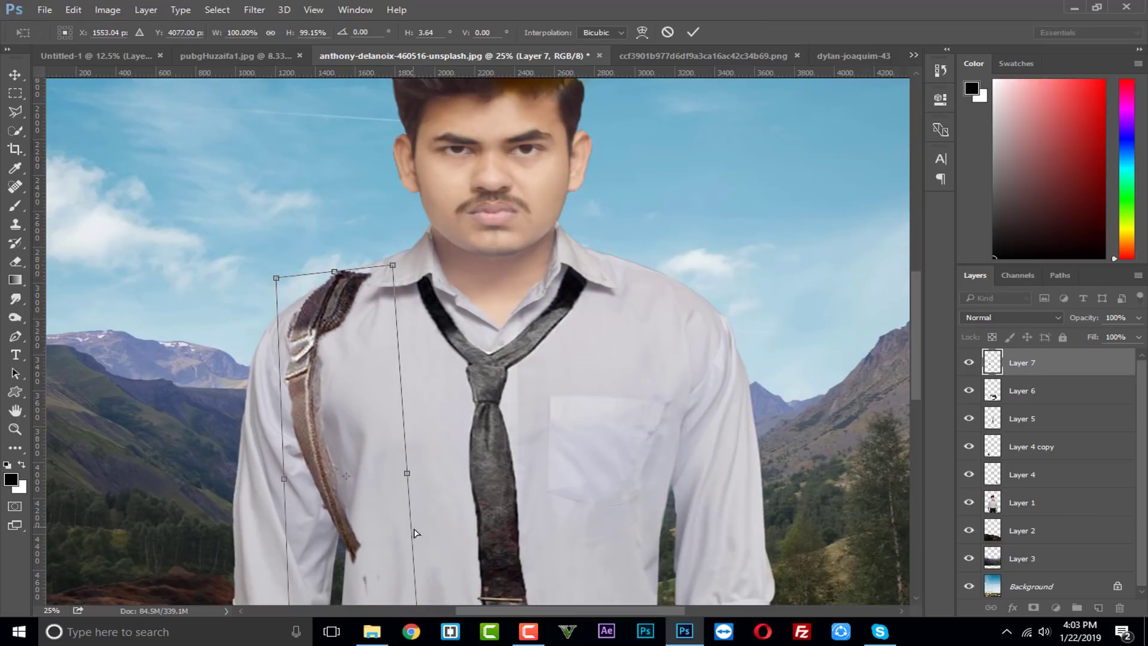
pyautogui.moveTo(299, 459); pyautogui.dragTo(343, 443)
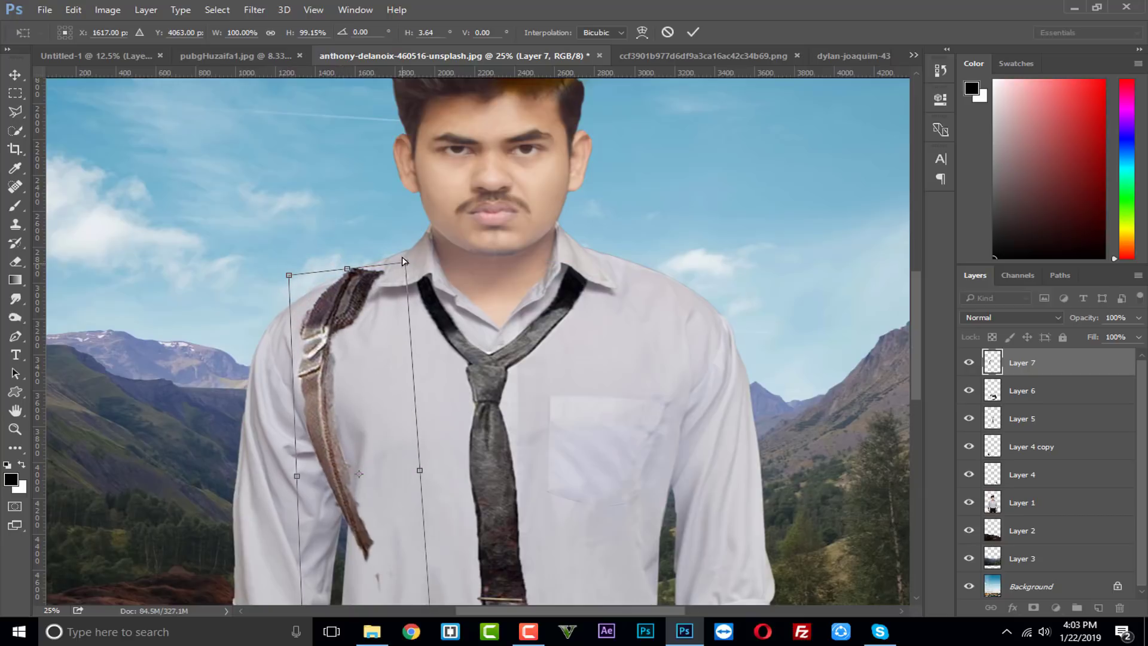
pyautogui.moveTo(404, 261); pyautogui.dragTo(407, 251)
pyautogui.click(693, 32)
# - Erase the strap's lower tip and the stray remnant beneath it so the strap ends at the side of the torso
pyautogui.moveTo(623, 278); pyautogui.dragTo(632, 198)
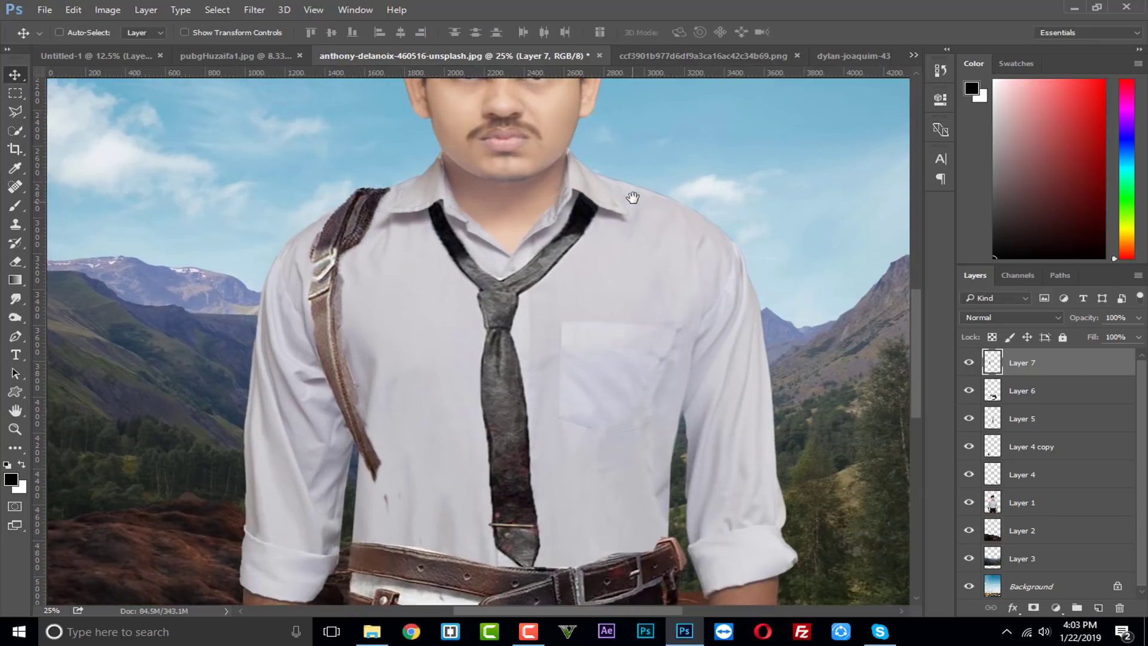
pyautogui.click(15, 261)
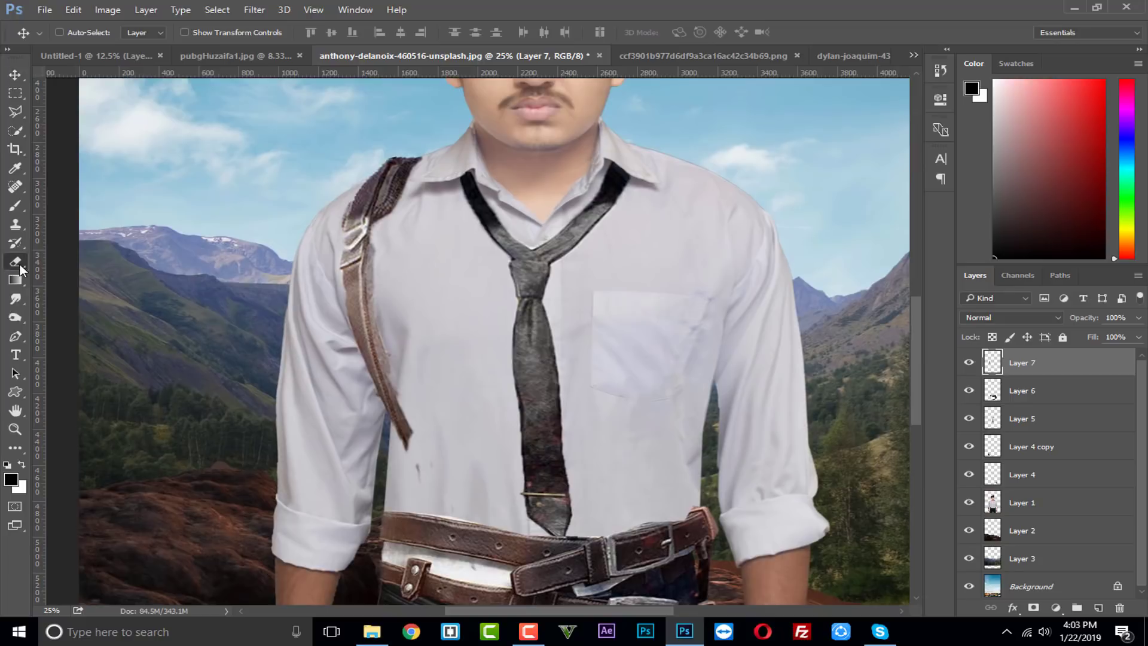
pyautogui.moveTo(403, 409); pyautogui.dragTo(401, 438)
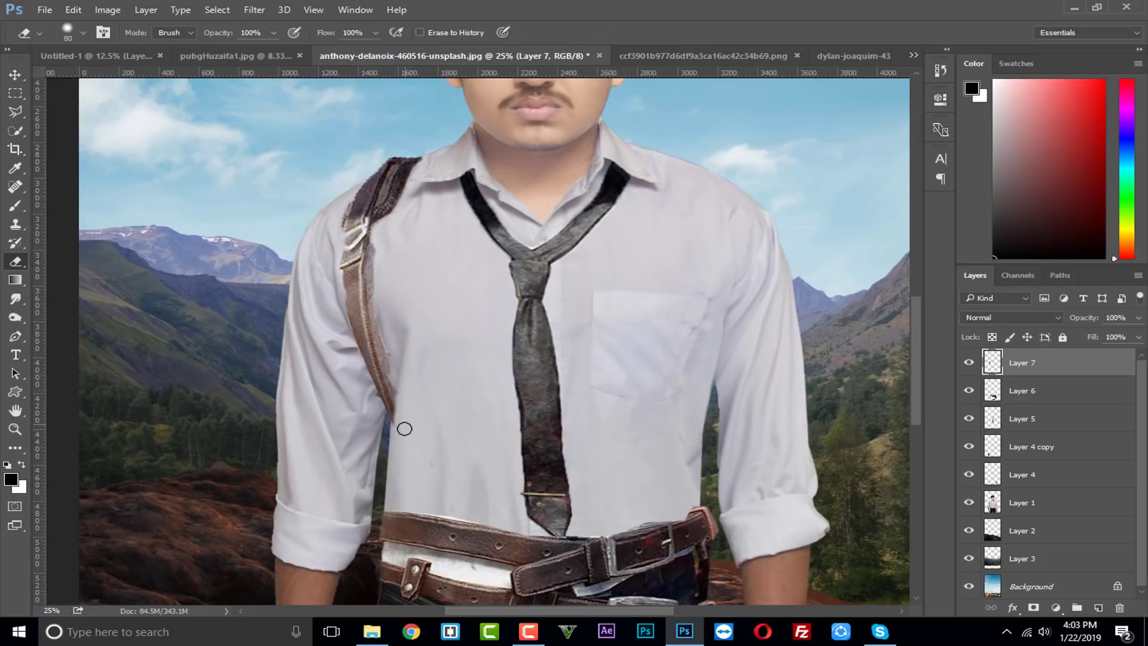
pyautogui.scroll(3, 633, 391)
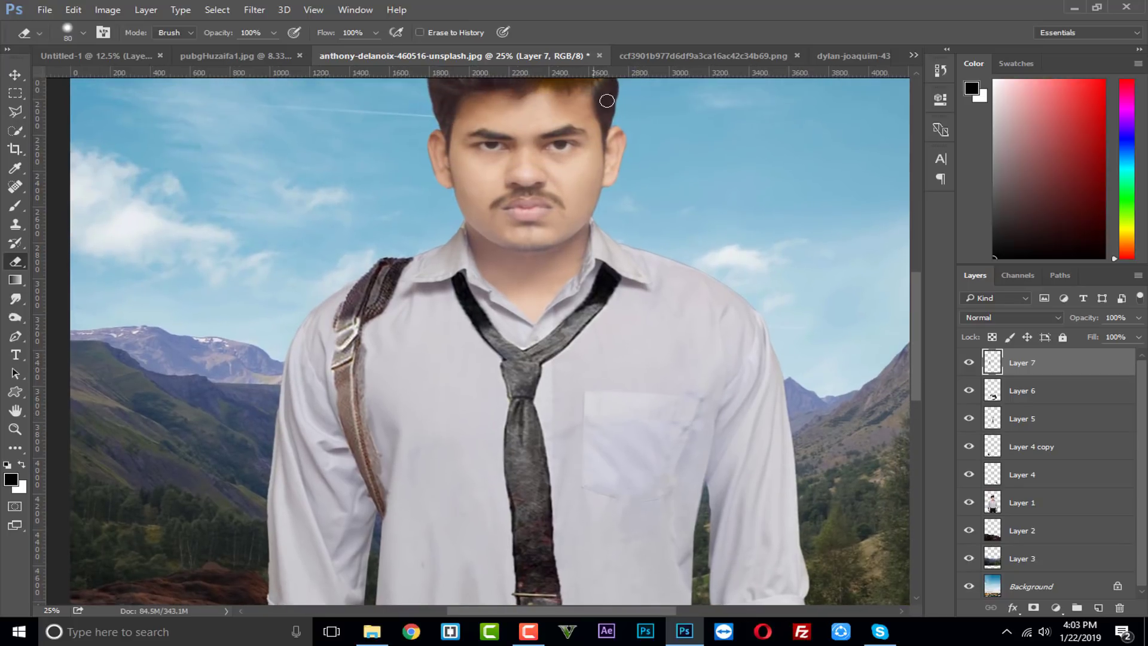
# - Switch to the PUBG character image, try to select the rifle with the Quick Selection tool, and clear the selection
pyautogui.click(735, 55)
pyautogui.moveTo(418, 154); pyautogui.dragTo(383, 322)
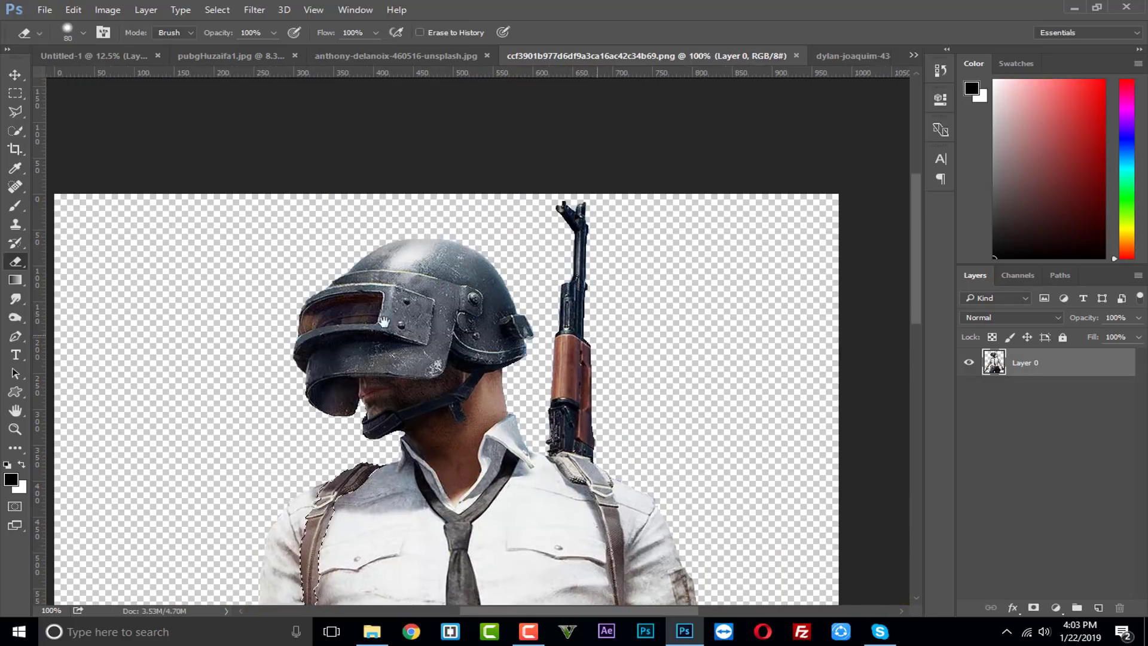
pyautogui.click(15, 130)
pyautogui.click(559, 394)
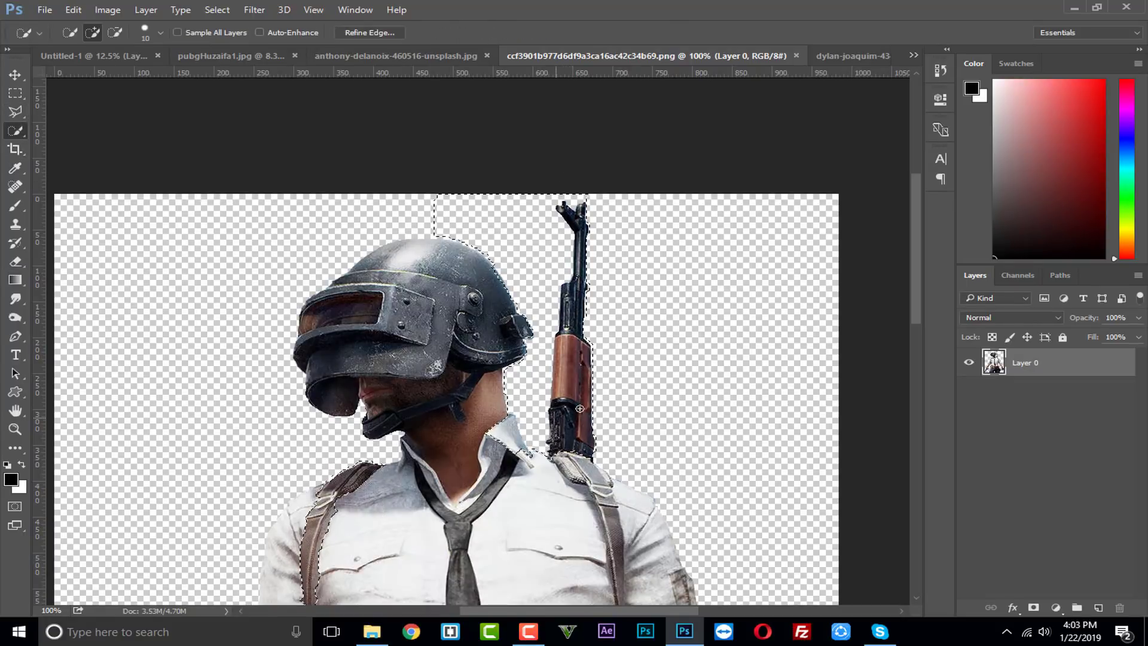
pyautogui.hotkey('ctrl', 'd')
# - Outline the rifle and the shoulder strap below it with the Polygonal Lasso, following the strap down to its lower end
pyautogui.click(13, 113)
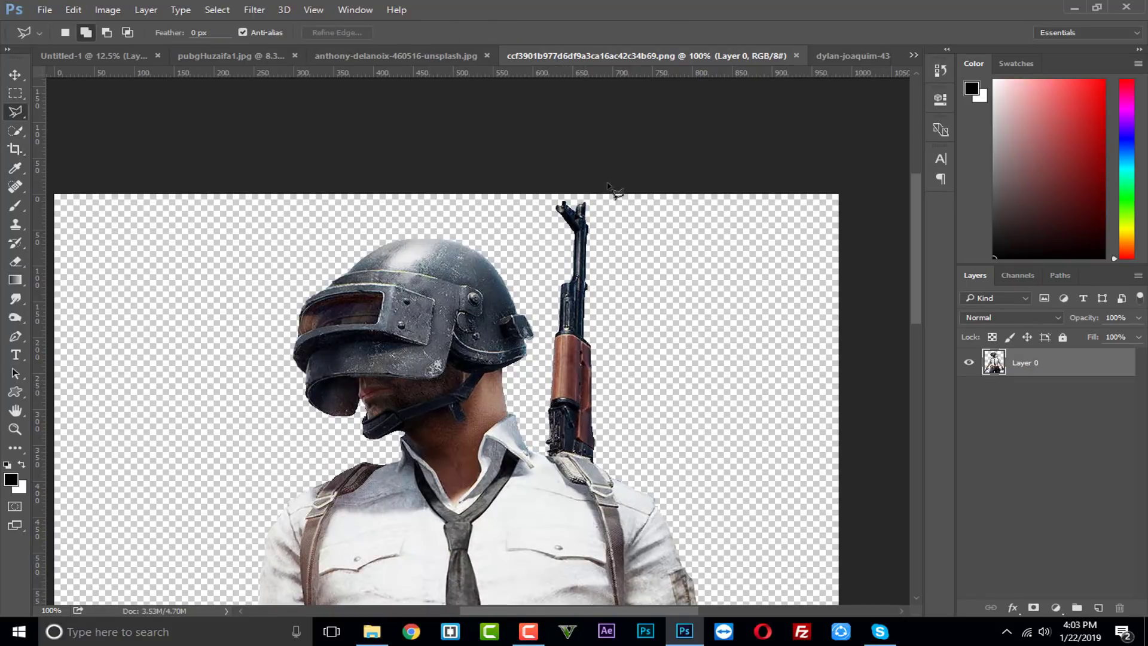
pyautogui.click(531, 169)
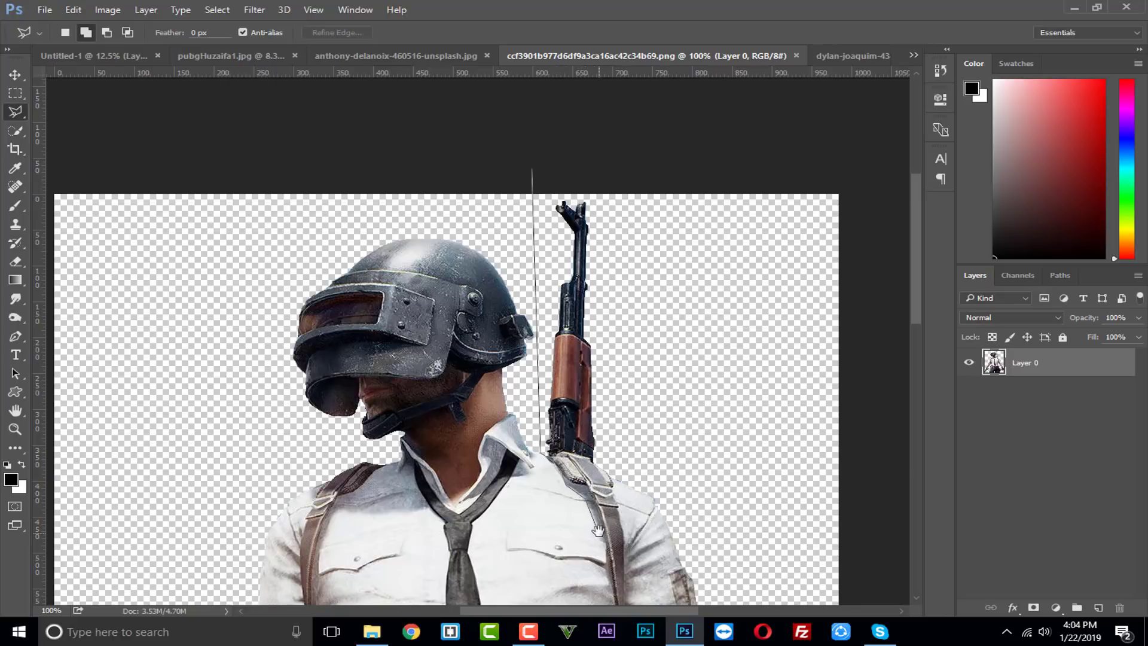
pyautogui.moveTo(597, 530); pyautogui.dragTo(529, 357)
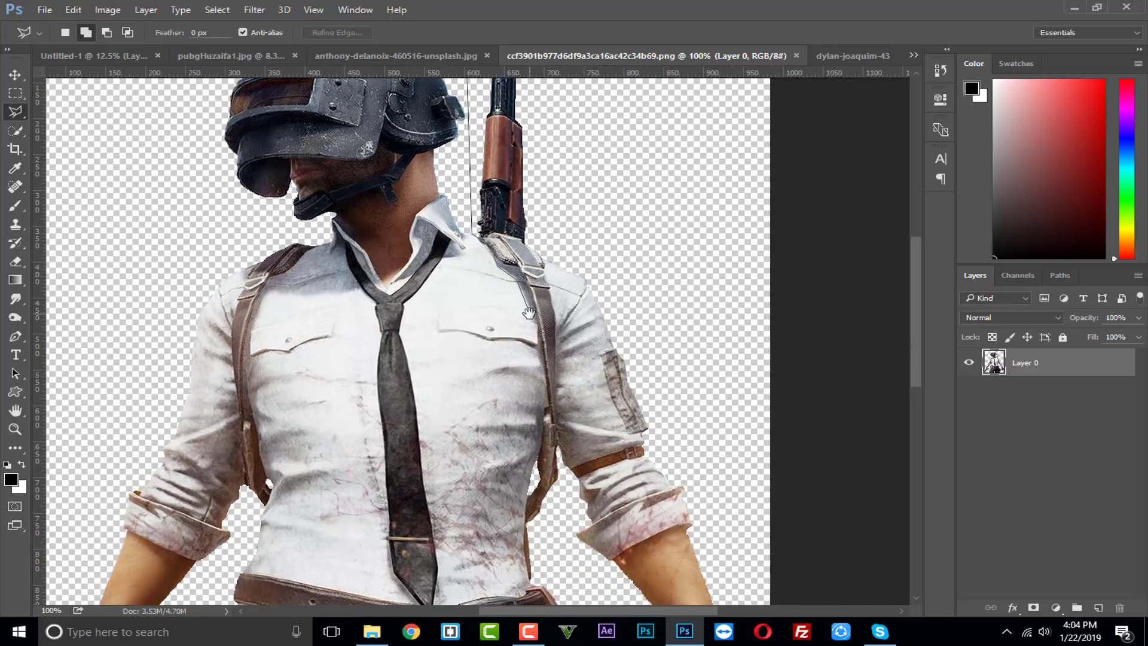
pyautogui.click(549, 418)
pyautogui.click(528, 520)
pyautogui.click(555, 522)
pyautogui.click(565, 482)
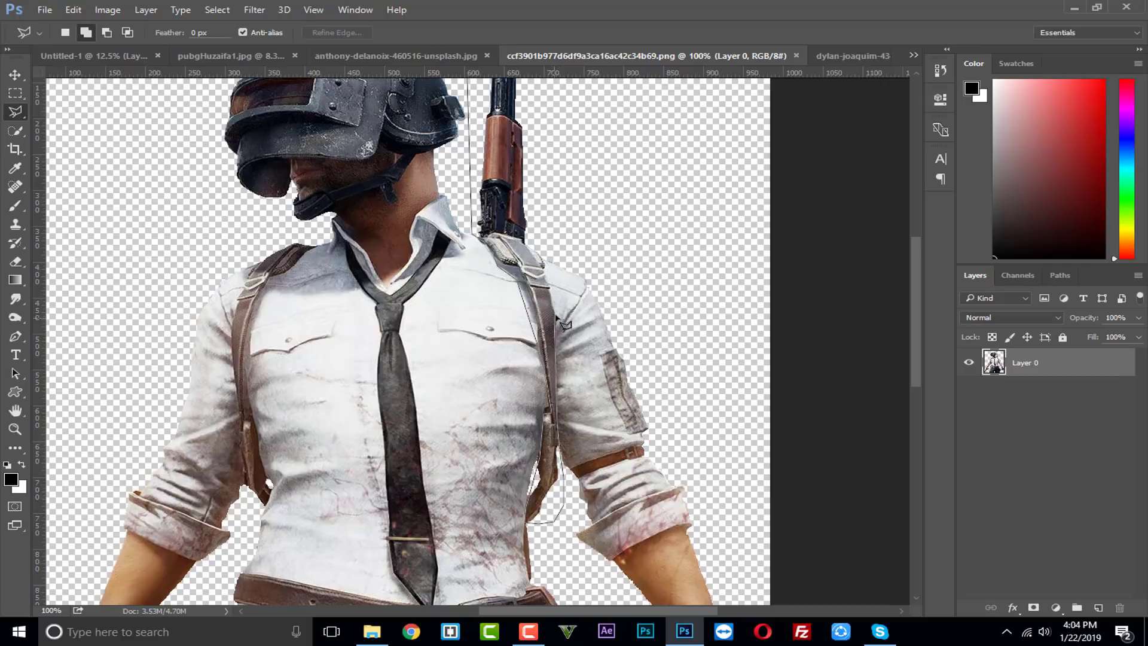
pyautogui.click(529, 240)
pyautogui.scroll(3, 554, 155)
pyautogui.click(585, 176)
pyautogui.click(578, 89)
pyautogui.doubleClick(467, 100)
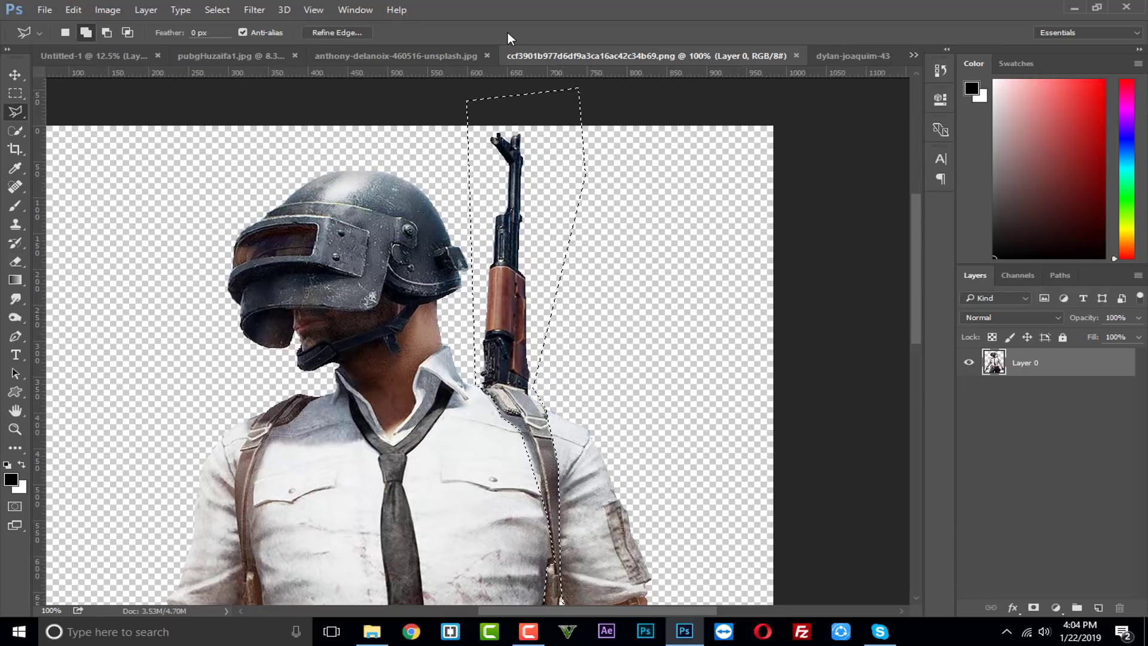
# - Paste the rifle with its strap into the poster and enlarge it to about 874%
pyautogui.click(383, 55)
pyautogui.moveTo(518, 337); pyautogui.dragTo(518, 335)
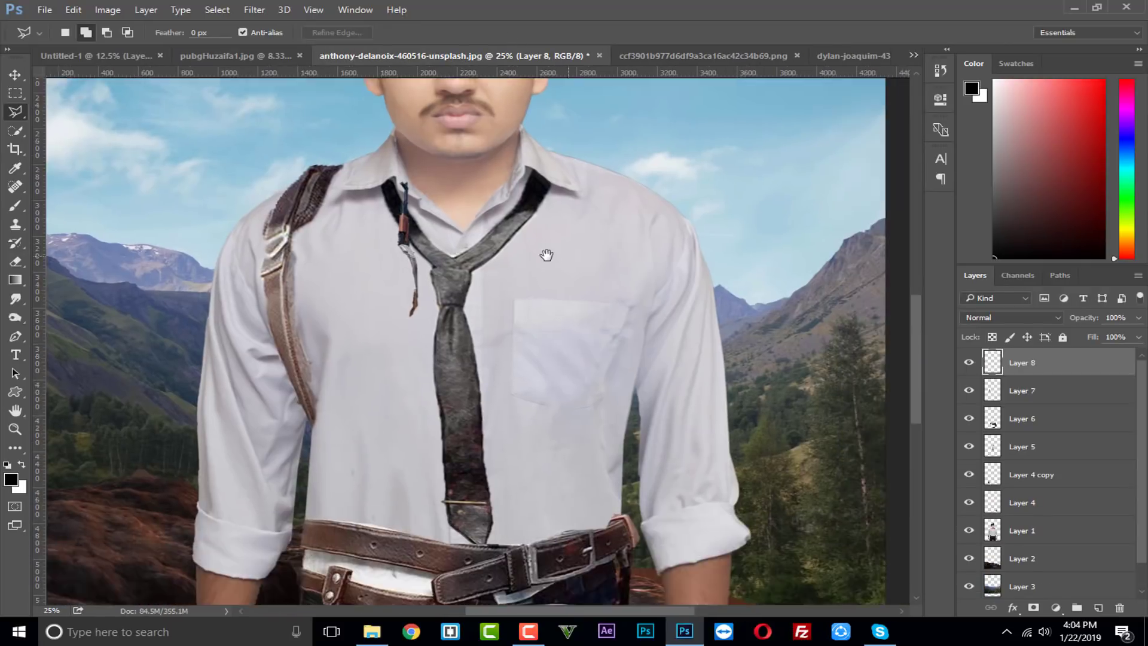
pyautogui.scroll(-3, 546, 253)
pyautogui.hscroll(4, 545, 253)
pyautogui.hotkey('ctrl', 't')
pyautogui.moveTo(392, 188); pyautogui.dragTo(551, 103)
pyautogui.hotkey('ctrl', '-')
pyautogui.hotkey('ctrl', '-')
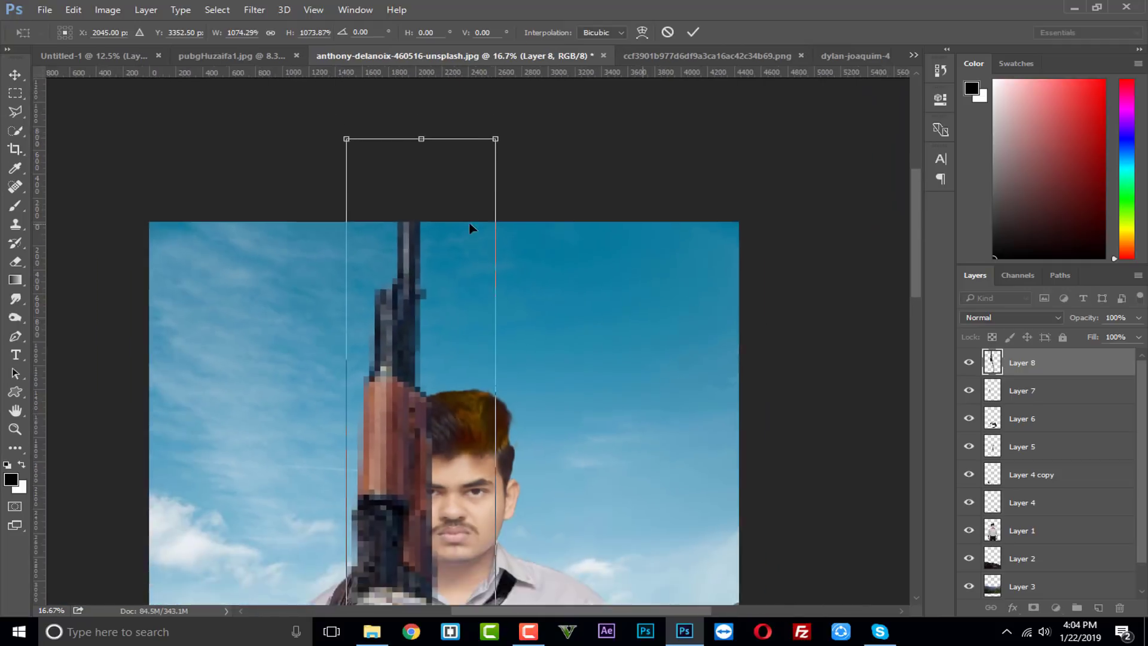
pyautogui.moveTo(489, 180); pyautogui.dragTo(486, 258)
pyautogui.moveTo(666, 389); pyautogui.dragTo(644, 258)
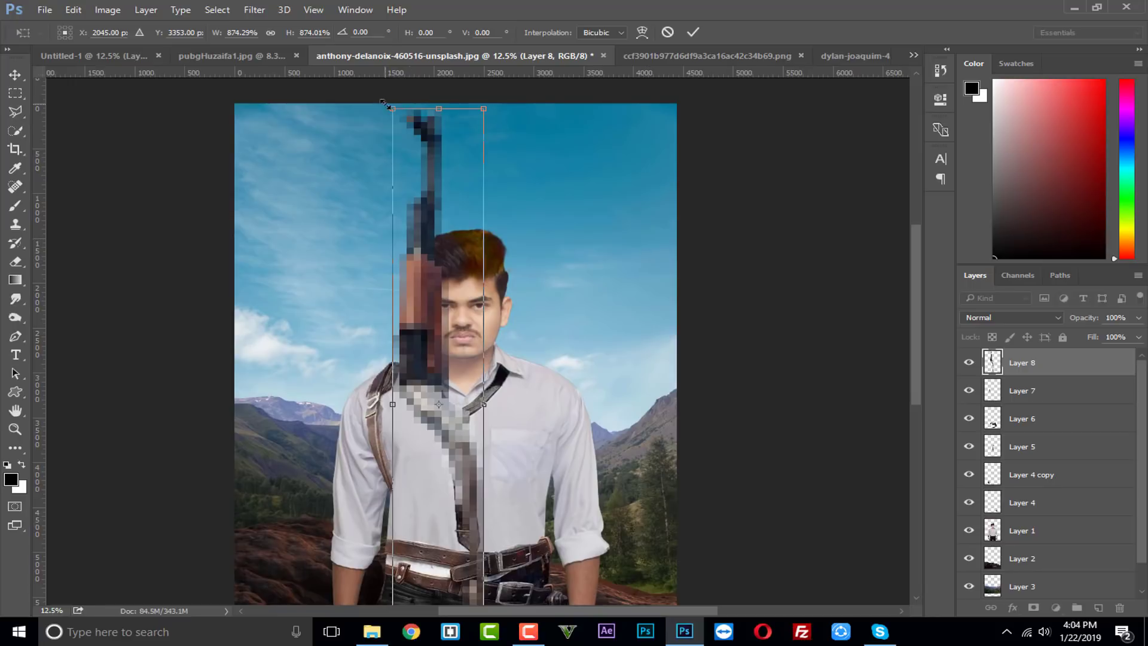
# - Scale the rifle and strap down to fit the man's left shoulder, tilt them about 1.3°, position them there and apply the transformation
pyautogui.moveTo(385, 104); pyautogui.dragTo(417, 179)
pyautogui.moveTo(446, 239); pyautogui.dragTo(562, 232)
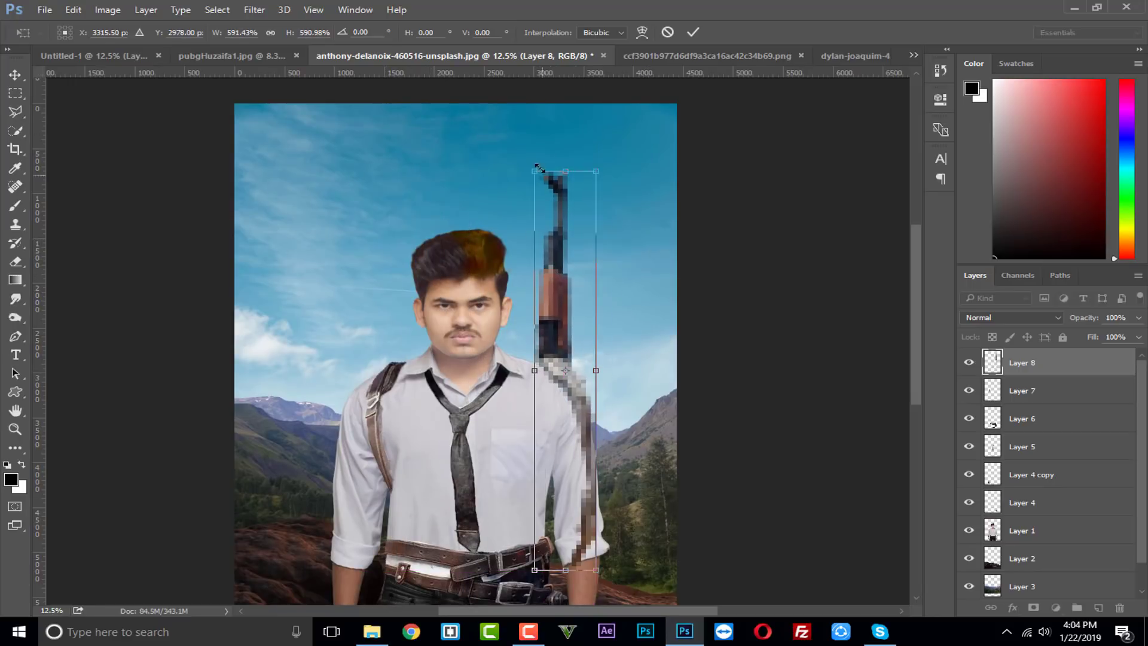
pyautogui.moveTo(533, 170); pyautogui.dragTo(545, 250)
pyautogui.moveTo(573, 311); pyautogui.dragTo(568, 281)
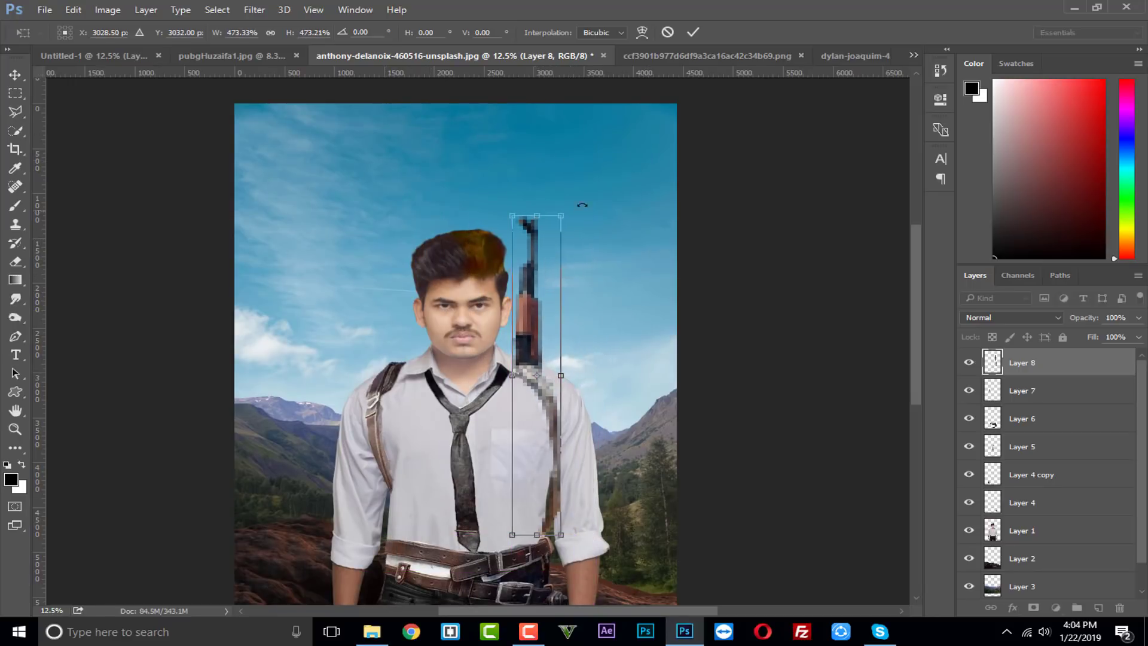
pyautogui.moveTo(584, 205); pyautogui.dragTo(607, 195)
pyautogui.moveTo(540, 278); pyautogui.dragTo(567, 338)
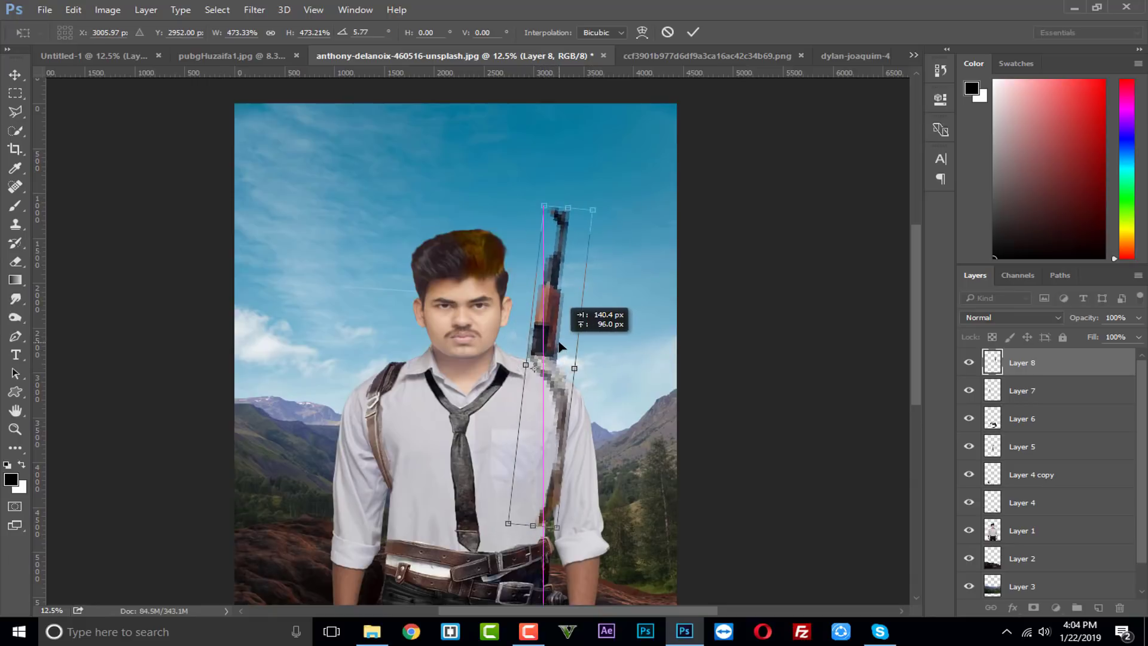
pyautogui.moveTo(619, 211); pyautogui.dragTo(621, 175)
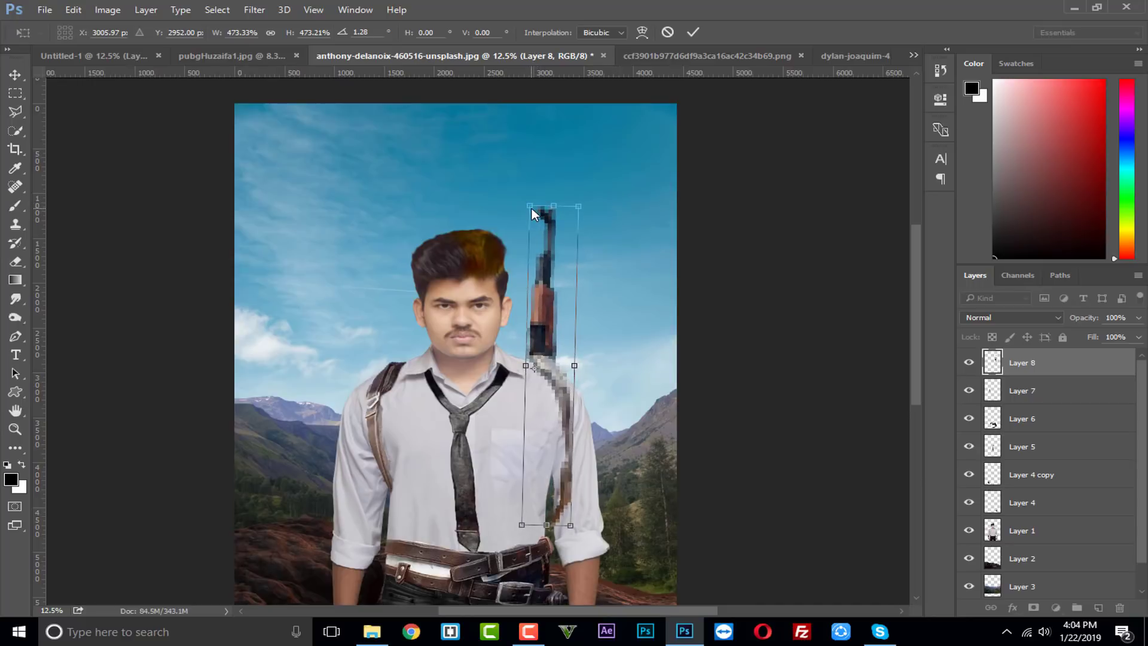
pyautogui.moveTo(529, 204)
pyautogui.mouseDown()
pyautogui.moveTo(531, 246)
pyautogui.moveTo(524, 195)
pyautogui.mouseUp()
pyautogui.moveTo(543, 290); pyautogui.dragTo(547, 317)
pyautogui.click(693, 33)
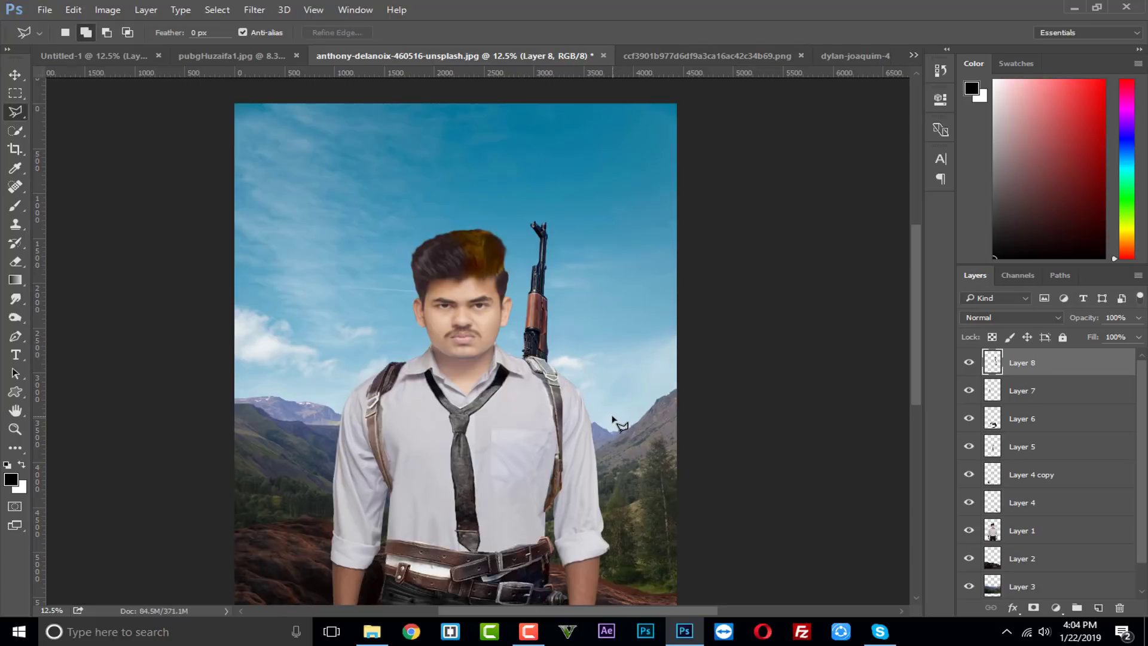
# - Erase the lower tip of the rifle's strap beside the man's waist, and return to the PUBG character image
pyautogui.click(13, 263)
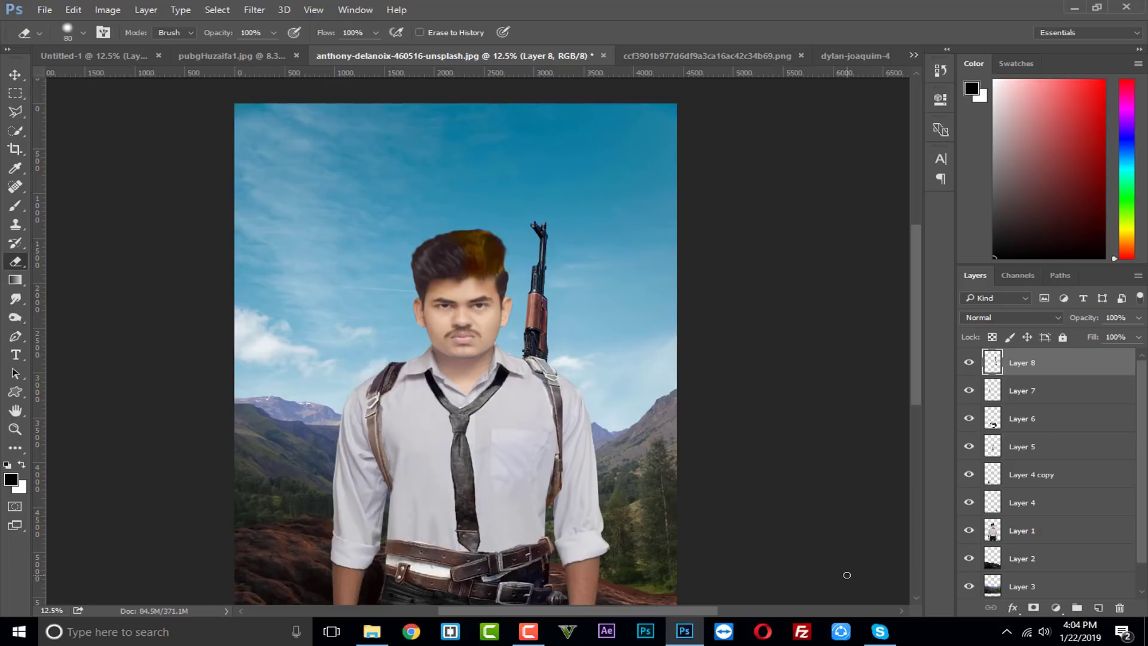
pyautogui.hotkey('ctrl', '-')
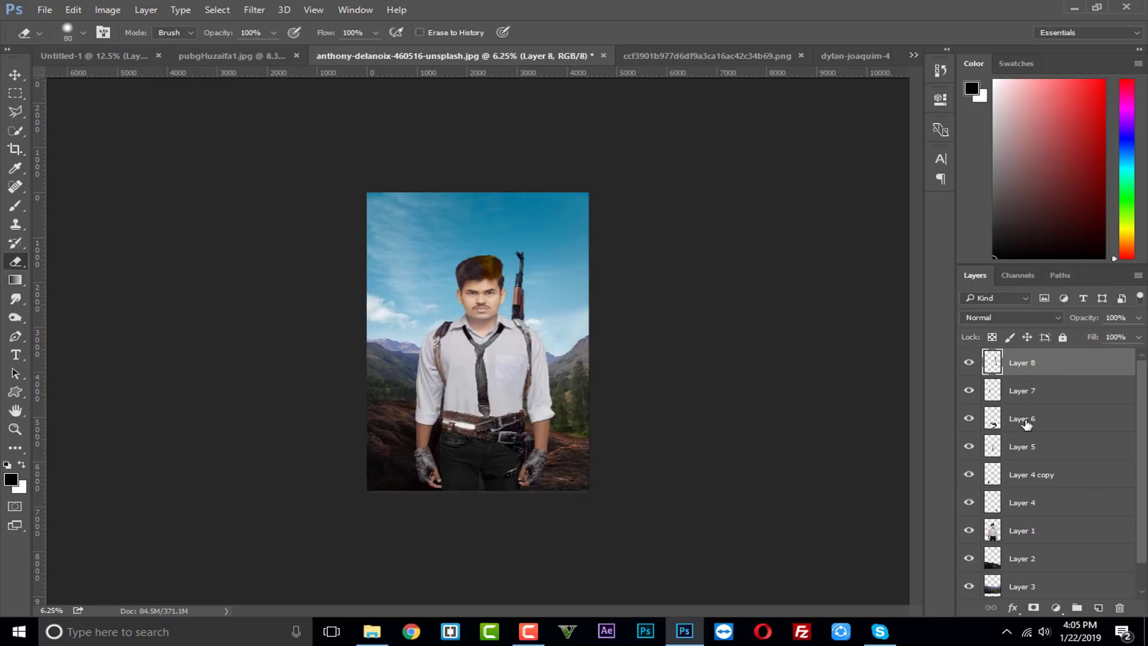
pyautogui.click(743, 56)
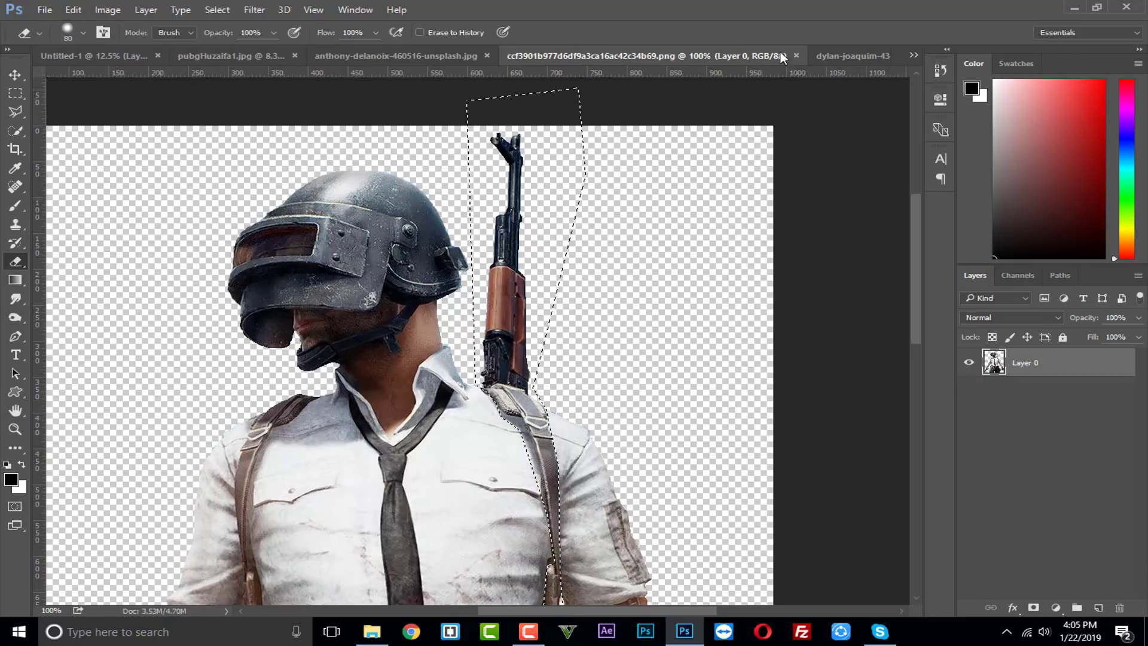
# - Close the PUBG character image and the mountain valley image without saving, and return to the poster
pyautogui.click(798, 57)
pyautogui.click(760, 59)
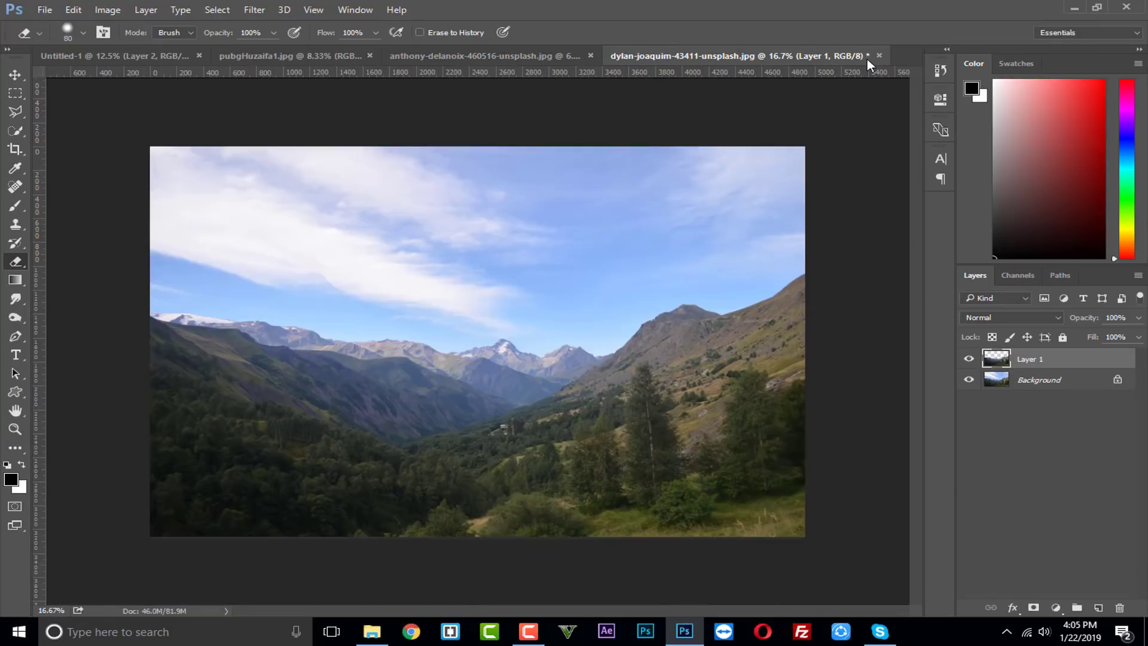
pyautogui.hotkey('ctrl', 'w')
pyautogui.click(556, 241)
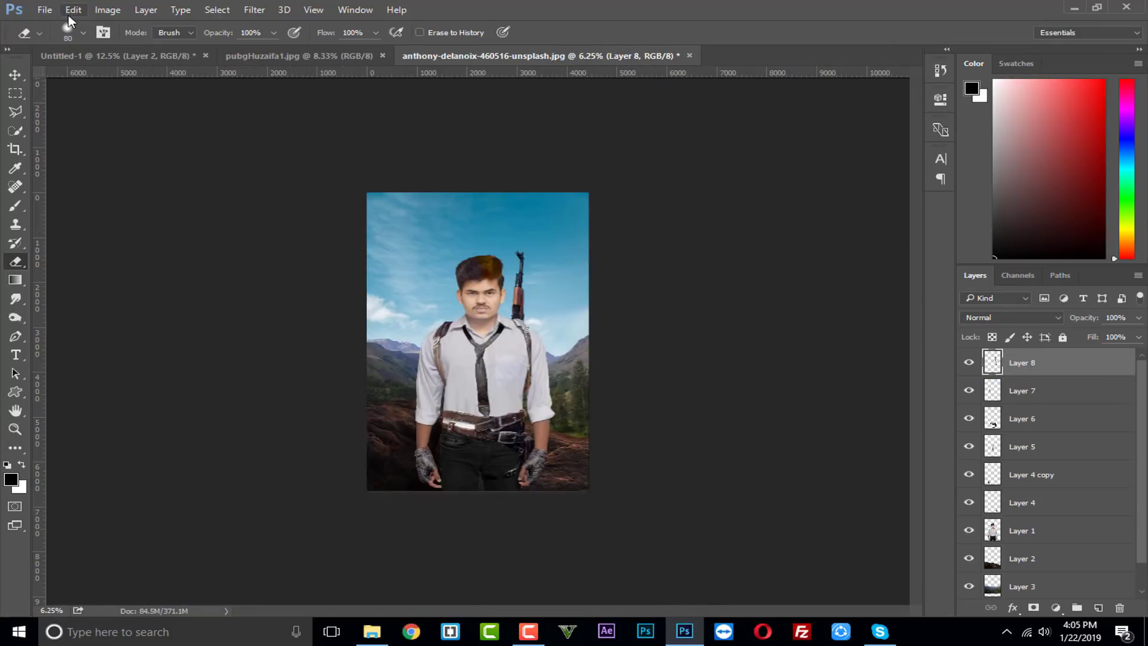
# - Open the bullets image 5091eb7c38ae6.preview-620.jpg from the PUBG folder
pyautogui.click(47, 11)
pyautogui.click(61, 40)
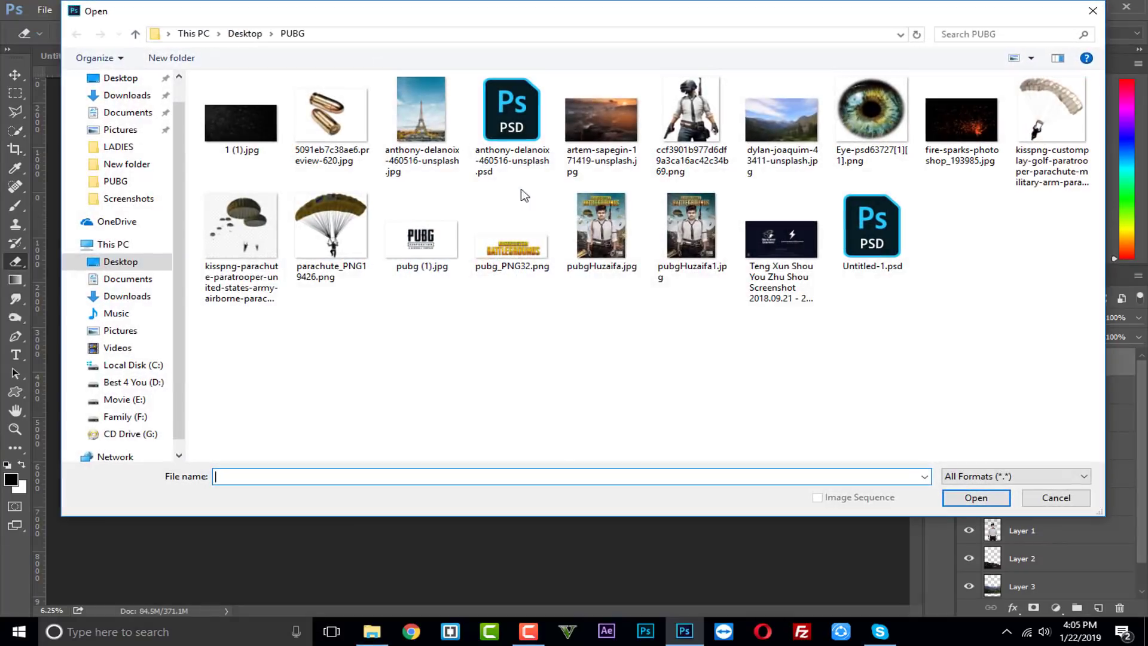
pyautogui.click(421, 236)
pyautogui.keyDown('ctrl'); pyautogui.click(512, 236); pyautogui.keyUp('ctrl')
pyautogui.keyDown('ctrl'); pyautogui.click(330, 233); pyautogui.keyUp('ctrl')
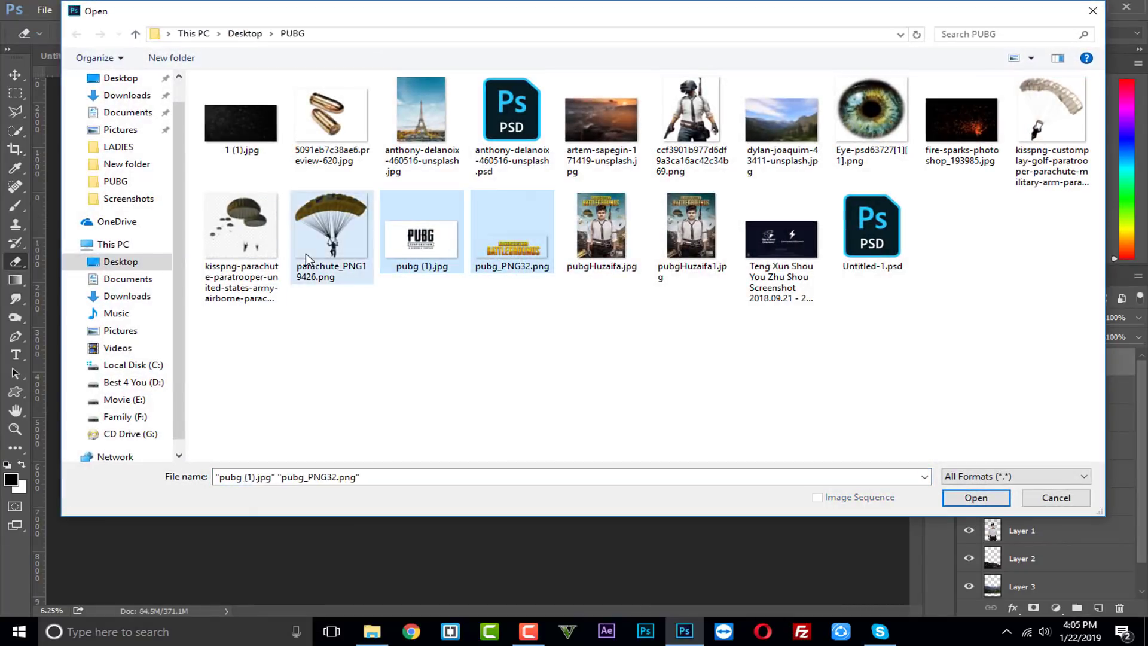
pyautogui.keyDown('ctrl'); pyautogui.click(241, 234); pyautogui.keyUp('ctrl')
pyautogui.keyDown('ctrl'); pyautogui.click(351, 169); pyautogui.keyUp('ctrl')
pyautogui.click(571, 334)
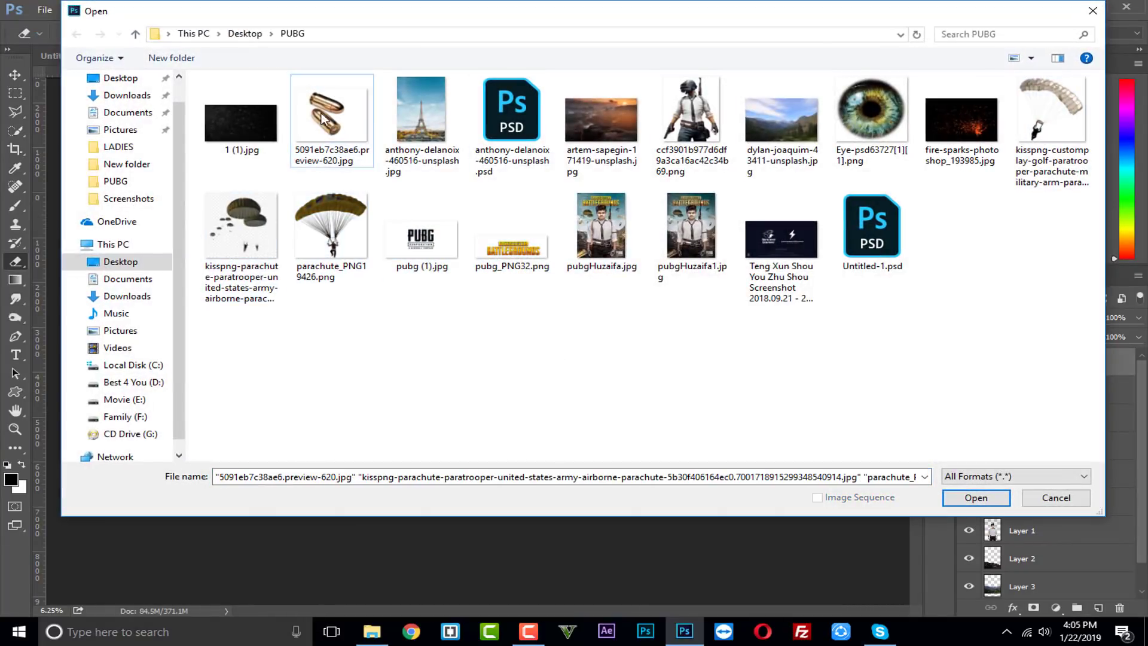
pyautogui.click(976, 498)
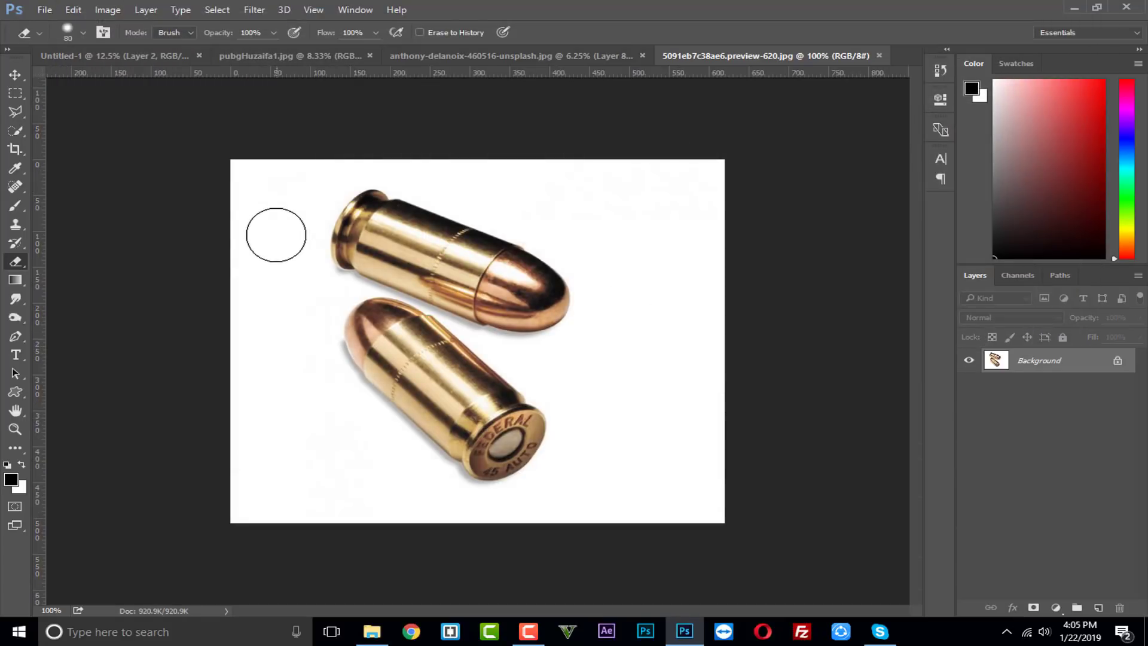
# - Copy the bullets image into the poster, placing it in the sky beside the man's head
pyautogui.click(15, 74)
pyautogui.moveTo(335, 310)
pyautogui.mouseDown()
pyautogui.moveTo(421, 55)
pyautogui.moveTo(429, 306)
pyautogui.mouseUp()
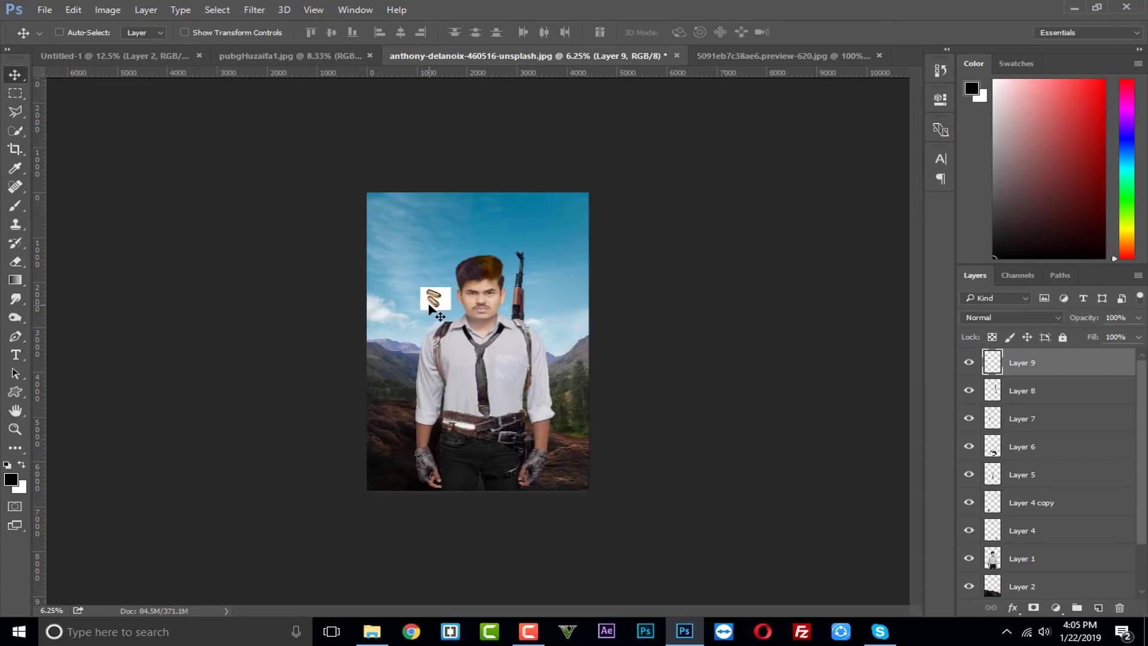
pyautogui.hotkey('ctrl', '+')
pyautogui.hotkey('ctrl', '+')
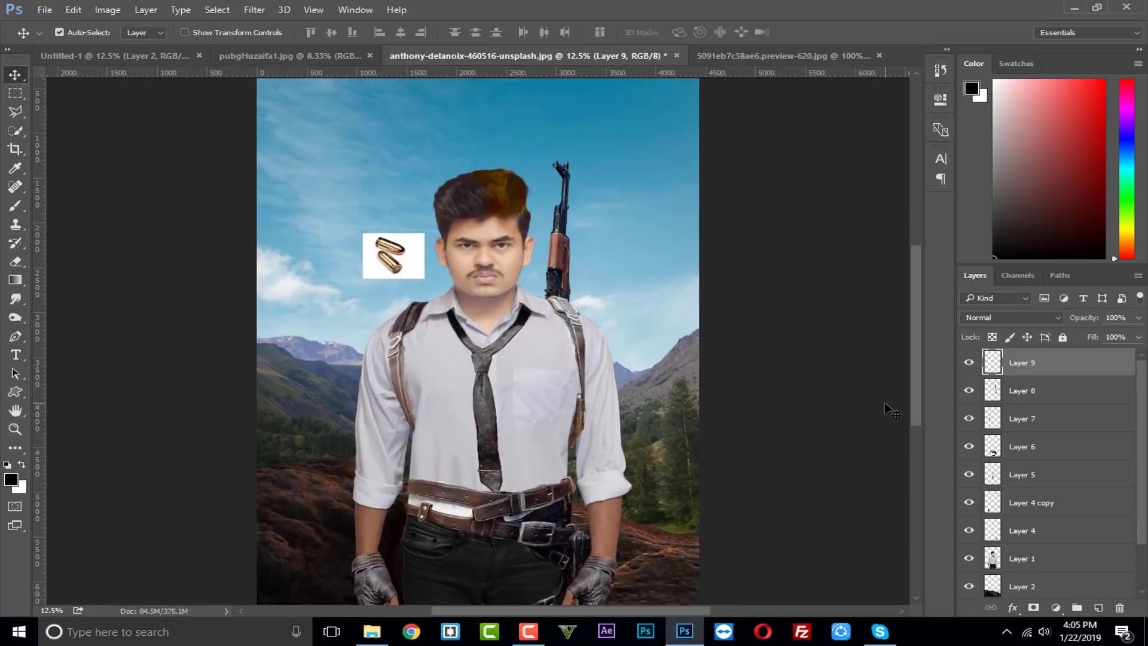
# - Try the Multiply and Darken blend modes on the bullets layer and return it to Normal
pyautogui.click(1035, 316)
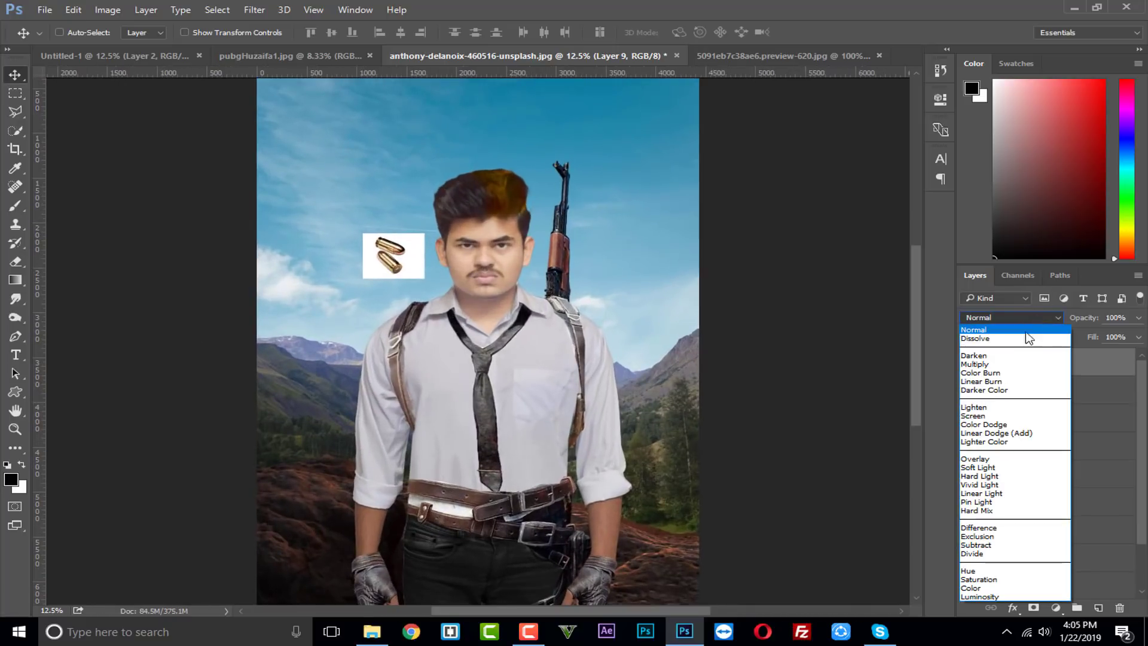
pyautogui.click(1016, 364)
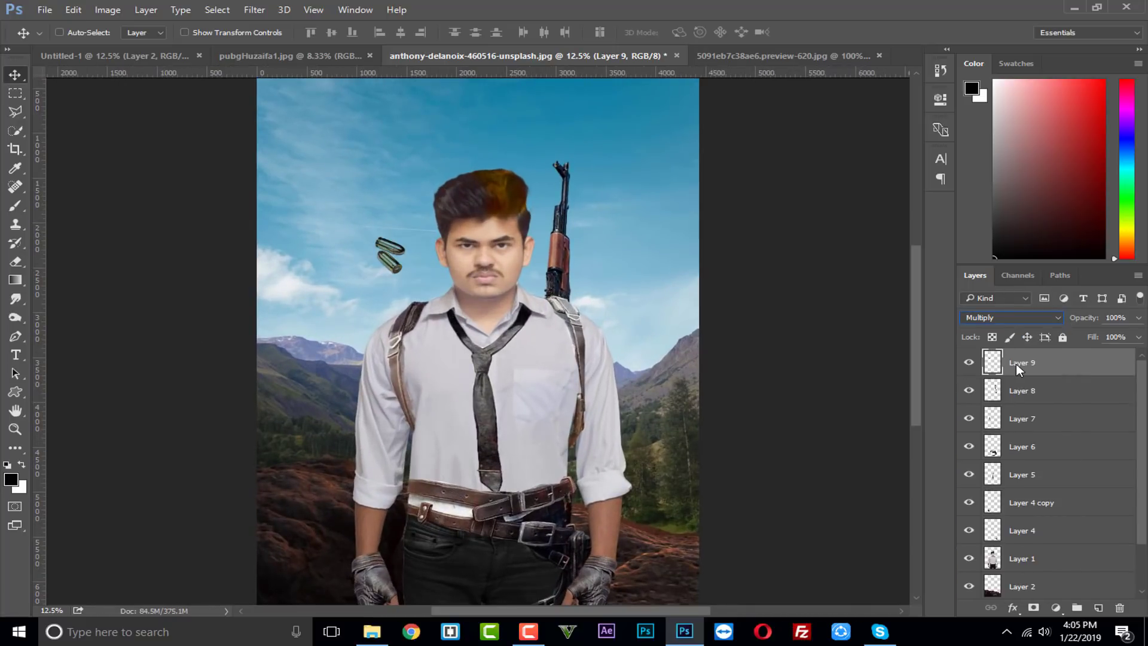
pyautogui.click(1012, 318)
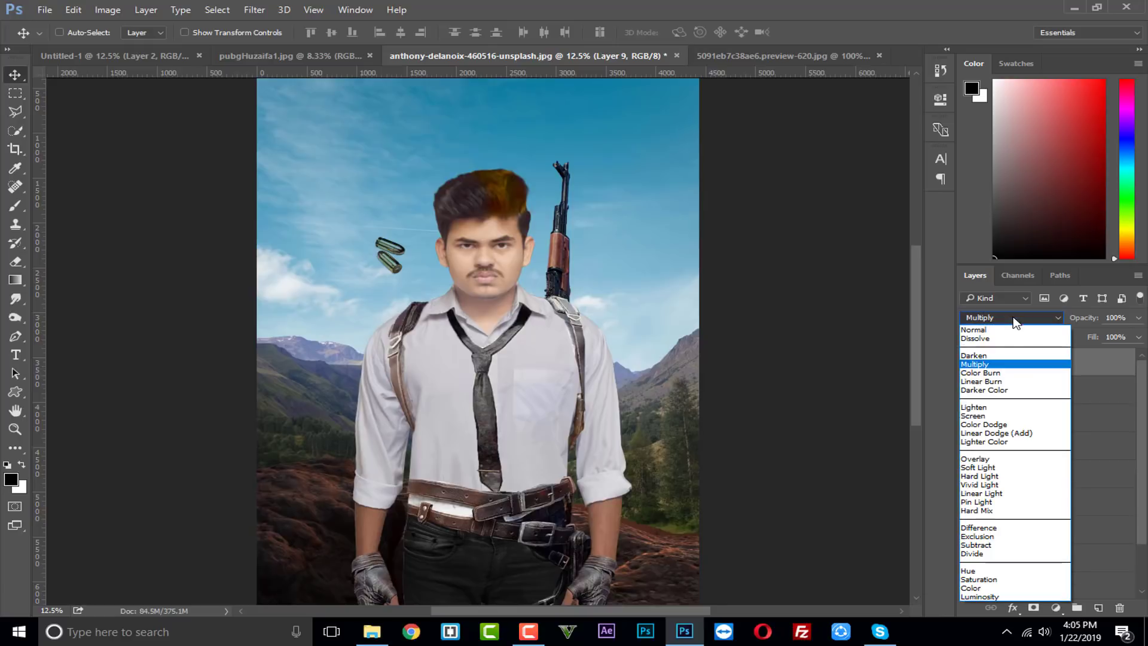
pyautogui.click(987, 355)
pyautogui.click(989, 317)
pyautogui.click(986, 328)
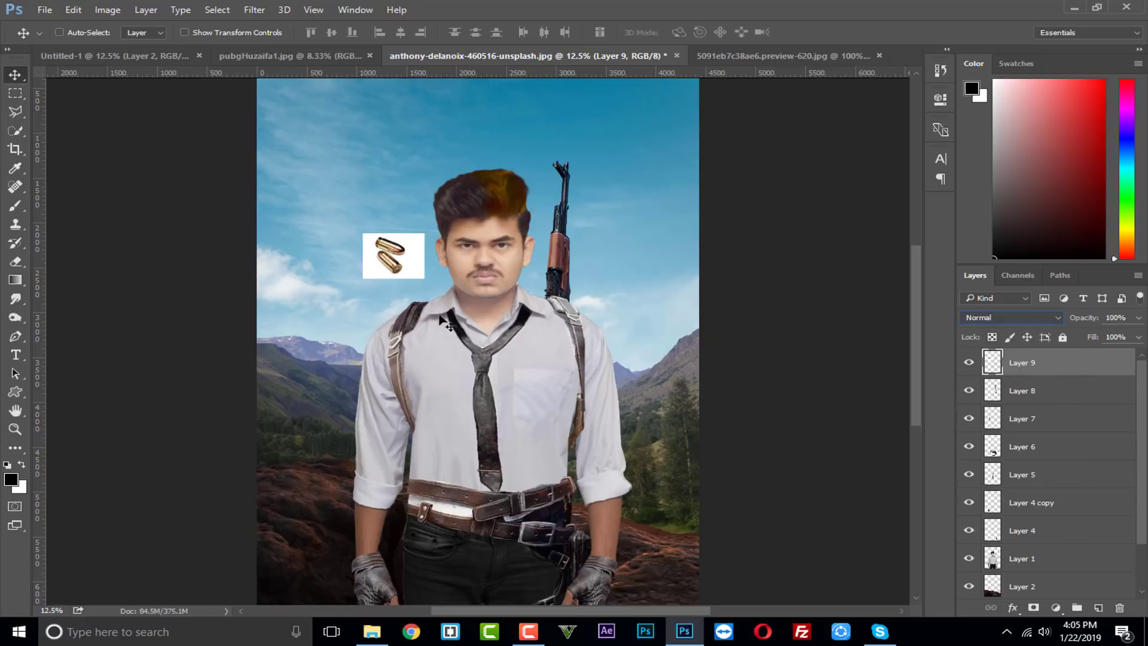
# - Enlarge the bullets image beside the man's head and remove its white background with the Magic Eraser
pyautogui.hotkey('ctrl', 't')
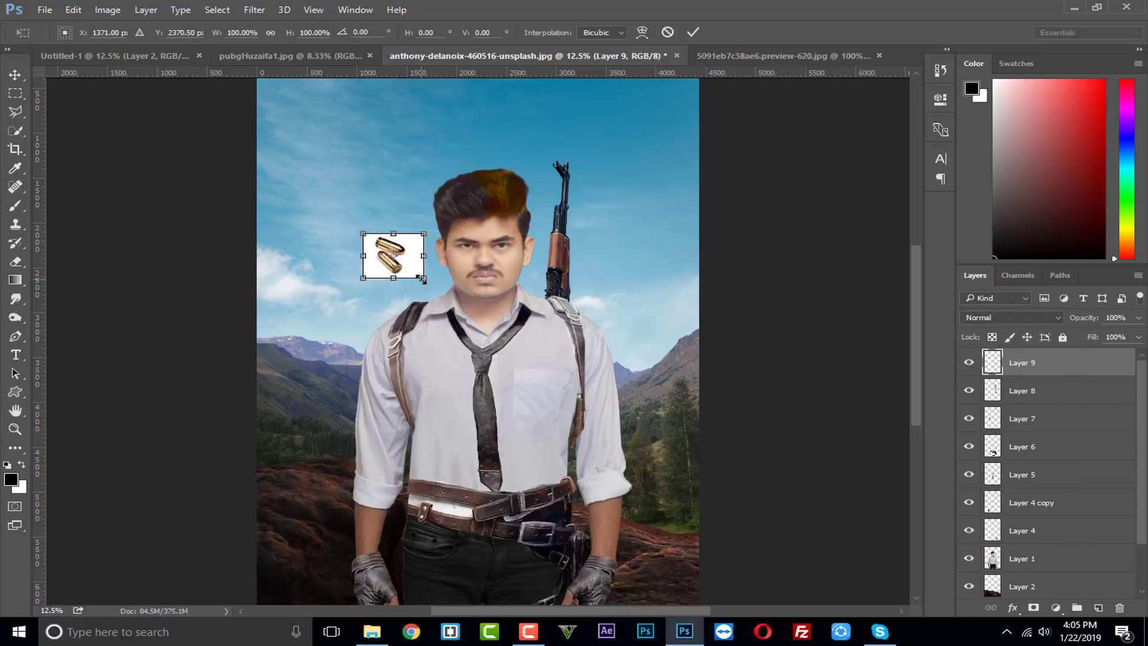
pyautogui.moveTo(421, 279); pyautogui.dragTo(525, 345)
pyautogui.click(692, 32)
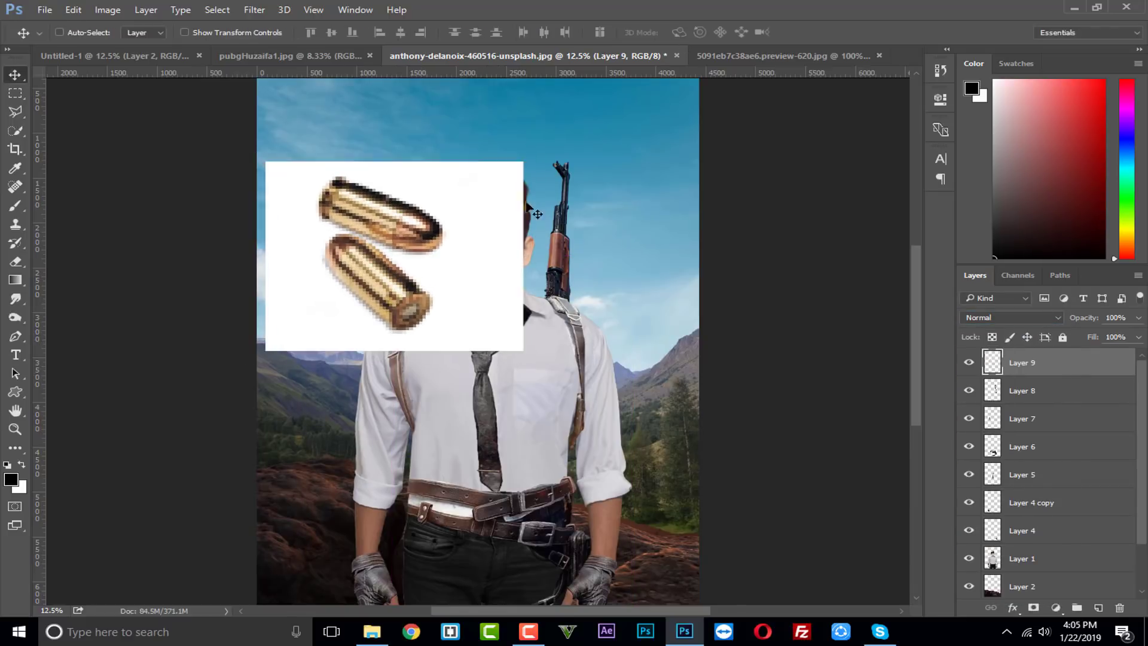
pyautogui.rightClick(17, 261)
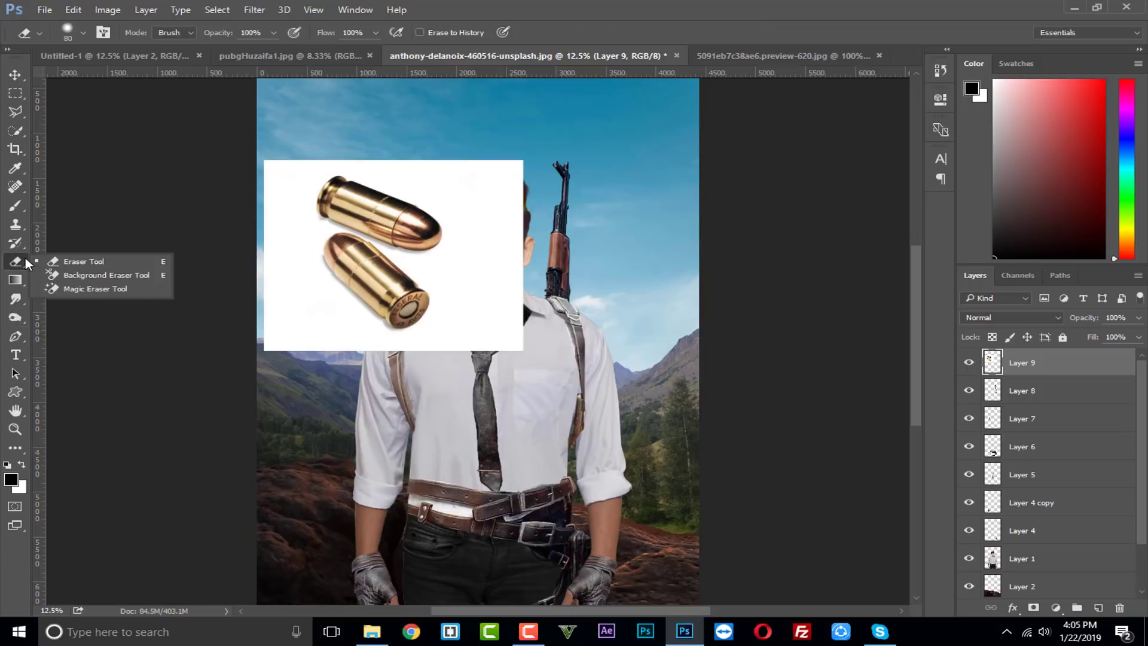
pyautogui.click(48, 289)
pyautogui.click(445, 270)
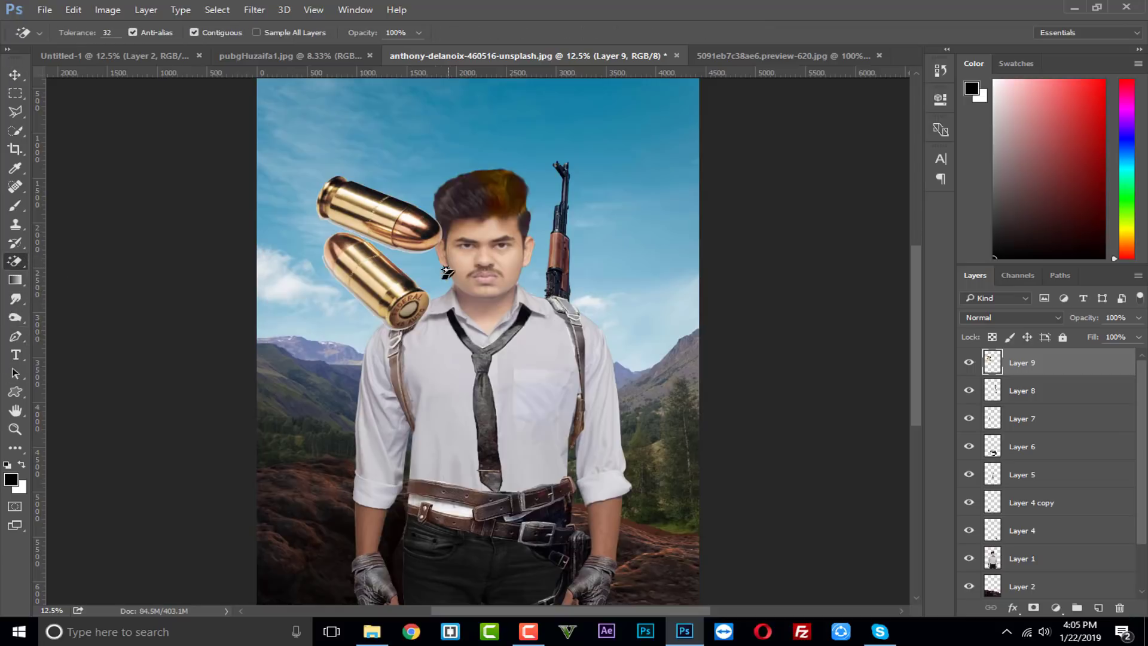
# - Outline the upper bullet with the Polygonal Lasso, cut it out and paste it onto its own layer
pyautogui.click(15, 112)
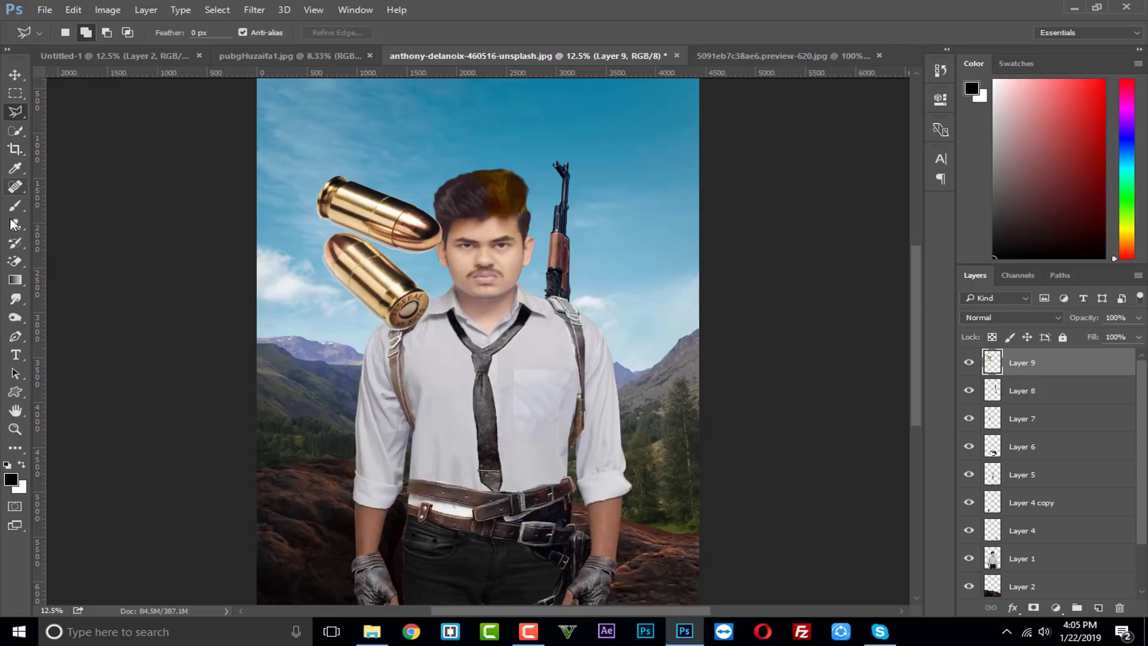
pyautogui.click(17, 261)
pyautogui.click(13, 111)
pyautogui.click(437, 269)
pyautogui.click(490, 248)
pyautogui.click(424, 160)
pyautogui.doubleClick(245, 114)
pyautogui.hotkey('ctrl', 'x')
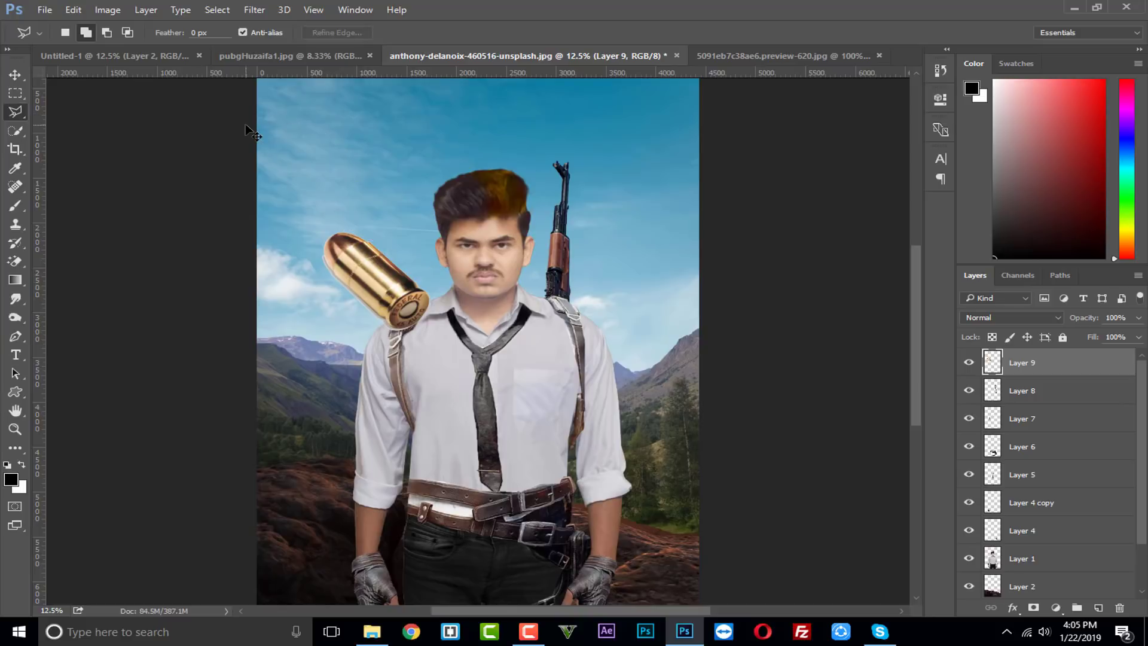
pyautogui.hotkey('ctrl', 'v')
# - Move the pasted bullet to the poster's right edge beside the man's arm, rotate it about 22°, shrink it slightly and apply the transformation
pyautogui.press('v')
pyautogui.scroll(-3, 266, 239)
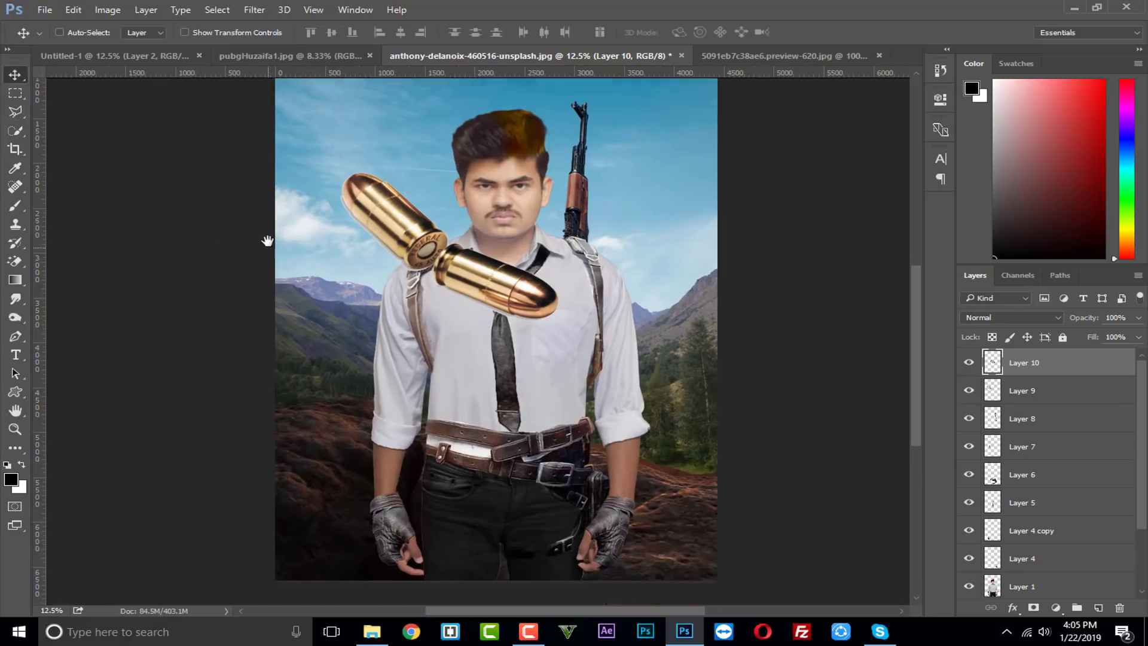
pyautogui.moveTo(454, 251); pyautogui.dragTo(671, 309)
pyautogui.hotkey('ctrl', 't')
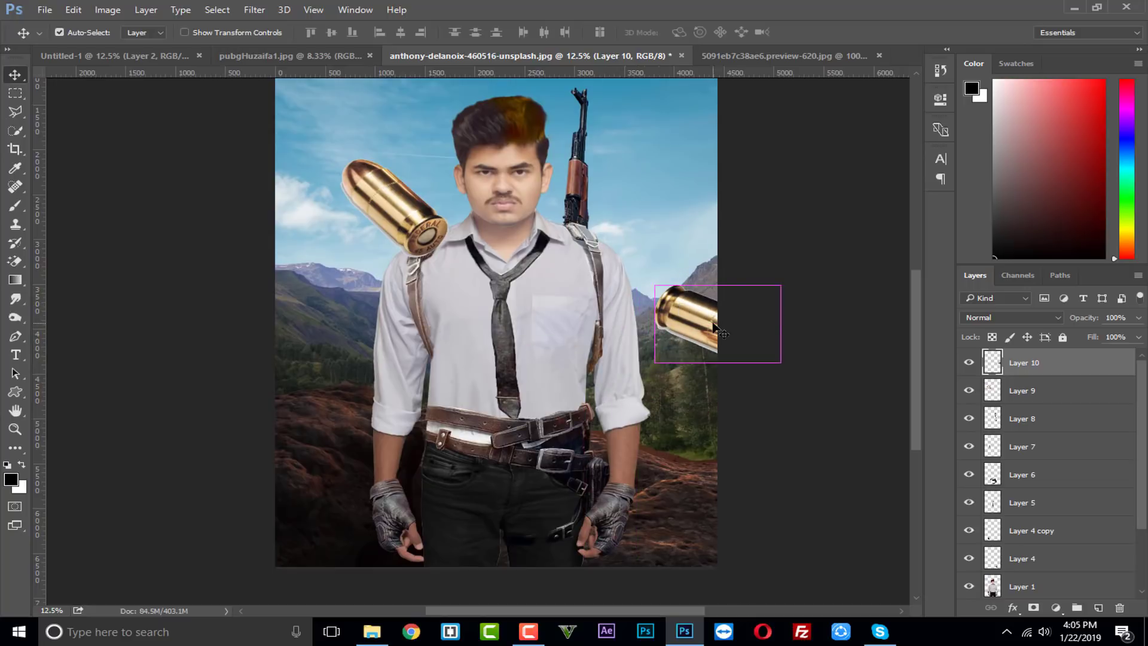
pyautogui.moveTo(791, 267); pyautogui.dragTo(807, 292)
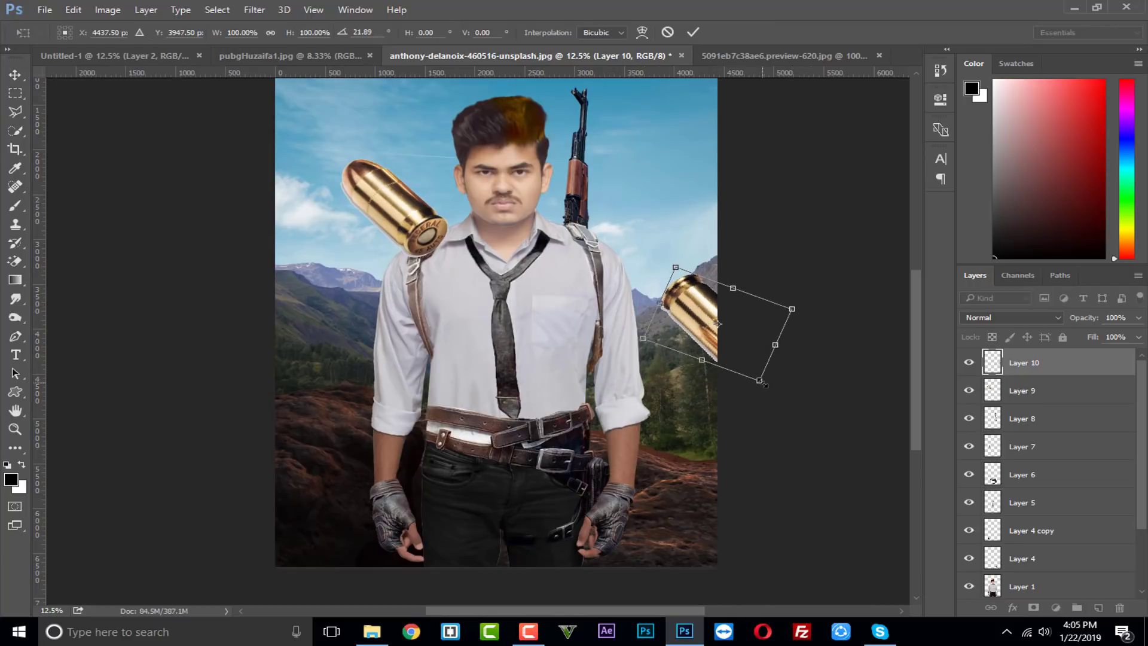
pyautogui.moveTo(764, 385); pyautogui.dragTo(748, 365)
pyautogui.click(693, 32)
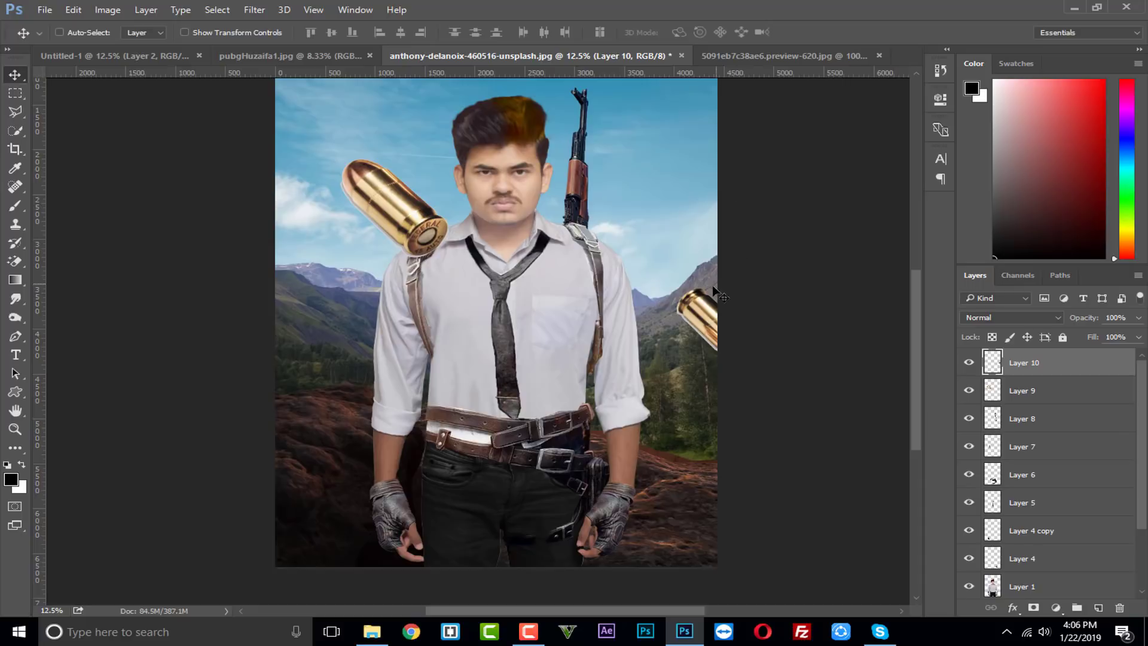
# - Scale the other bullet on Layer 9 to about 46% and place it over the hills beside the man's right arm
pyautogui.moveTo(395, 212); pyautogui.dragTo(378, 293)
pyautogui.click(1027, 389)
pyautogui.hotkey('ctrl', 't')
pyautogui.moveTo(400, 336); pyautogui.dragTo(347, 361)
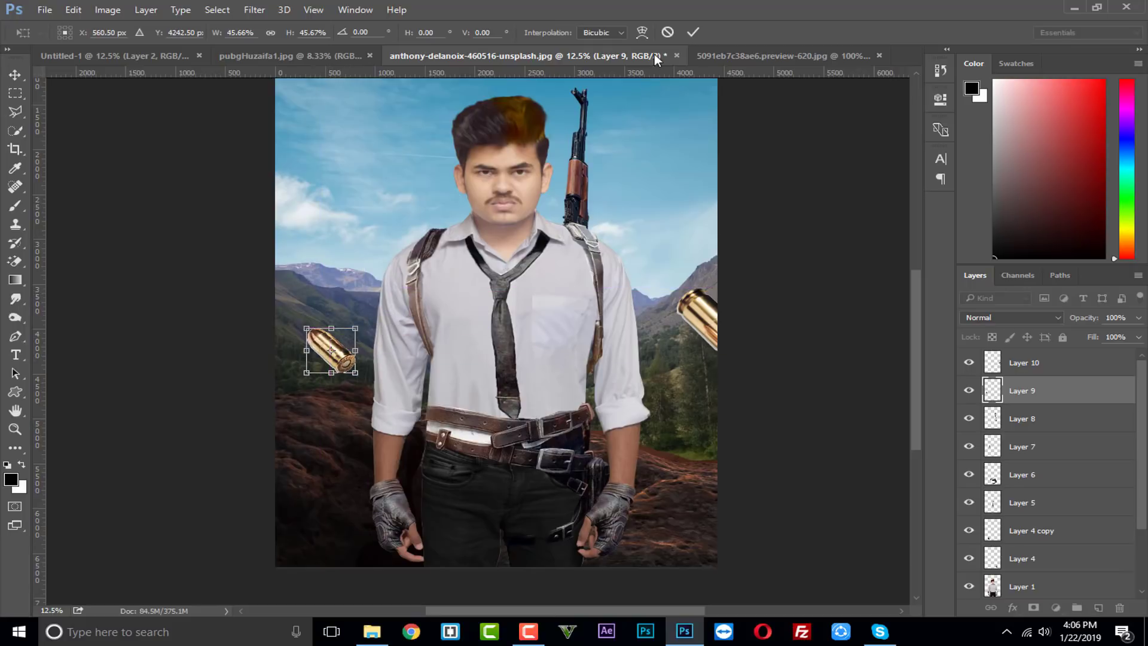
pyautogui.click(692, 33)
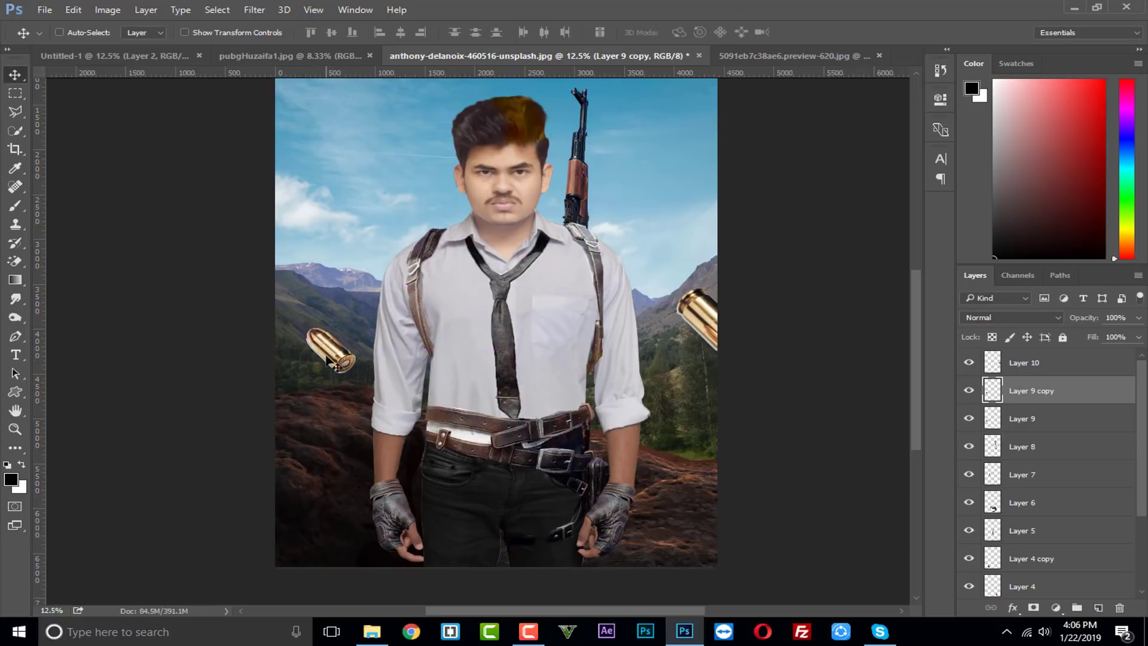
# - Duplicate the small bullet into the poster's lower-left corner and flip it so its tip points up toward the man
pyautogui.moveTo(323, 362); pyautogui.dragTo(318, 550)
pyautogui.hotkey('ctrl', 't')
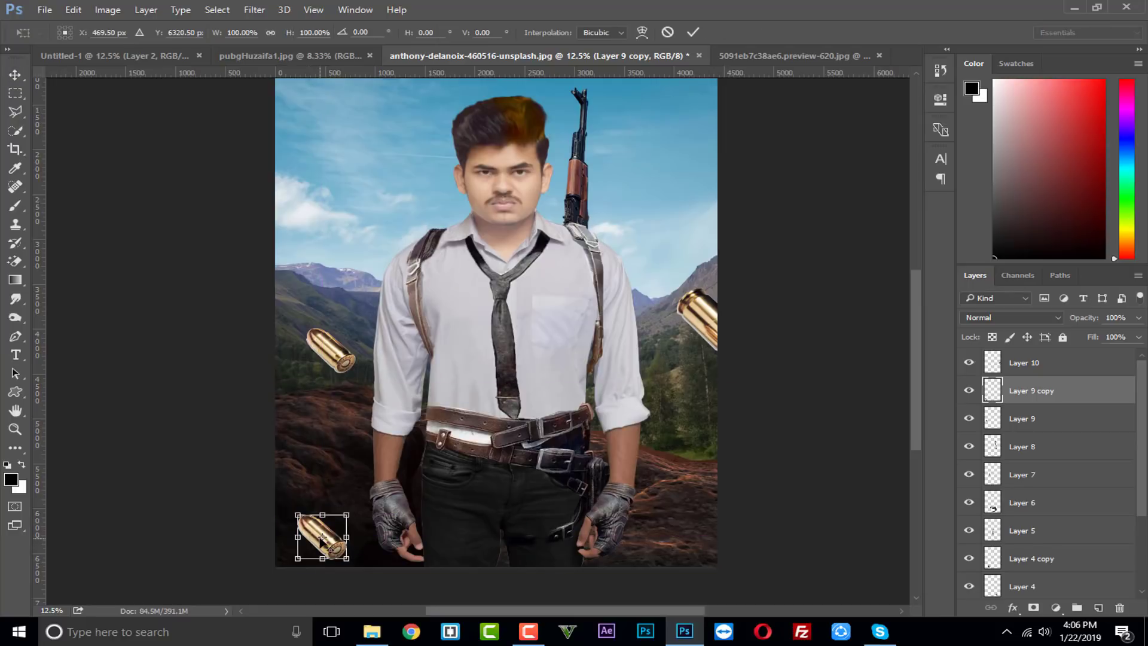
pyautogui.rightClick(322, 537)
pyautogui.click(334, 523)
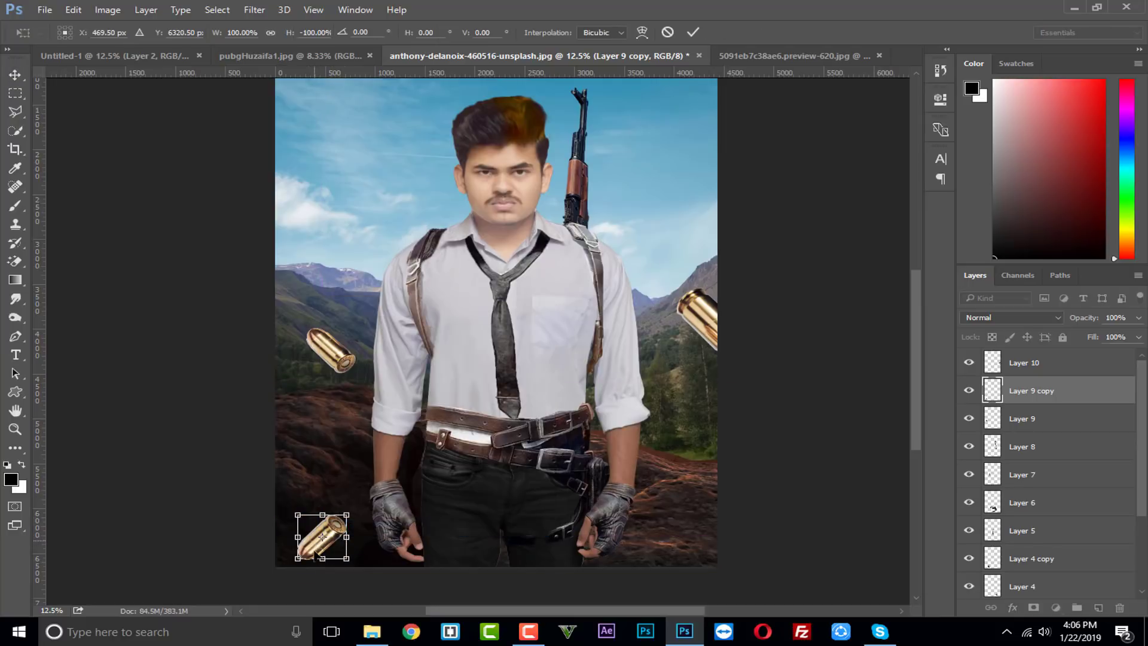
pyautogui.rightClick(317, 552)
pyautogui.click(344, 530)
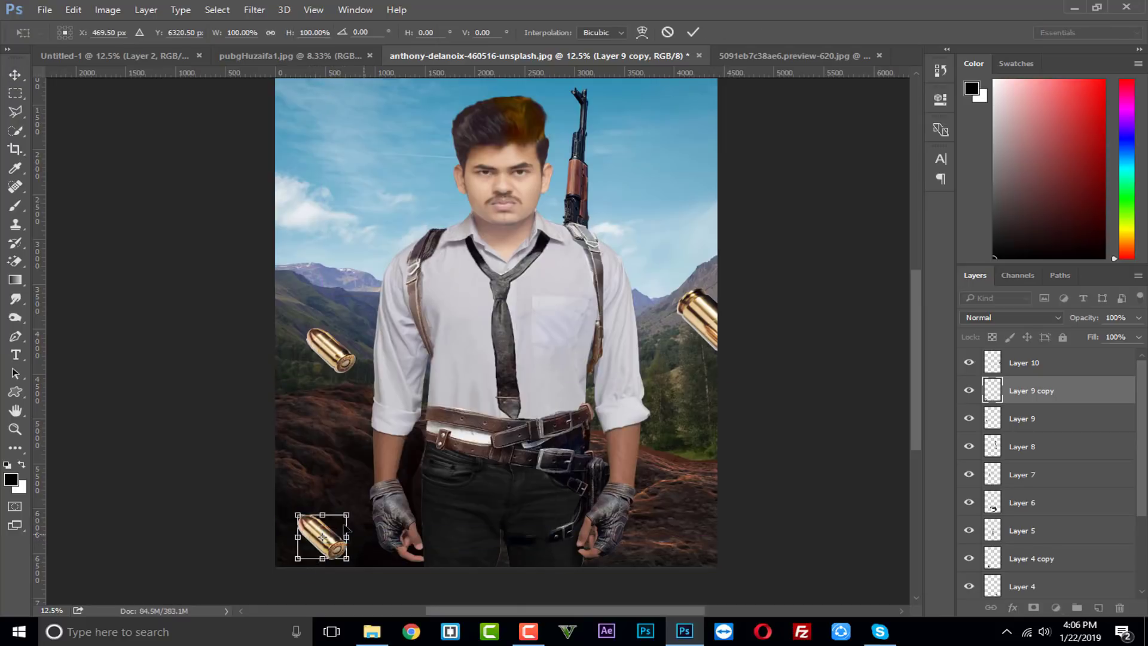
pyautogui.rightClick(342, 535)
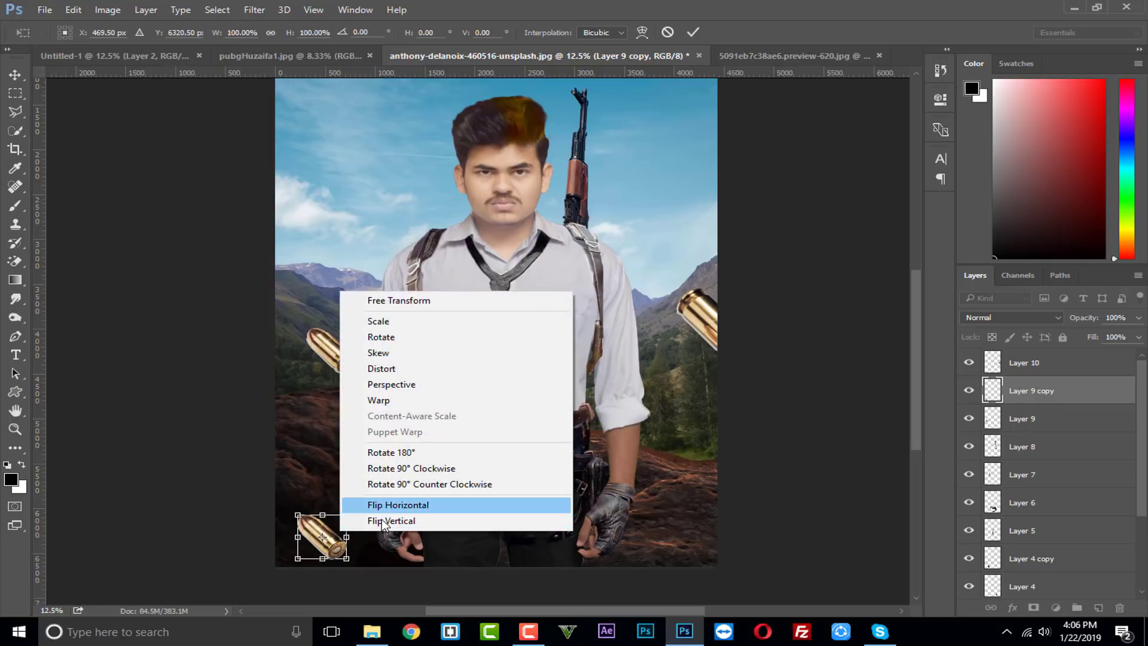
pyautogui.click(376, 521)
pyautogui.rightClick(339, 537)
pyautogui.click(356, 525)
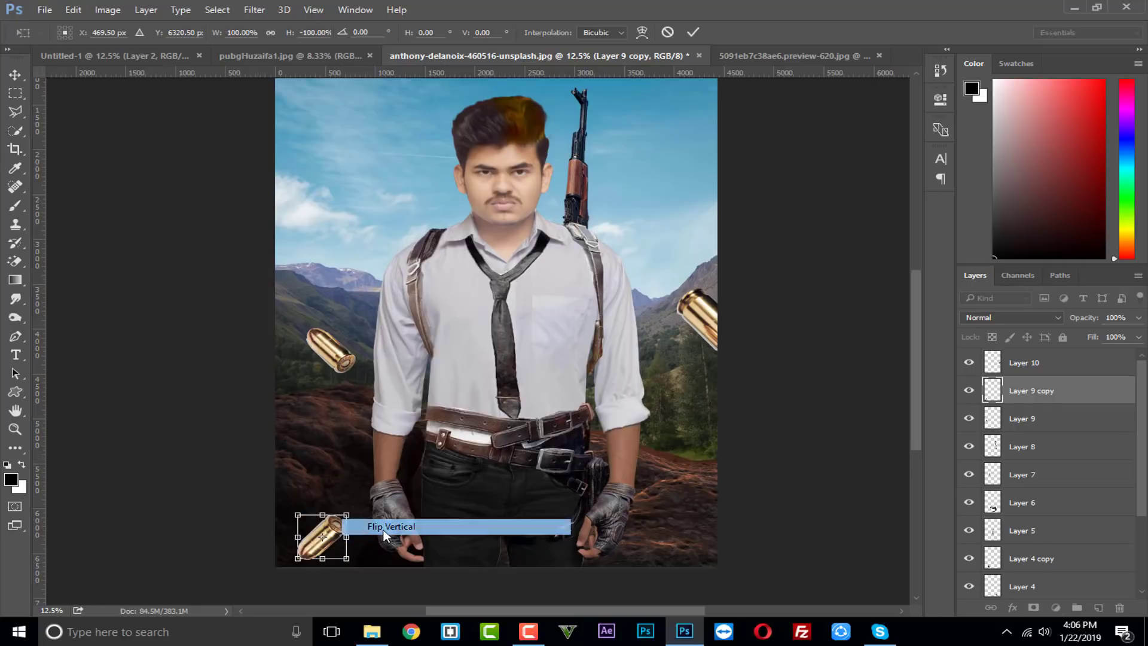
pyautogui.rightClick(331, 550)
pyautogui.click(341, 515)
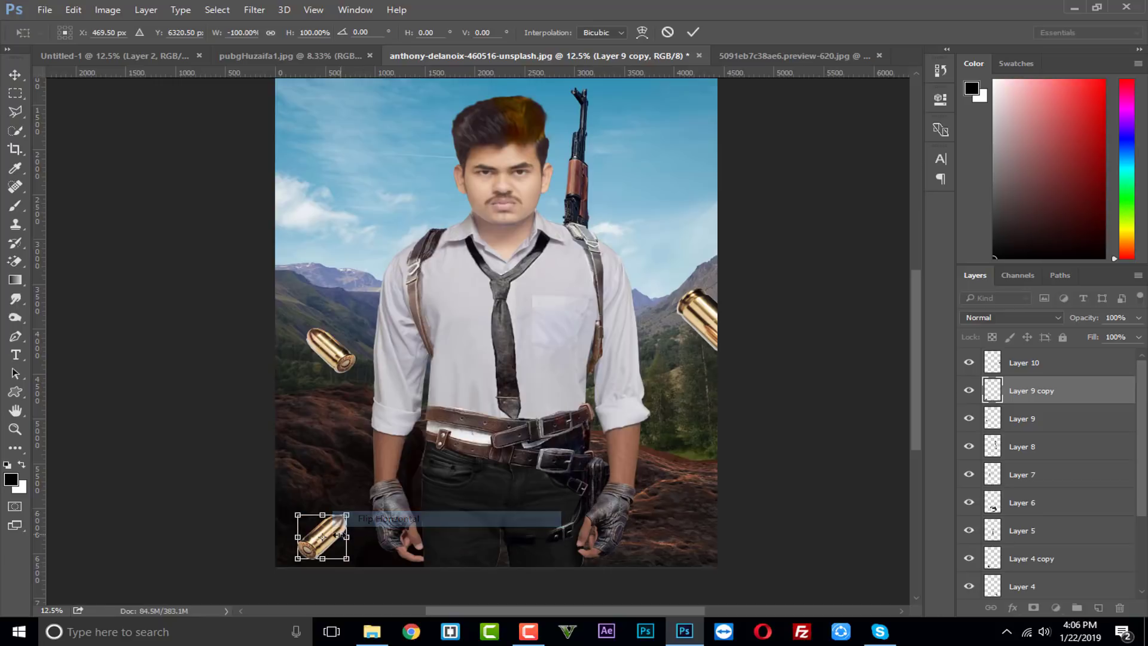
# - Enlarge the duplicated bullet, rotate it about 15.6°, apply the transformation and position it beside the man's gloved hand
pyautogui.moveTo(348, 514); pyautogui.dragTo(379, 473)
pyautogui.moveTo(403, 430); pyautogui.dragTo(406, 462)
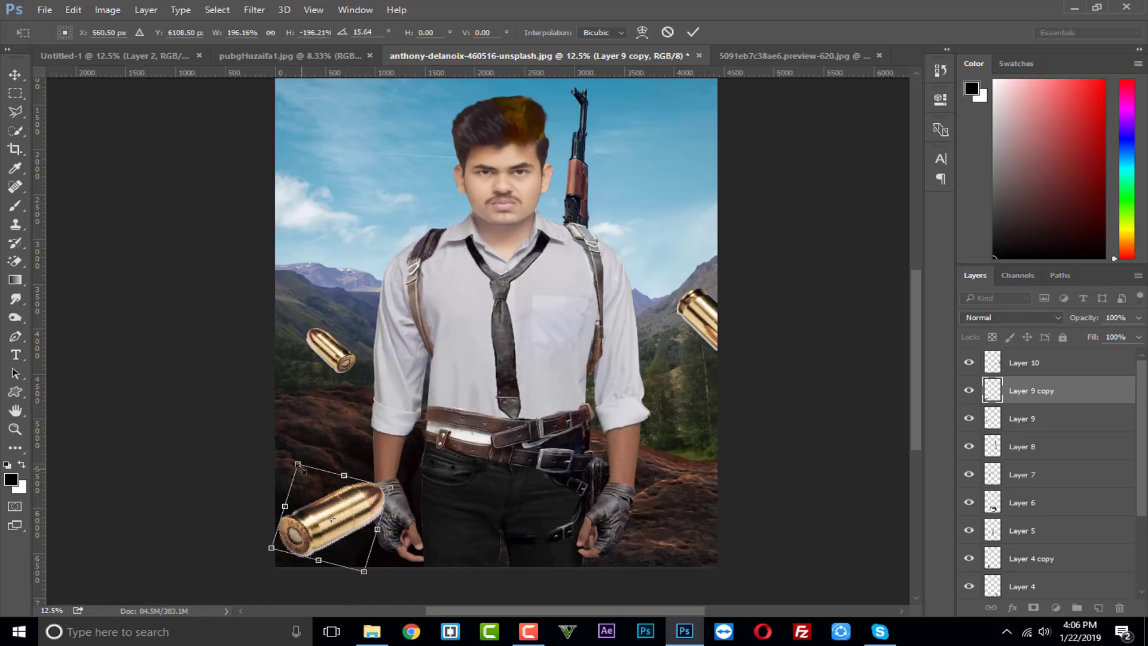
pyautogui.moveTo(303, 469); pyautogui.dragTo(298, 463)
pyautogui.click(693, 32)
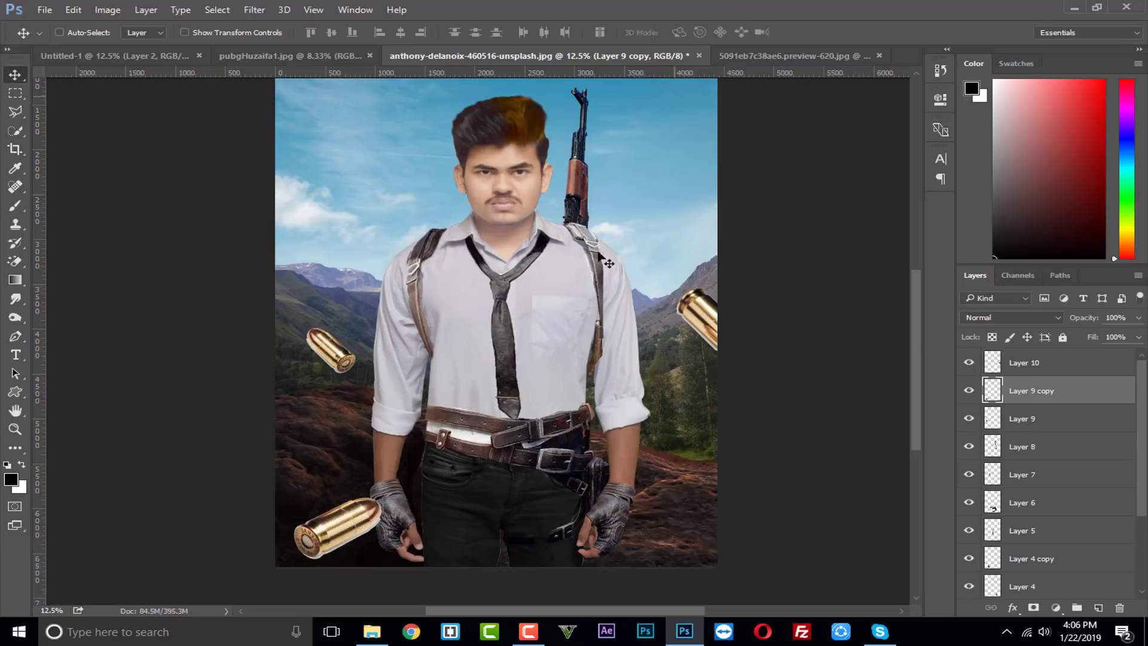
pyautogui.moveTo(343, 508); pyautogui.dragTo(337, 506)
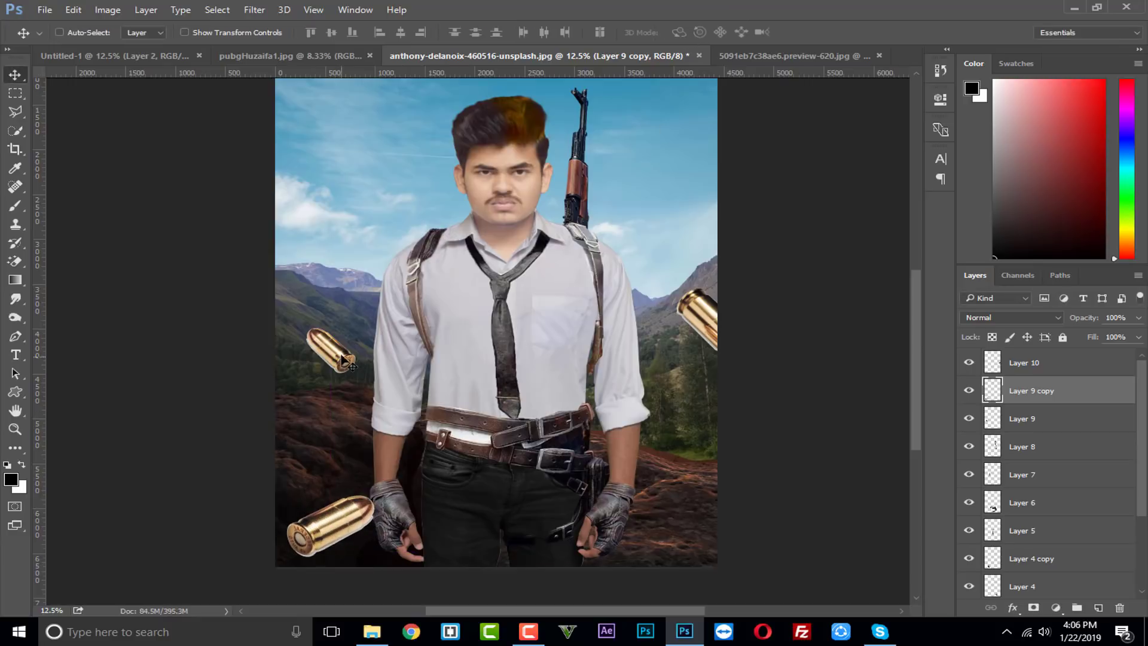
pyautogui.moveTo(346, 361); pyautogui.dragTo(345, 354)
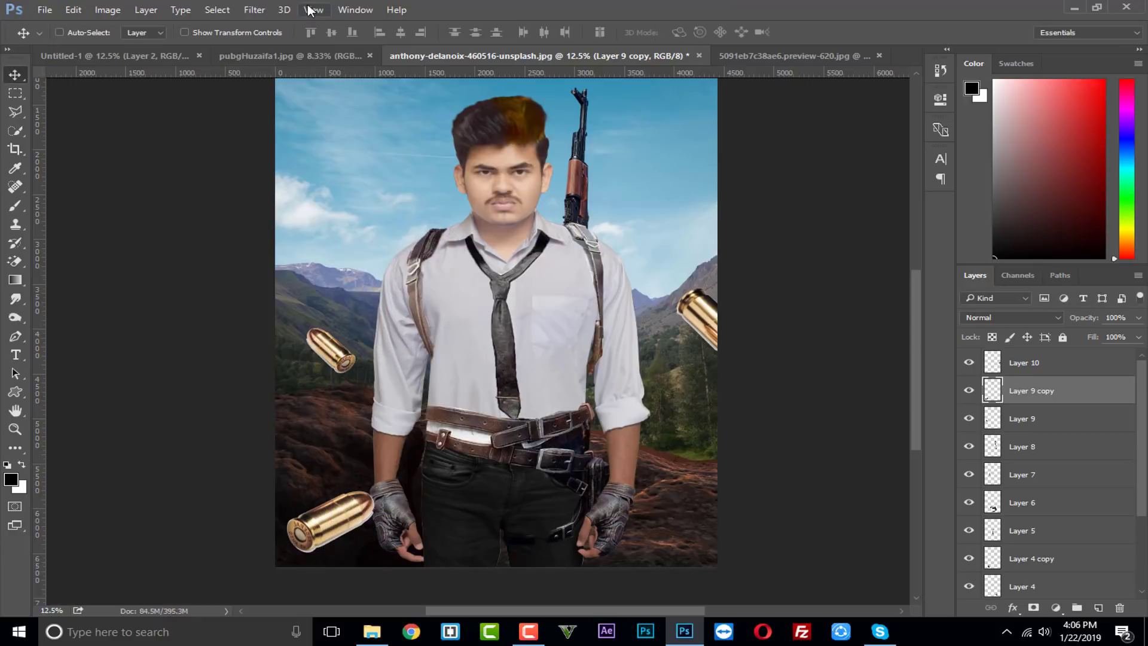
pyautogui.click(254, 9)
pyautogui.click(293, 96)
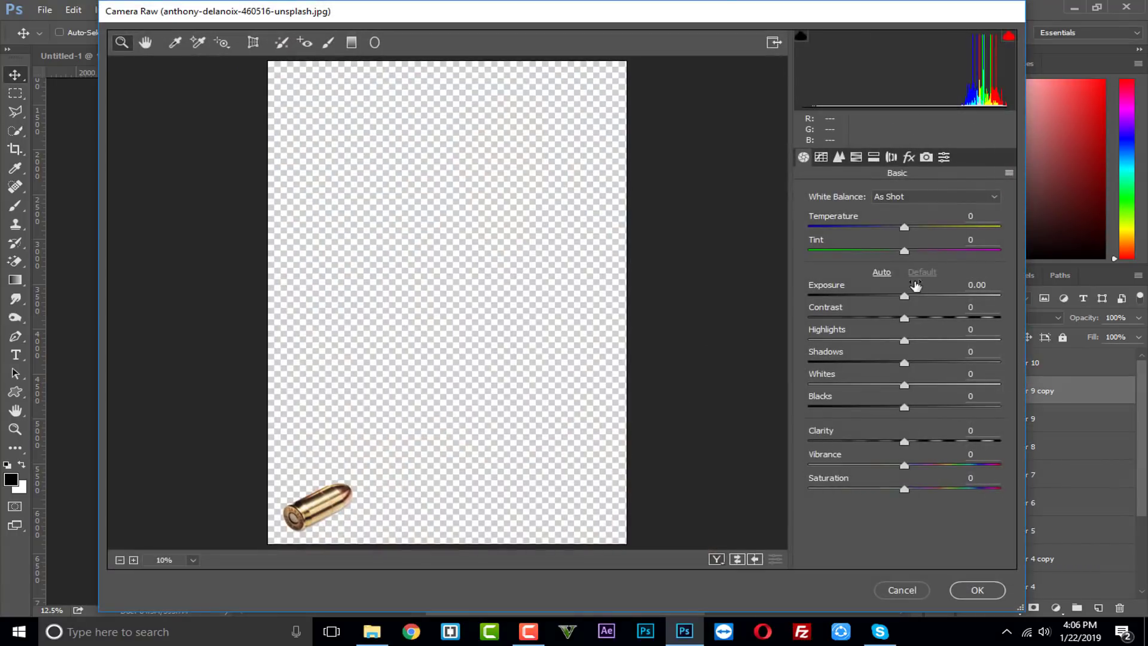
pyautogui.click(898, 589)
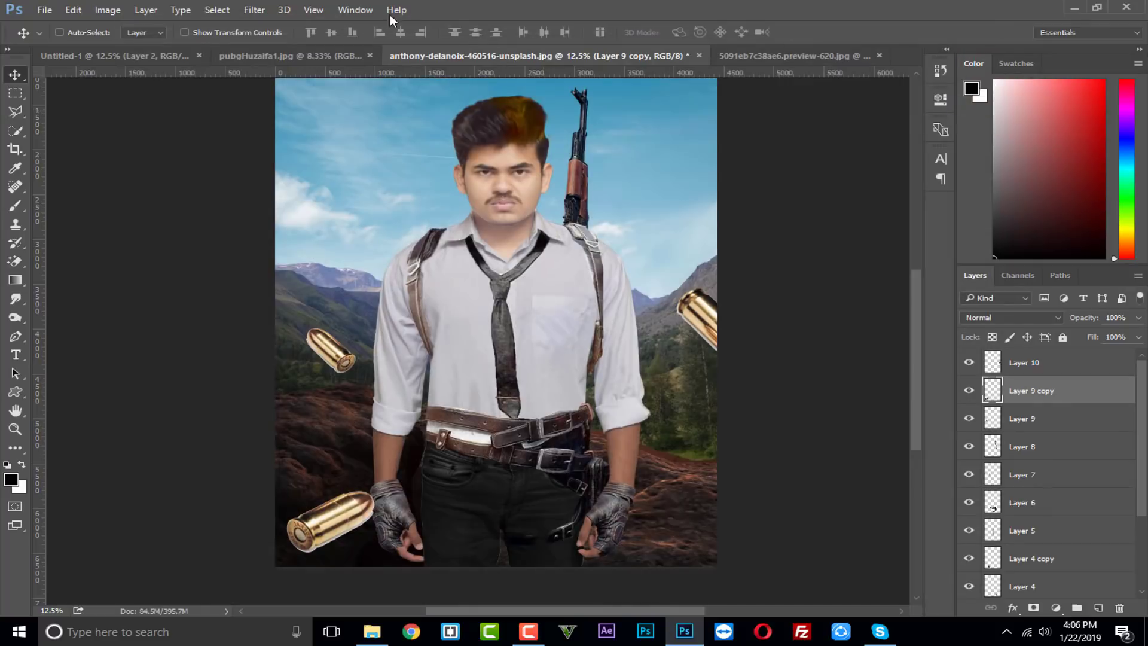
# - Apply a Gaussian Blur with a 23.5-pixel radius to the large bullet beside the man's gloved hand
pyautogui.click(254, 9)
pyautogui.moveTo(291, 172)
pyautogui.click(485, 225)
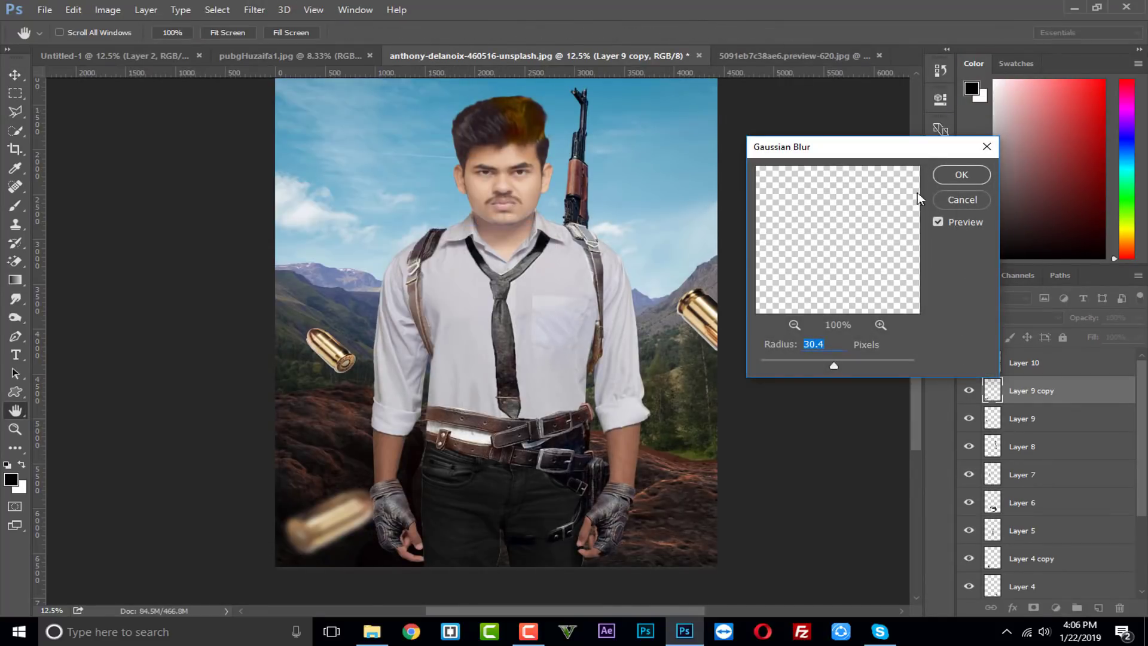
pyautogui.moveTo(818, 365); pyautogui.dragTo(817, 366)
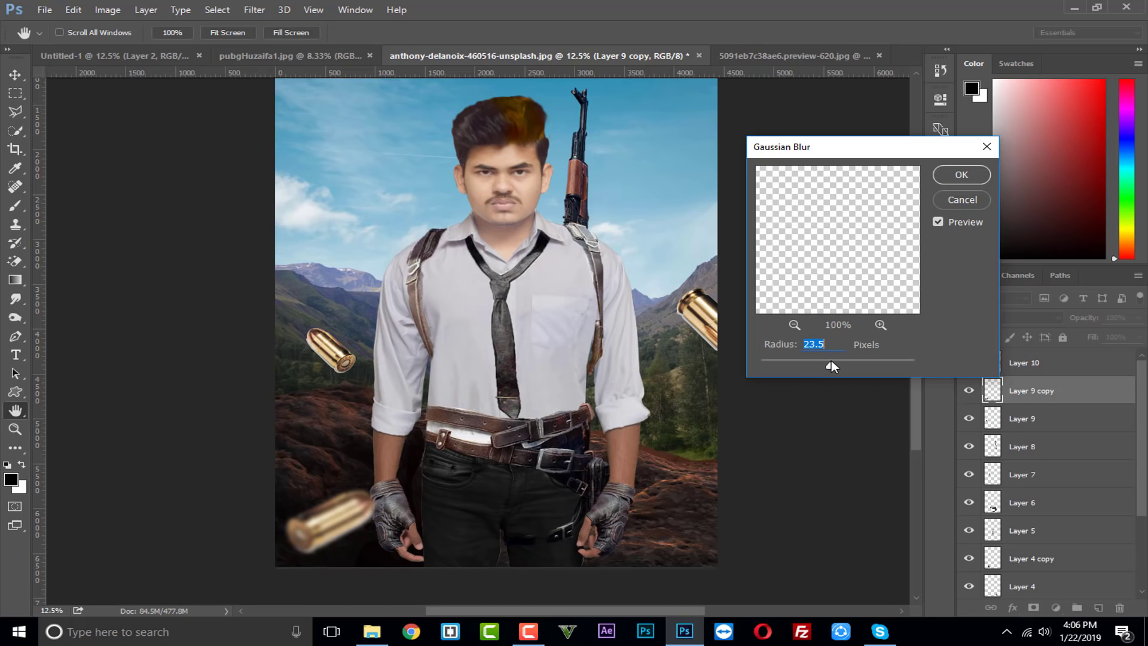
pyautogui.click(960, 174)
# - Apply a Gaussian Blur with a 3.3-pixel radius to the small bullet on Layer 9
pyautogui.click(994, 423)
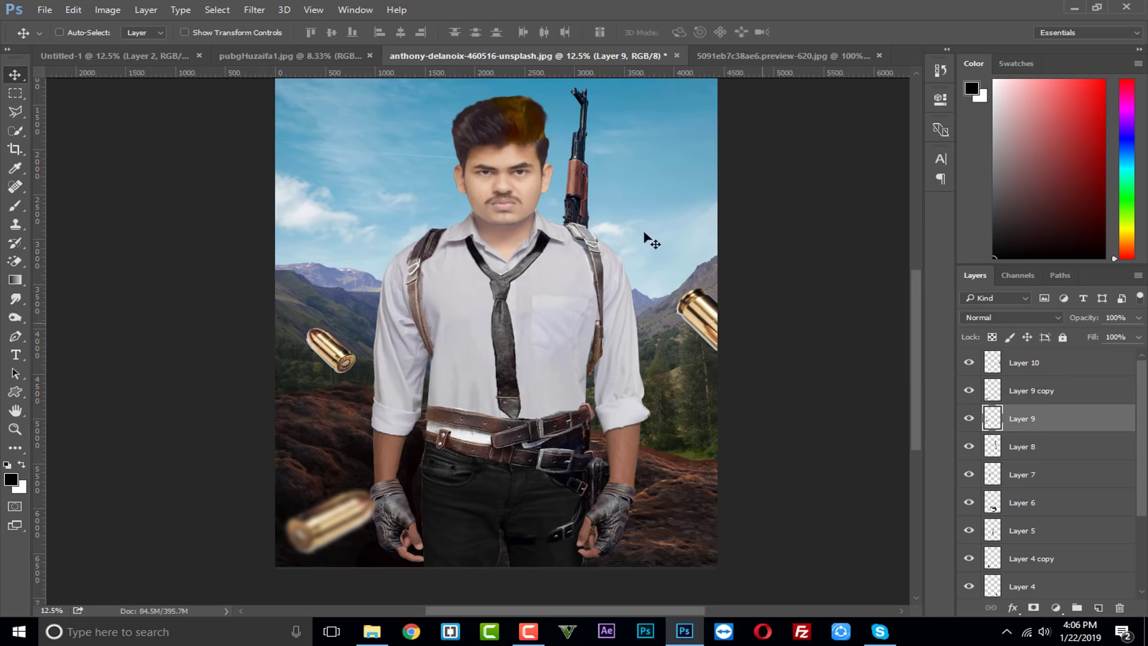
pyautogui.click(254, 9)
pyautogui.moveTo(287, 168)
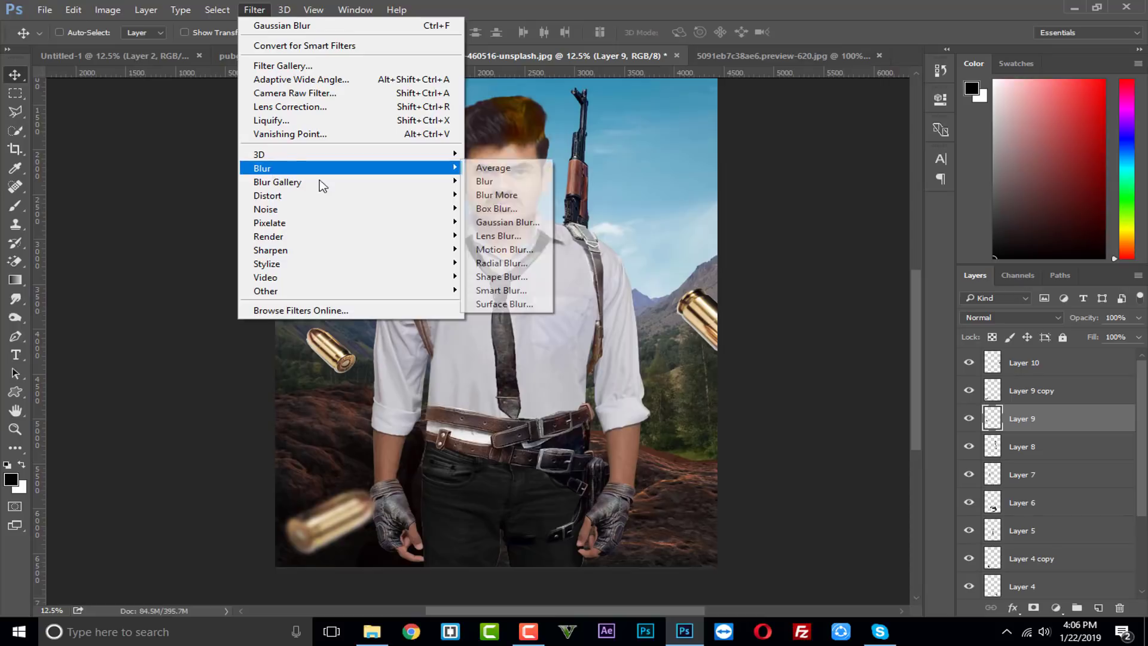
pyautogui.click(511, 220)
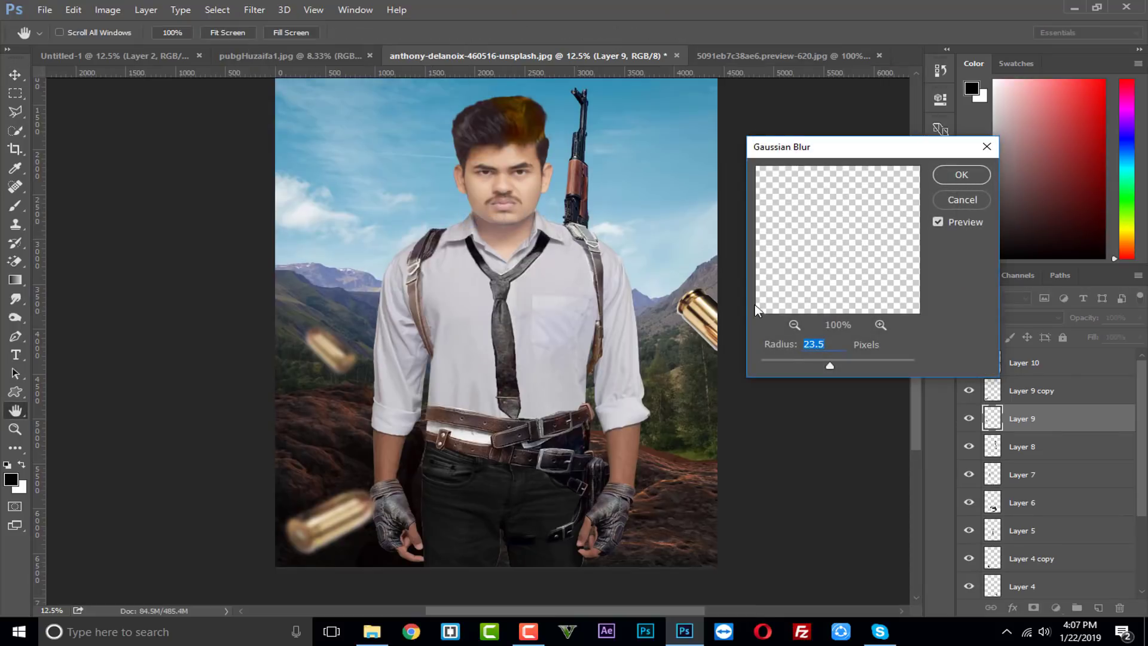
pyautogui.click(788, 361)
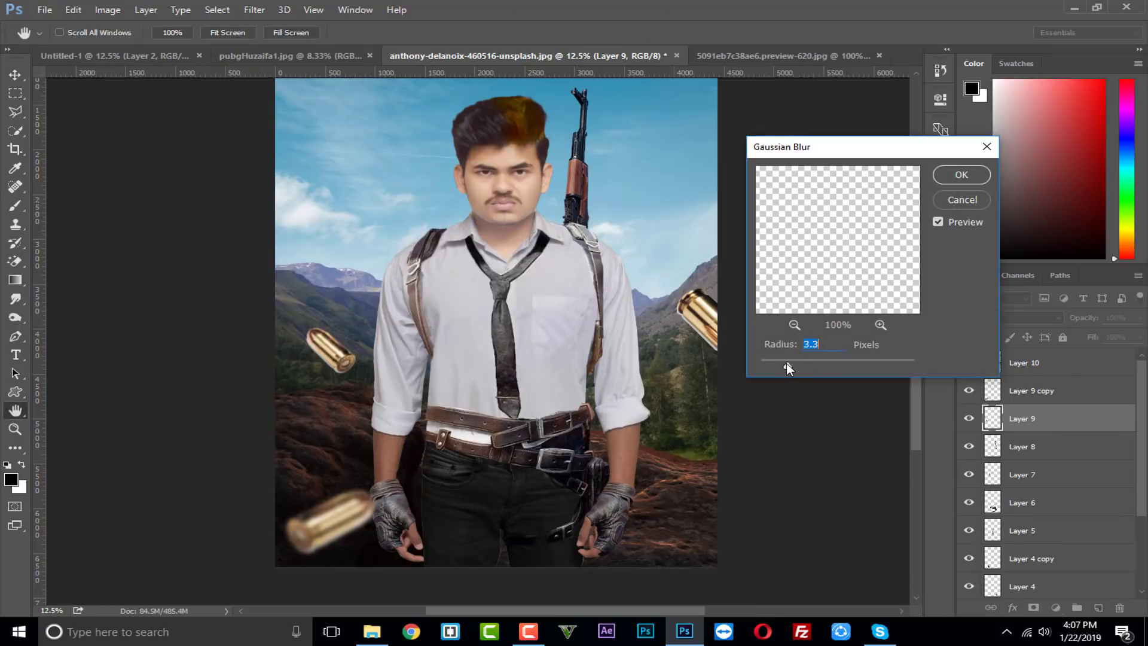
pyautogui.click(975, 174)
pyautogui.click(1021, 399)
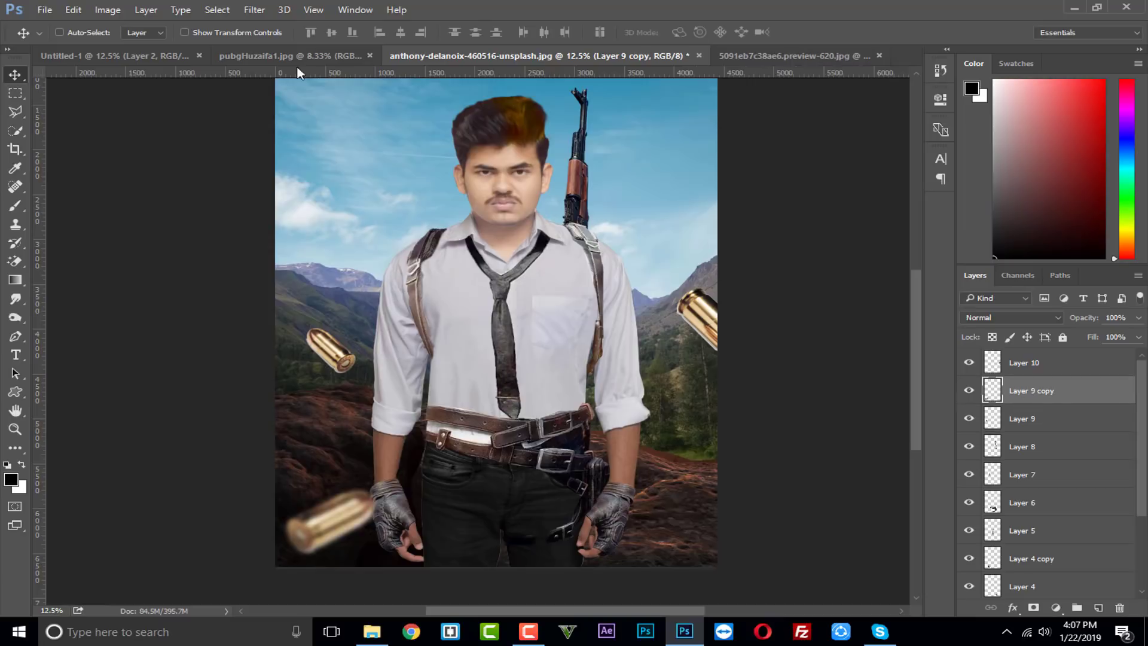
pyautogui.click(969, 390)
pyautogui.click(968, 390)
# - Apply a Gaussian Blur with a radius of about 6.6 pixels to the edge bullet on Layer 10
pyautogui.click(994, 366)
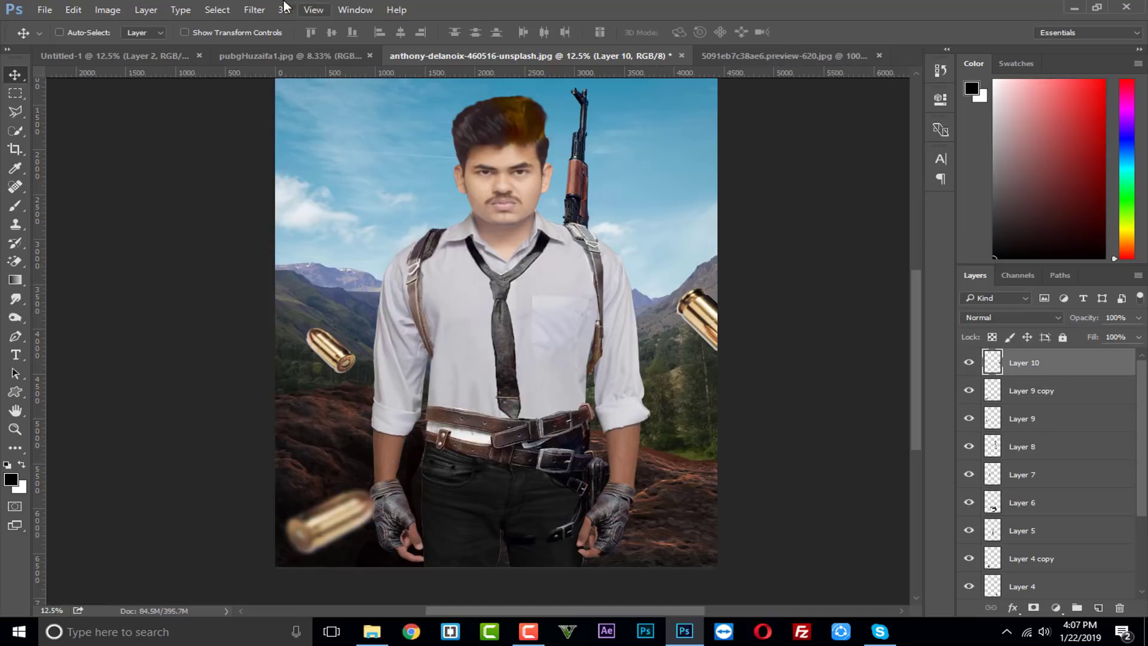
pyautogui.click(254, 10)
pyautogui.moveTo(295, 166)
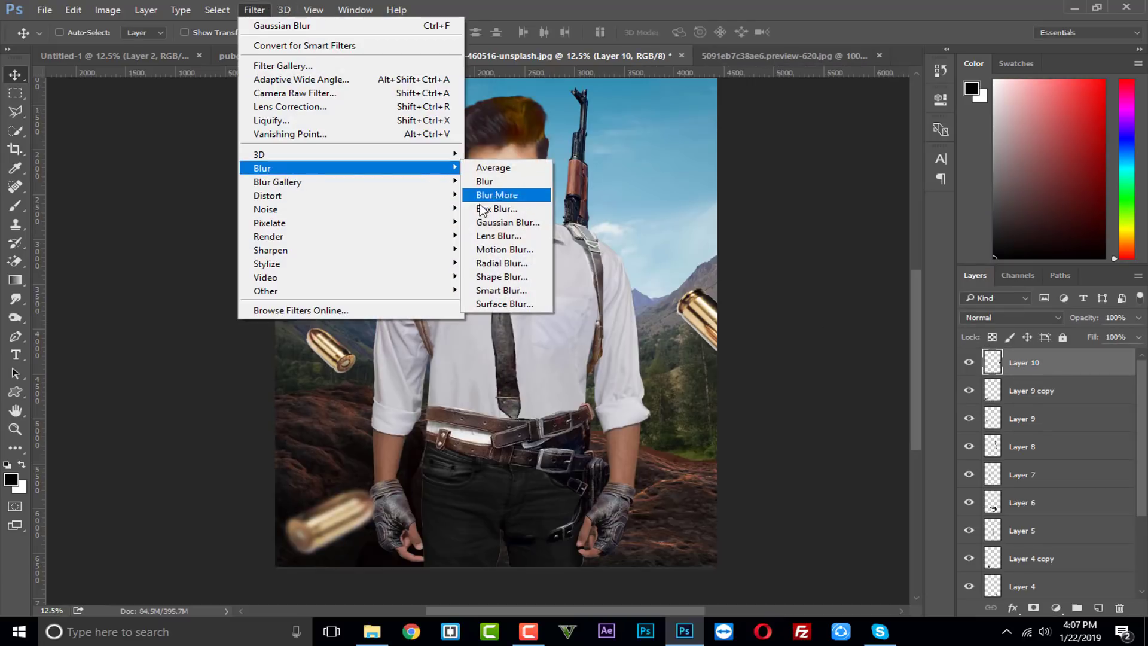
pyautogui.click(481, 222)
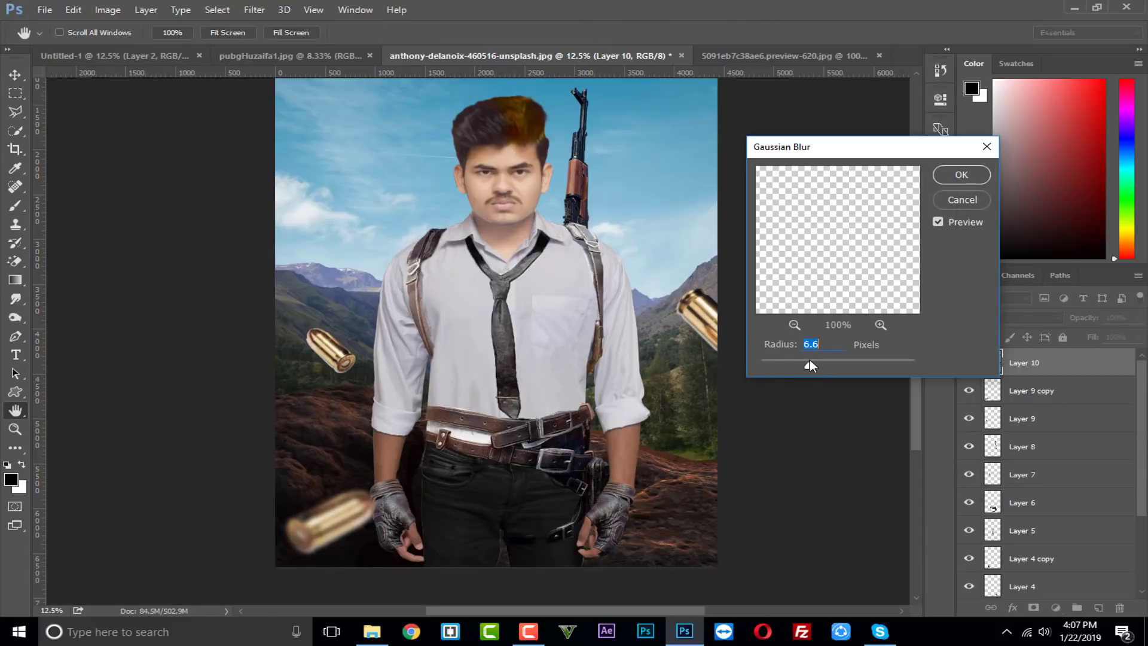
pyautogui.moveTo(820, 361)
pyautogui.mouseDown()
pyautogui.moveTo(842, 360)
pyautogui.moveTo(808, 360)
pyautogui.mouseUp()
pyautogui.click(961, 174)
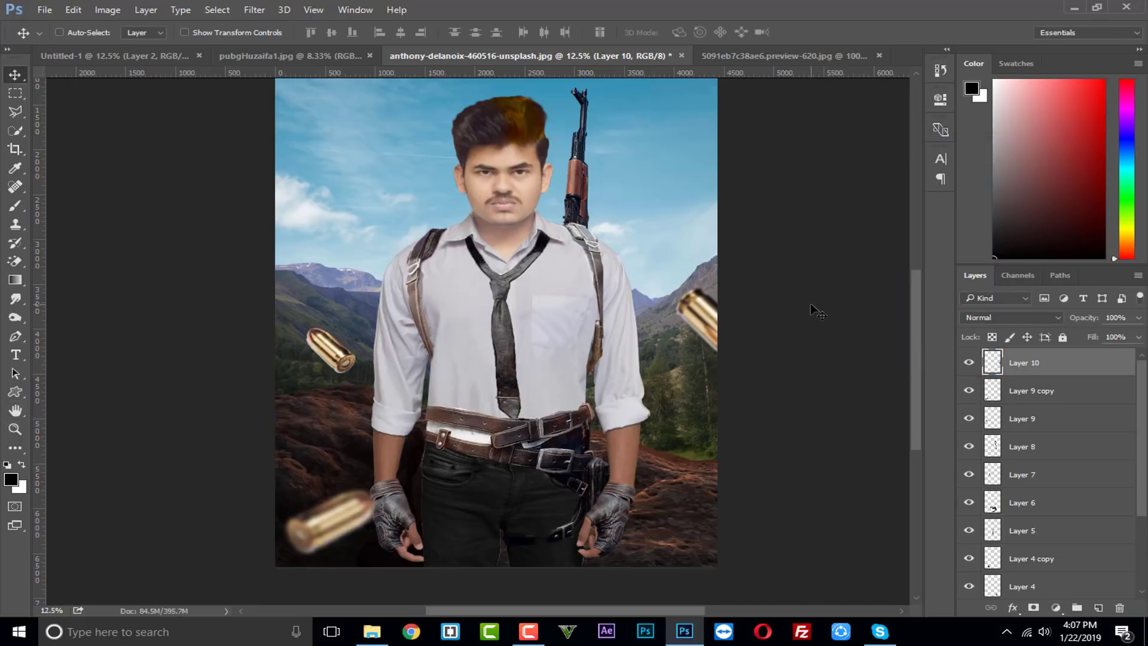
# - Close the bullet source image and return to the poster
pyautogui.hotkey('ctrl', '-')
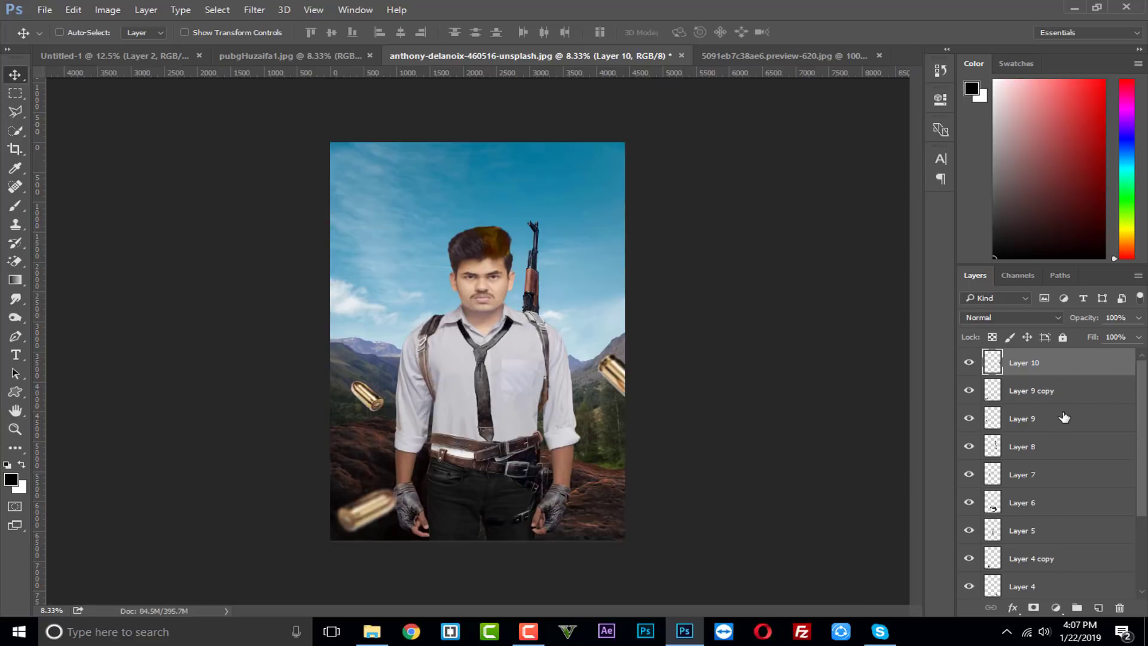
pyautogui.click(771, 55)
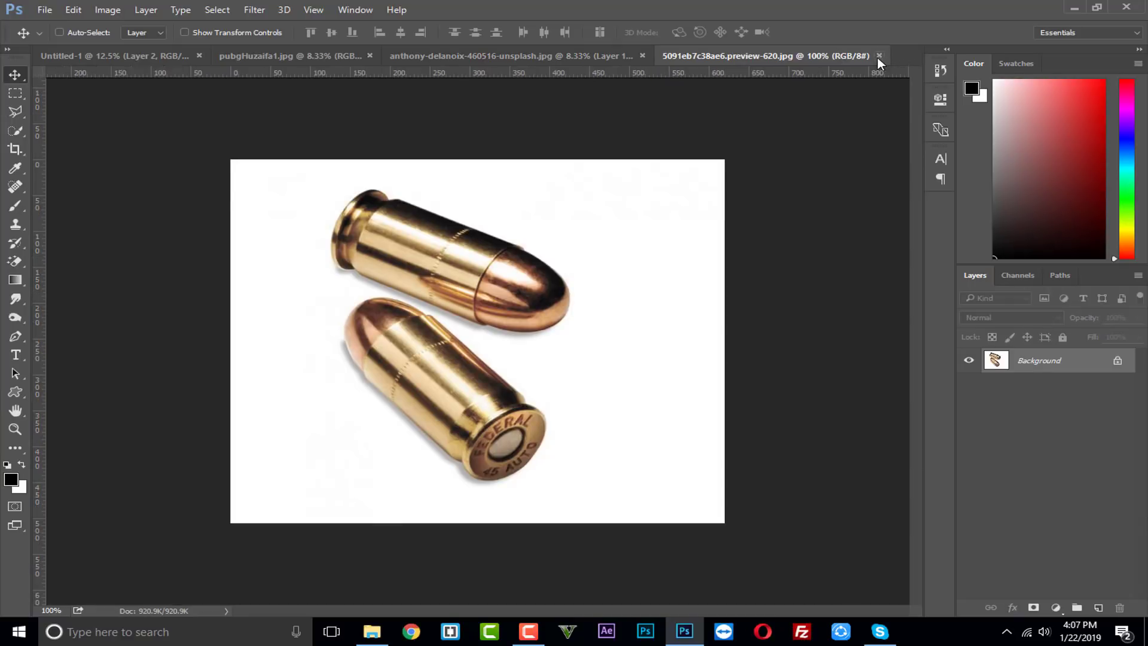
pyautogui.click(878, 55)
# - Open the two kisspng paratrooper images and parachute_PNG19426.png together from the PUBG folder
pyautogui.click(45, 9)
pyautogui.click(47, 34)
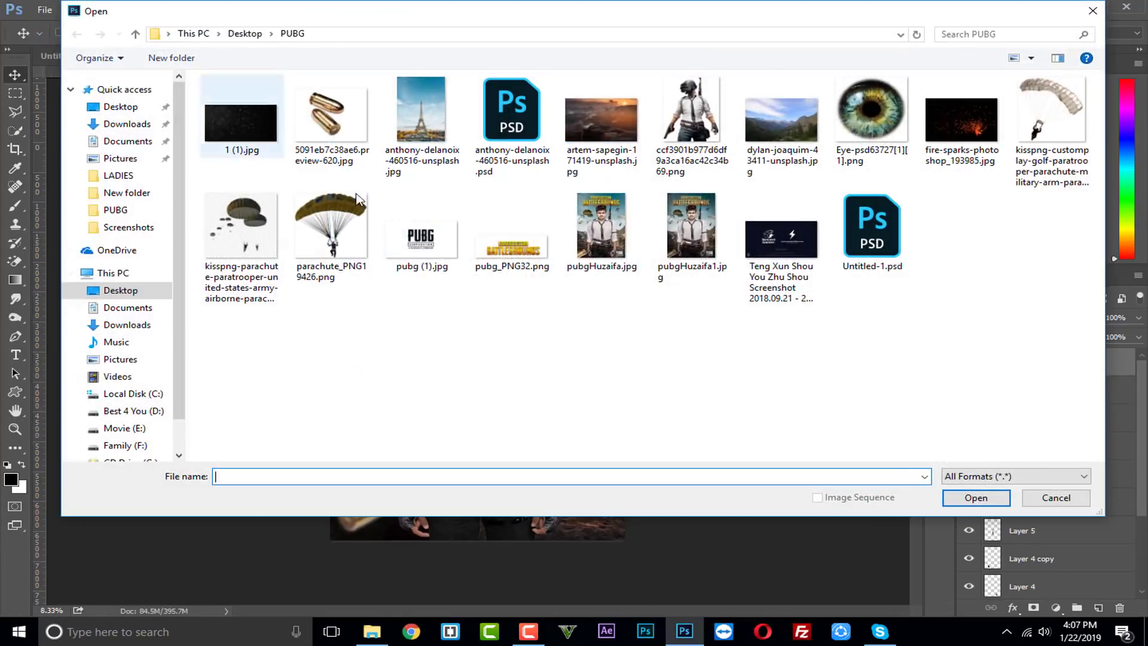
pyautogui.click(326, 260)
pyautogui.keyDown('ctrl'); pyautogui.click(245, 248); pyautogui.keyUp('ctrl')
pyautogui.keyDown('ctrl'); pyautogui.click(1041, 108); pyautogui.keyUp('ctrl')
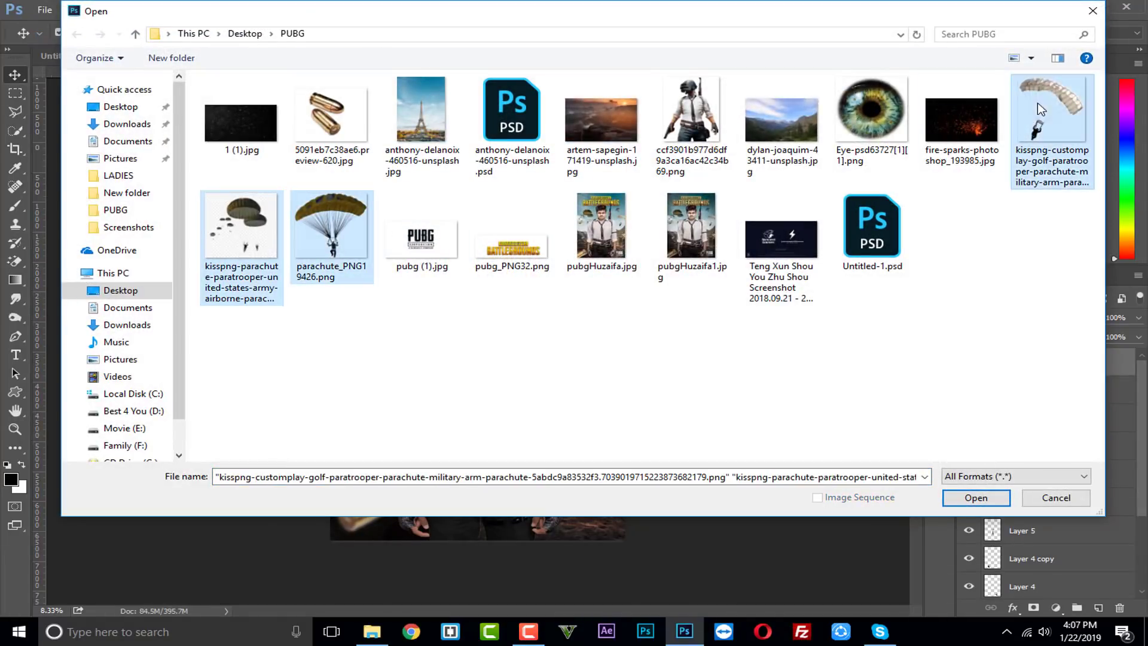
pyautogui.click(955, 504)
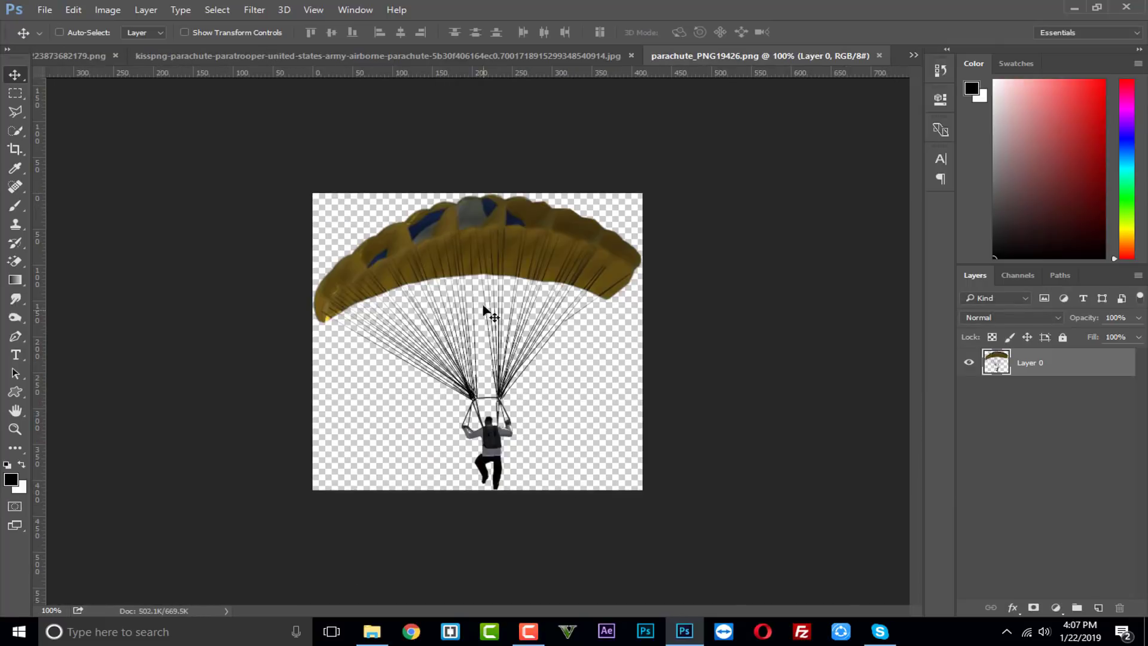
# - Bring the white parachute with its jumper into the poster's sky beside the rifle and close its source image
pyautogui.click(94, 54)
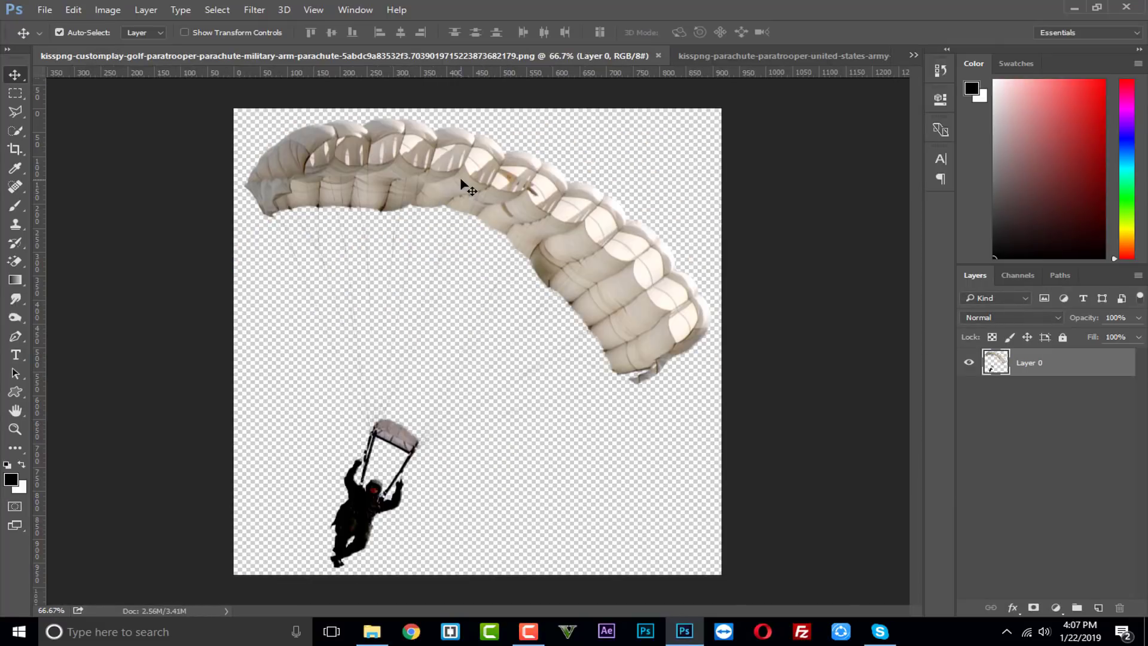
pyautogui.click(658, 55)
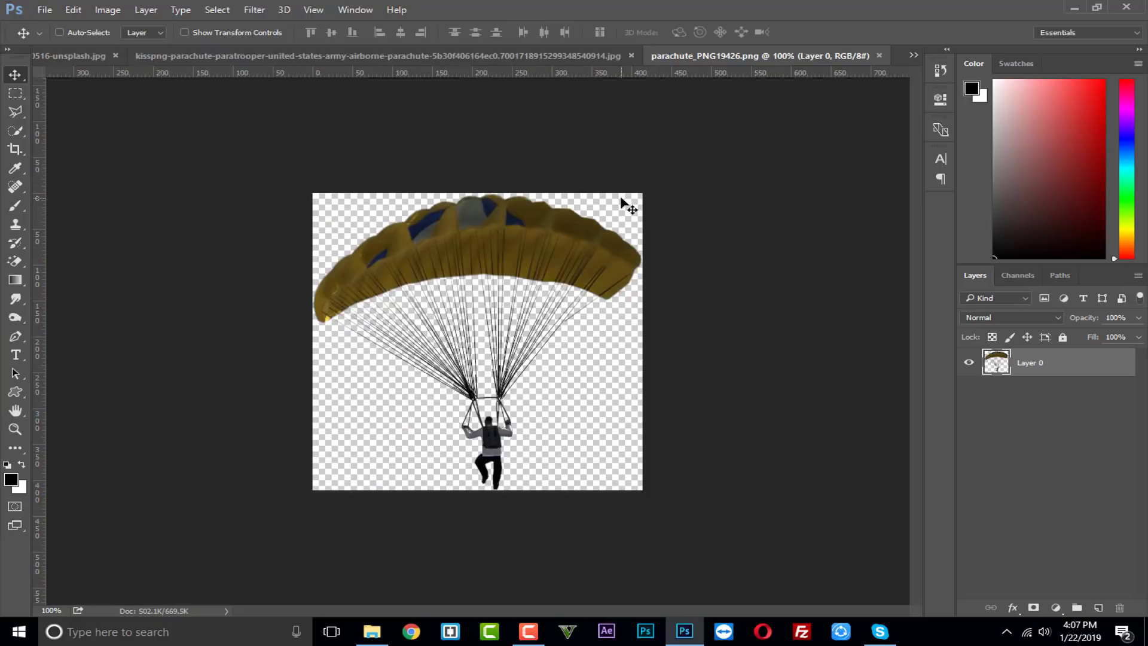
pyautogui.click(90, 56)
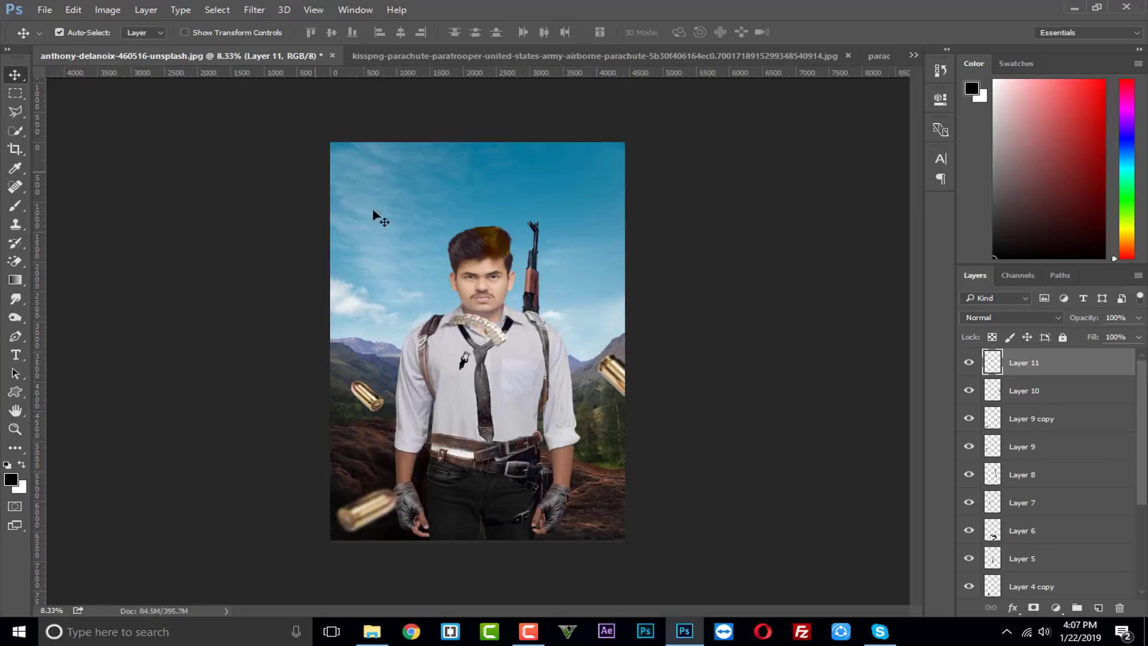
pyautogui.moveTo(502, 338); pyautogui.dragTo(609, 273)
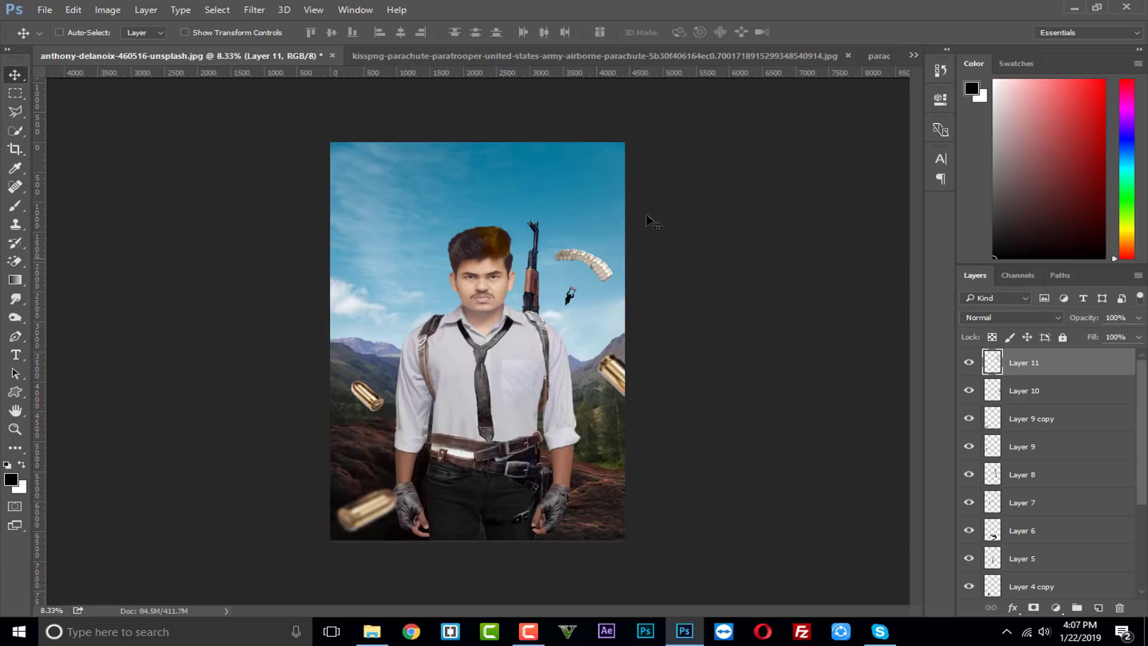
# - Add the group of round green parachutes to the sky beside the man's face with Multiply blending and close their source image
pyautogui.click(597, 57)
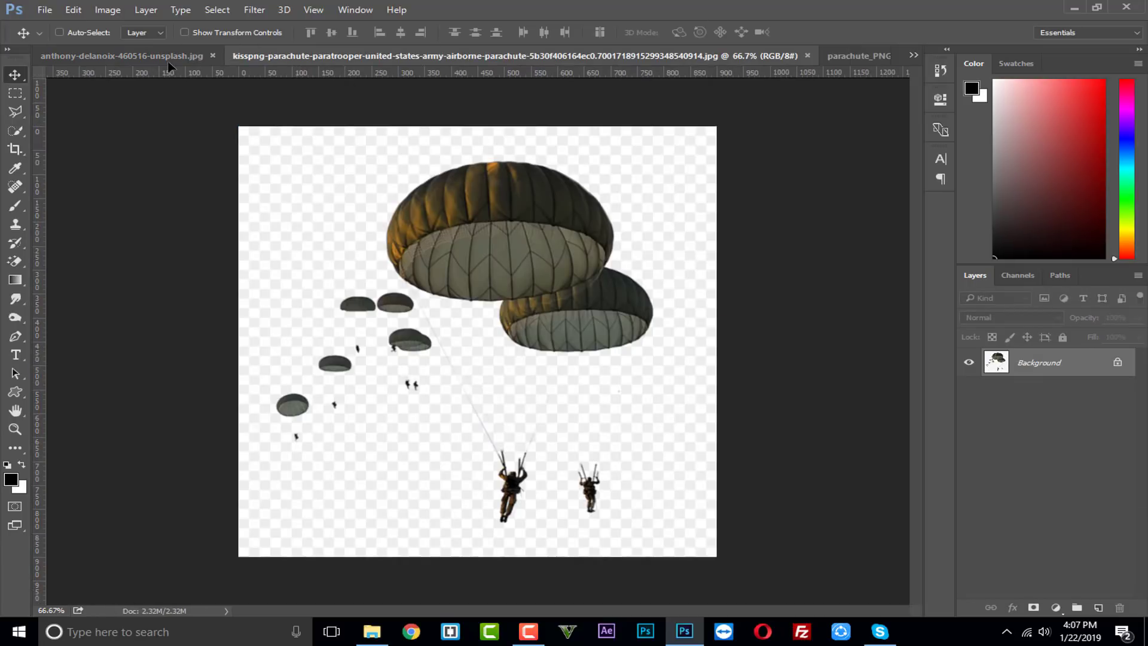
pyautogui.moveTo(168, 66); pyautogui.dragTo(359, 287)
pyautogui.click(998, 318)
pyautogui.click(993, 366)
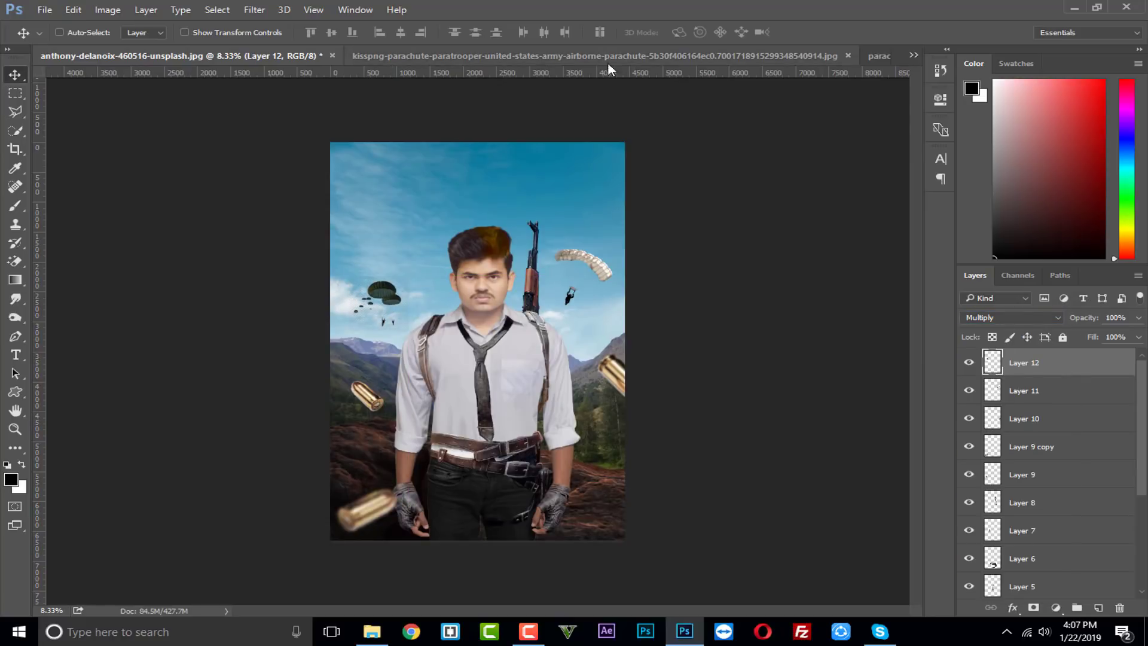
pyautogui.click(527, 60)
pyautogui.click(809, 54)
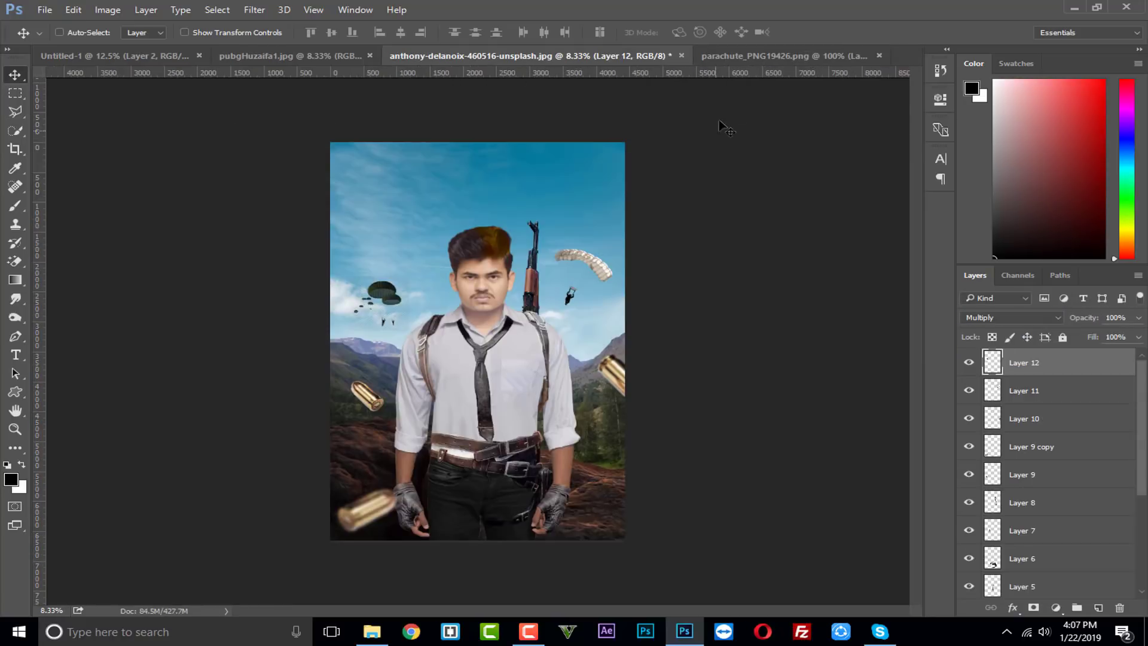
# - Add the tan parachute from parachute_PNG19426.png to the poster's sky and rotate it to about -16.54°
pyautogui.click(755, 59)
pyautogui.moveTo(498, 269); pyautogui.dragTo(400, 214)
pyautogui.hotkey('ctrl', 't')
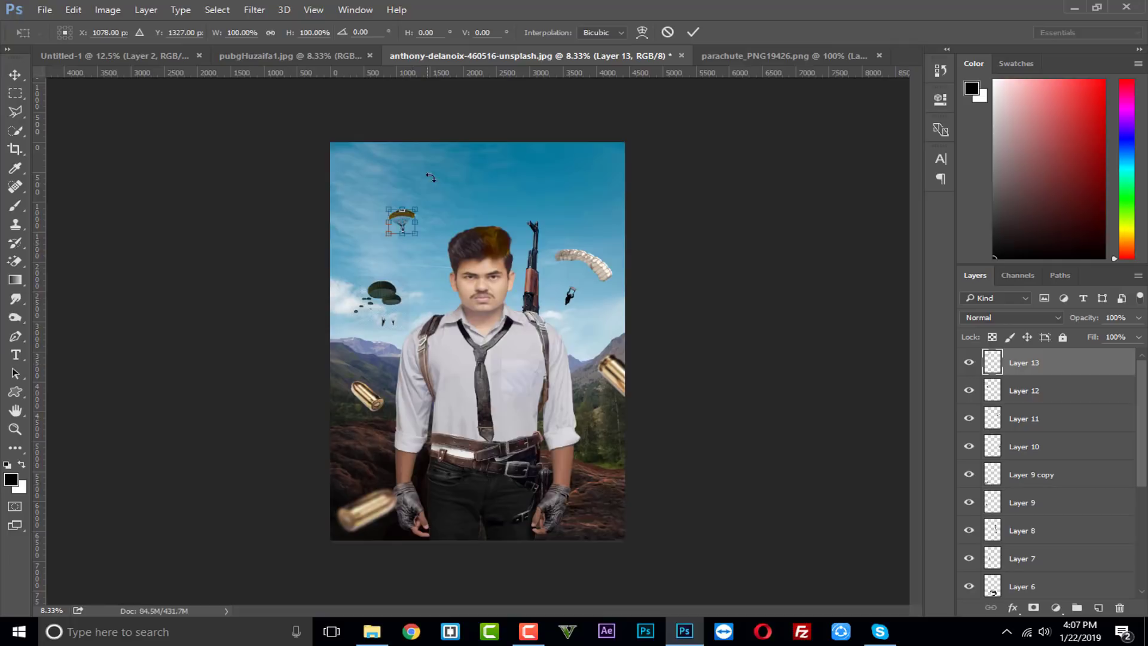
pyautogui.moveTo(431, 177)
pyautogui.mouseDown()
pyautogui.moveTo(442, 189)
pyautogui.moveTo(421, 179)
pyautogui.mouseUp()
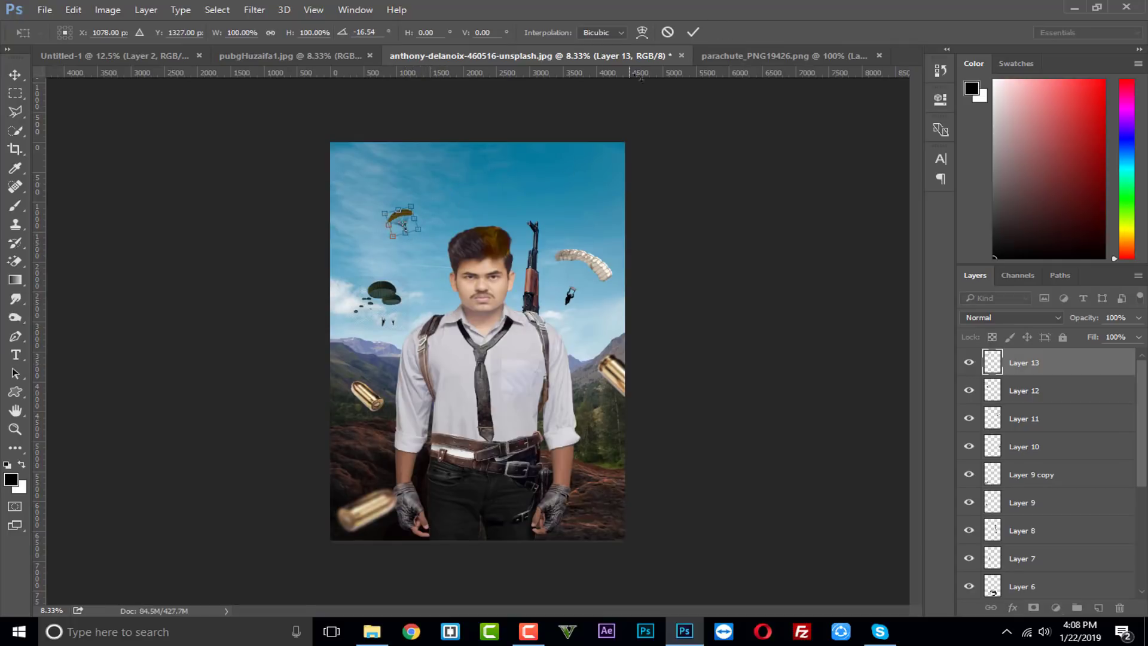
pyautogui.click(692, 31)
# - Move the tan parachute down beside the man's hair, above the round parachutes, and close its source image
pyautogui.moveTo(404, 242); pyautogui.dragTo(429, 285)
pyautogui.click(849, 56)
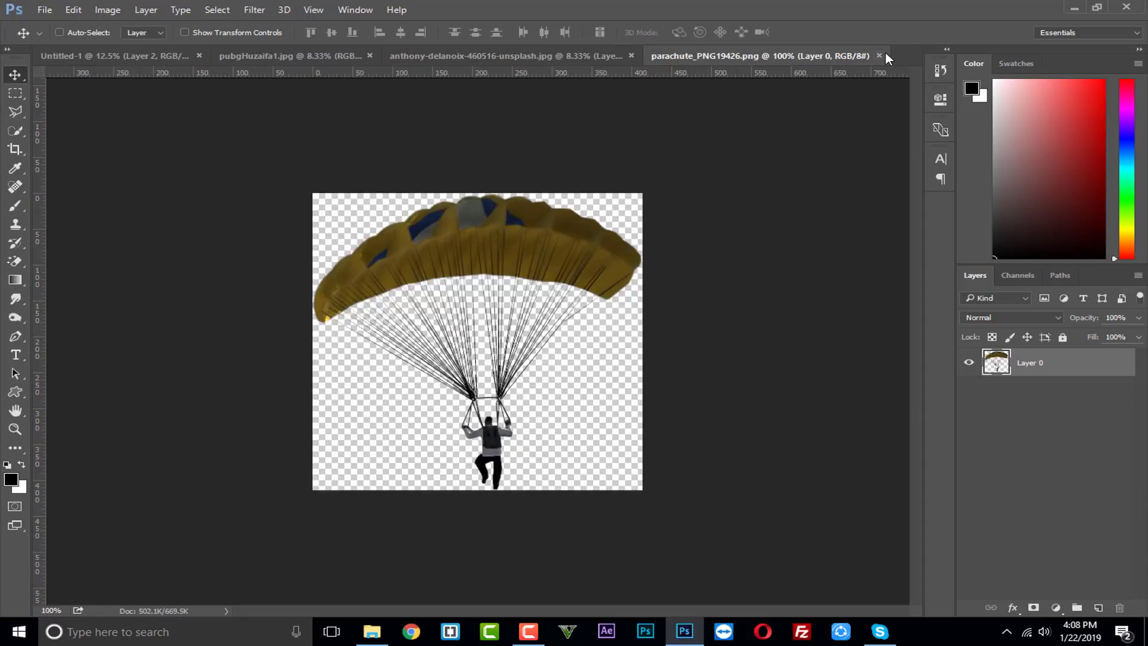
pyautogui.click(878, 55)
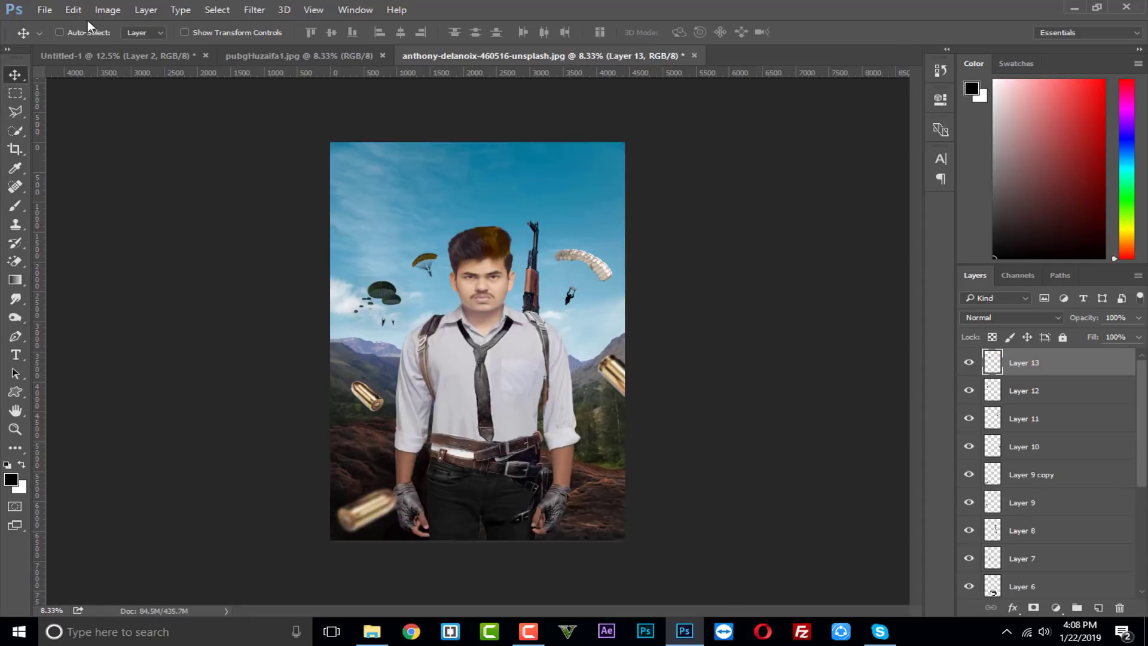
# - Open the logo images pubg_PNG32.png and pubg (1).jpg from the PUBG folder
pyautogui.click(51, 13)
pyautogui.click(45, 34)
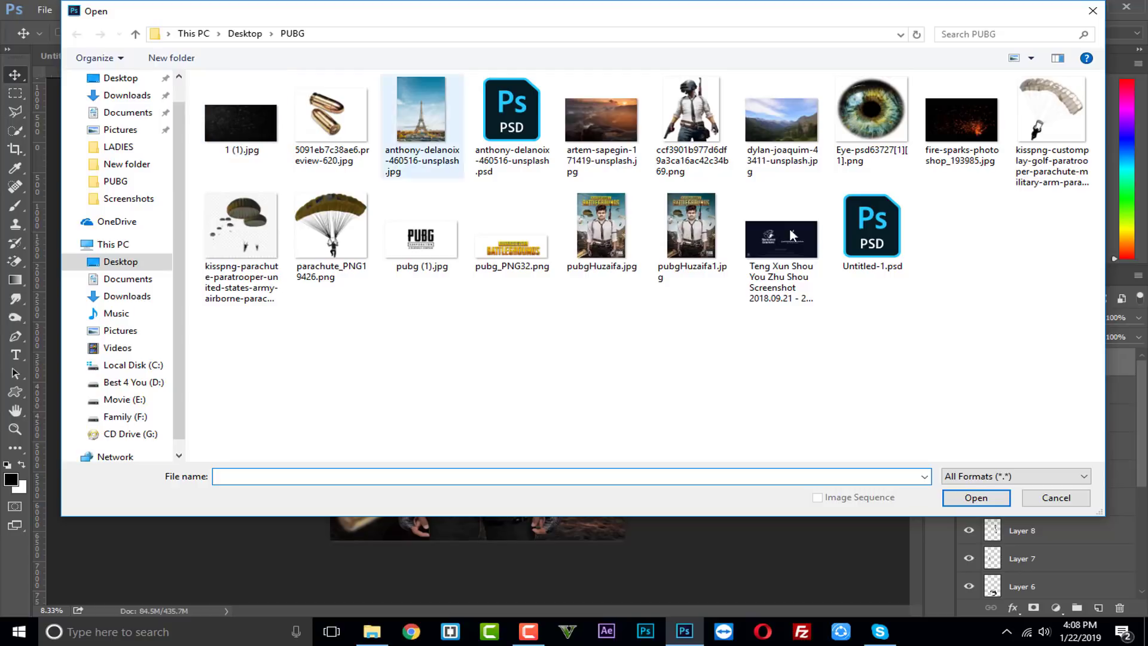
pyautogui.click(488, 236)
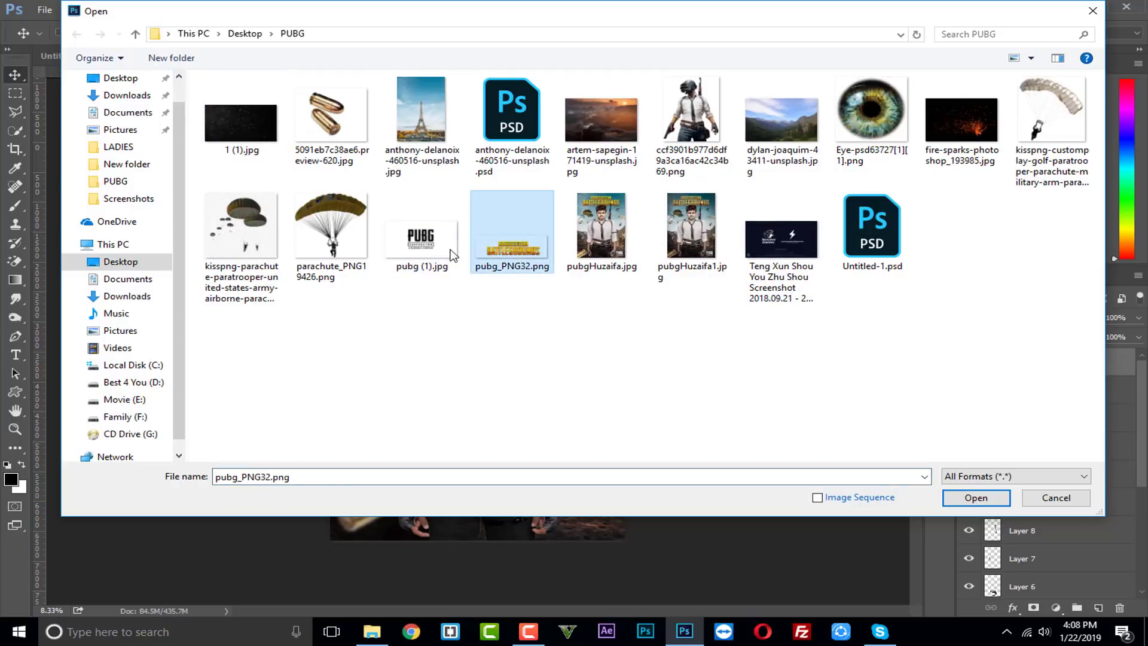
pyautogui.keyDown('ctrl'); pyautogui.click(421, 236); pyautogui.keyUp('ctrl')
pyautogui.click(976, 498)
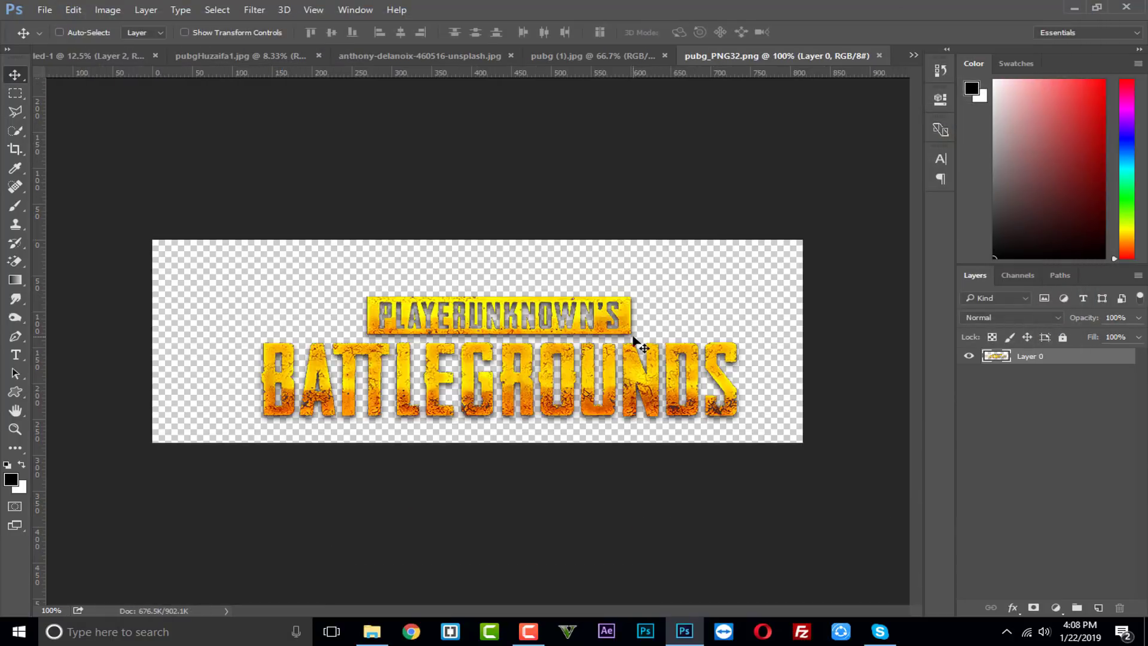
# - Bring the yellow Battlegrounds logo into the poster and enlarge it in the sky above the man's head
pyautogui.moveTo(354, 79); pyautogui.dragTo(534, 198)
pyautogui.hotkey('ctrl', 't')
pyautogui.click(692, 32)
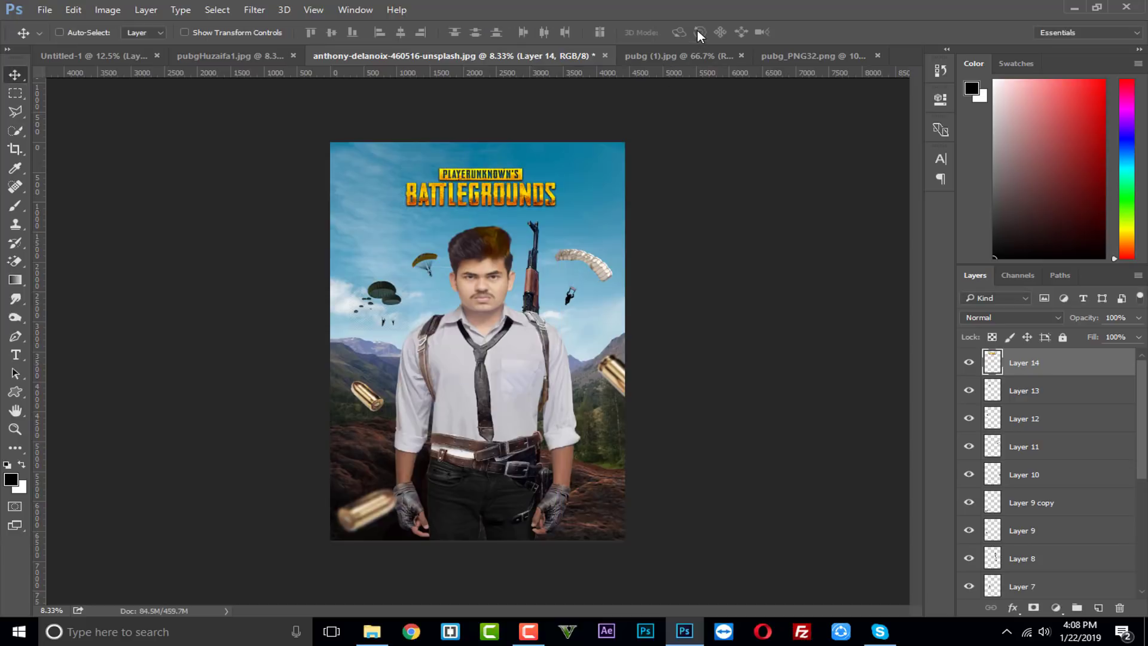
# - Scale the yellow Battlegrounds logo to about 134% and centre it over the top of the man's hair
pyautogui.hotkey('ctrl', 't')
pyautogui.moveTo(403, 208); pyautogui.dragTo(323, 230)
pyautogui.moveTo(422, 209); pyautogui.dragTo(460, 209)
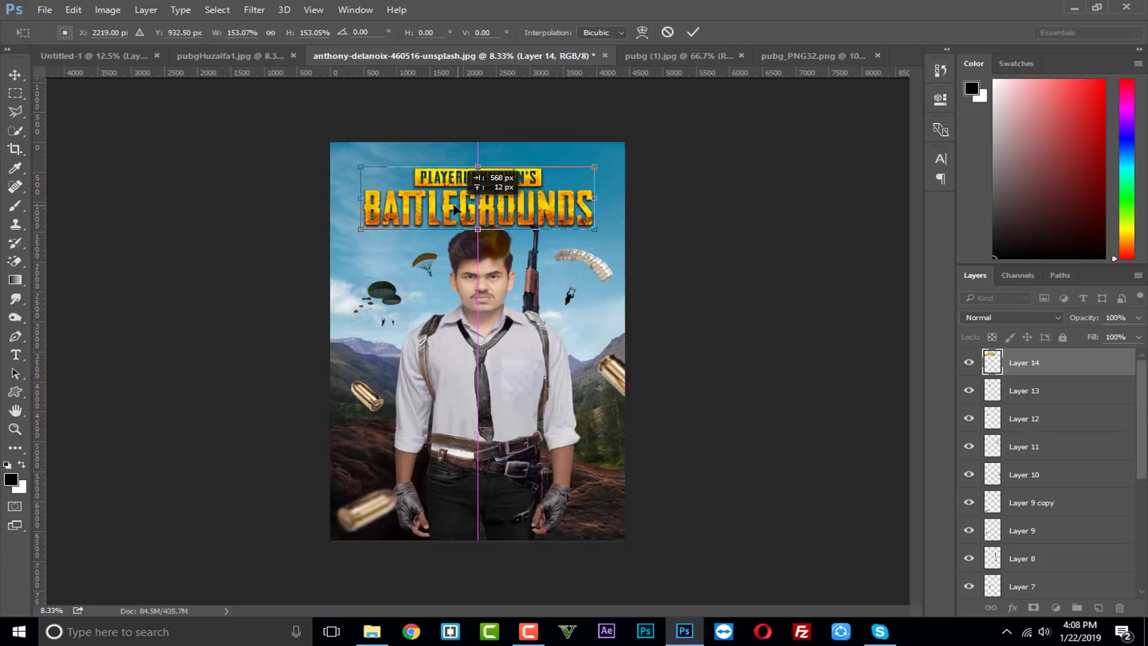
pyautogui.moveTo(360, 228); pyautogui.dragTo(389, 221)
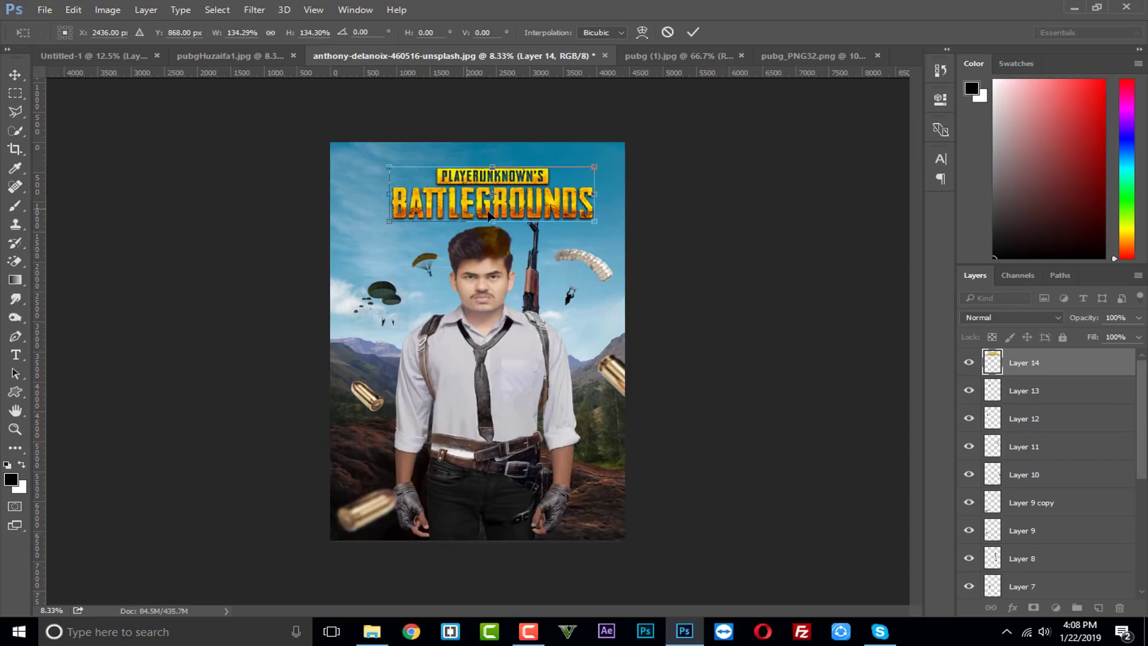
pyautogui.moveTo(490, 215); pyautogui.dragTo(478, 229)
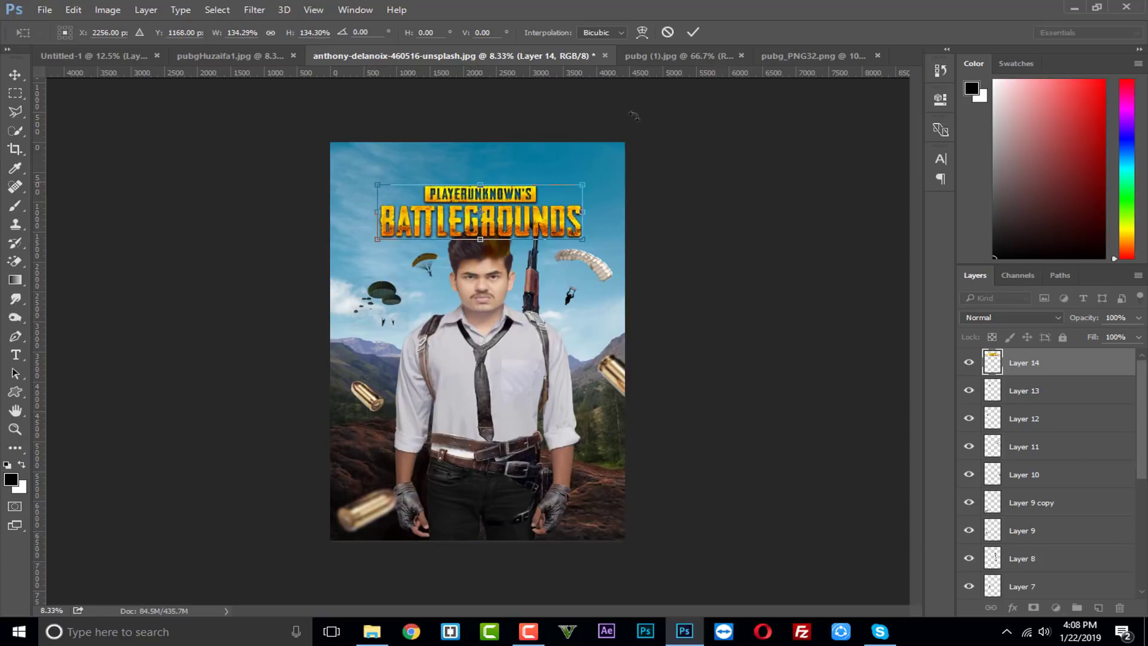
pyautogui.click(692, 32)
# - Move the Battlegrounds logo layer below the man's Layer 1 and shift the logo slightly up behind his head
pyautogui.moveTo(1023, 371); pyautogui.dragTo(1046, 485)
pyautogui.scroll(-1, 1046, 486)
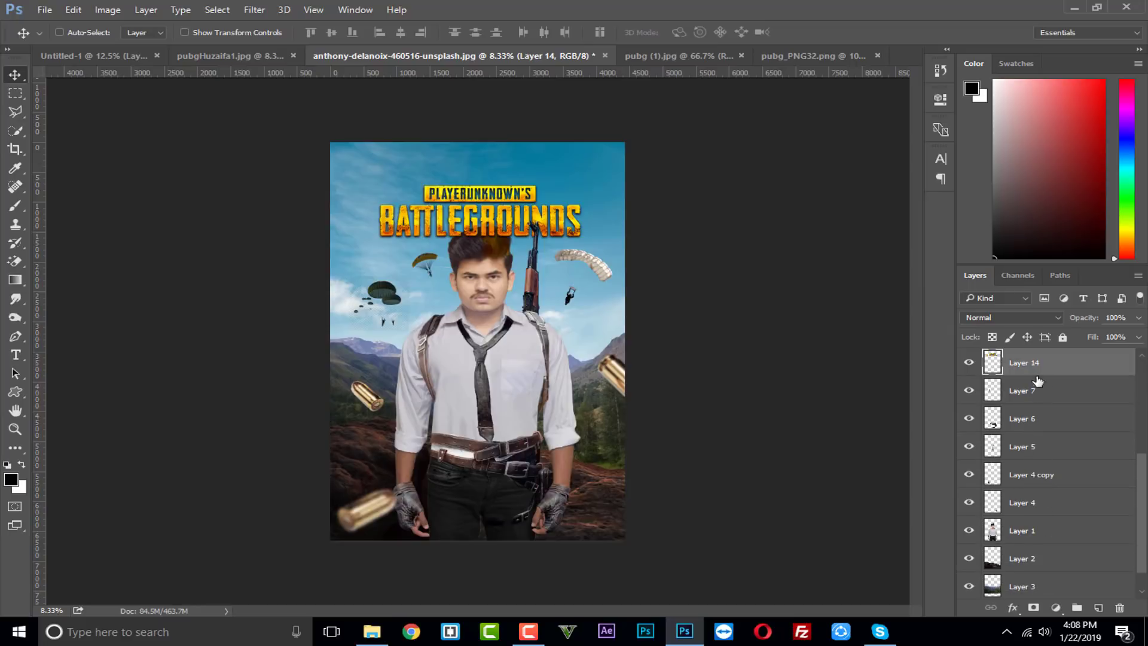
pyautogui.moveTo(1037, 381); pyautogui.dragTo(1028, 541)
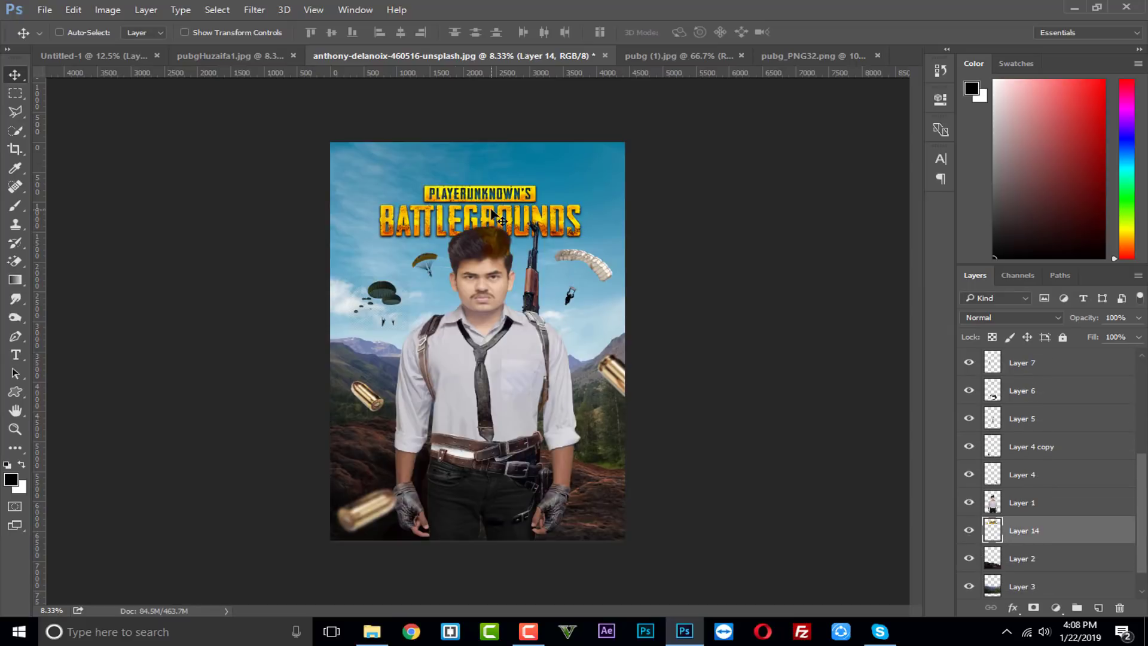
pyautogui.moveTo(491, 210); pyautogui.dragTo(487, 210)
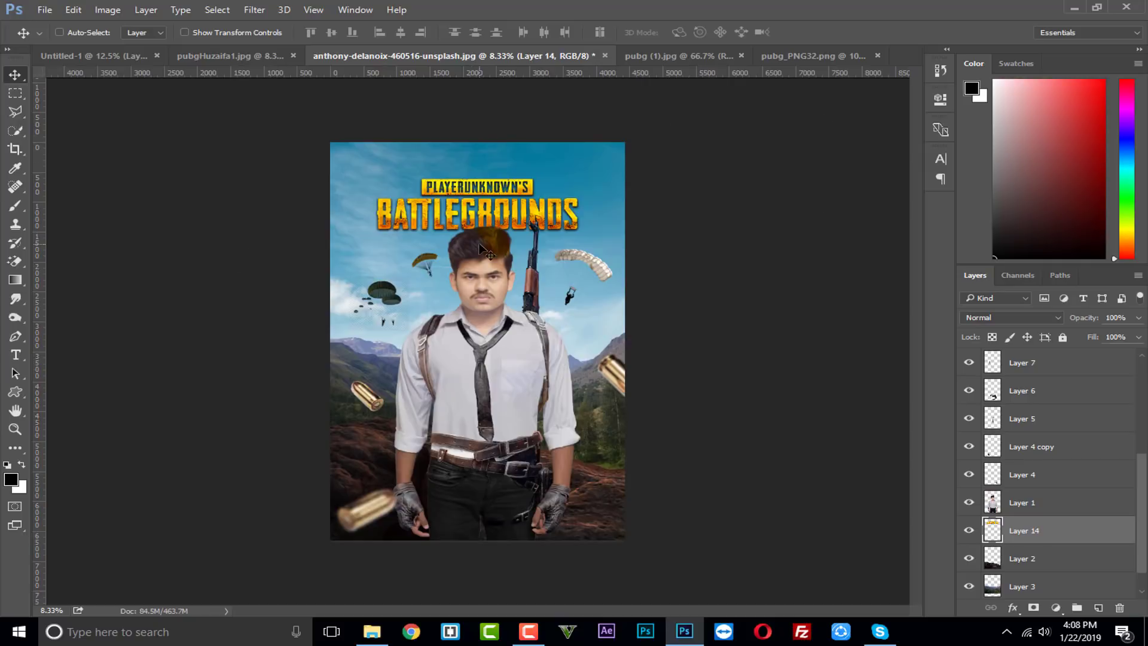
# - Add the PUBG logo from pubg (1).jpg to the poster's lower right corner with the Linear Burn blend mode
pyautogui.moveTo(386, 217); pyautogui.dragTo(600, 514)
pyautogui.click(1015, 317)
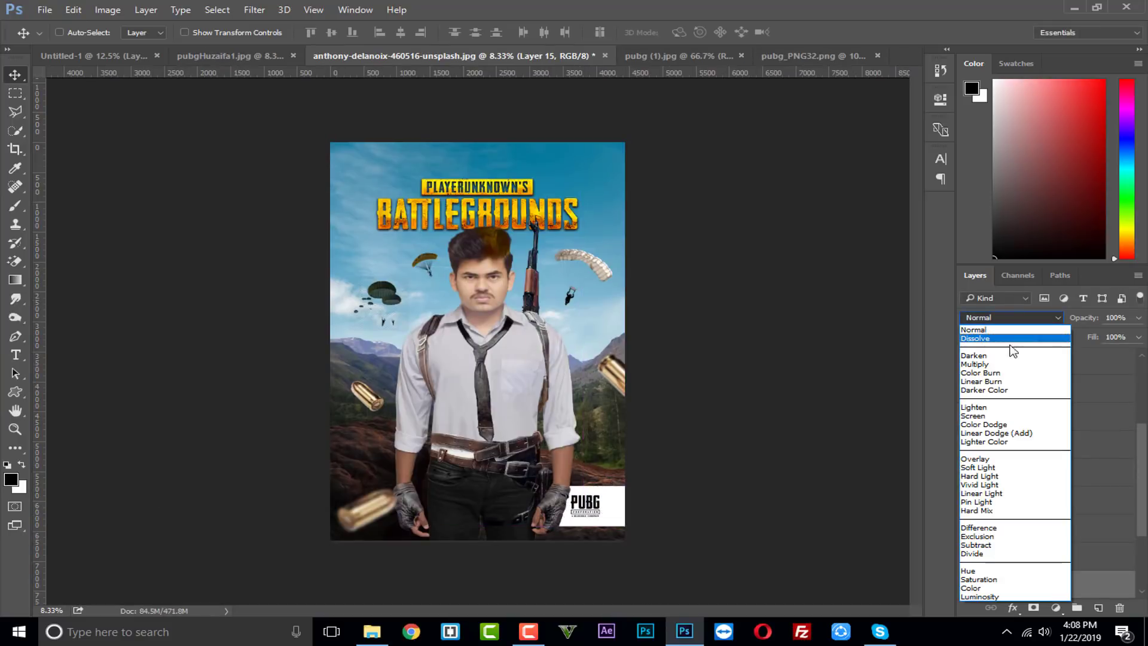
pyautogui.click(1004, 373)
pyautogui.click(1002, 385)
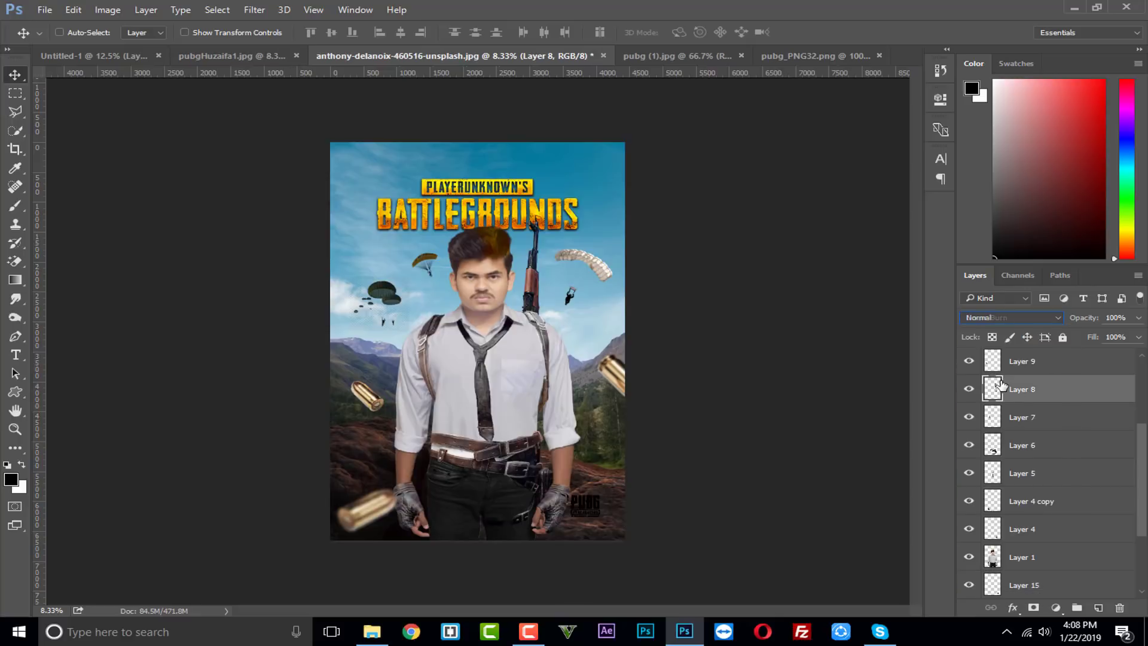
# - Try Multiply blending at 64% opacity on the rifle's Layer 8, and restore it to Normal at 100%
pyautogui.click(1009, 317)
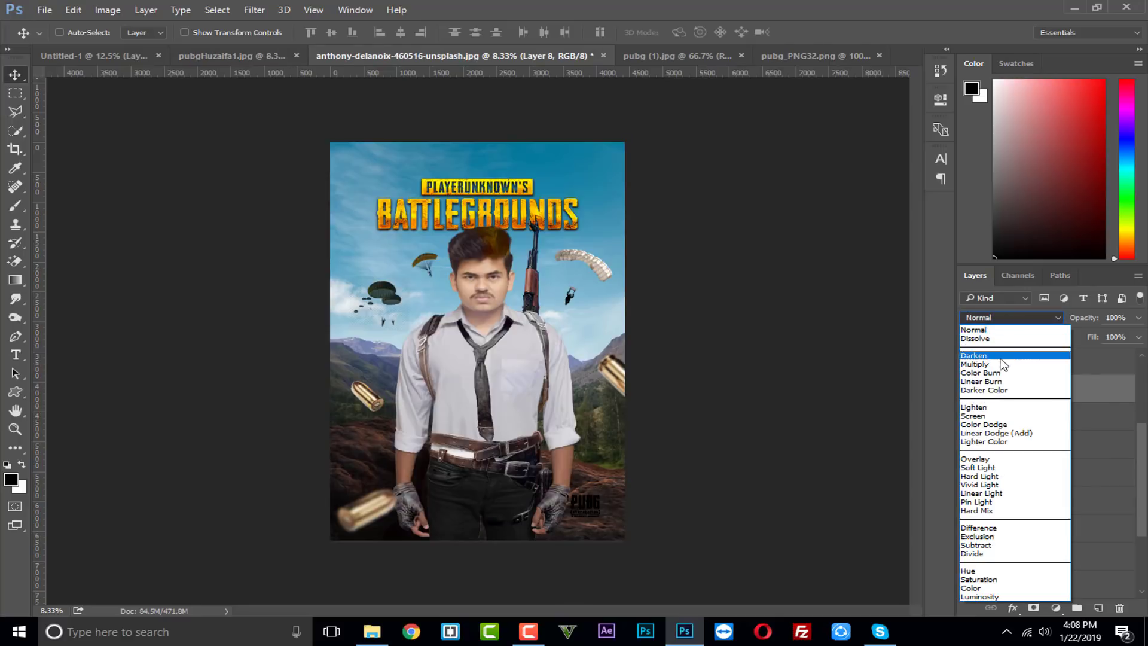
pyautogui.click(1002, 365)
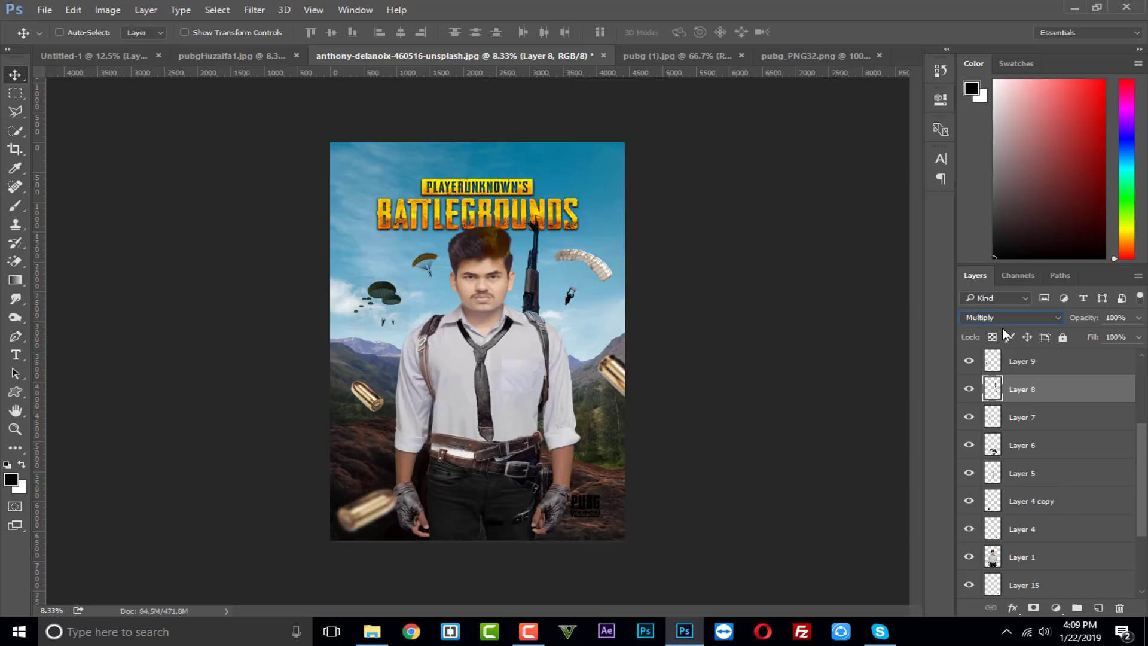
pyautogui.press('6')
pyautogui.press('4')
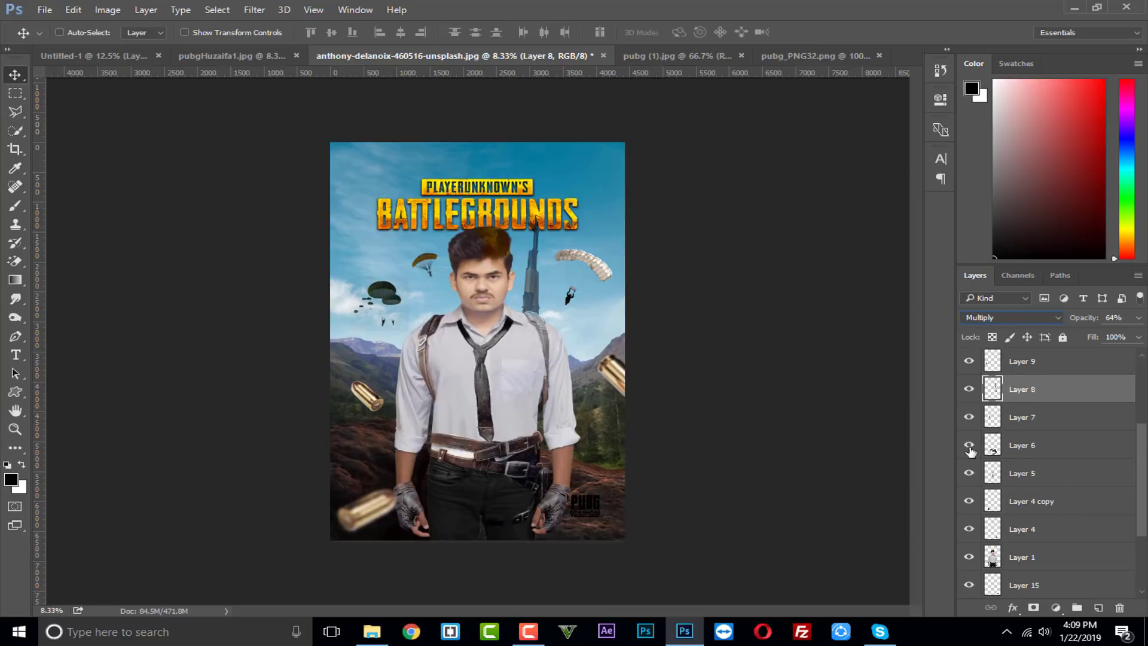
pyautogui.hotkey('ctrl', 'z')
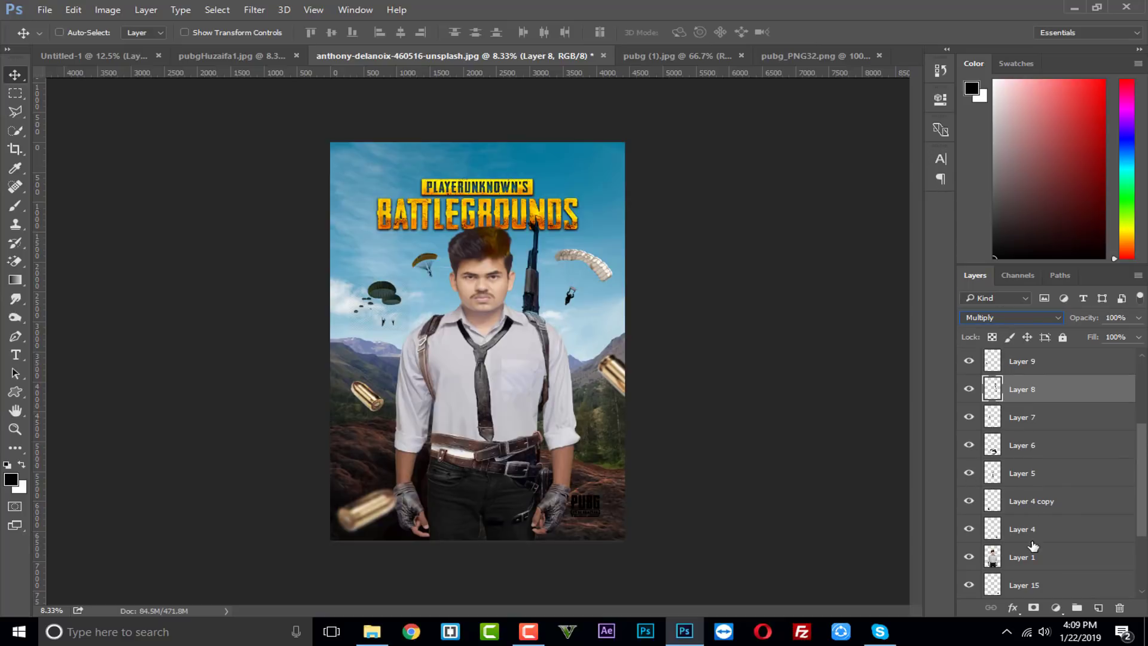
pyautogui.click(1008, 318)
pyautogui.click(1001, 328)
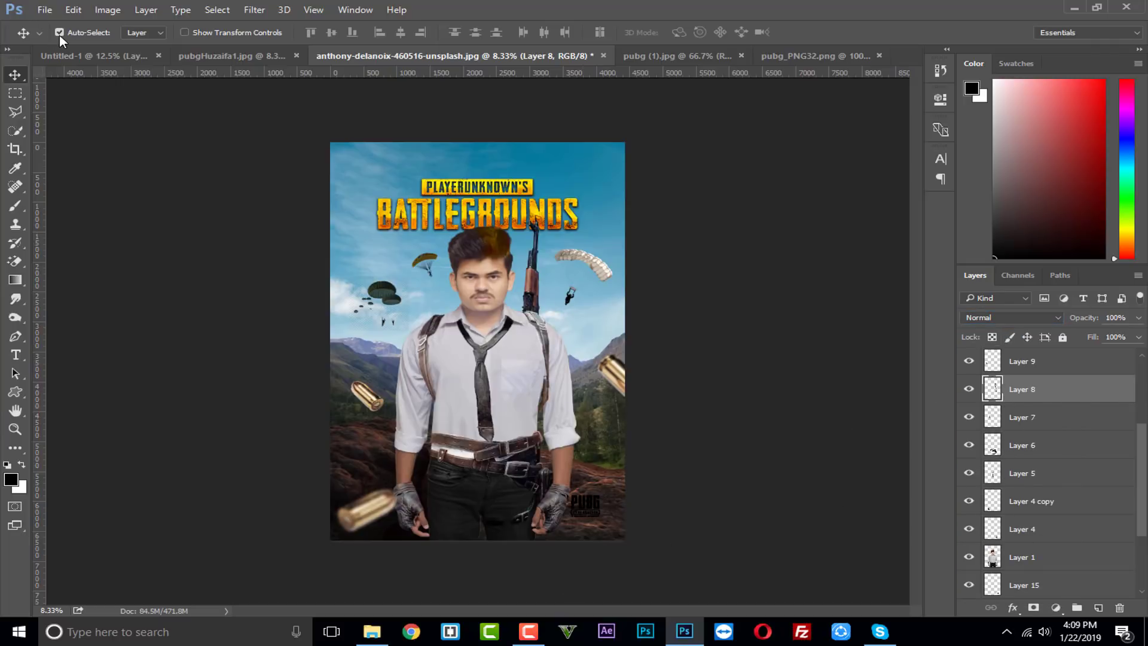
# - Invert the small PUBG logo, shift it closer to the poster's lower right corner and set its blend mode to Screen
pyautogui.click(587, 508)
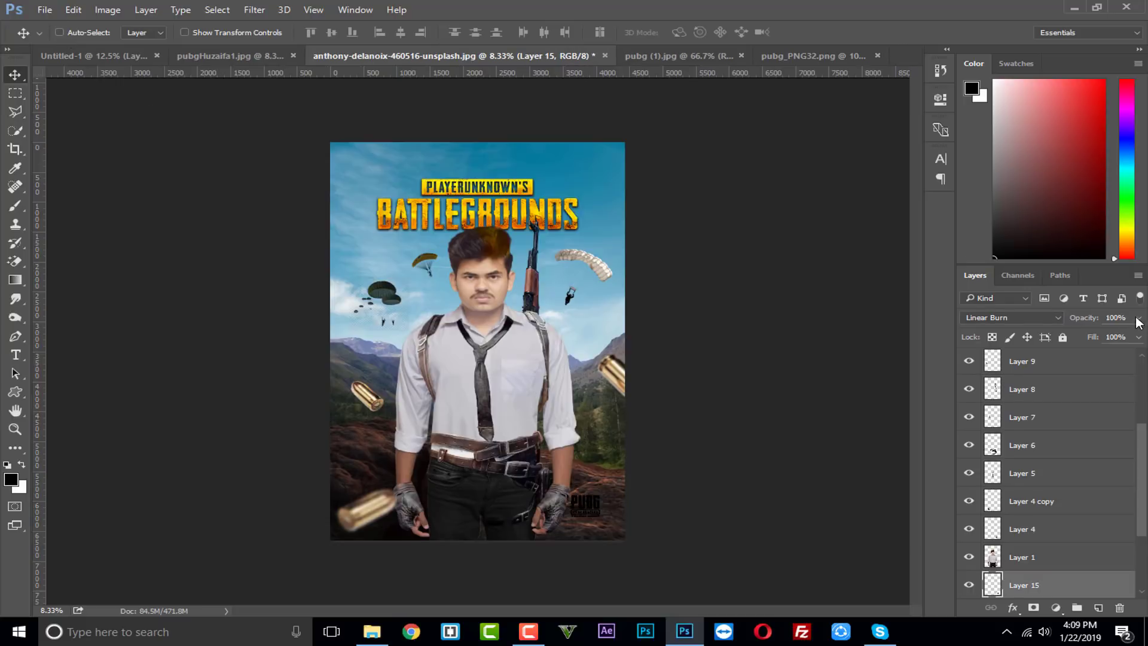
pyautogui.click(1005, 317)
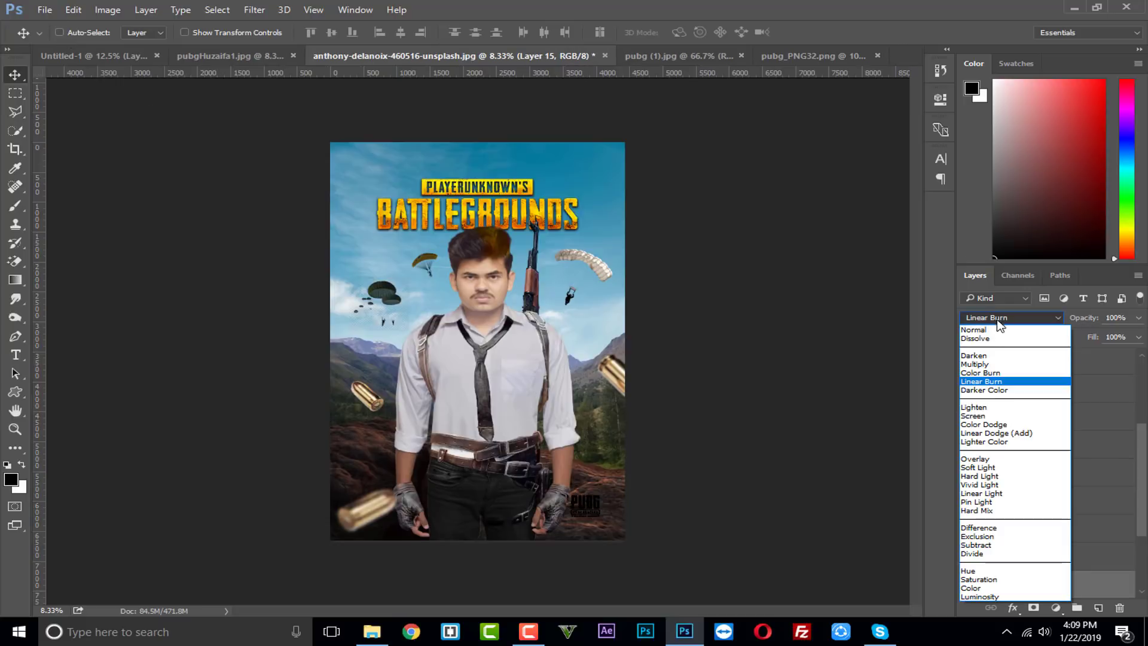
pyautogui.click(975, 364)
pyautogui.moveTo(622, 510); pyautogui.dragTo(605, 516)
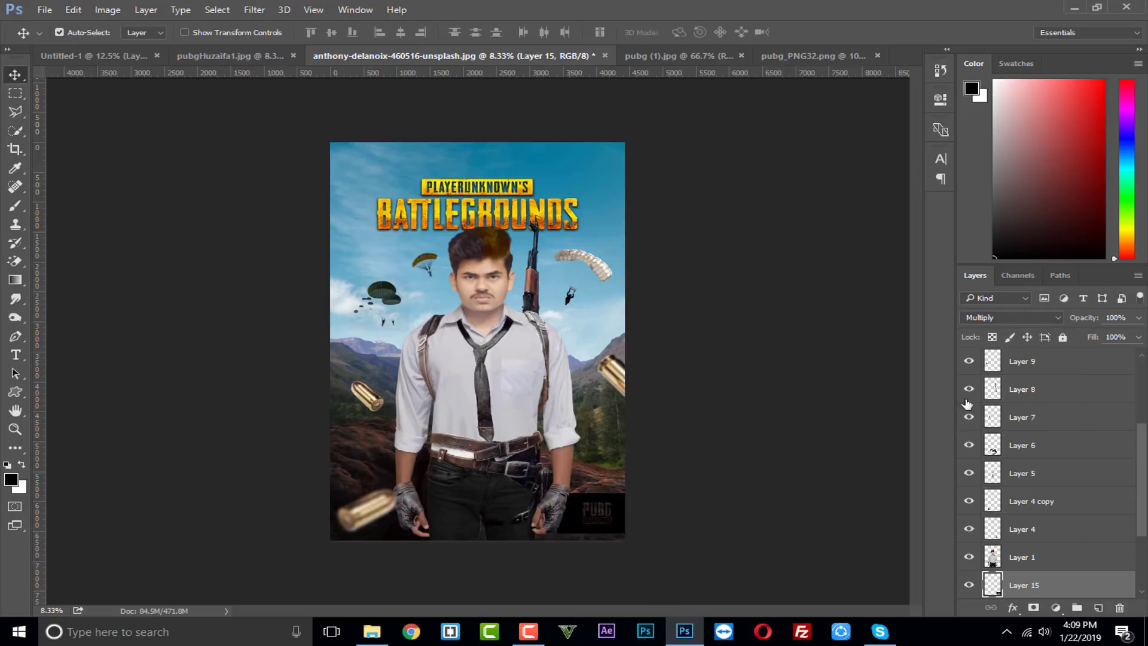
pyautogui.click(1006, 317)
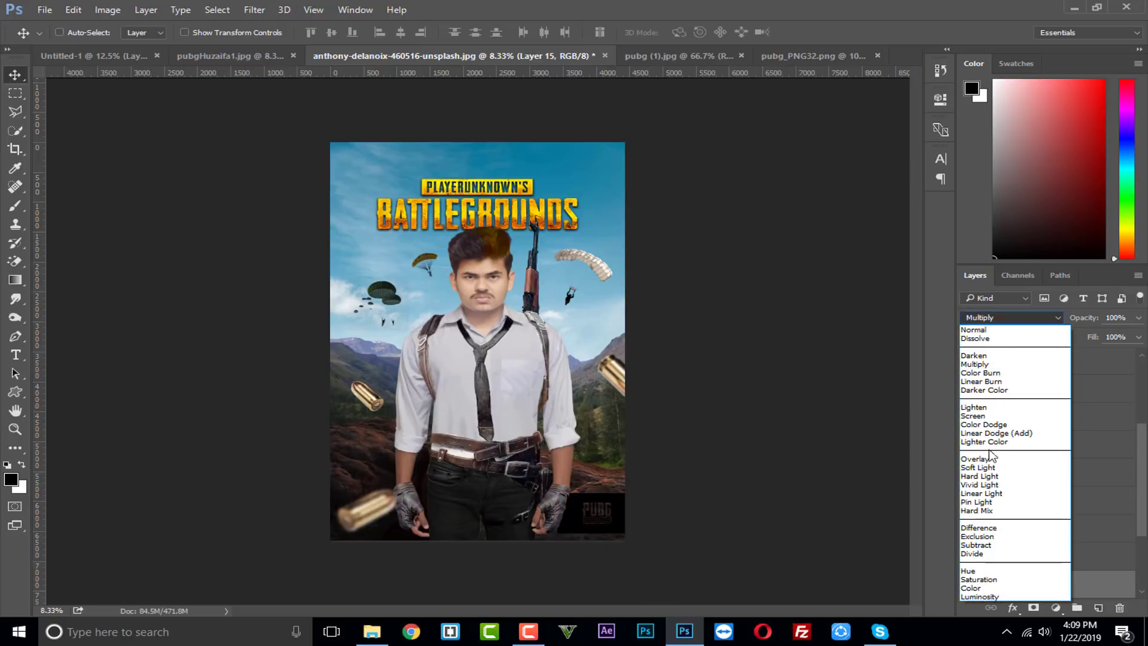
pyautogui.click(983, 415)
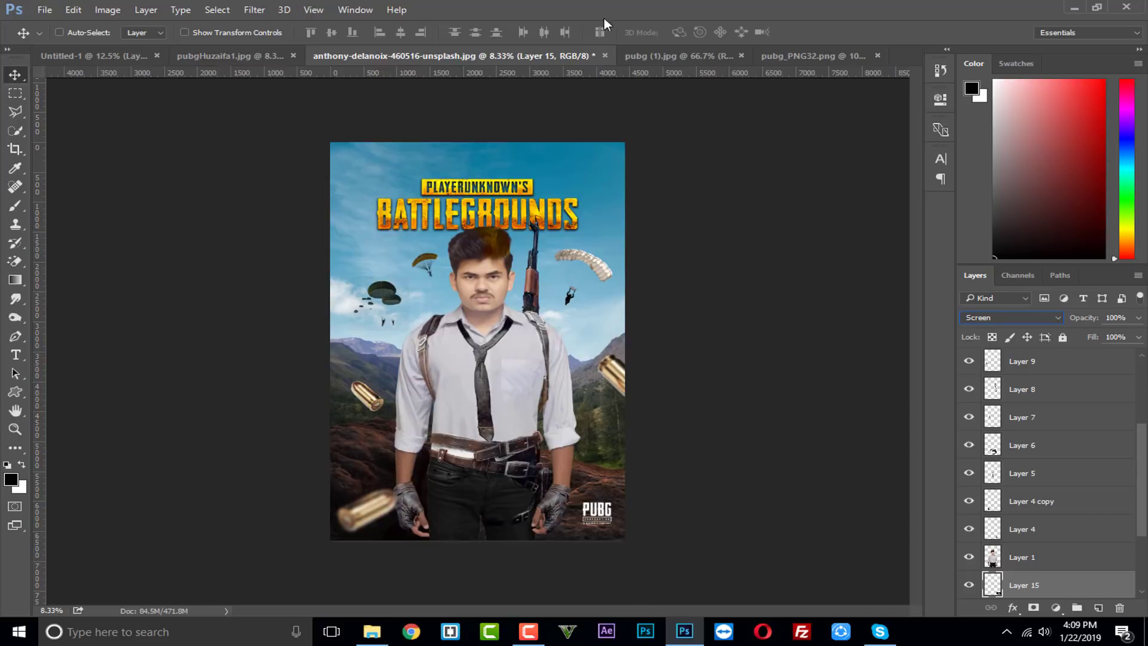
# - Close the logo source images pubg (1).jpg and pubg_PNG32.png
pyautogui.click(659, 59)
pyautogui.click(716, 55)
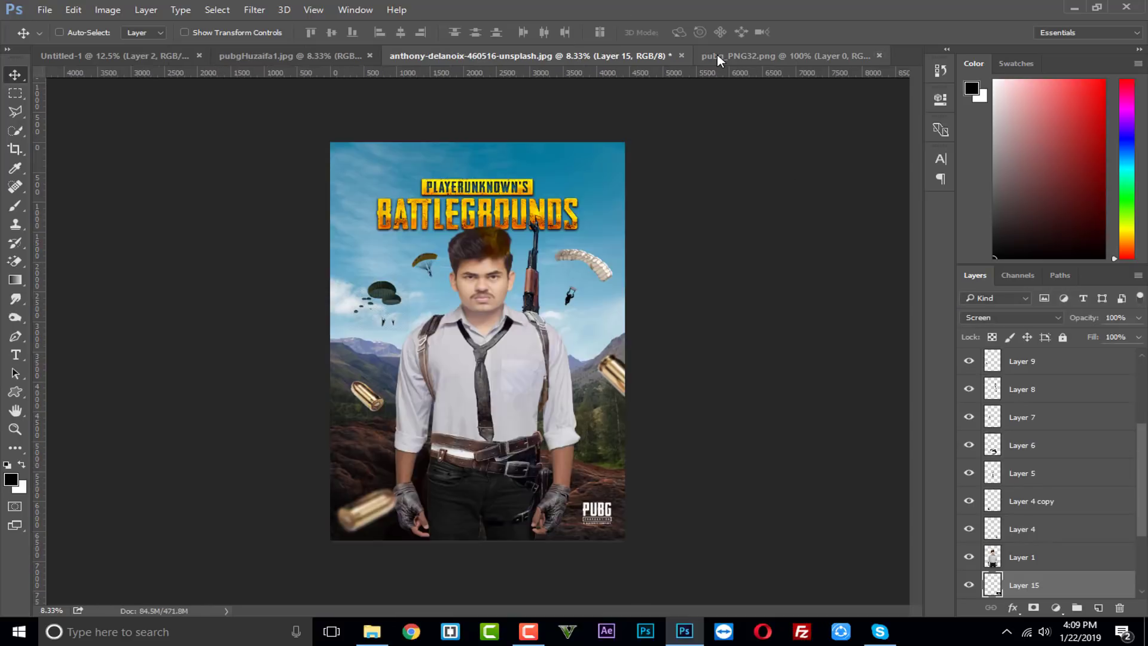
pyautogui.click(716, 55)
pyautogui.click(880, 56)
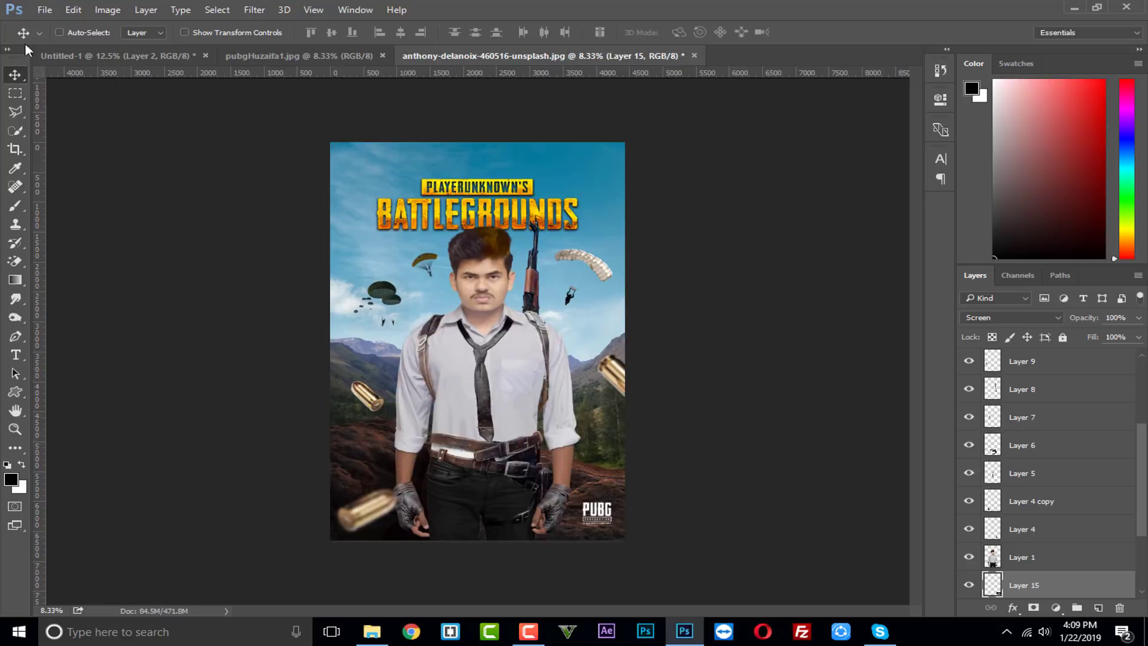
# - Open fire-sparks-photoshop_193985.jpg from the PUBG folder
pyautogui.click(44, 10)
pyautogui.click(52, 35)
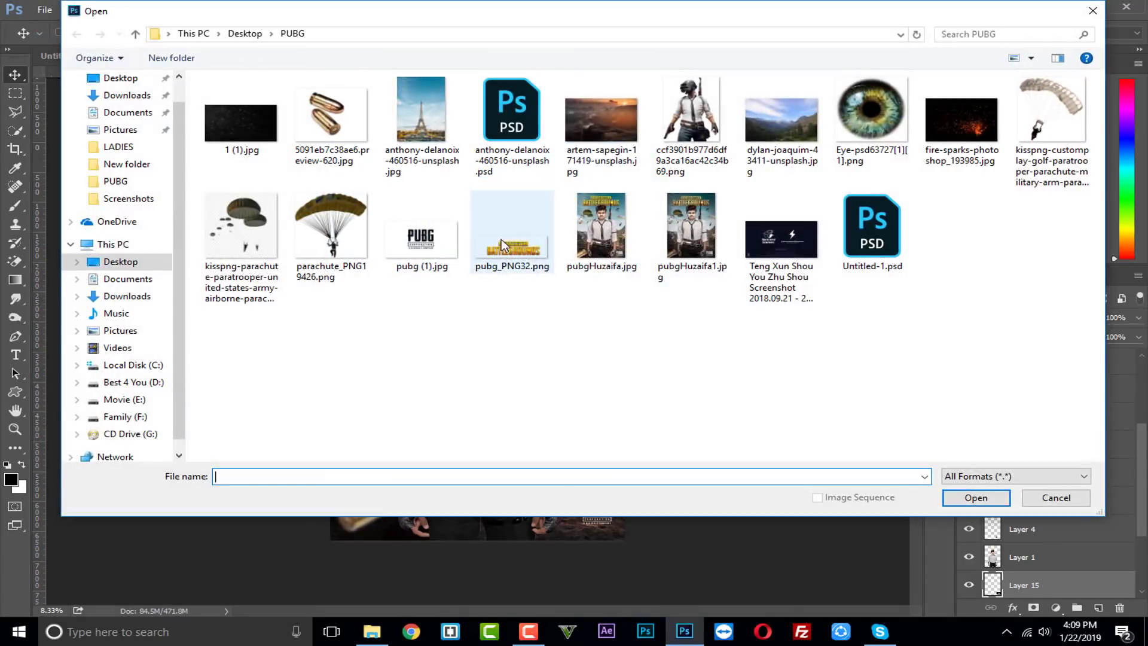
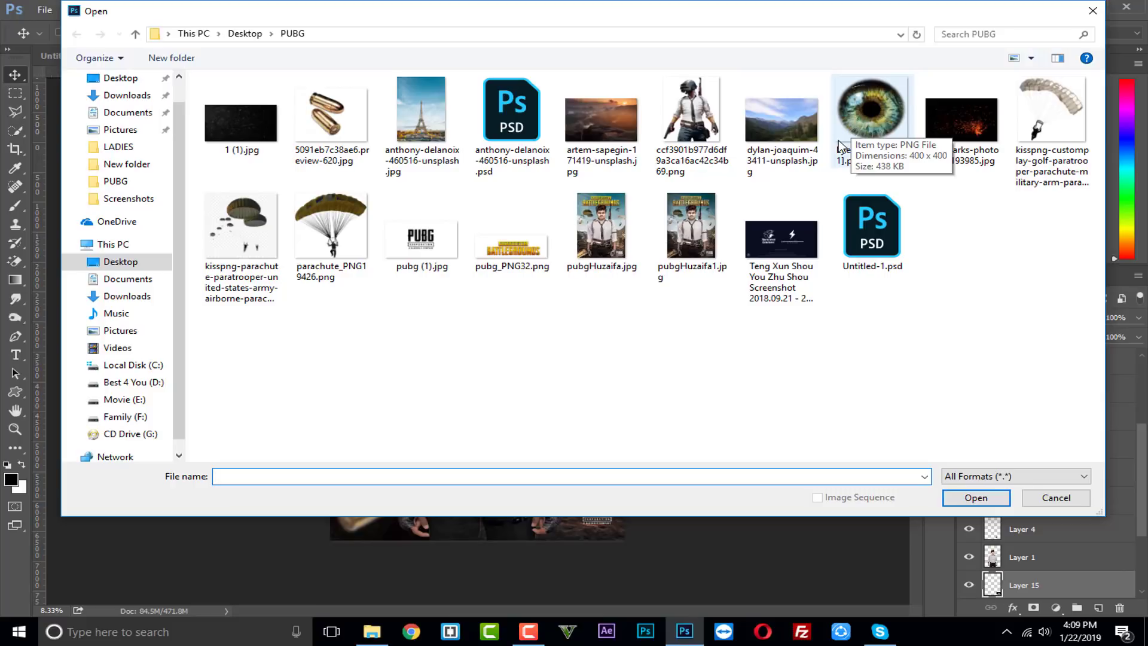
pyautogui.click(961, 123)
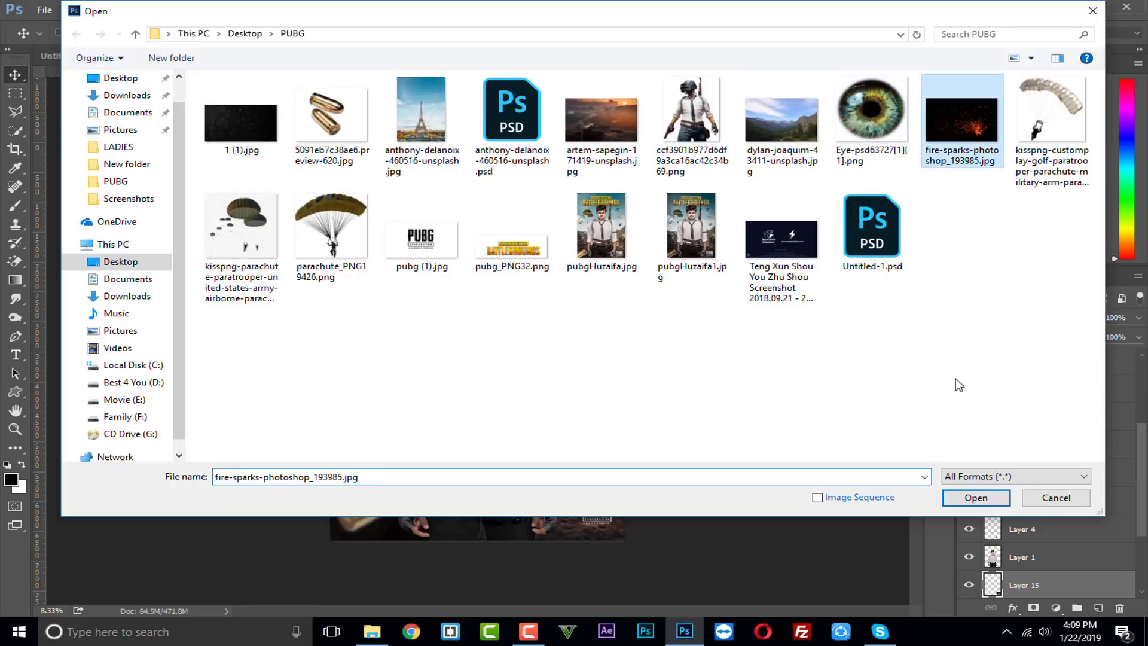
pyautogui.click(971, 498)
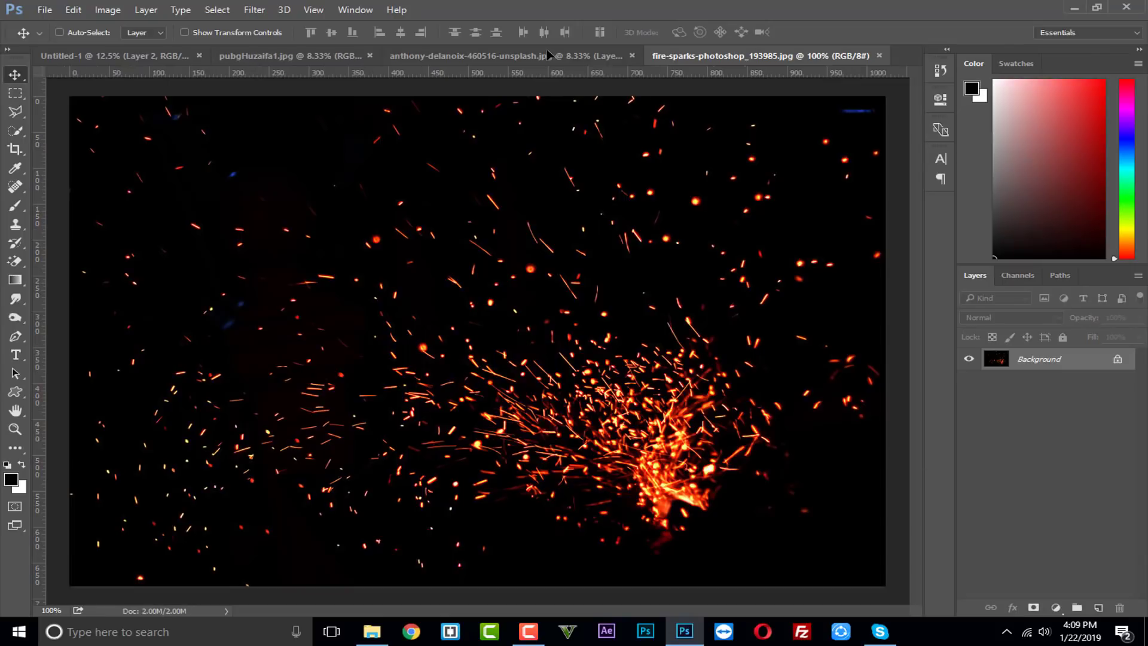
# - Bring the fire sparks image into the poster, enlarge it to about 596% and centre it behind the man
pyautogui.moveTo(549, 55); pyautogui.dragTo(552, 526)
pyautogui.hotkey('ctrl', 't')
pyautogui.moveTo(453, 492); pyautogui.dragTo(578, 465)
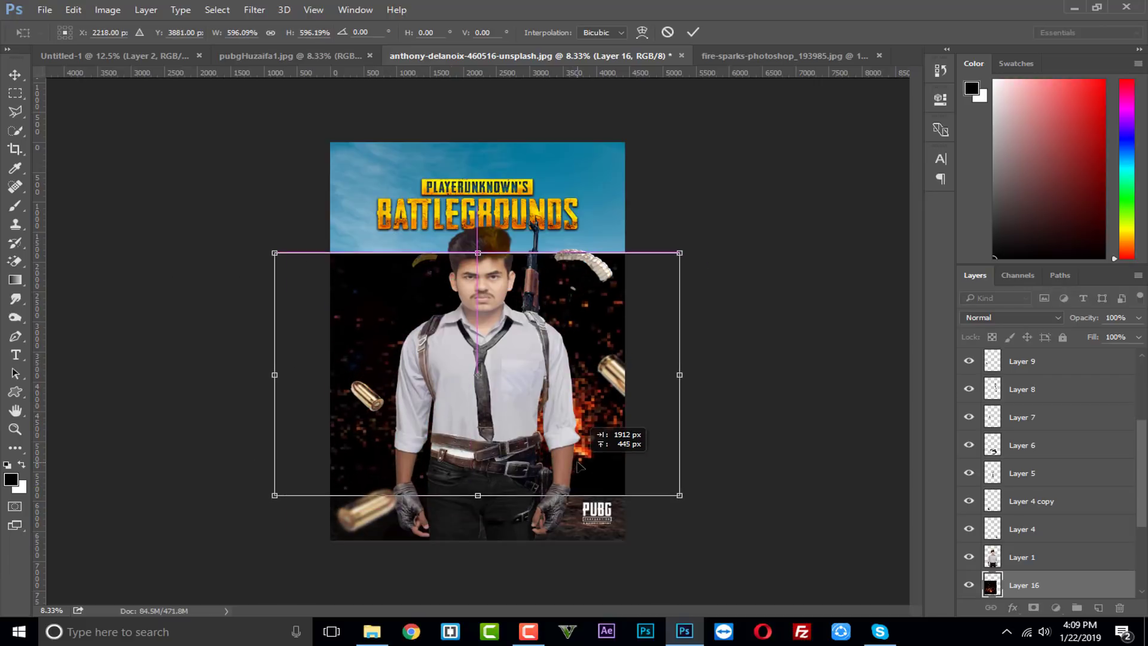
pyautogui.click(692, 32)
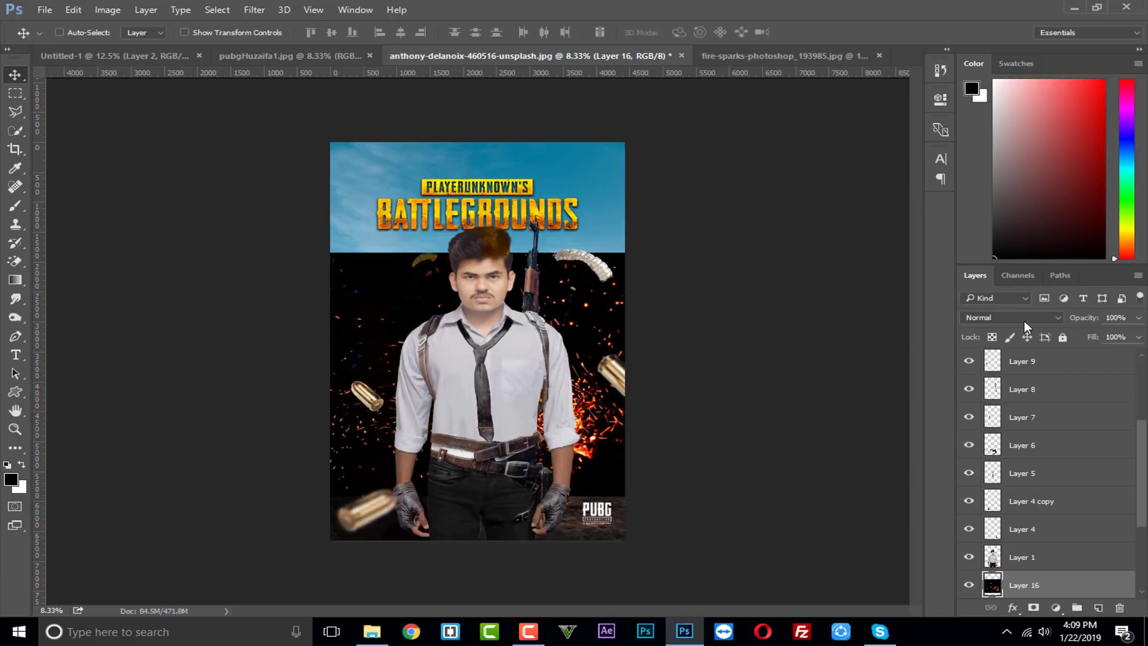
# - Set the sparks layer's blend mode to Screen and shift it so the flames sit right of the man's hip
pyautogui.click(1049, 315)
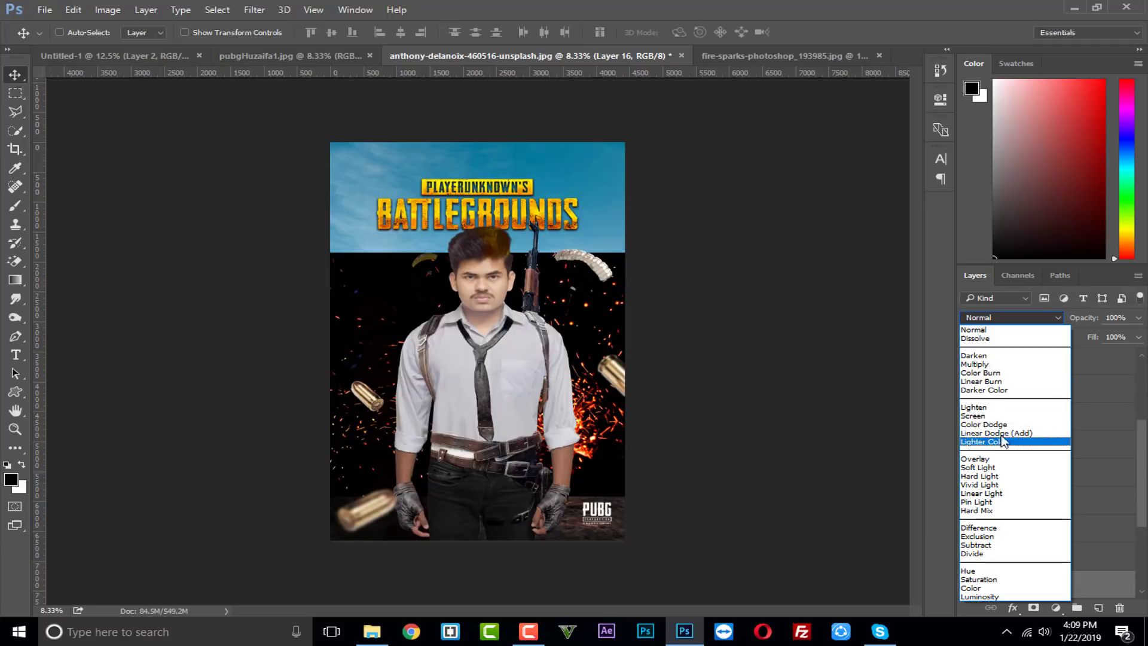
pyautogui.click(1010, 419)
pyautogui.moveTo(655, 478); pyautogui.dragTo(632, 466)
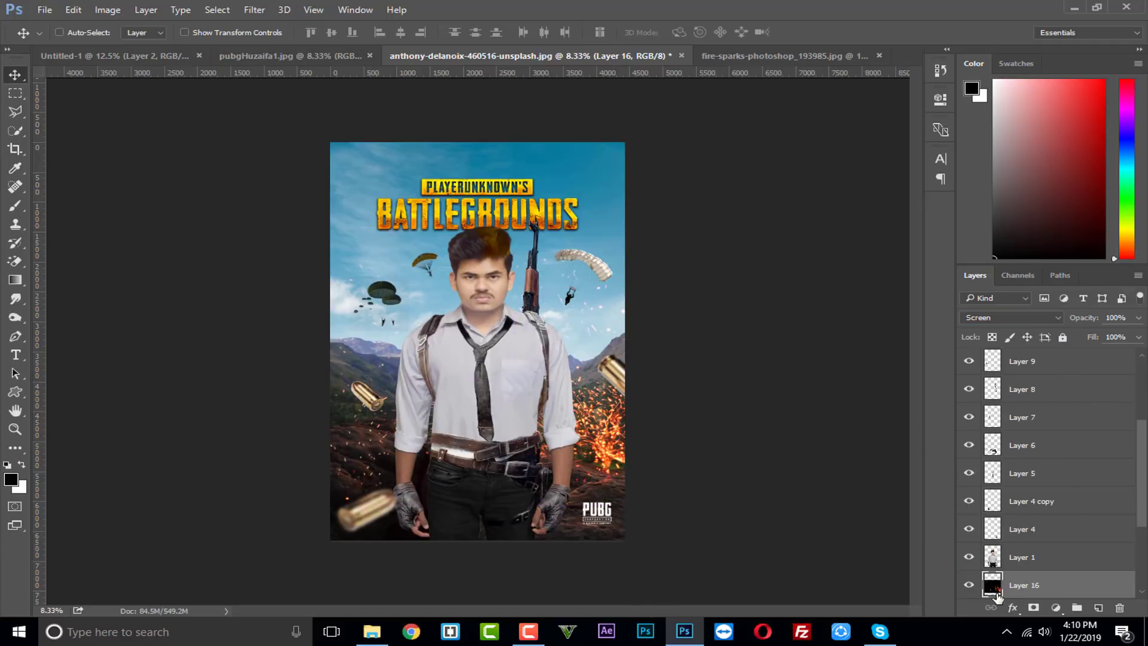
# - Move the sparks layer below Layer 2 and shrink it to about 73.7% width and 68.5% height beside the man's right-hand side
pyautogui.scroll(-2, 1014, 531)
pyautogui.moveTo(997, 476); pyautogui.dragTo(1016, 541)
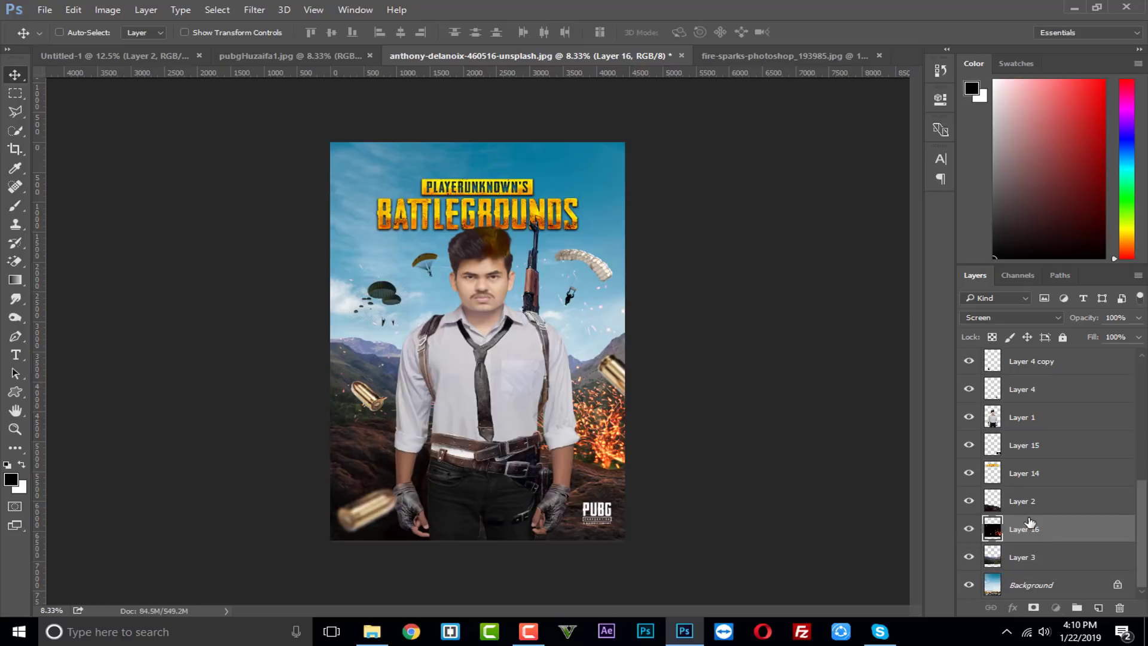
pyautogui.hotkey('ctrl', 't')
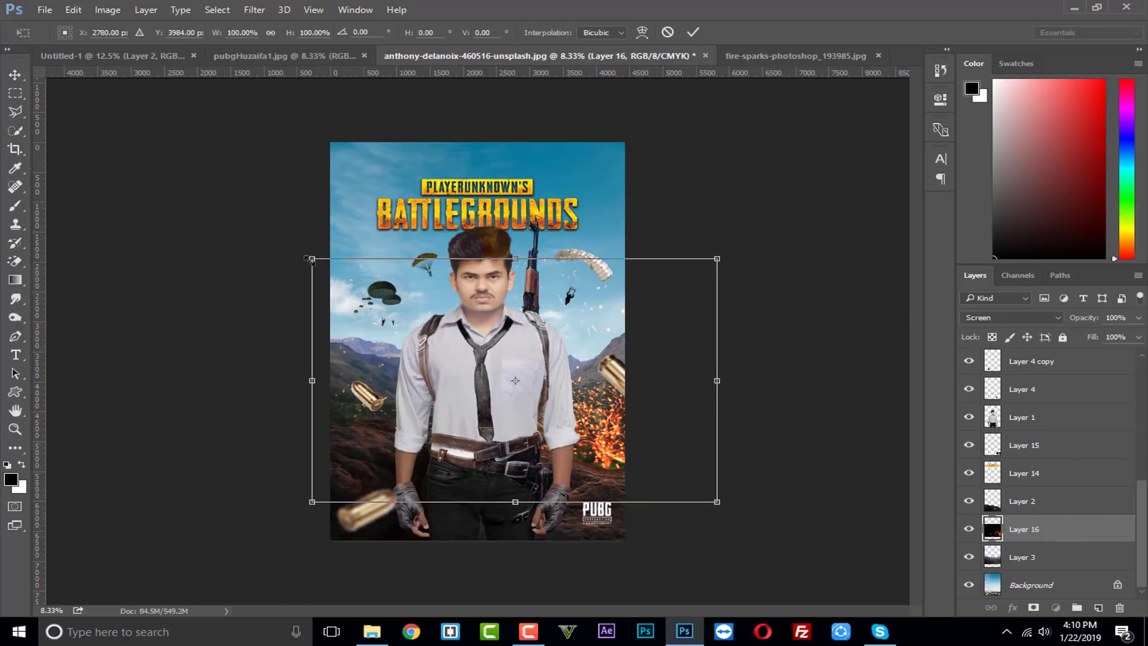
pyautogui.moveTo(309, 259); pyautogui.dragTo(430, 335)
pyautogui.moveTo(598, 476); pyautogui.dragTo(569, 472)
pyautogui.moveTo(679, 415); pyautogui.dragTo(698, 415)
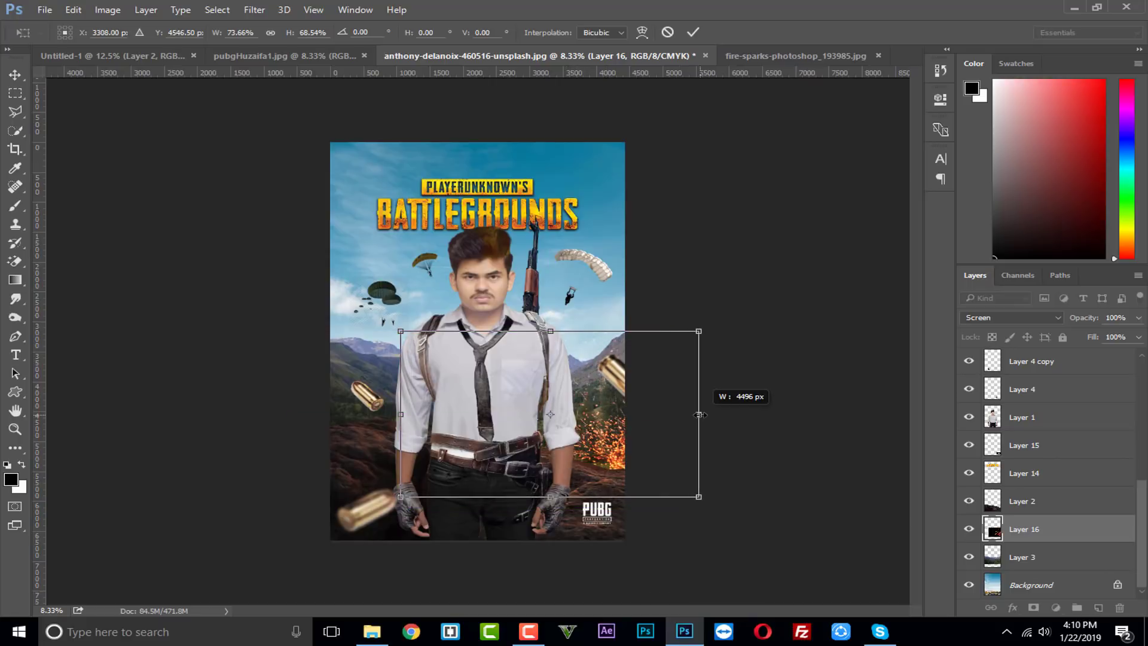
pyautogui.click(692, 32)
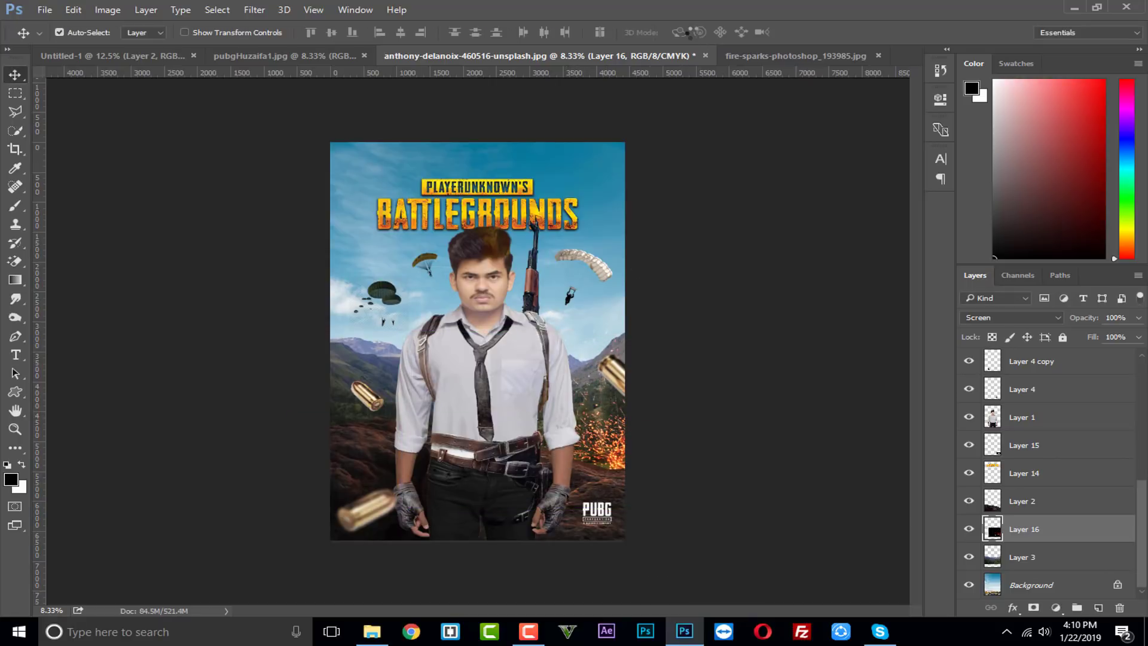
# - Duplicate the sparks to the left side of the poster behind the man, and select Layer 13 at the top of the stack
pyautogui.moveTo(598, 445); pyautogui.dragTo(404, 429)
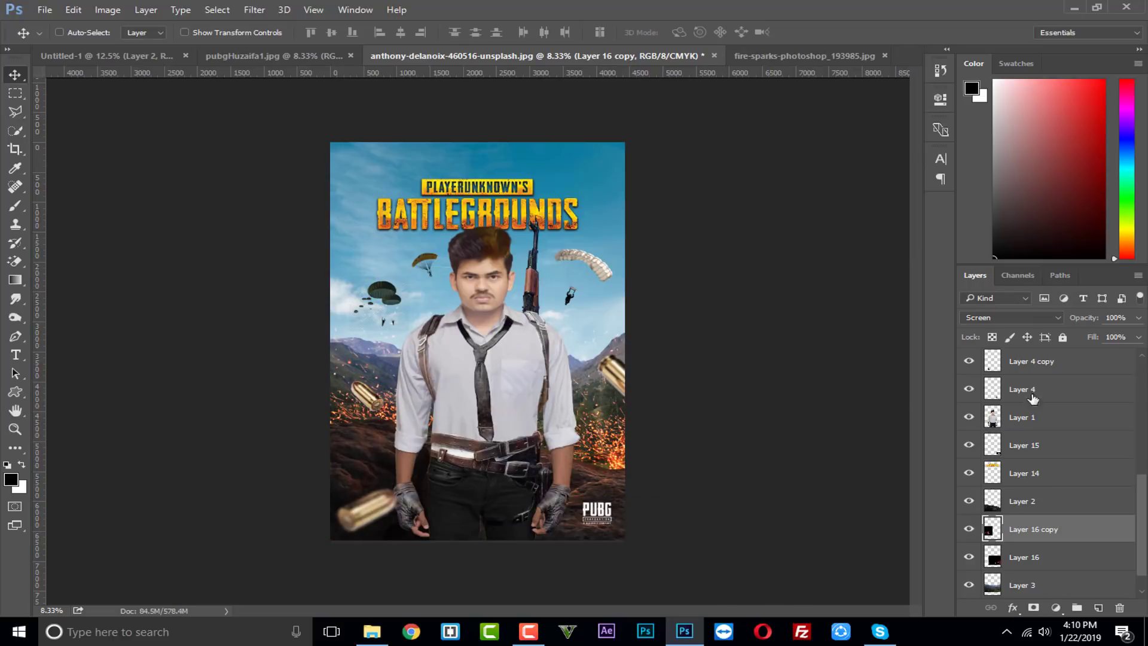
pyautogui.scroll(5, 1032, 399)
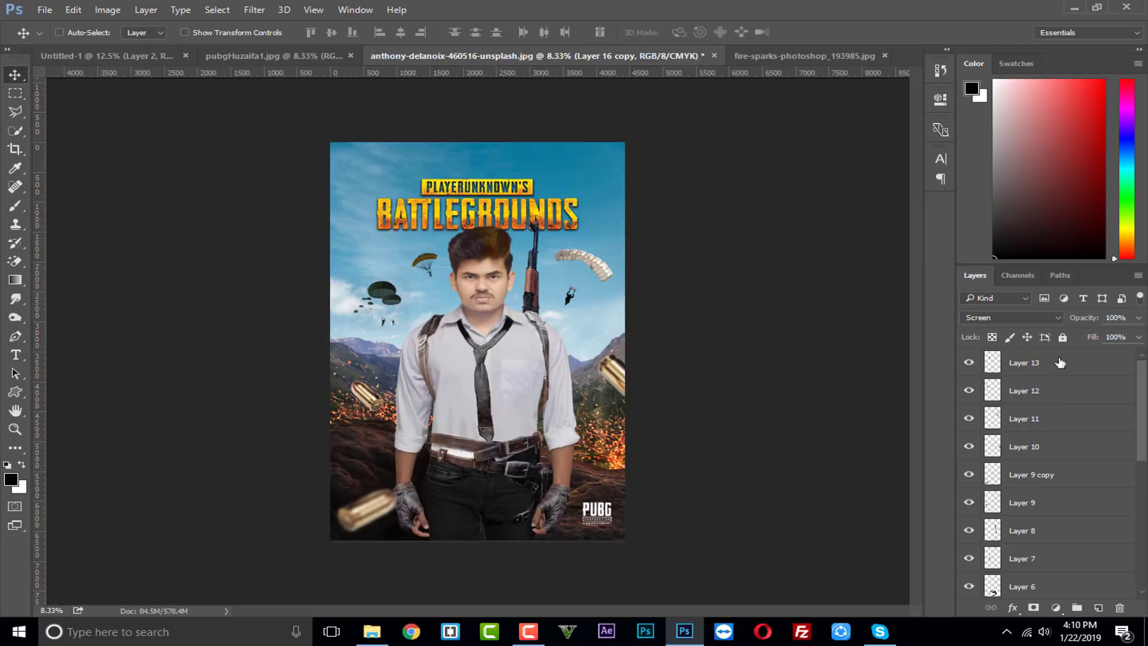
pyautogui.click(1046, 375)
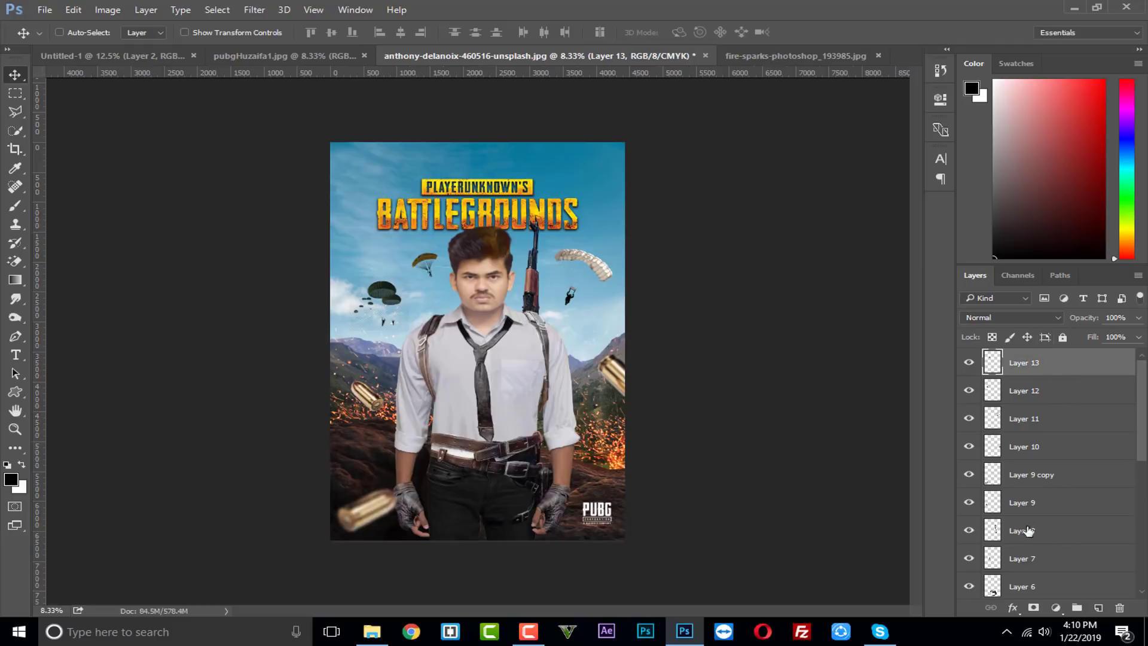
# - Close the fire sparks image, add a new layer at the top and fill it with Apply Image, merged RGB, Multiply at 100%
pyautogui.click(818, 56)
pyautogui.hotkey('ctrl', 'w')
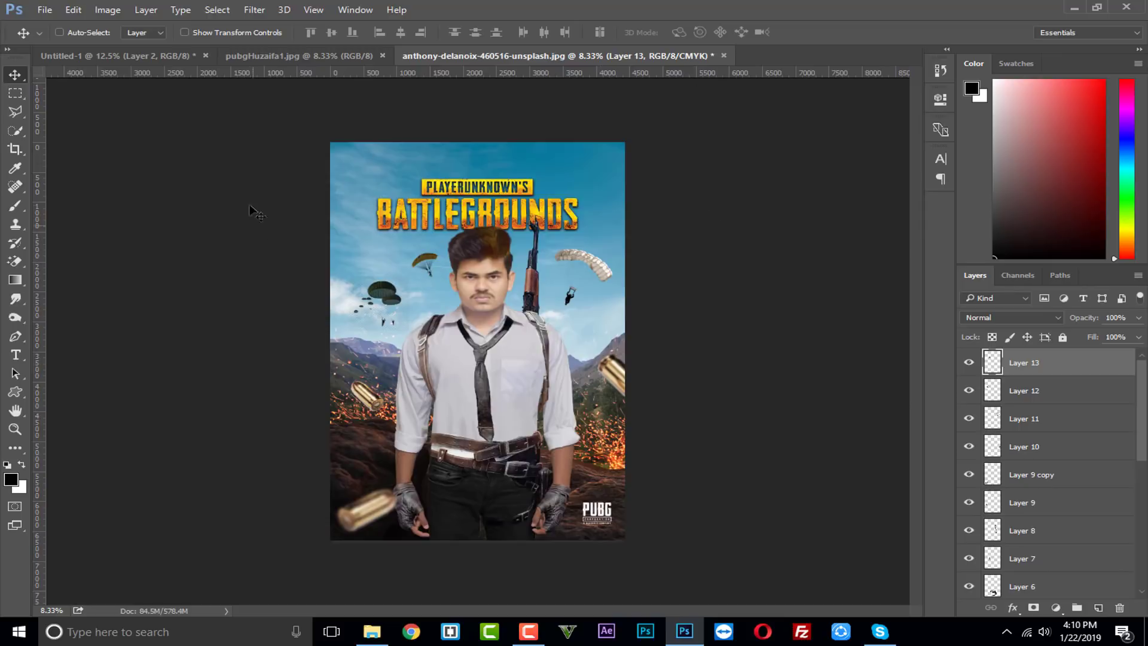
pyautogui.click(1095, 607)
pyautogui.click(108, 10)
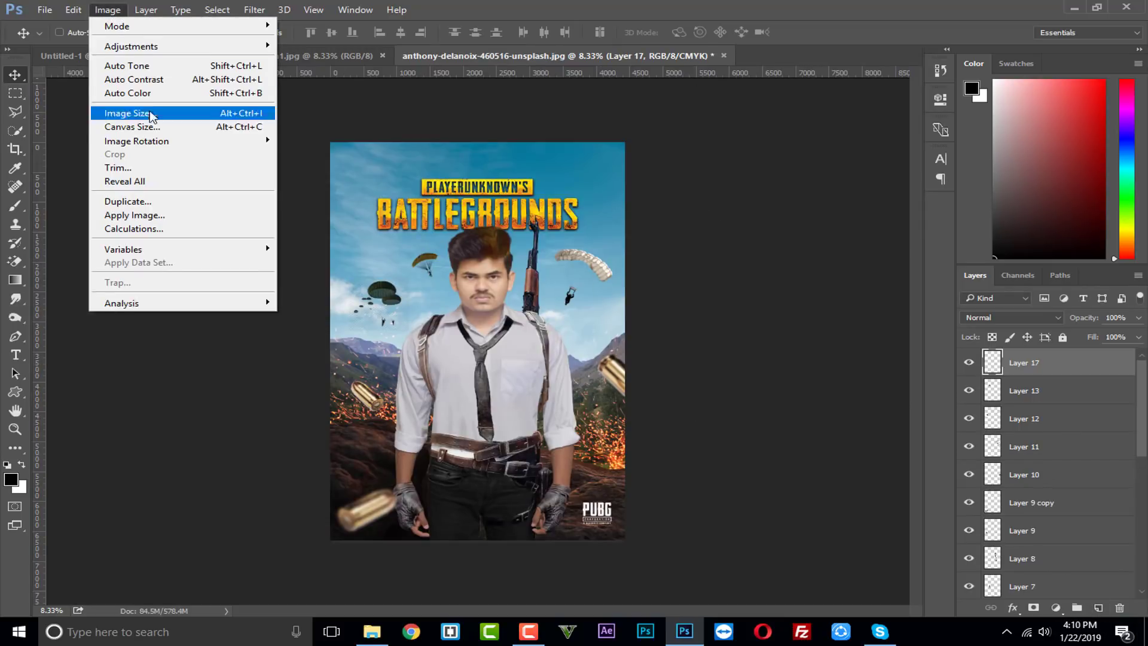
pyautogui.click(135, 215)
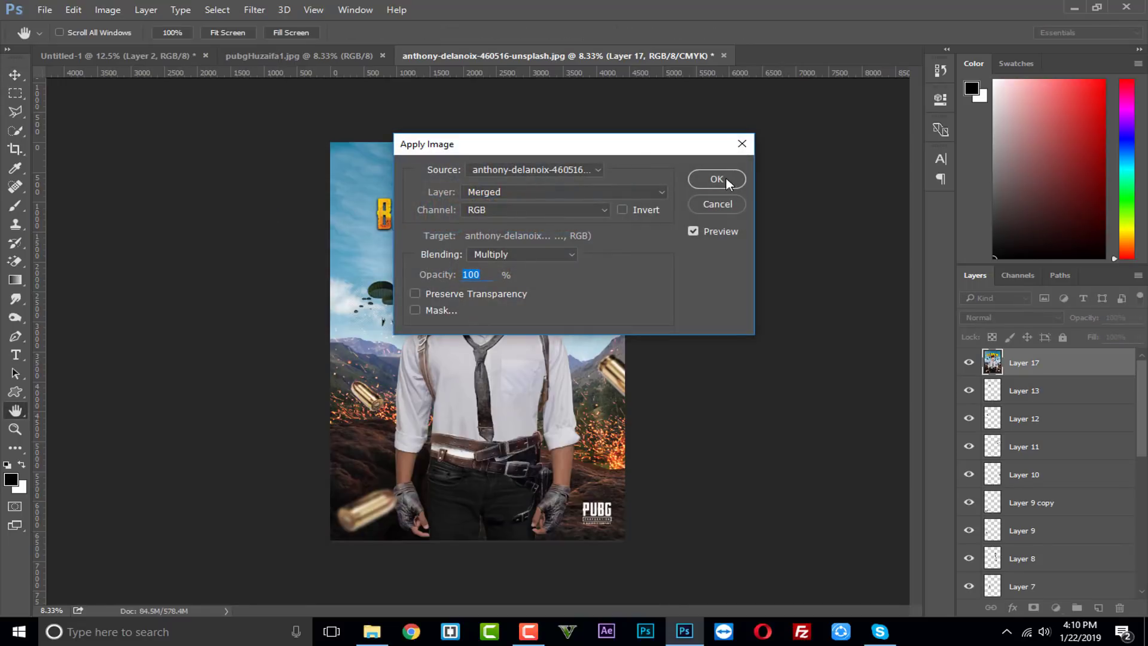
pyautogui.click(726, 178)
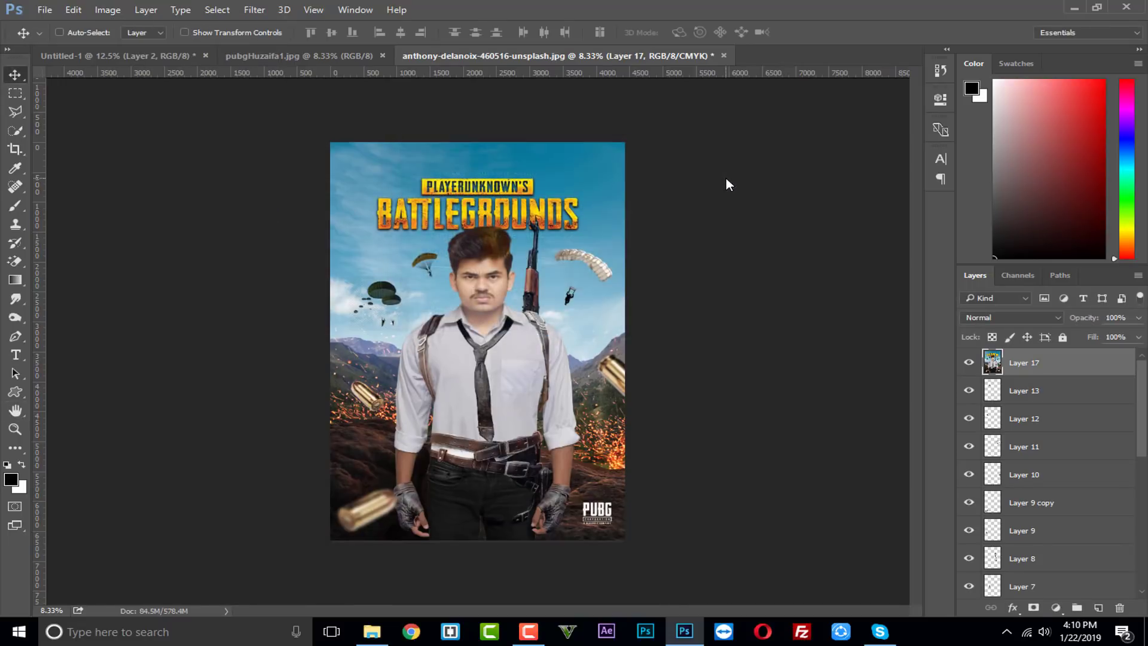
# - Open the Camera Raw Filter on the merged poster layer
pyautogui.click(242, 12)
pyautogui.click(286, 95)
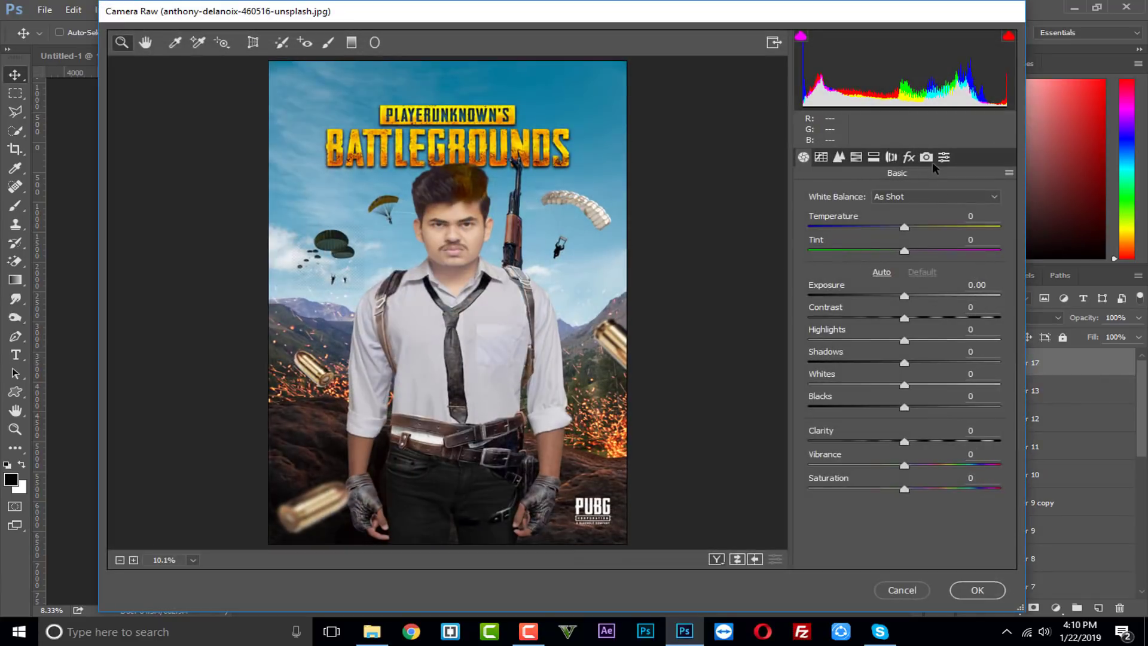
pyautogui.click(930, 196)
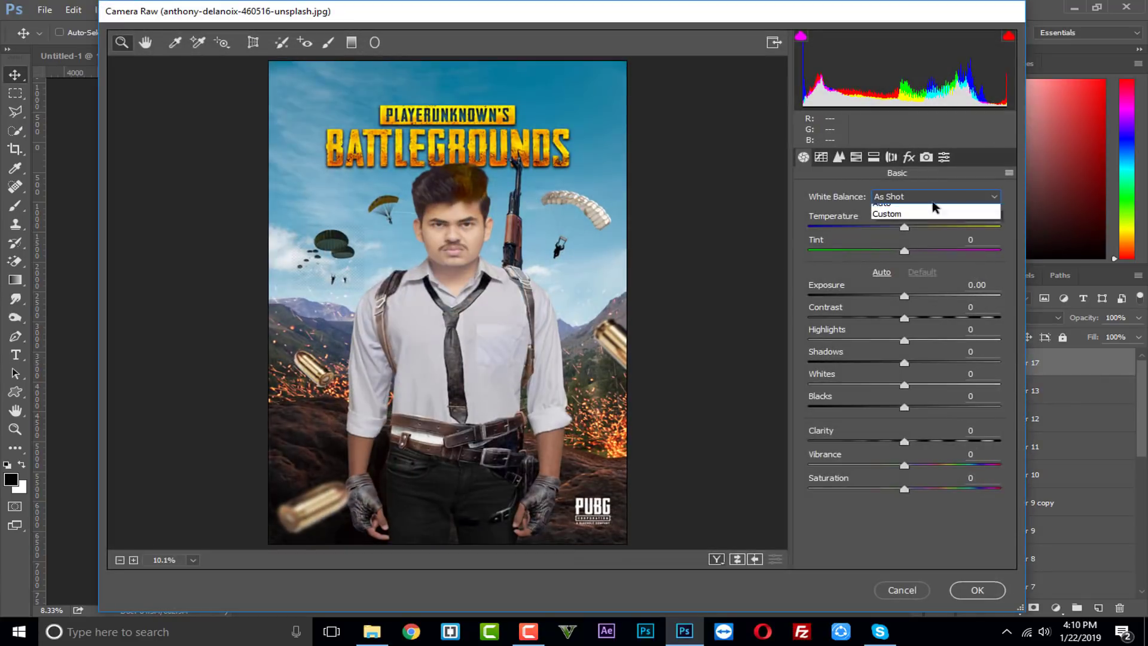
pyautogui.click(921, 218)
pyautogui.click(923, 196)
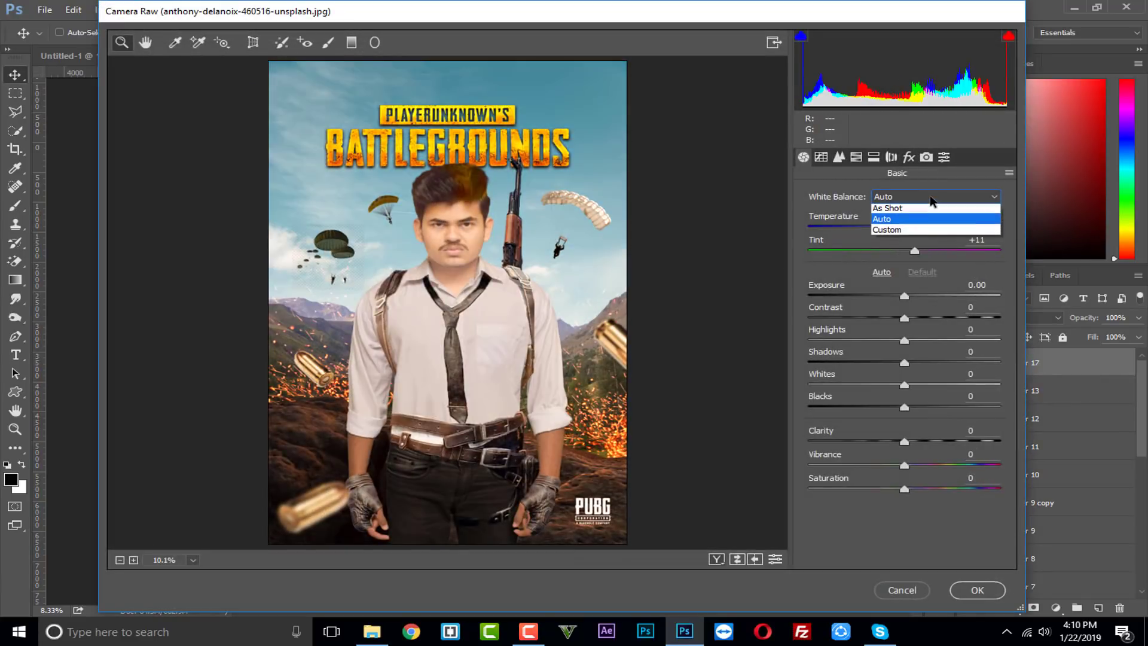
pyautogui.click(890, 204)
pyautogui.click(905, 230)
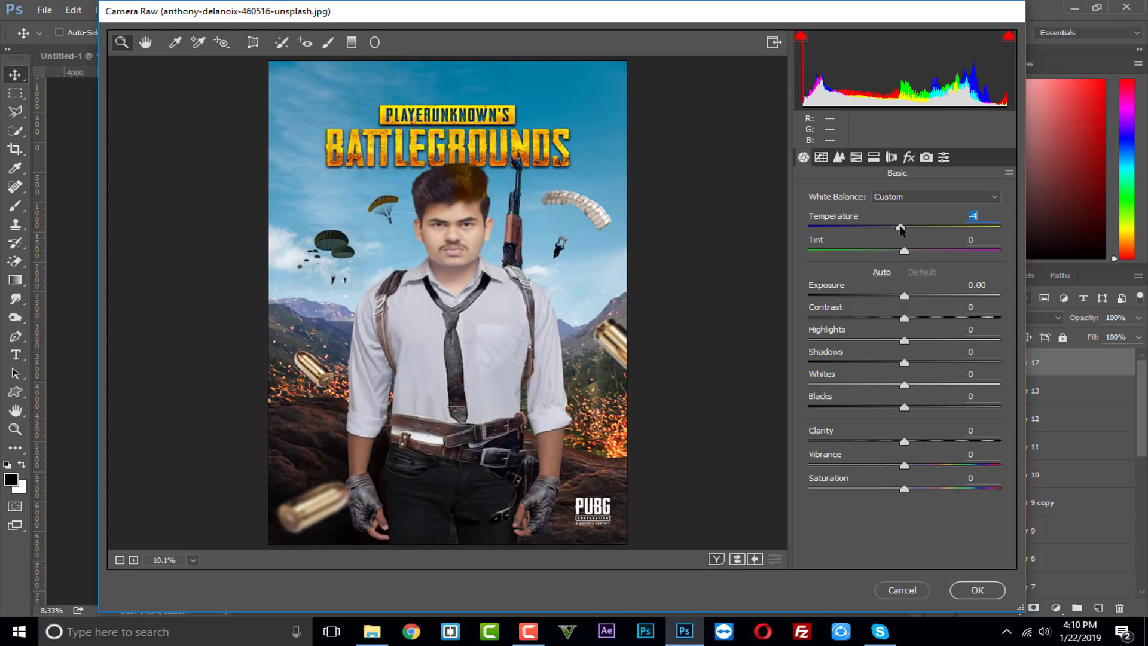
pyautogui.click(924, 202)
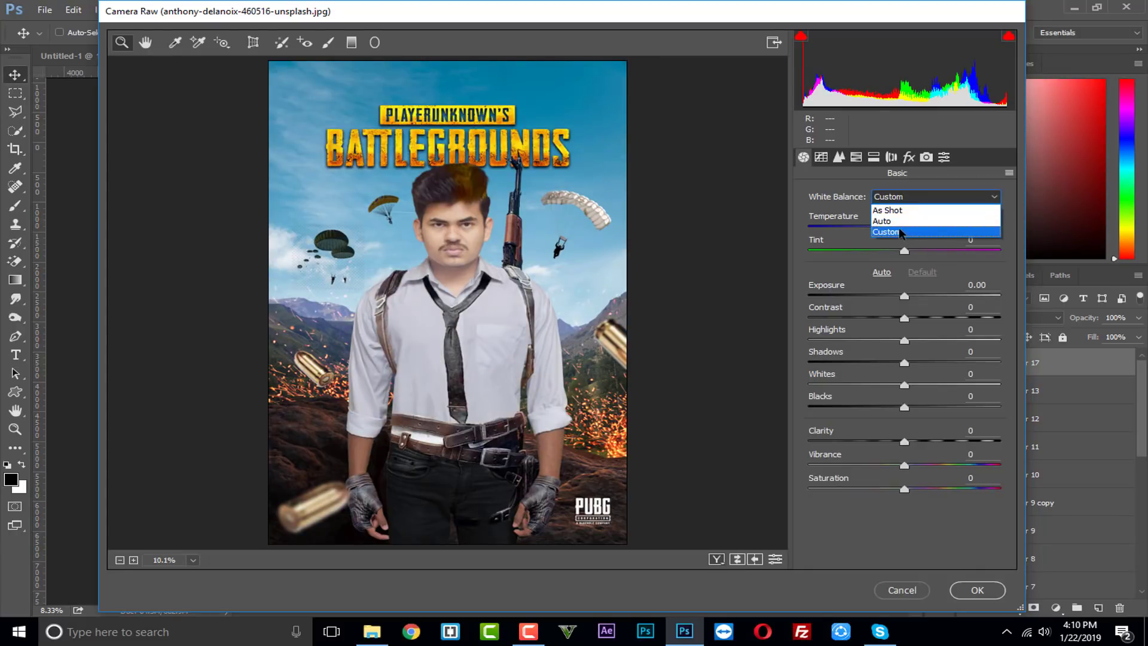
pyautogui.click(924, 197)
pyautogui.click(924, 197)
pyautogui.click(897, 210)
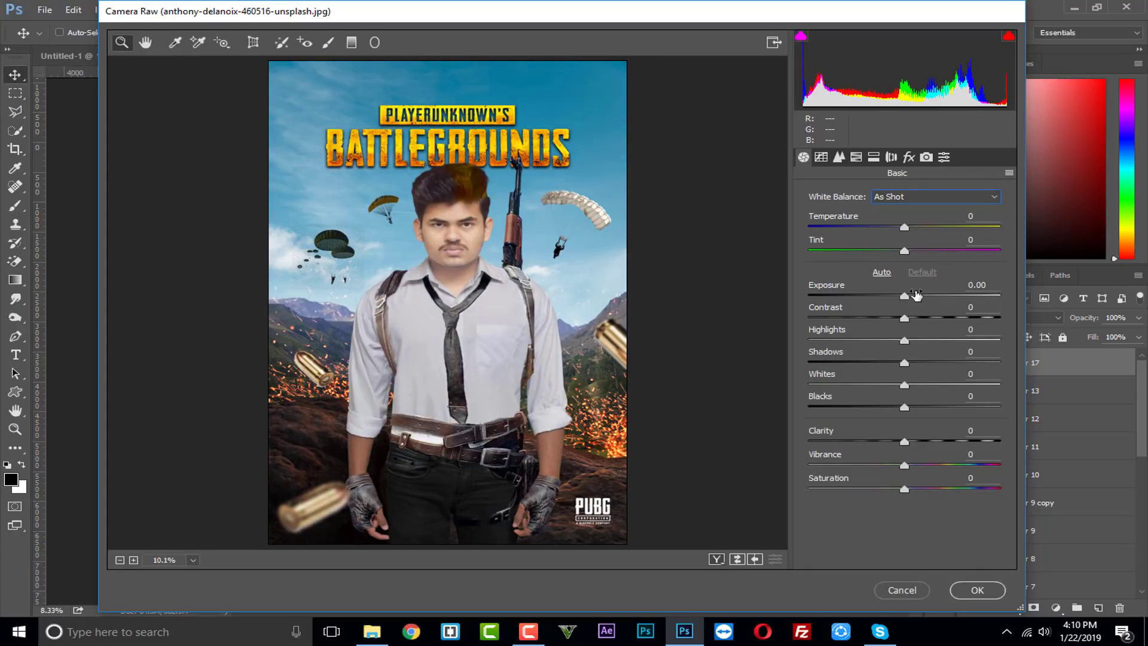
pyautogui.click(883, 273)
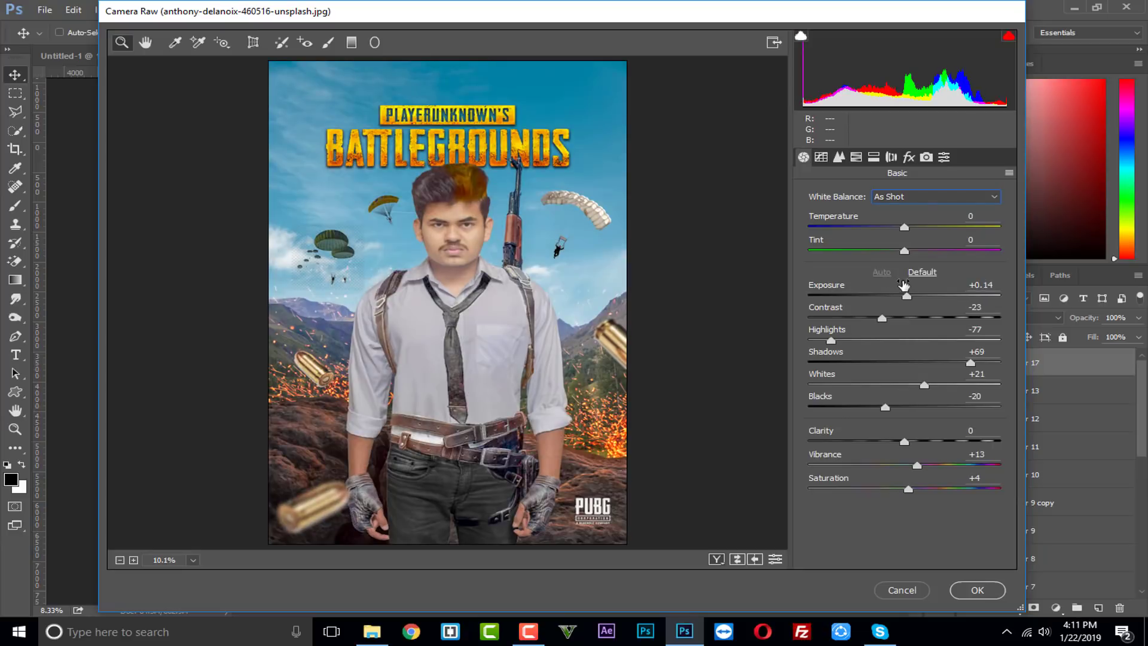
pyautogui.click(921, 273)
# - Set Contrast to +25, Highlights -5, Shadows +25, Whites -38, Blacks -29, Clarity +68, Vibrance -43 and Saturation +8
pyautogui.moveTo(909, 294); pyautogui.dragTo(969, 441)
pyautogui.moveTo(903, 465); pyautogui.dragTo(864, 465)
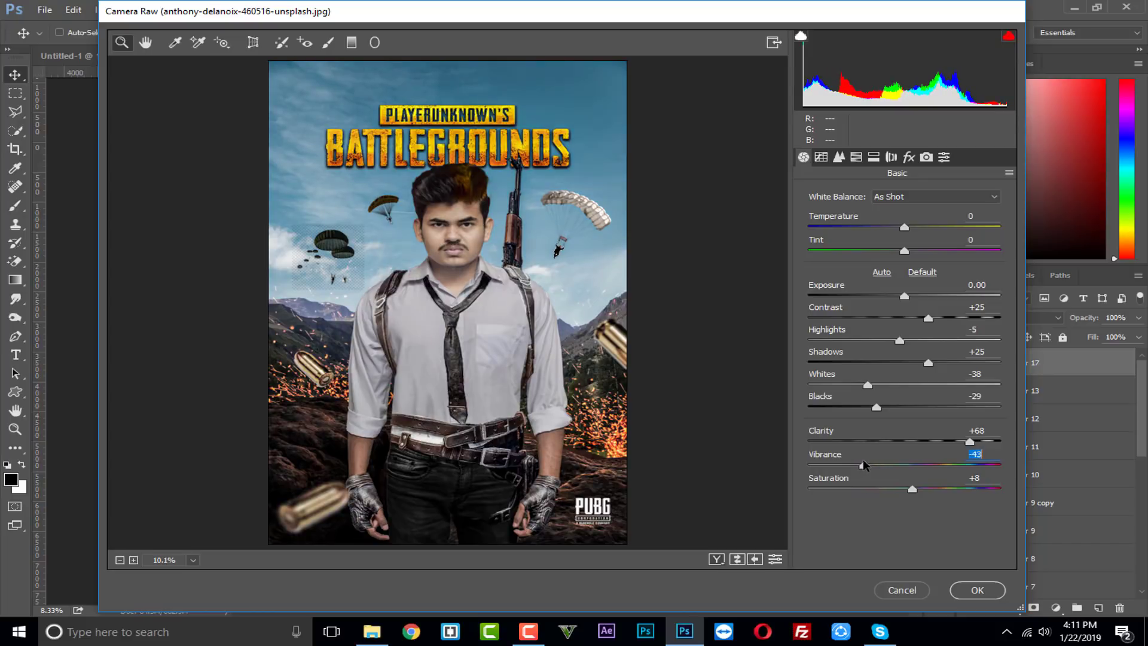
# - Adjust the parametric tone curve to Highlights +23, Lights +9, Darks -1 and Shadows +7
pyautogui.click(828, 157)
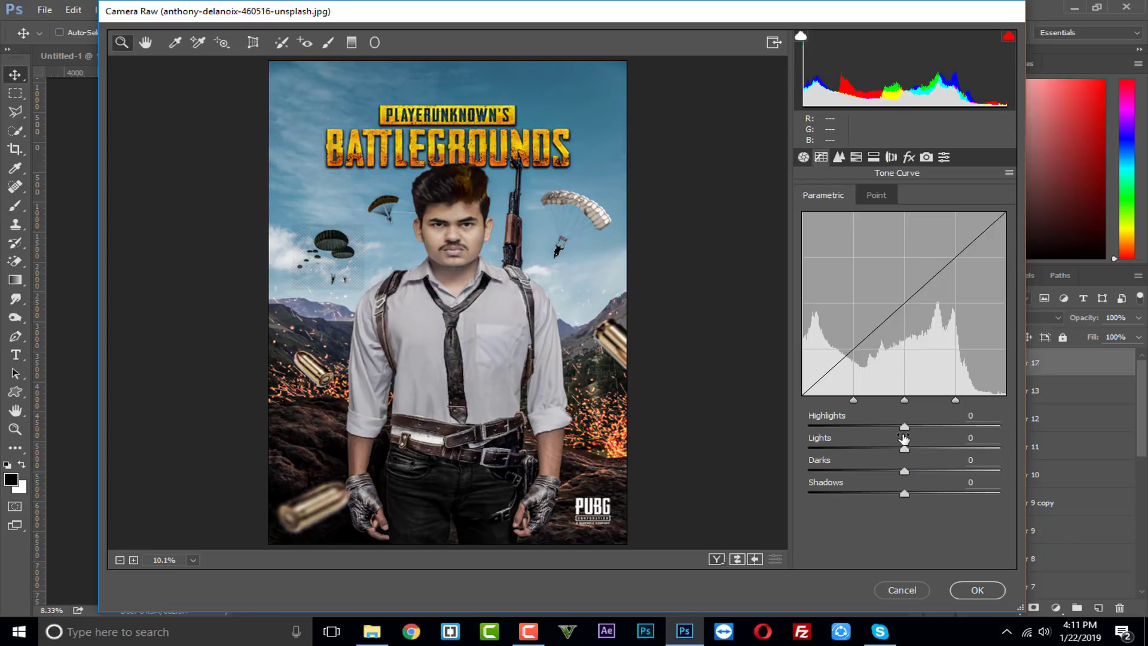
pyautogui.moveTo(904, 426); pyautogui.dragTo(912, 480)
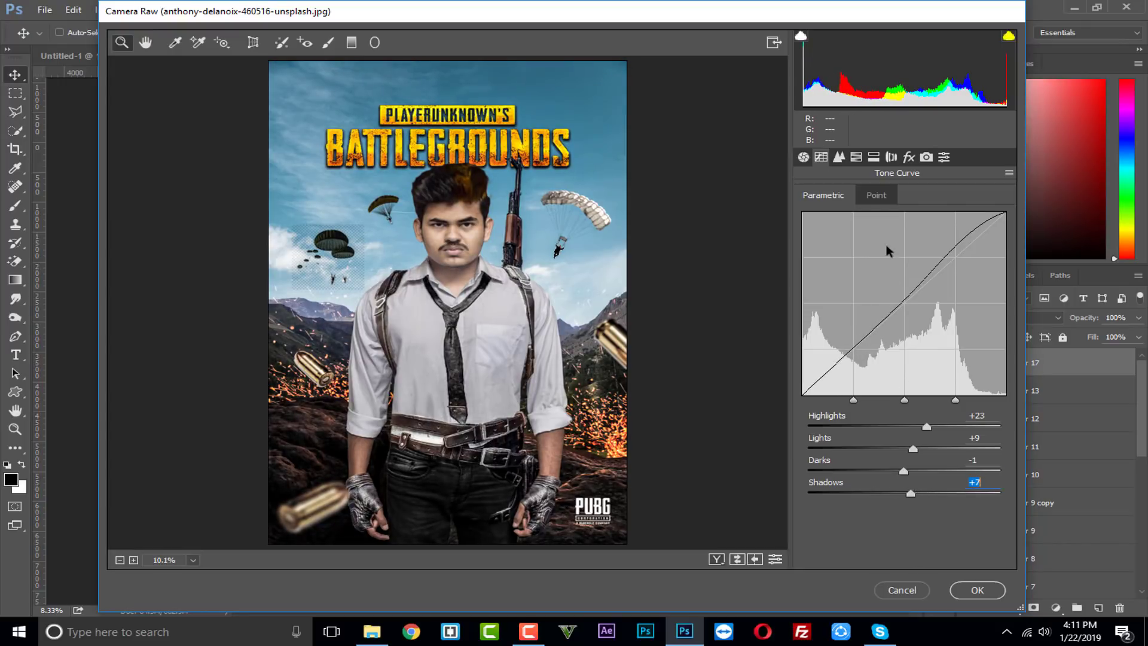
# - Leave Dehaze at 0, add a Highlight Priority post-crop vignette with amount -21, and apply the Camera Raw adjustments
pyautogui.click(907, 157)
pyautogui.click(930, 219)
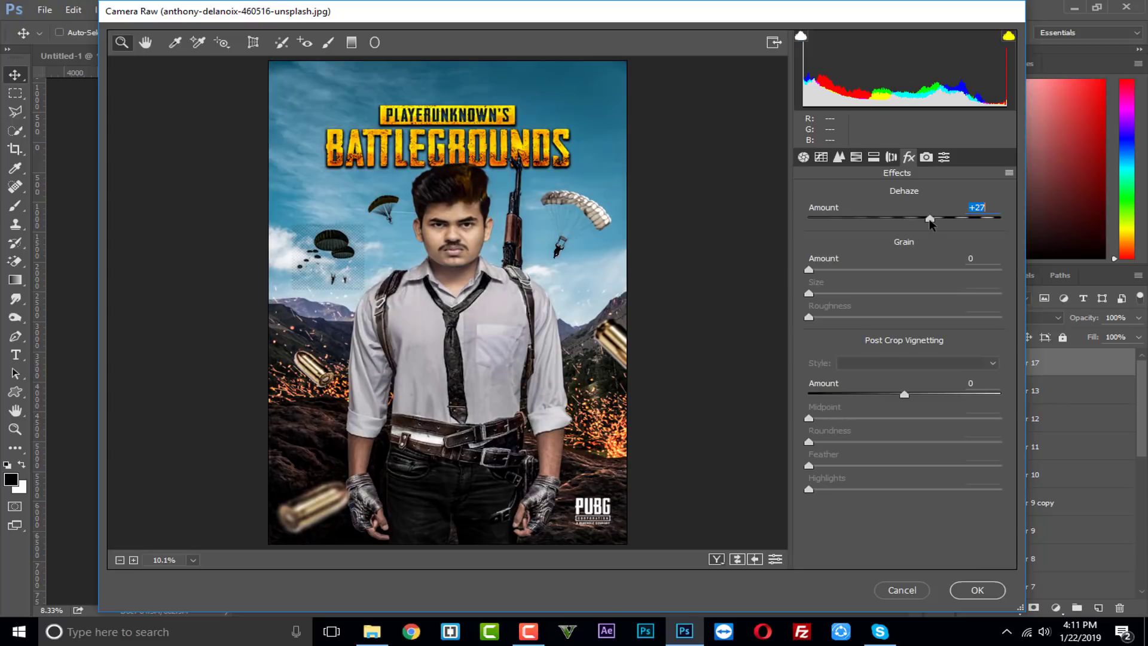
pyautogui.moveTo(915, 220)
pyautogui.mouseDown()
pyautogui.moveTo(879, 218)
pyautogui.moveTo(905, 222)
pyautogui.mouseUp()
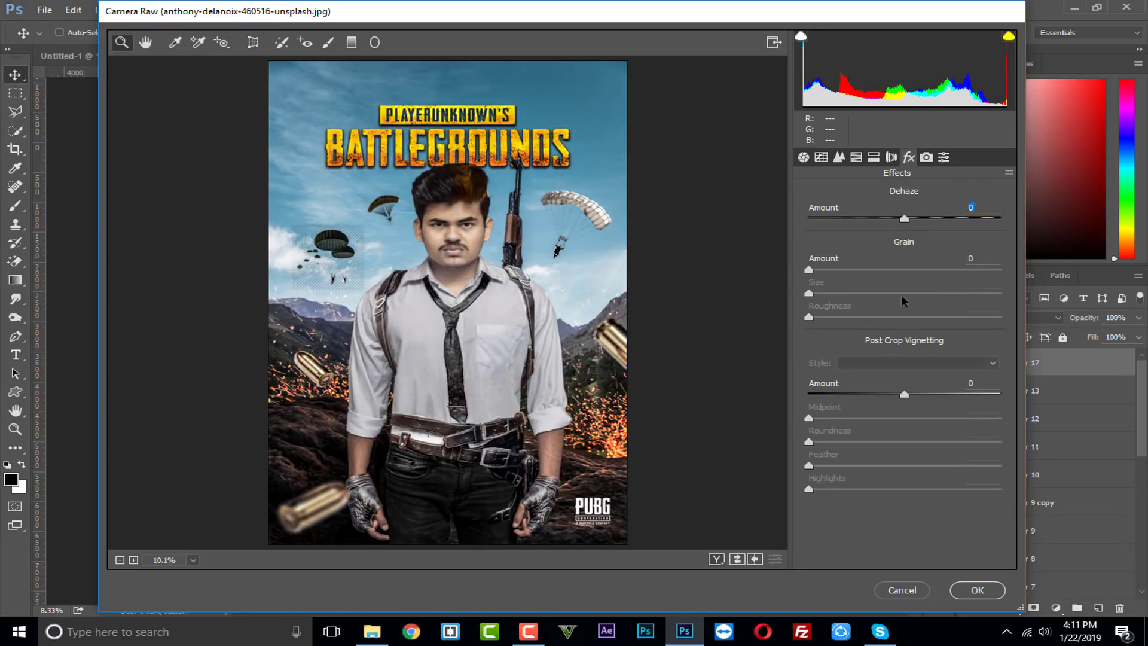
pyautogui.click(863, 394)
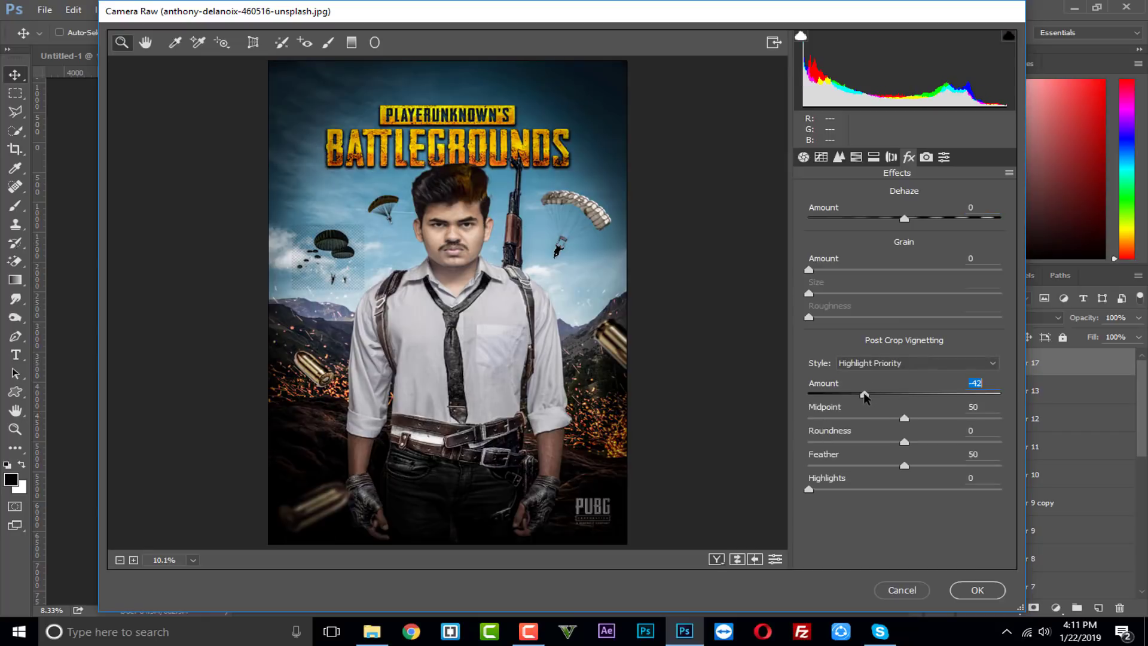
pyautogui.moveTo(863, 394); pyautogui.dragTo(881, 396)
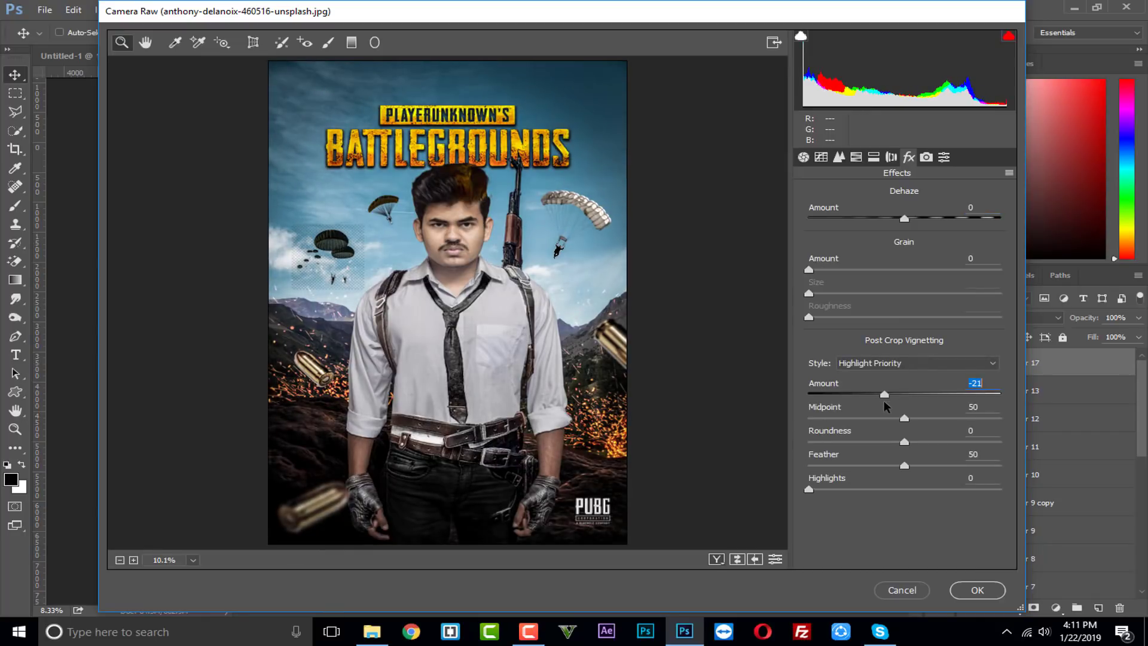
pyautogui.click(977, 590)
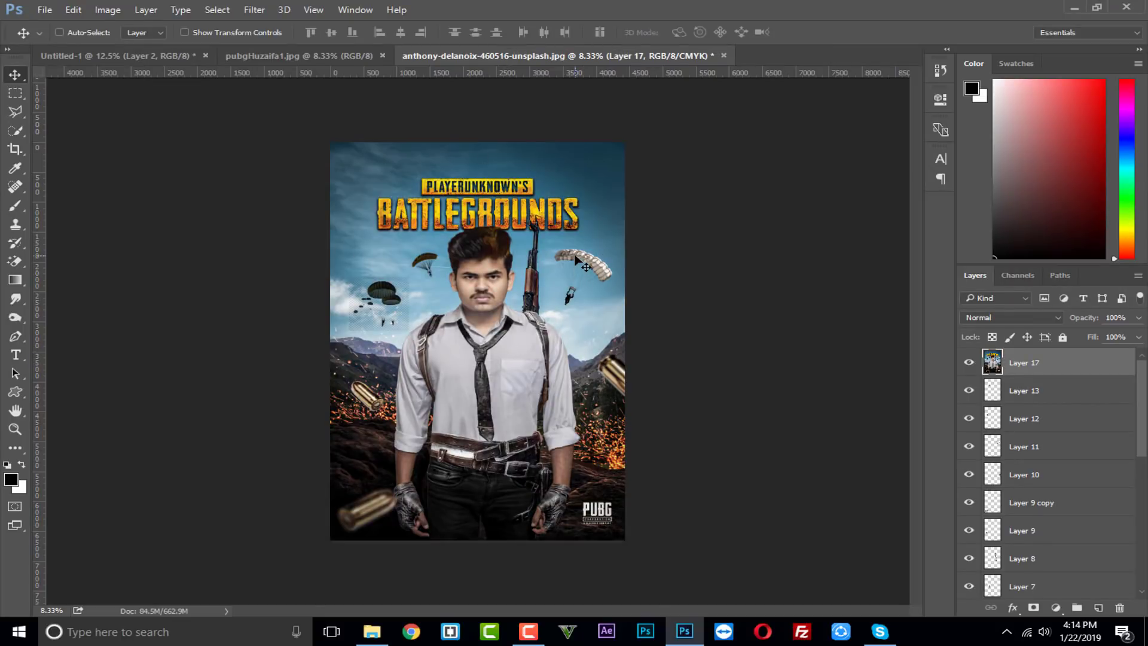
# - Run the Camera Raw Filter on the merged layer again and set Temperature to +13 and Tint to -7
pyautogui.click(255, 10)
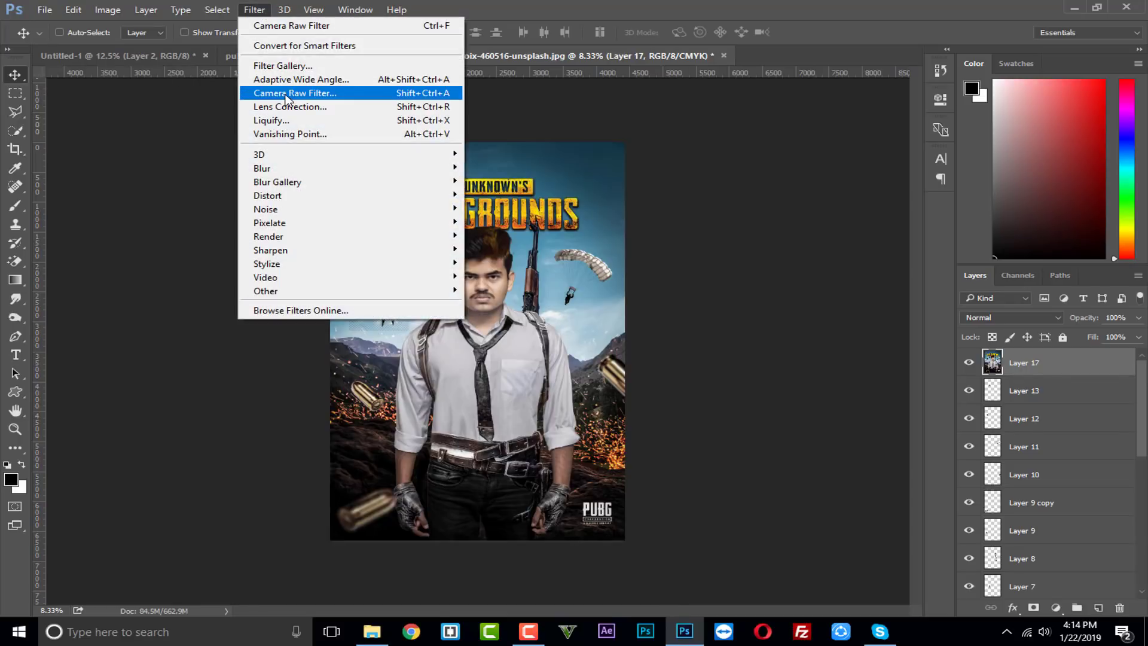
pyautogui.click(286, 95)
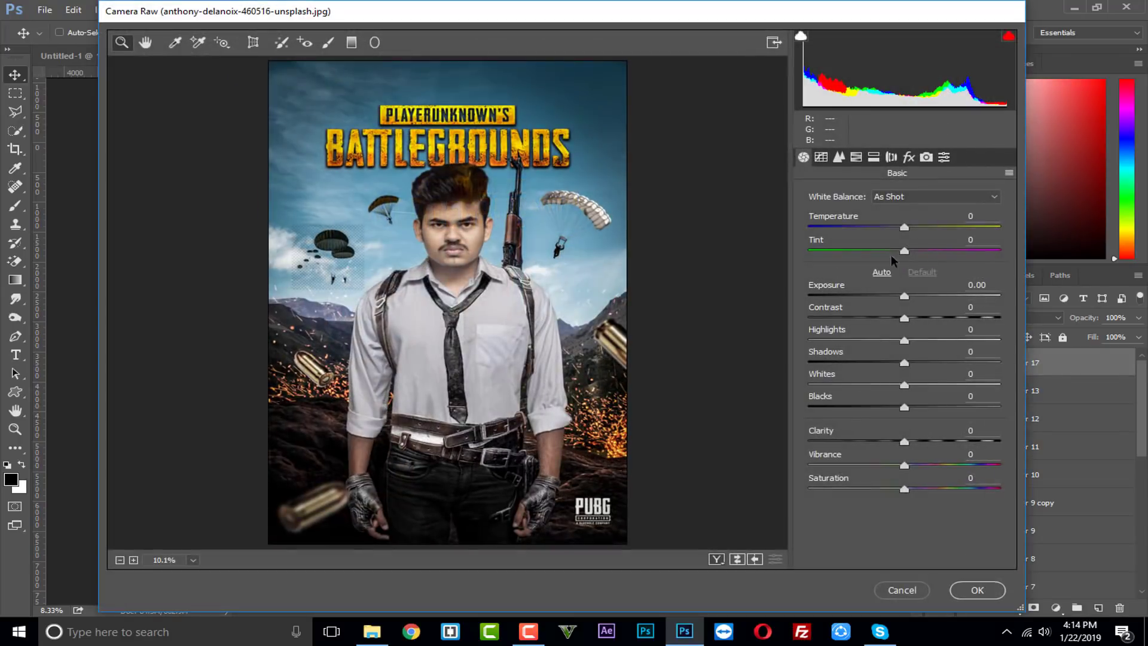
pyautogui.click(882, 251)
pyautogui.click(916, 228)
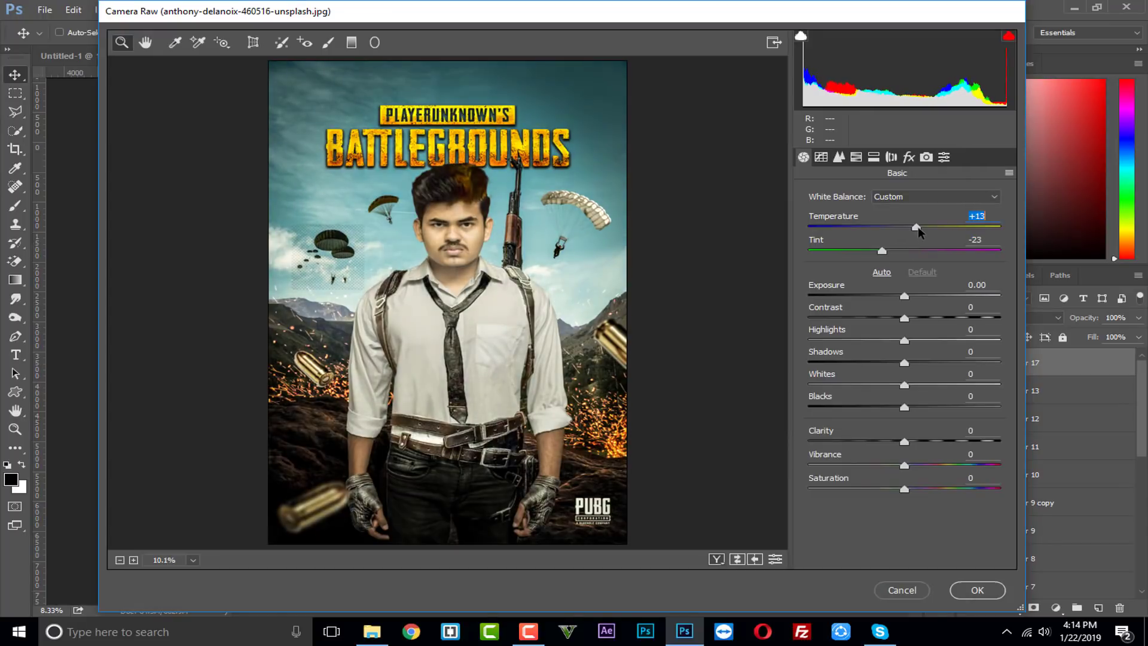
pyautogui.click(899, 251)
# - Set Clarity to +54 and Vibrance to -19, and apply the second Camera Raw pass
pyautogui.click(886, 441)
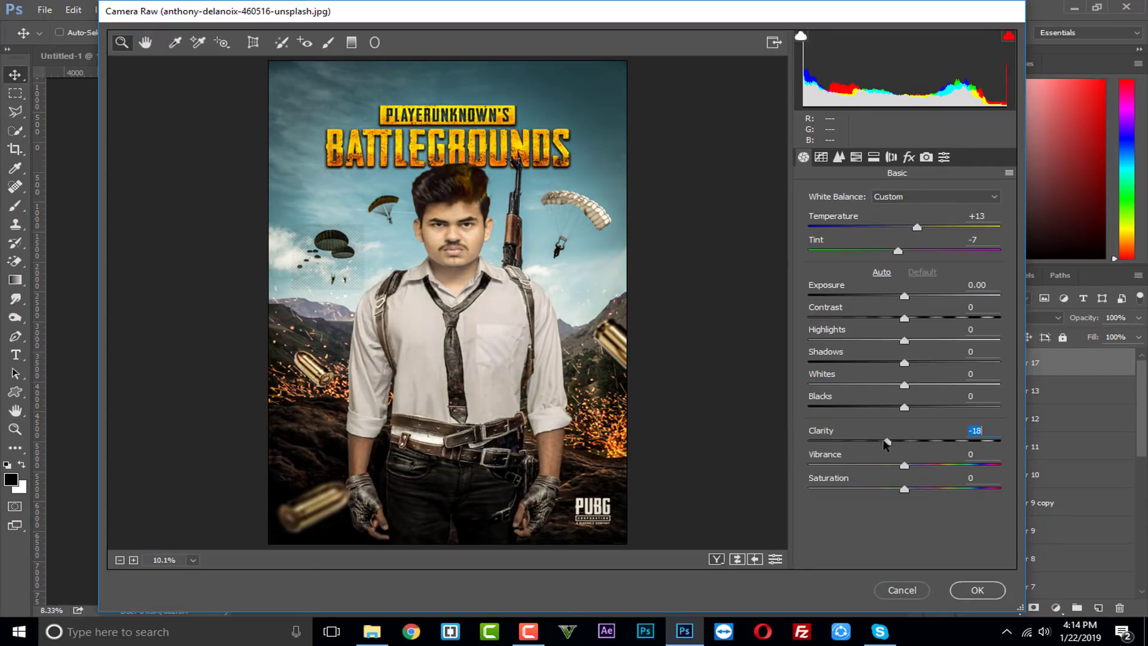
pyautogui.click(954, 441)
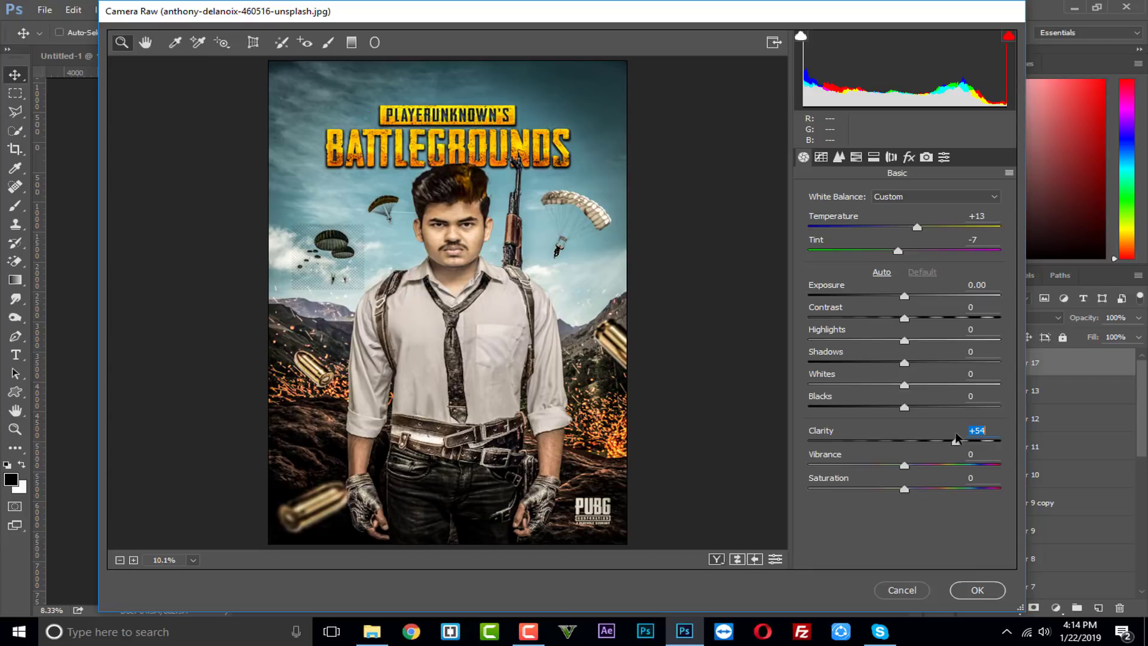
pyautogui.click(870, 465)
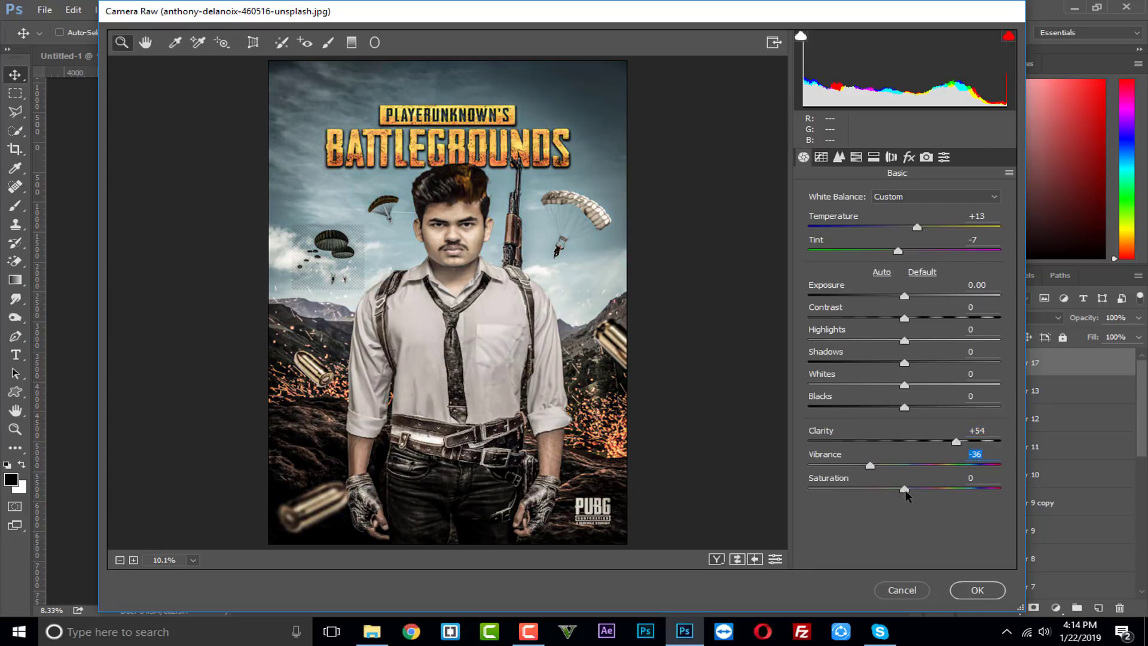
pyautogui.click(885, 468)
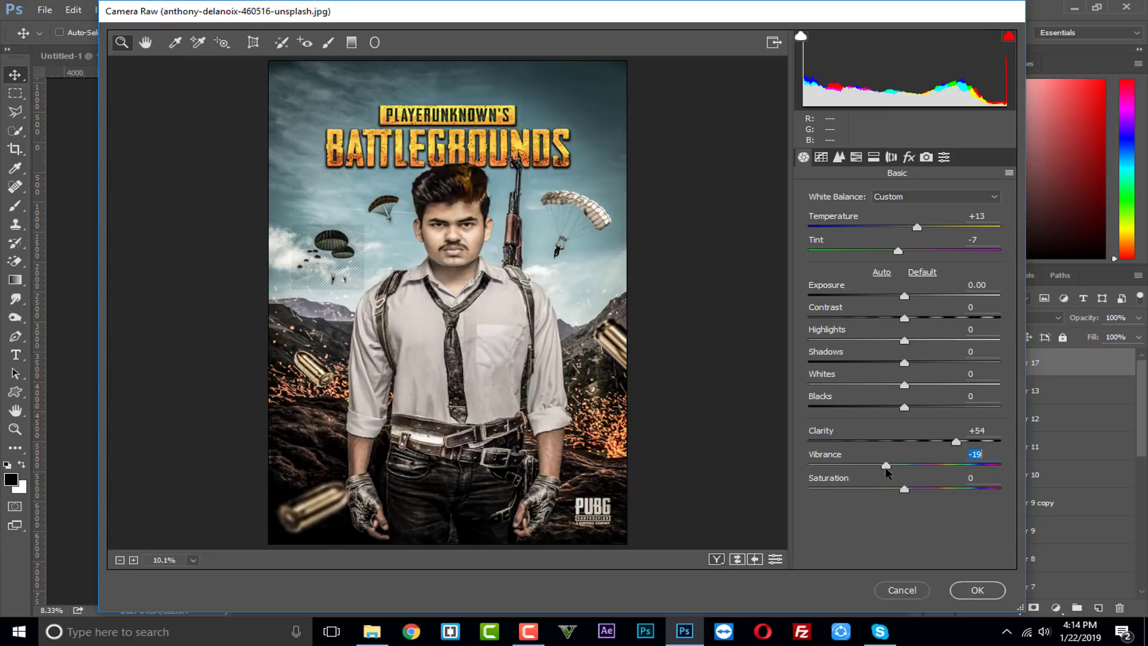
pyautogui.click(972, 590)
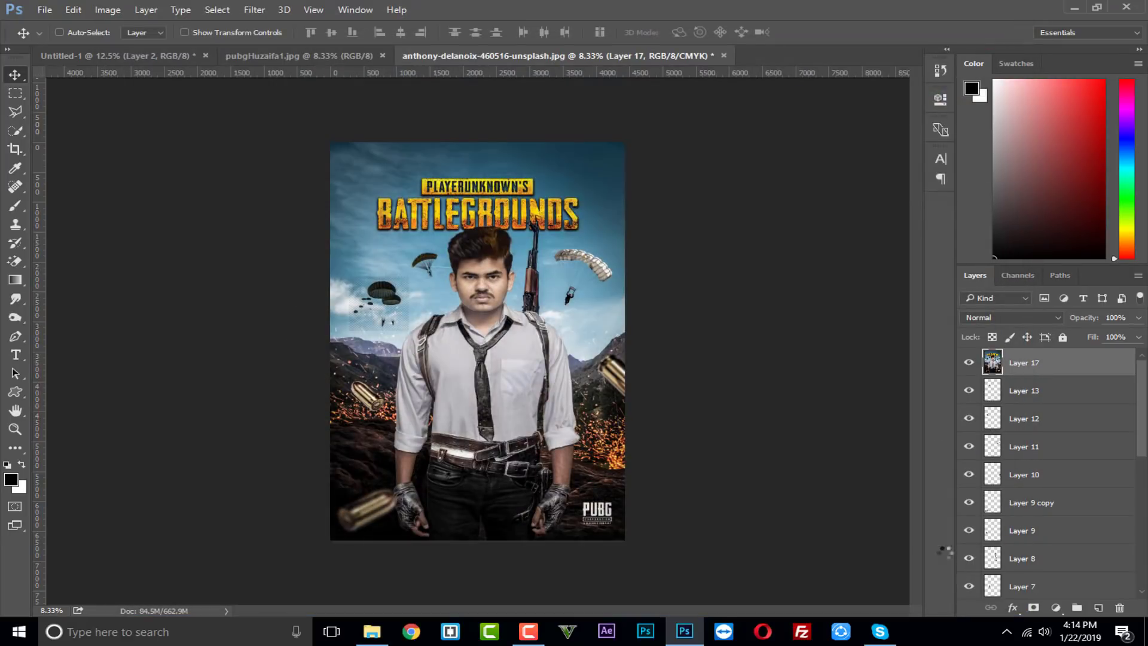